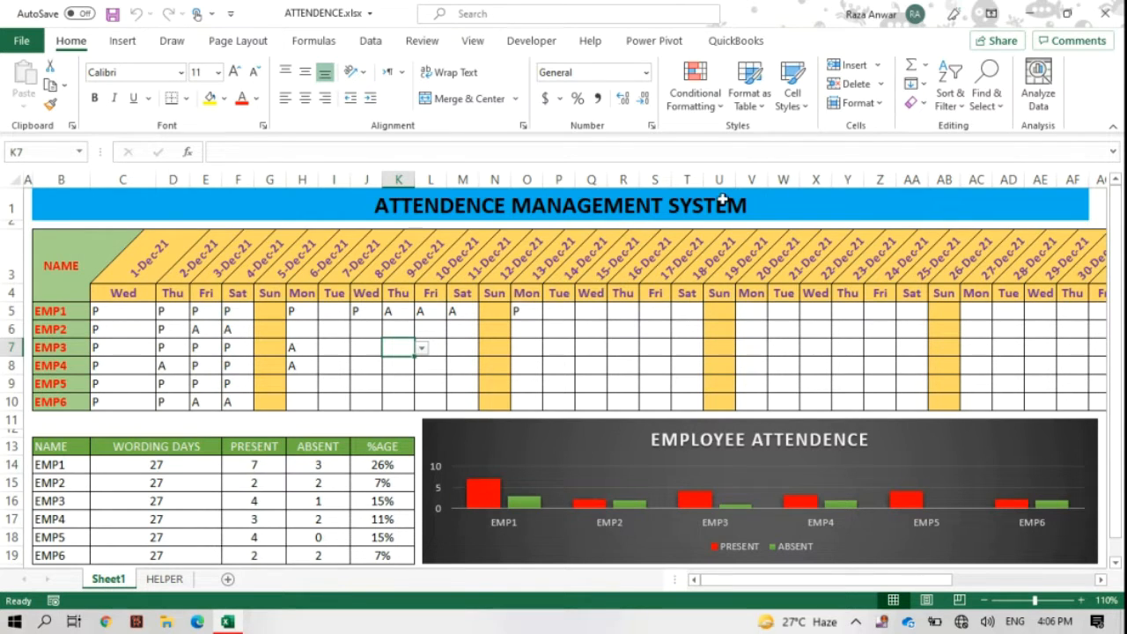
- Mark EMP1 as present (P) for Tuesday 14-Dec-21 in cell P5 of the attendance register
click(445, 203)
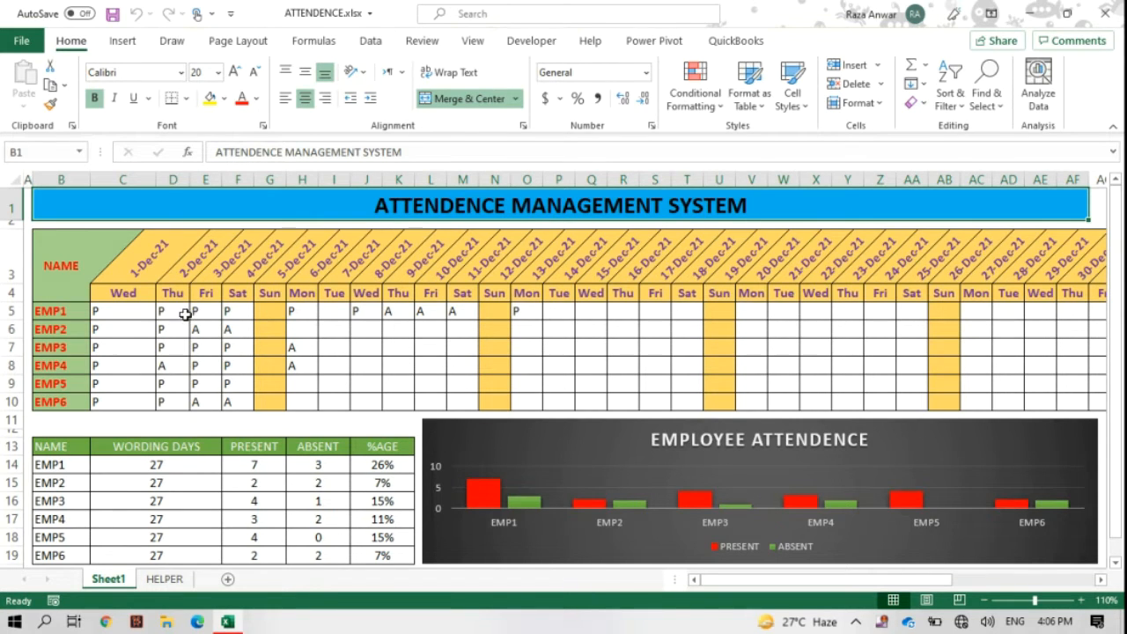
drag(63, 308, 62, 397)
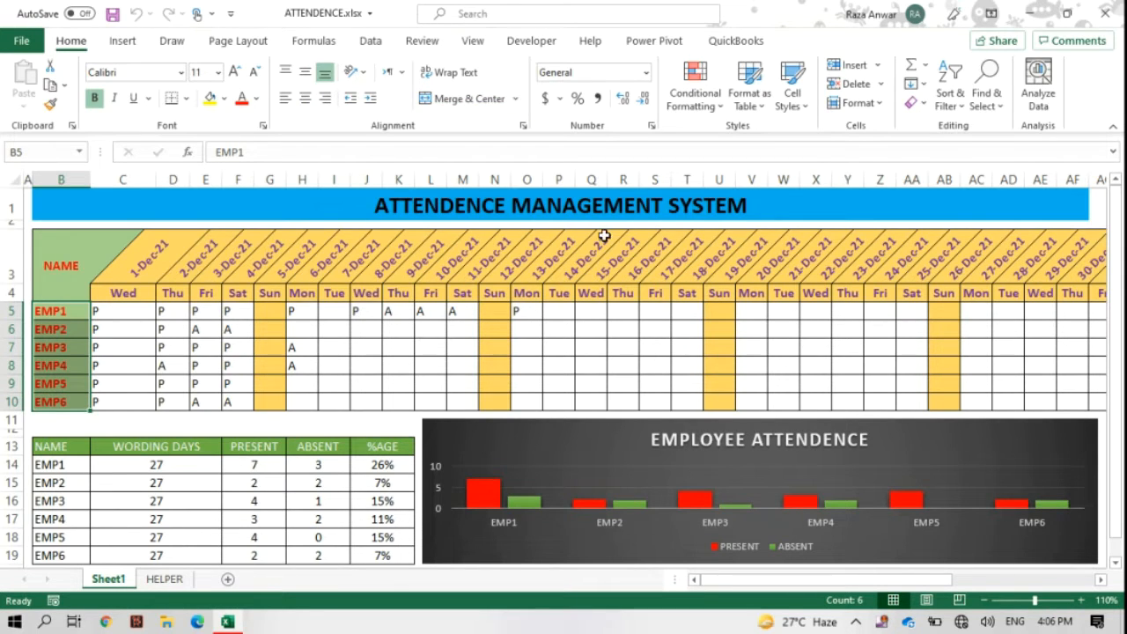
click(557, 308)
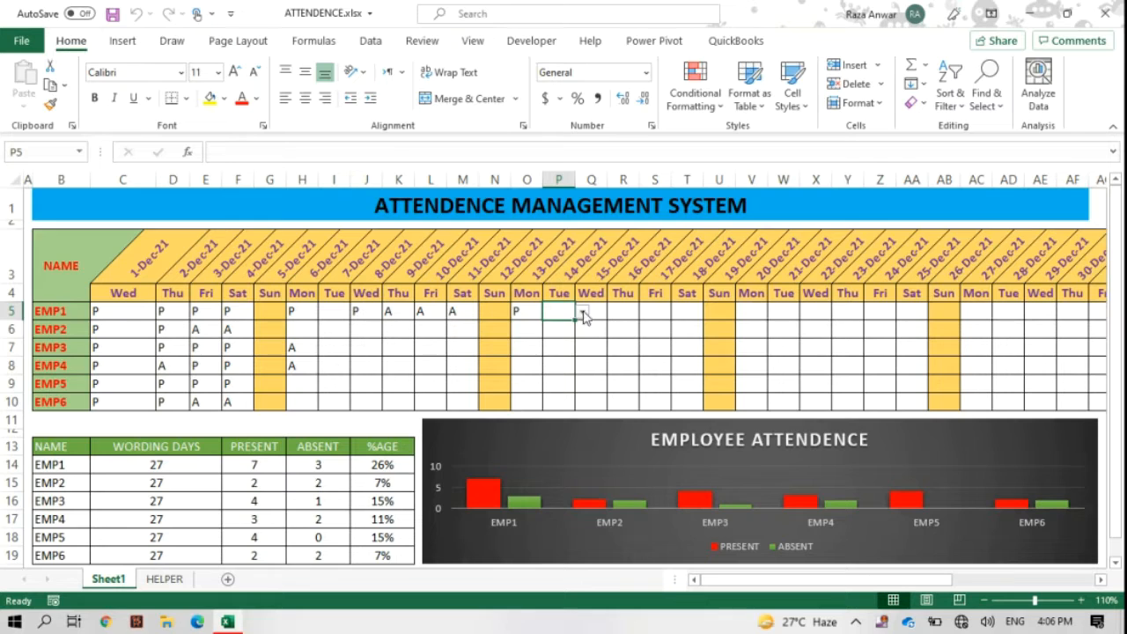
click(583, 314)
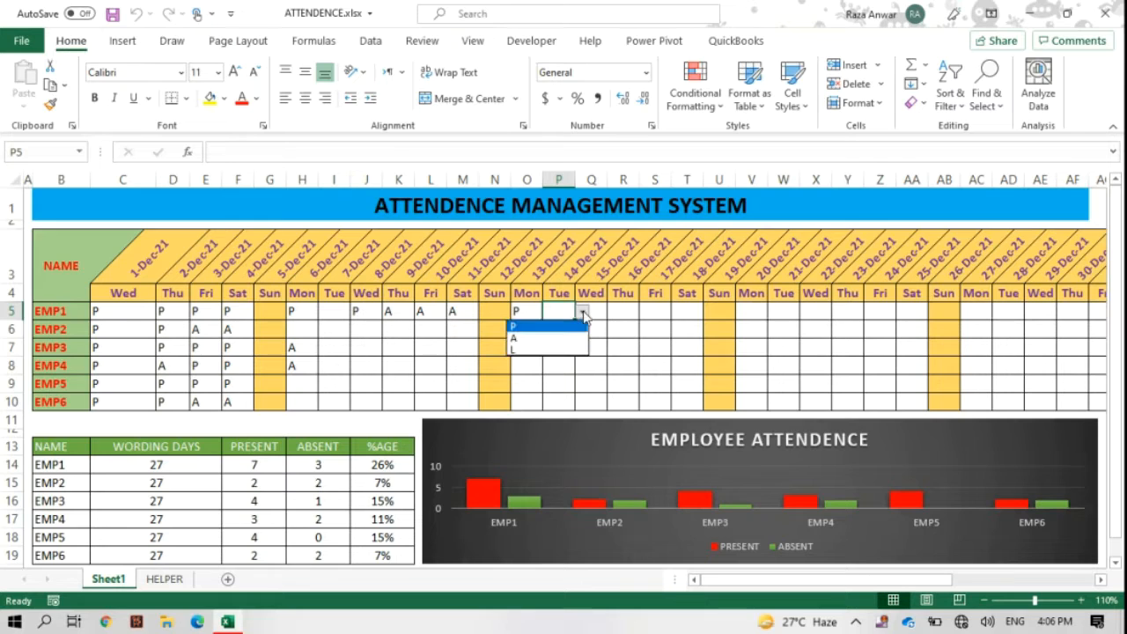
click(520, 325)
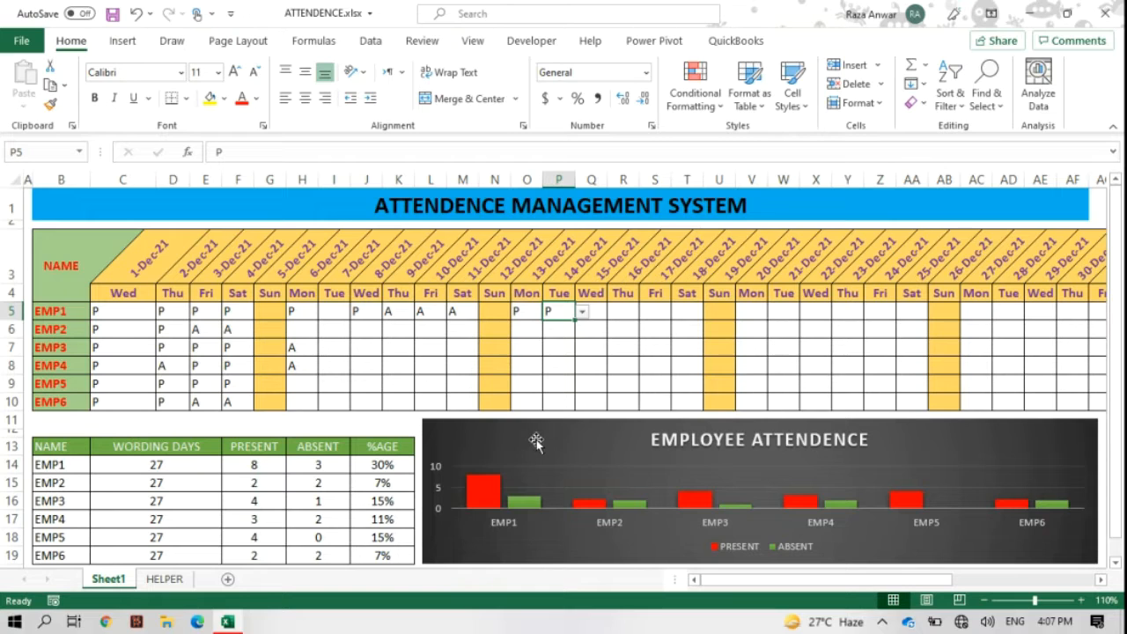
- Mark EMP1 as absent (A) for Wednesday 15-Dec-21 in cell Q5 and save the workbook
click(599, 310)
click(614, 311)
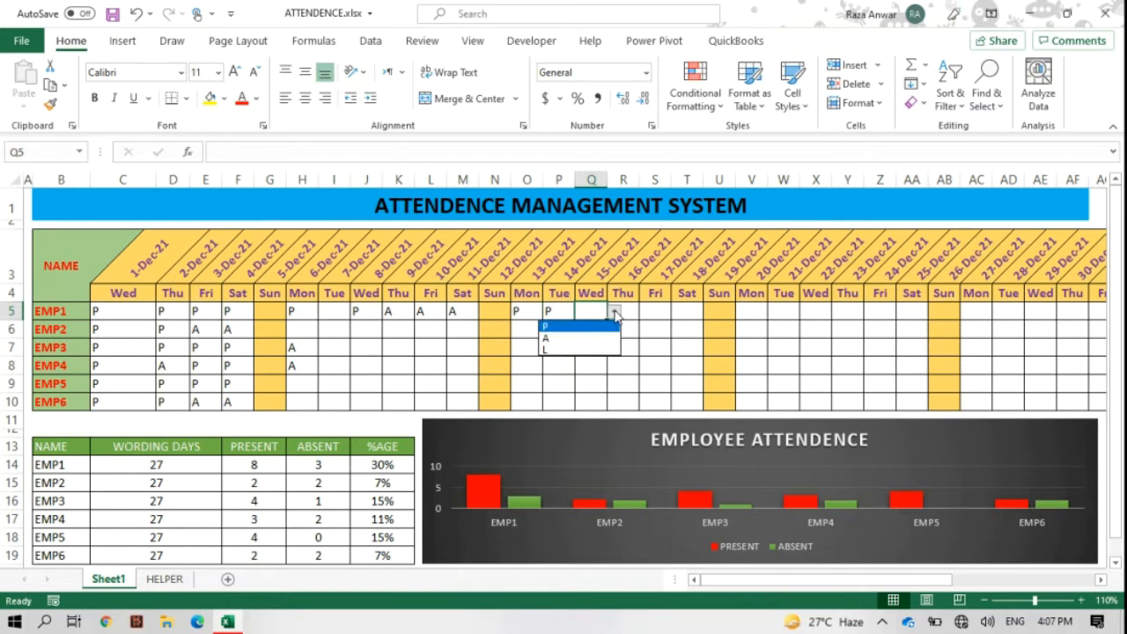
click(576, 339)
mouse_move(512, 504)
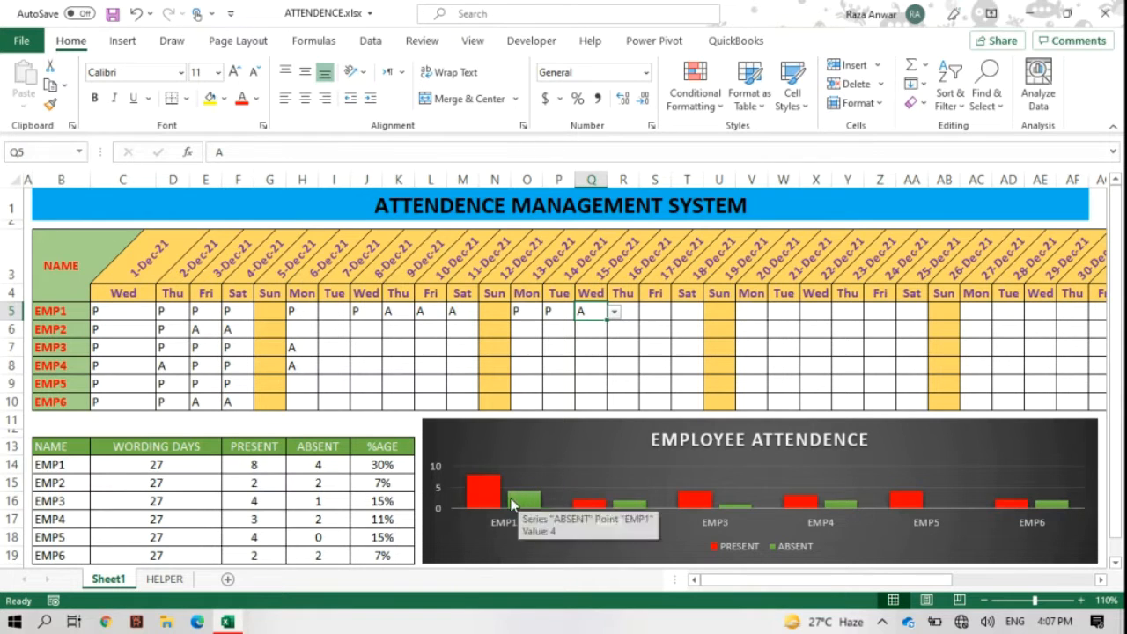
click(581, 349)
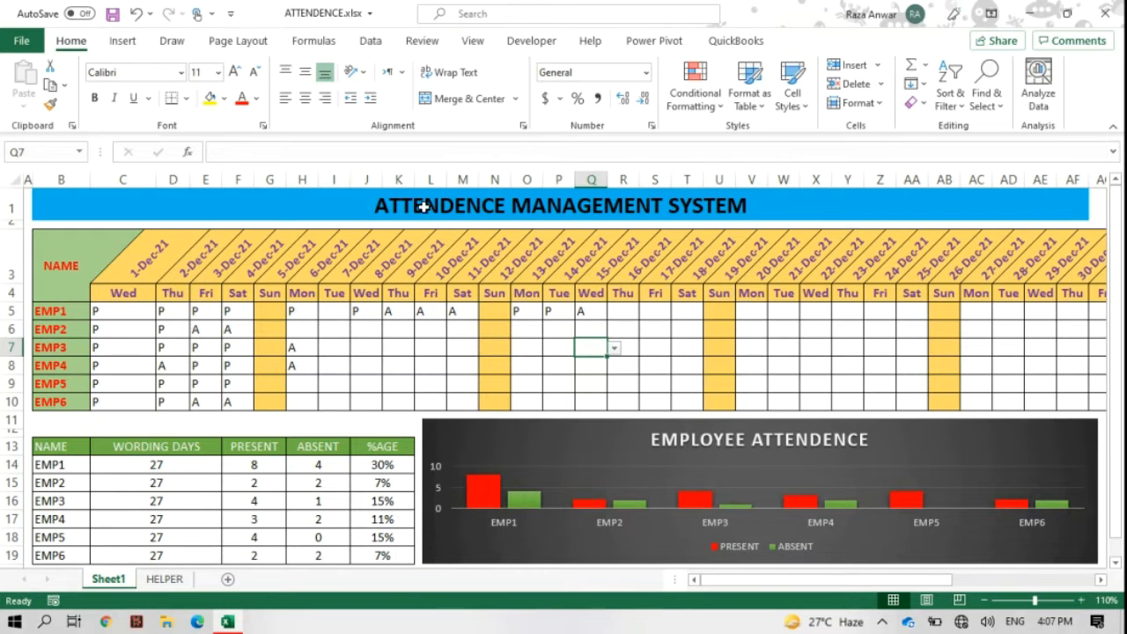
click(112, 14)
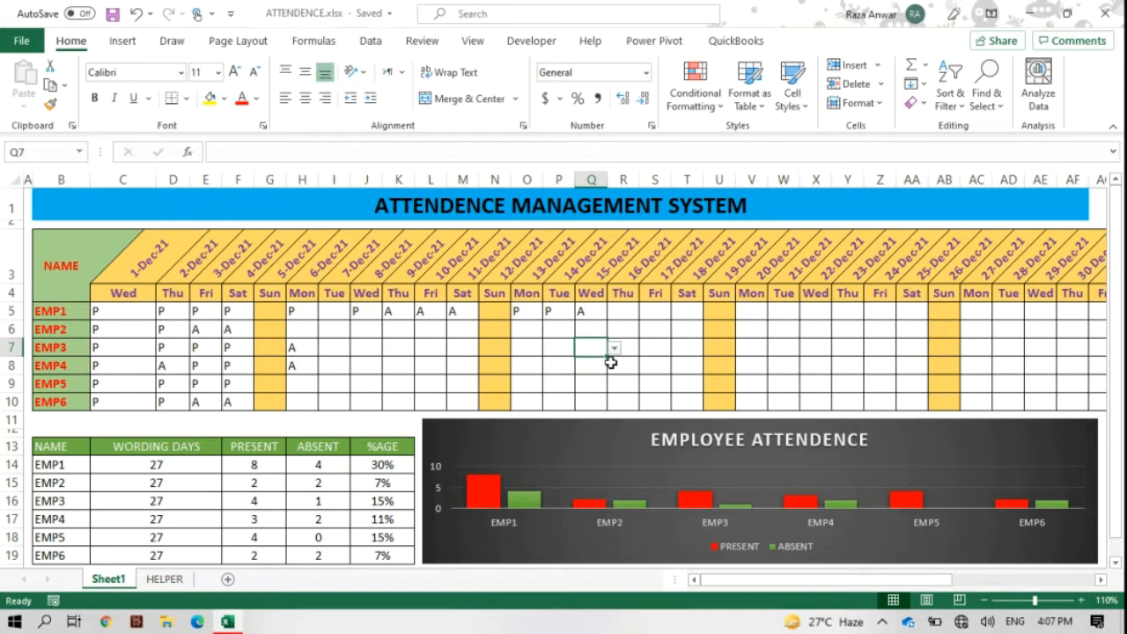
- Examine the formulas behind EMP1's working days and present count in the summary table
click(242, 466)
click(200, 463)
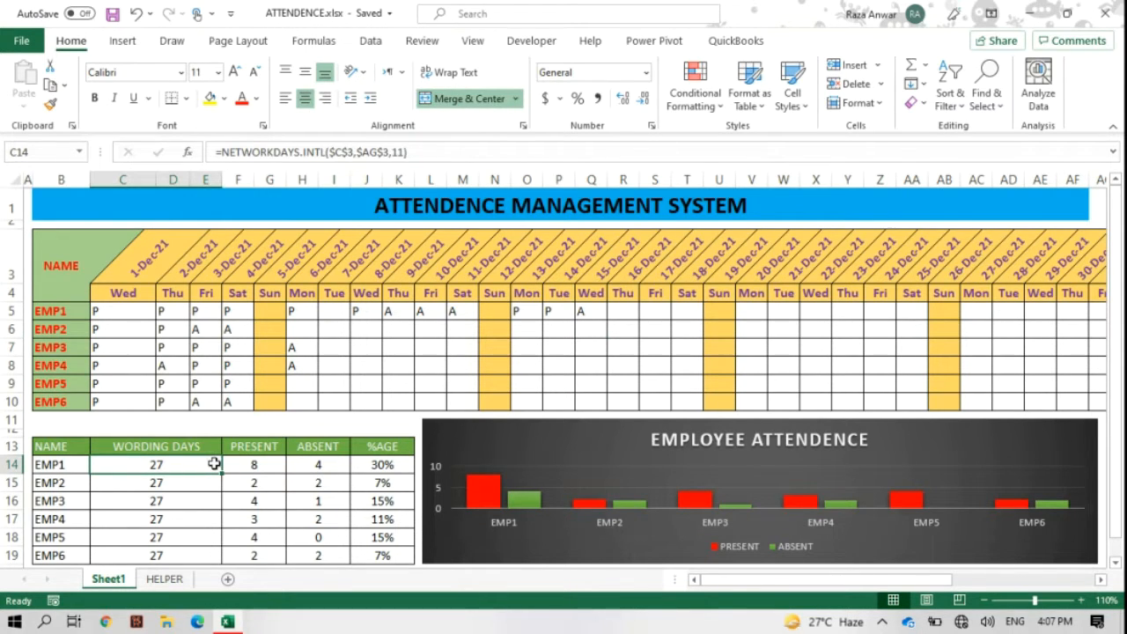
click(241, 460)
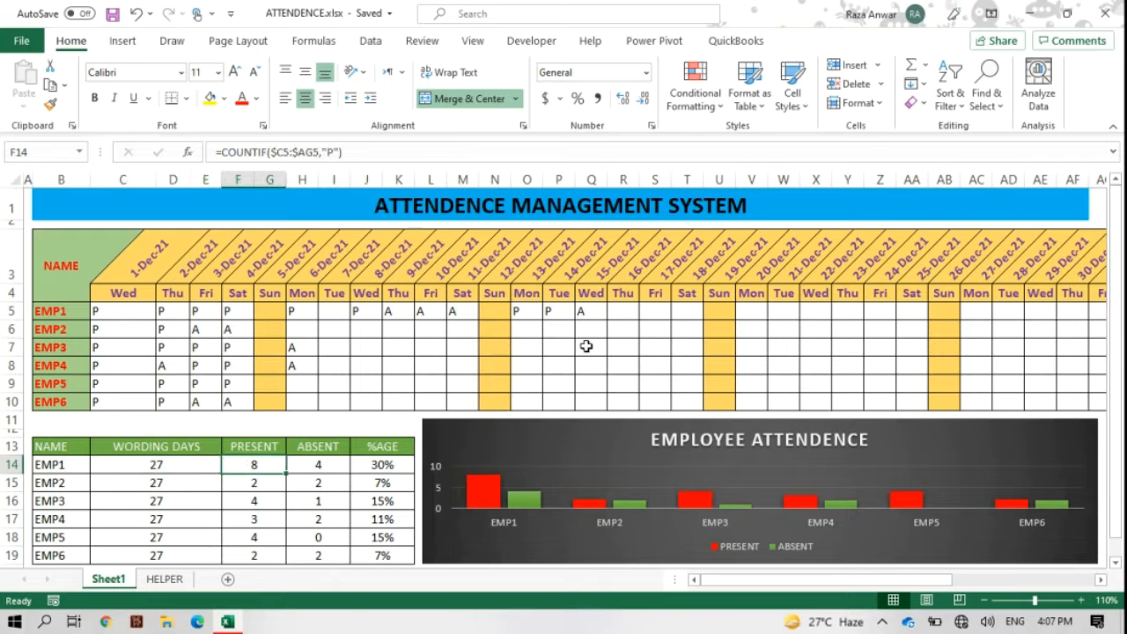
- Close the finished workbook, then create a new Excel worksheet file named AMS on the desktop and open it
click(1104, 13)
right_click(410, 227)
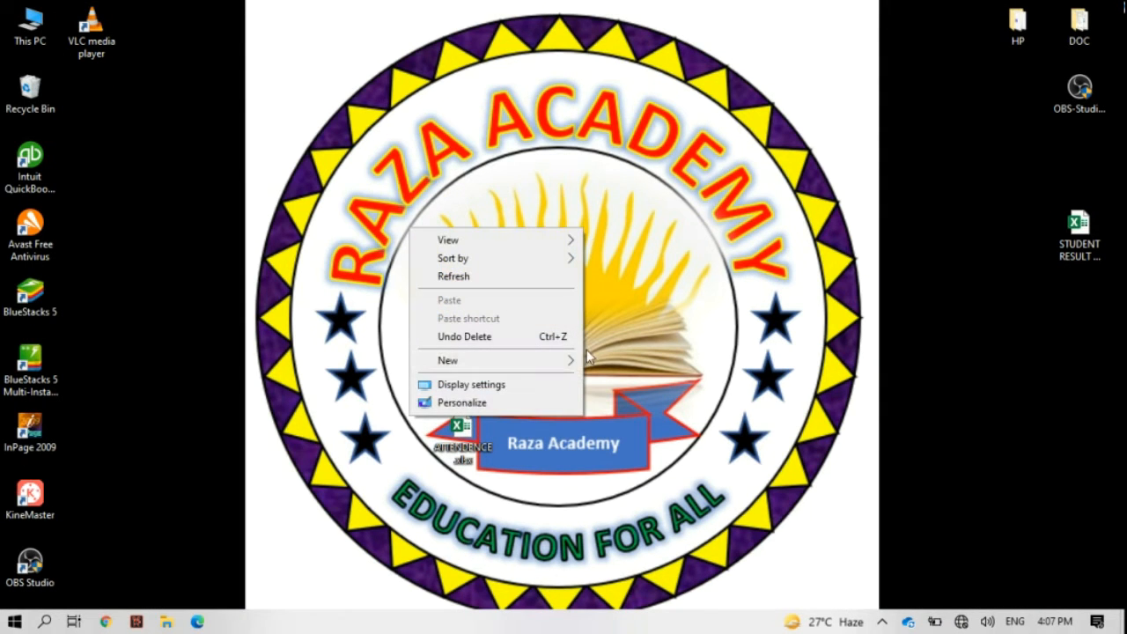
mouse_move(534, 362)
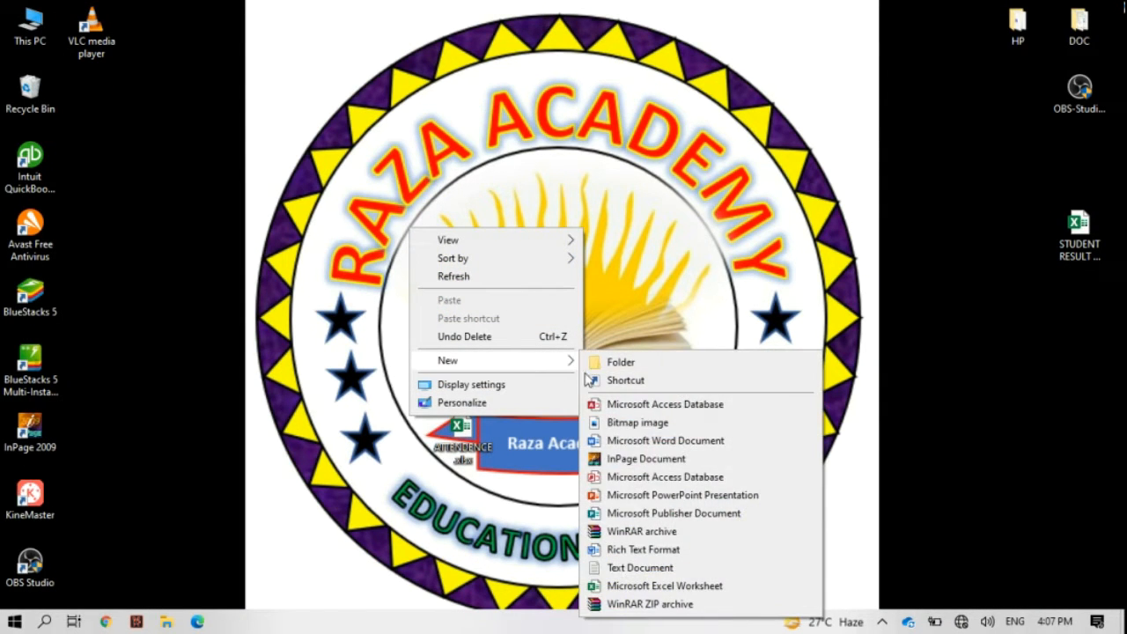
click(614, 586)
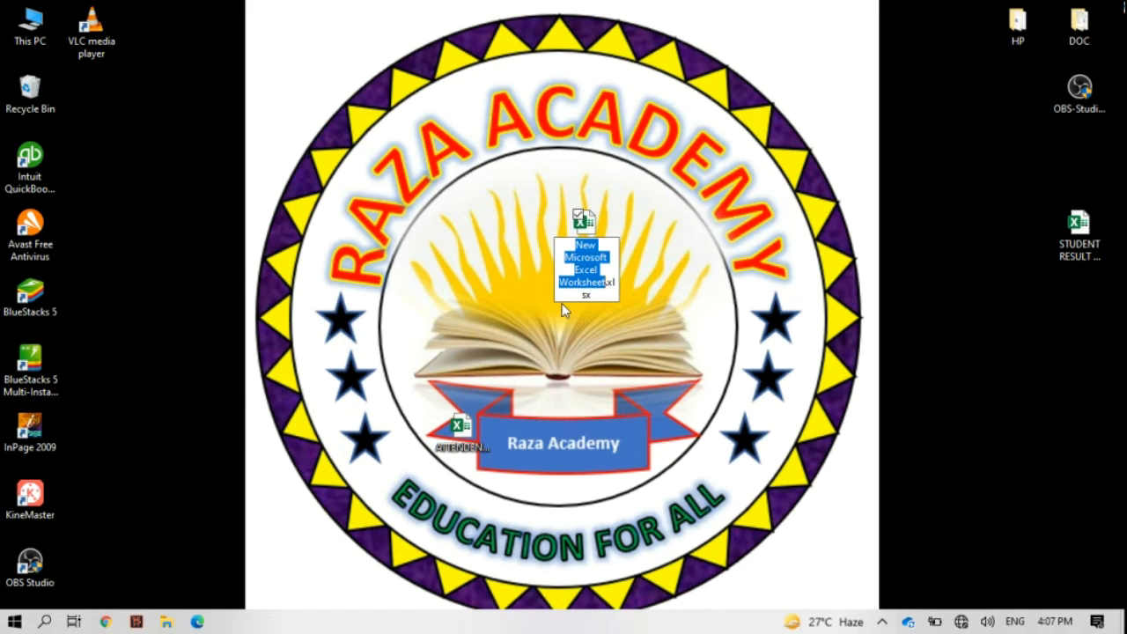
text(A)
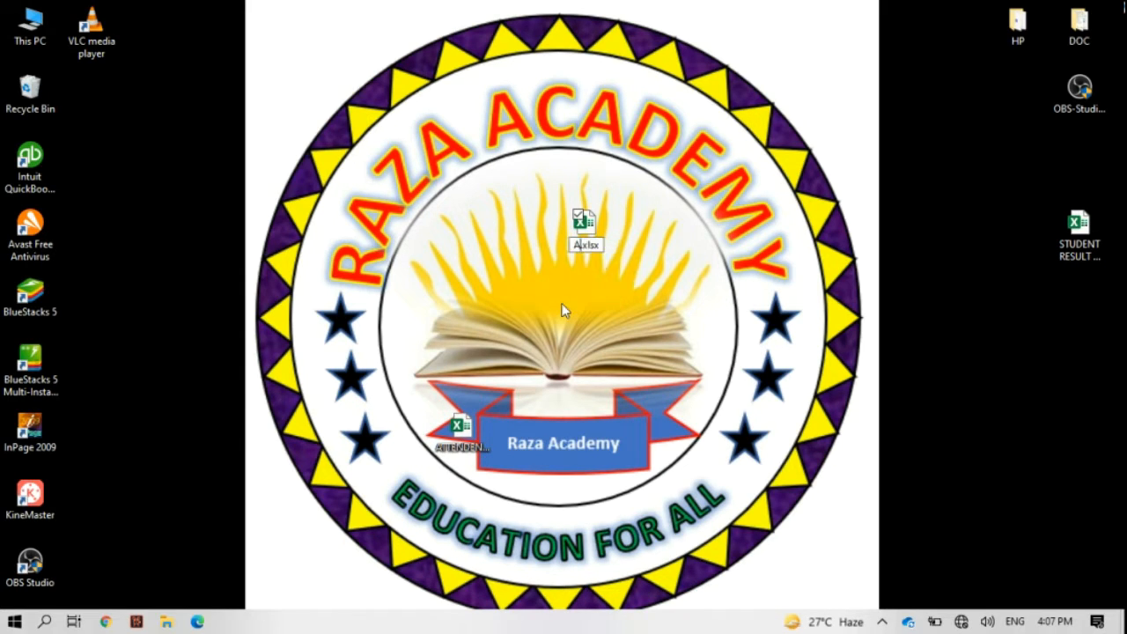
text(MS)
key(Return)
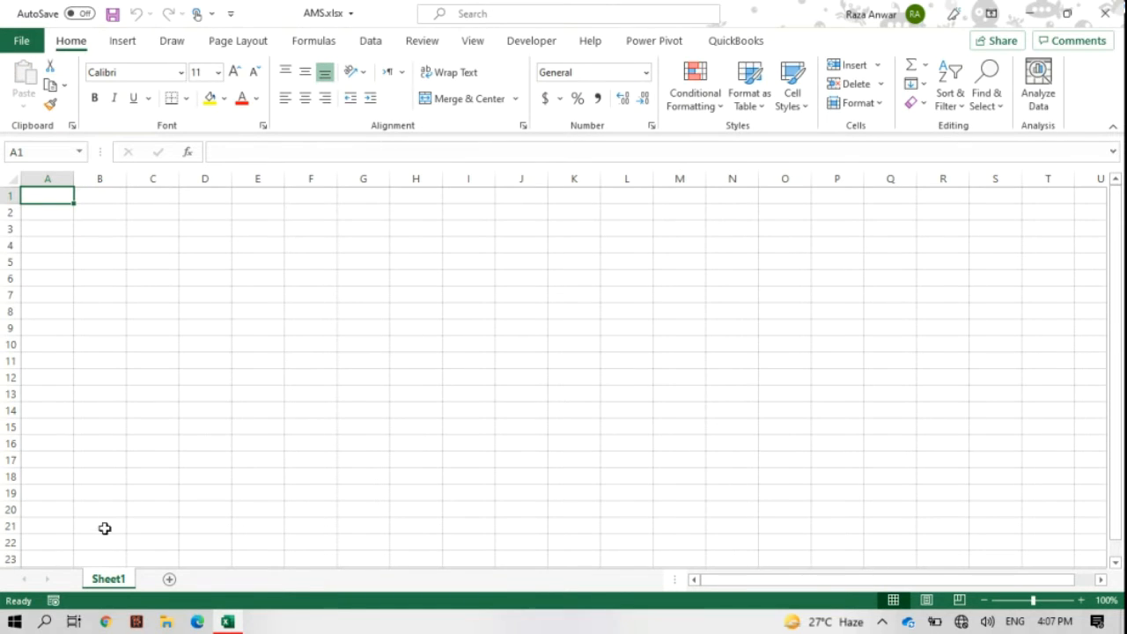
- Rename Sheet1 to REGISTER and add a second sheet named HELPER
double_click(109, 580)
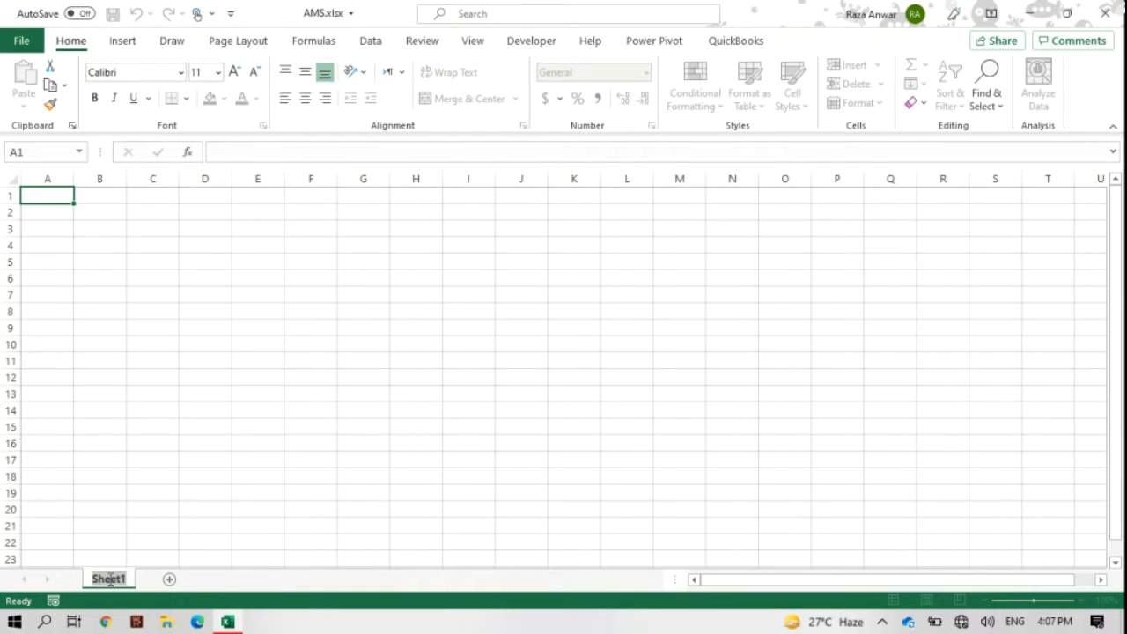
text(REGISTER)
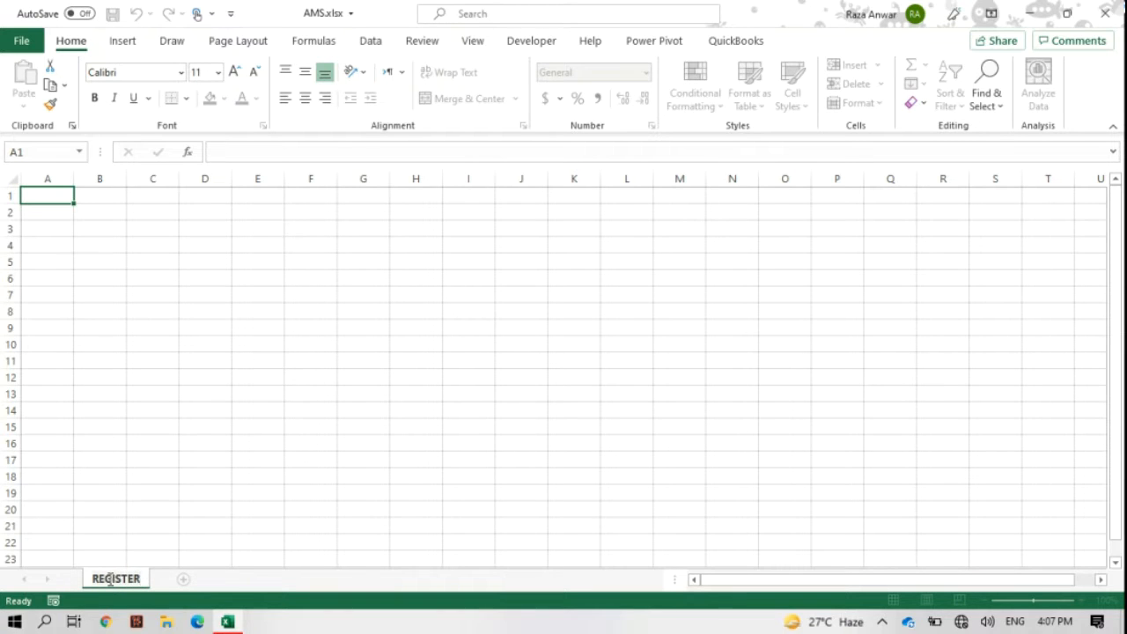
key(Return)
click(183, 581)
double_click(165, 578)
text(HELPER)
key(Return)
- Enter the heading NAME in cell A3 of the REGISTER sheet
click(116, 578)
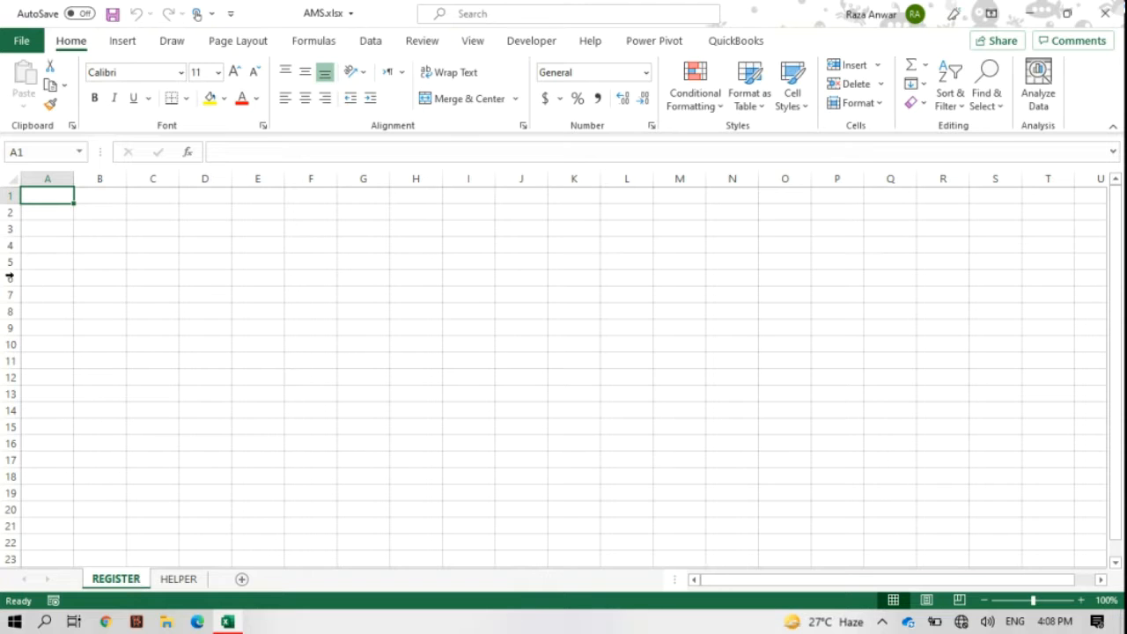
click(51, 233)
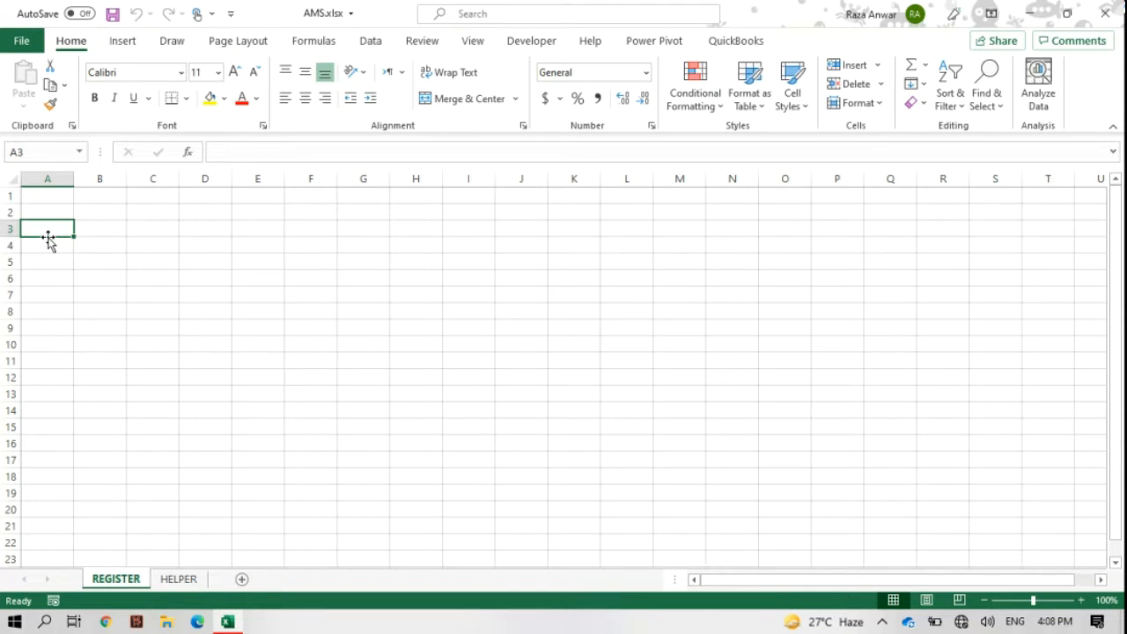
text(NAME)
key(Return)
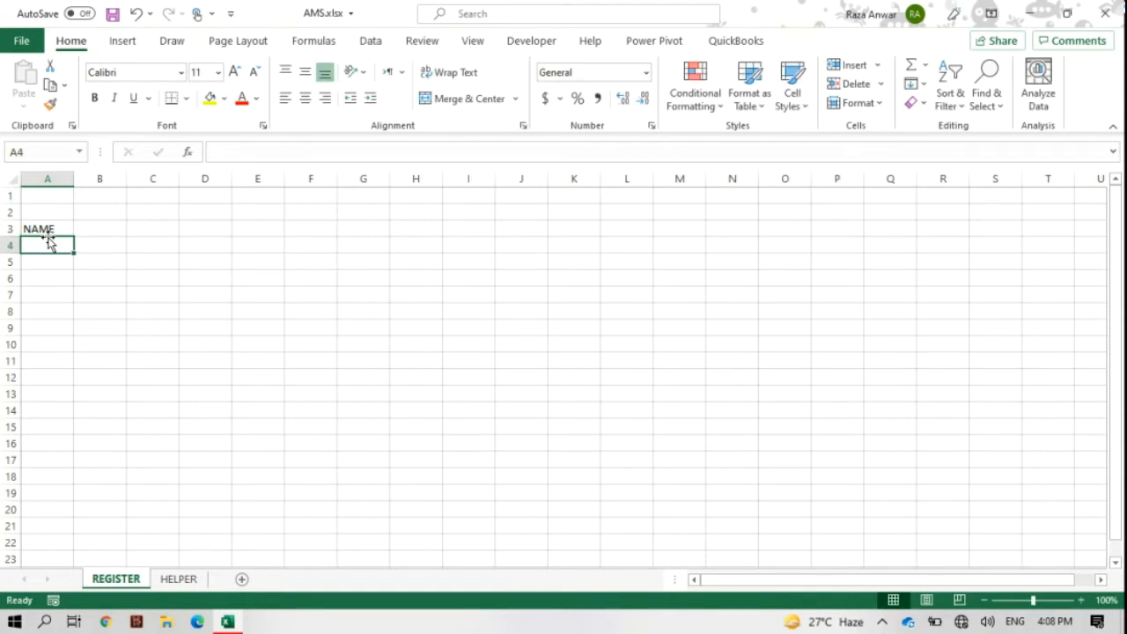
- Enter EMP1 in cell A5 and fill the series down to EMP5 in A9
click(59, 268)
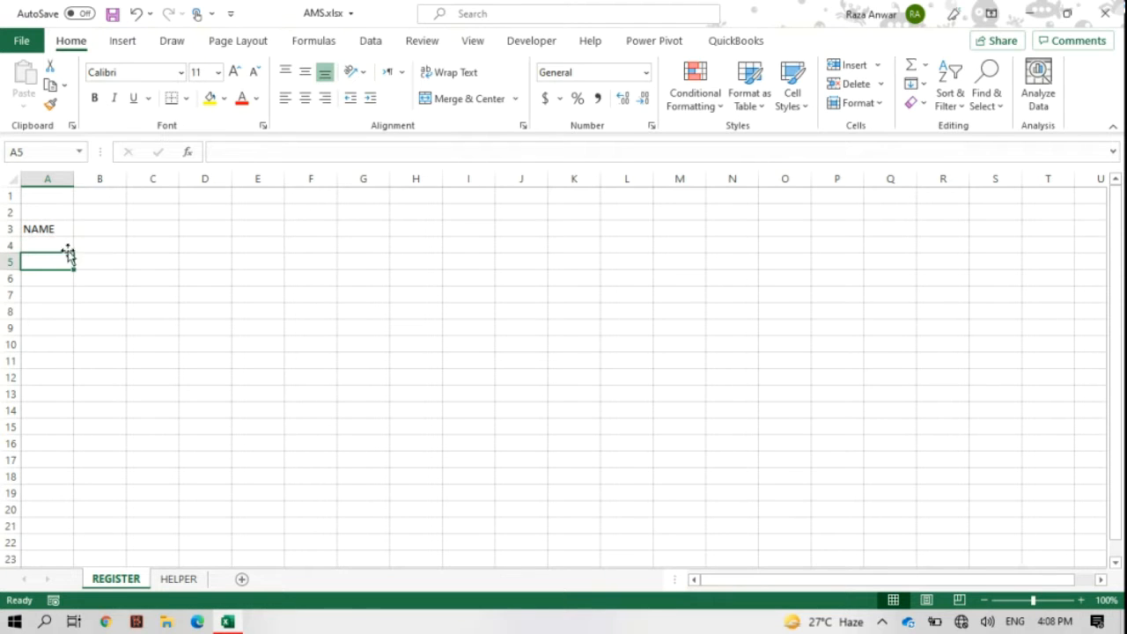
text(=)
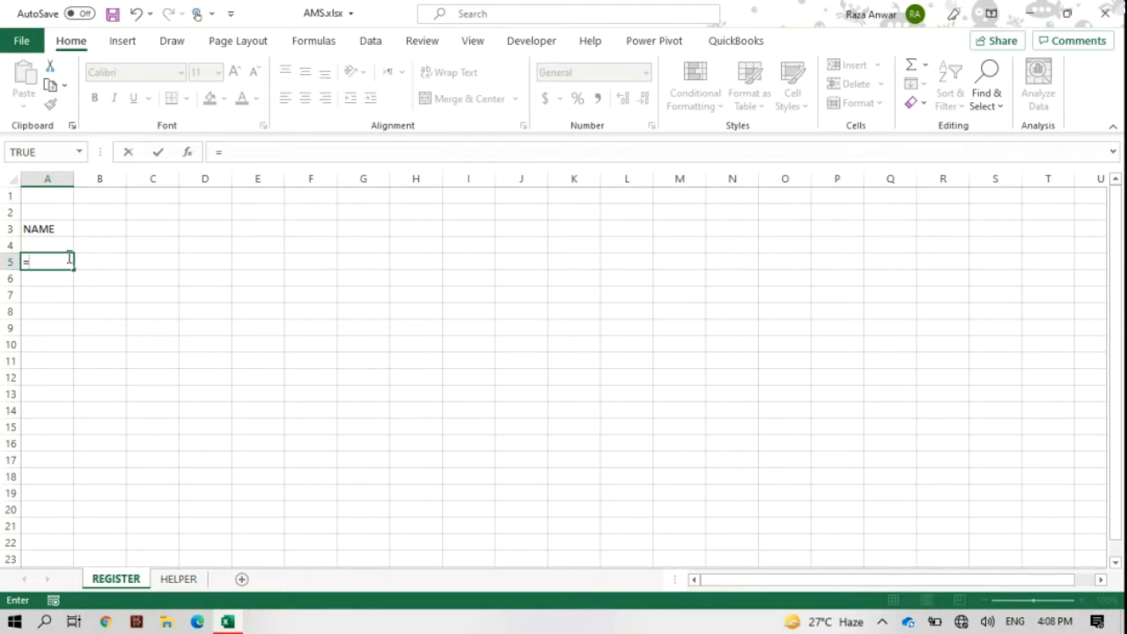
key(BackSpace)
text(EMP1)
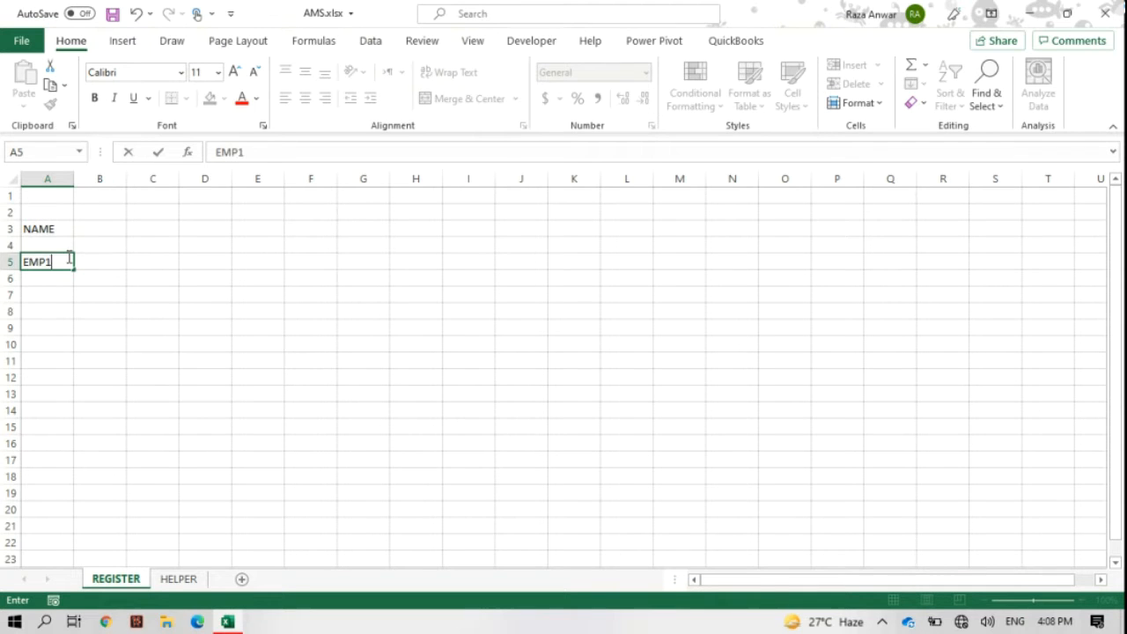
key(Return)
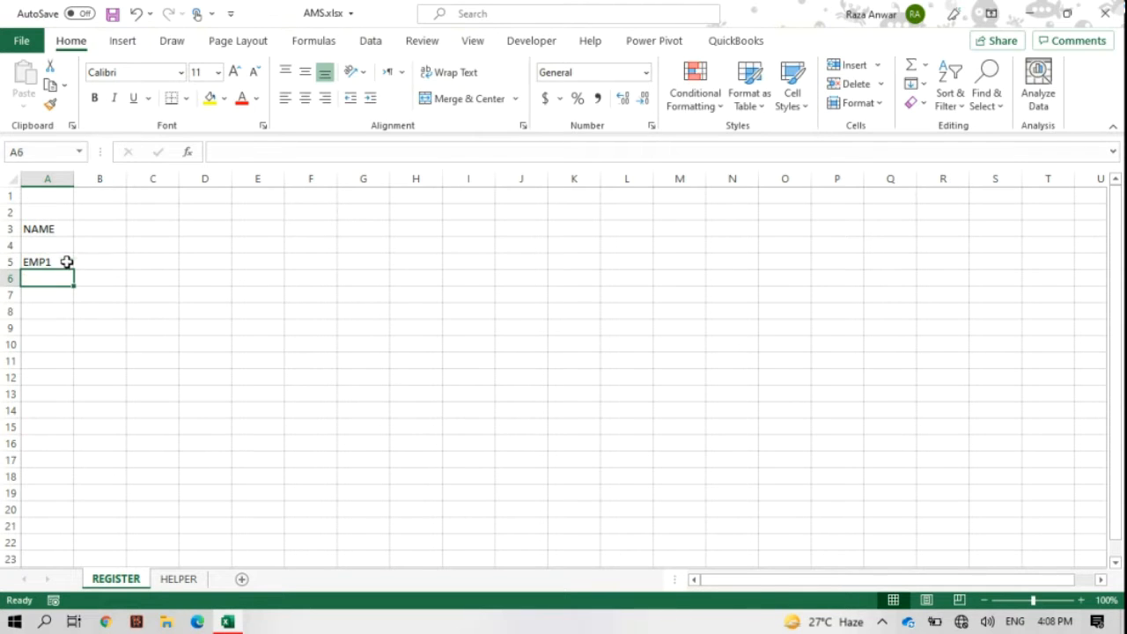
click(68, 263)
drag(75, 271, 74, 332)
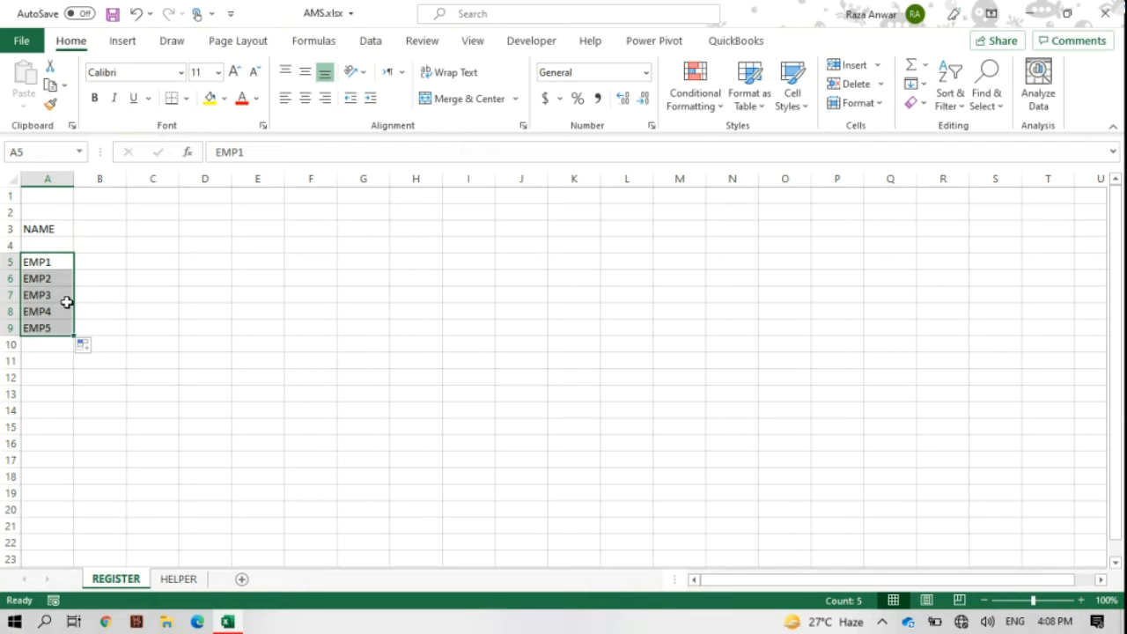
- On the HELPER sheet, enter the label DATE in A3 and the date 1DEC2021 in B3
click(86, 231)
click(1080, 599)
click(1081, 600)
click(1080, 600)
click(1081, 600)
click(1081, 600)
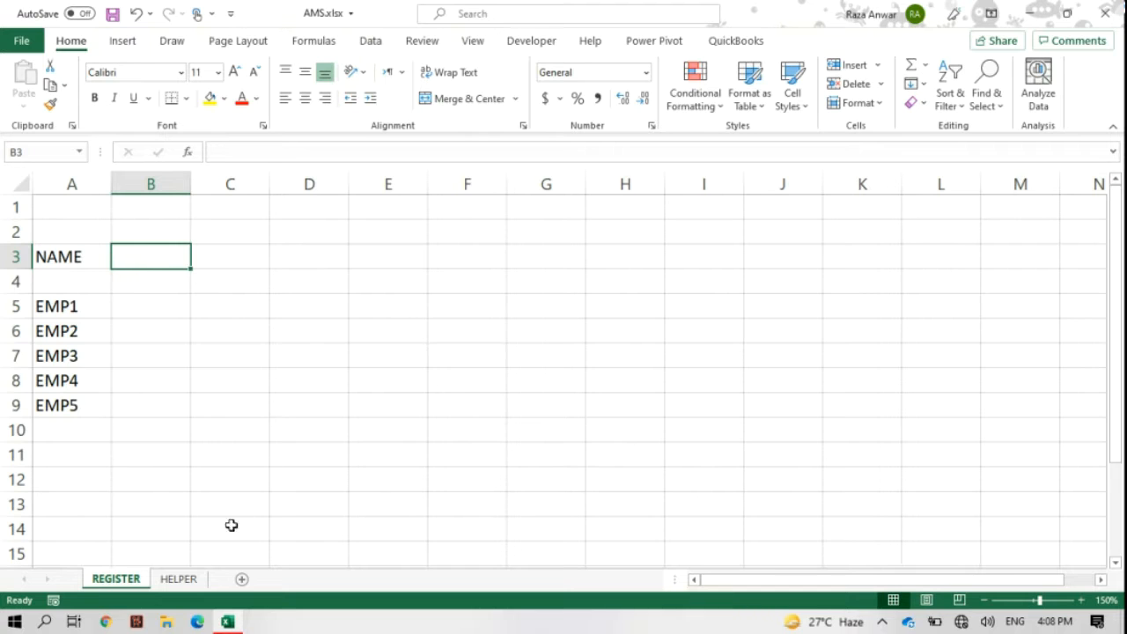
click(195, 583)
click(51, 227)
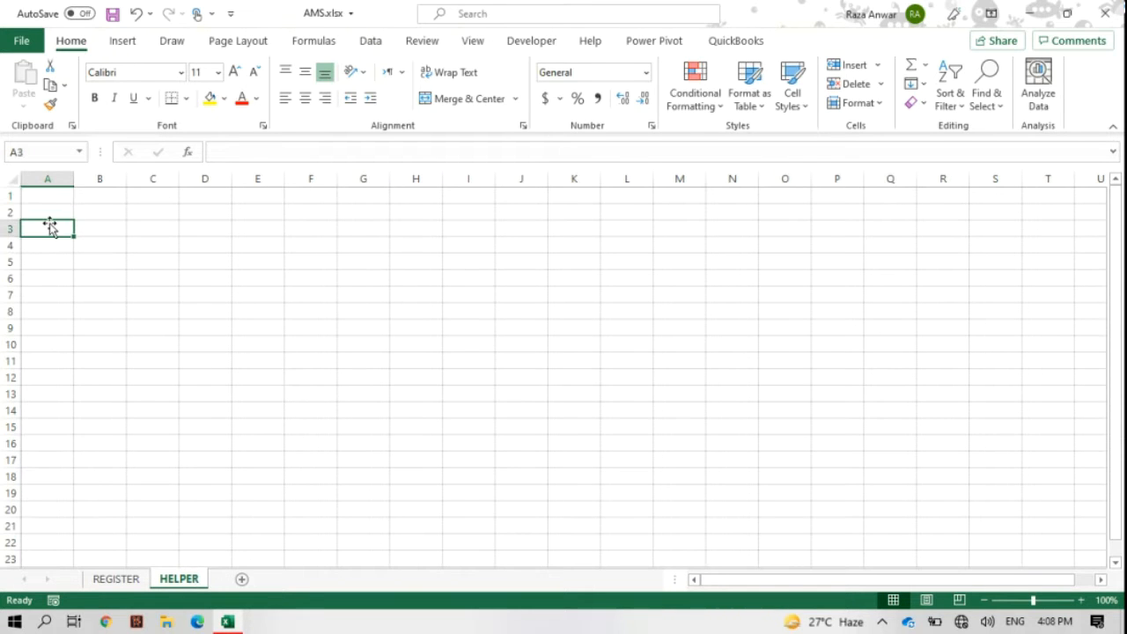
text(DATE)
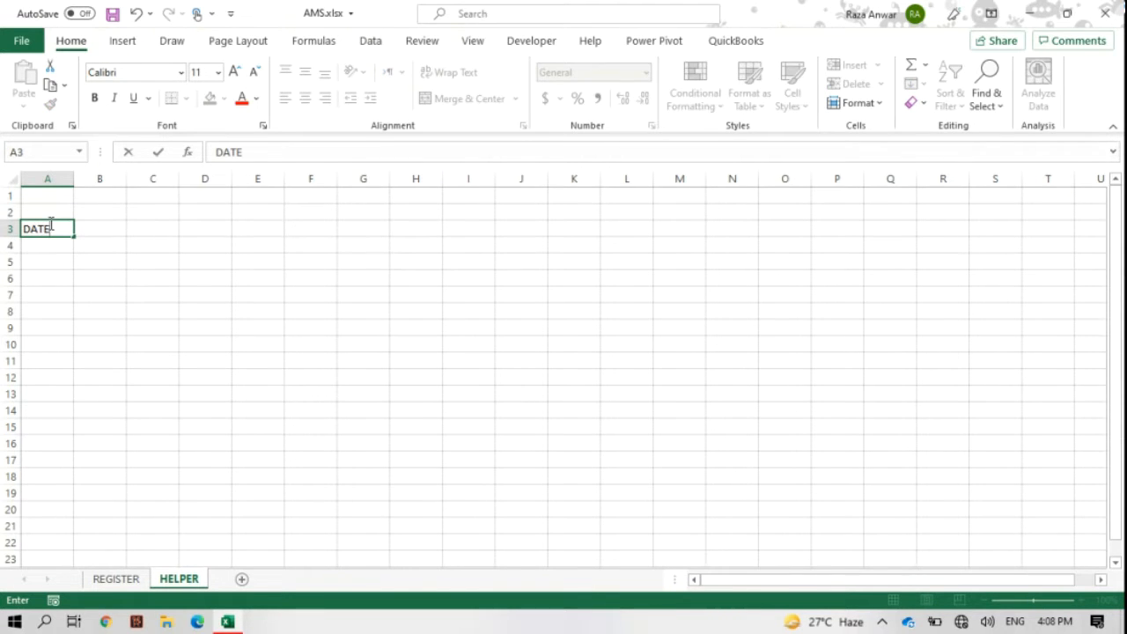
key(Tab)
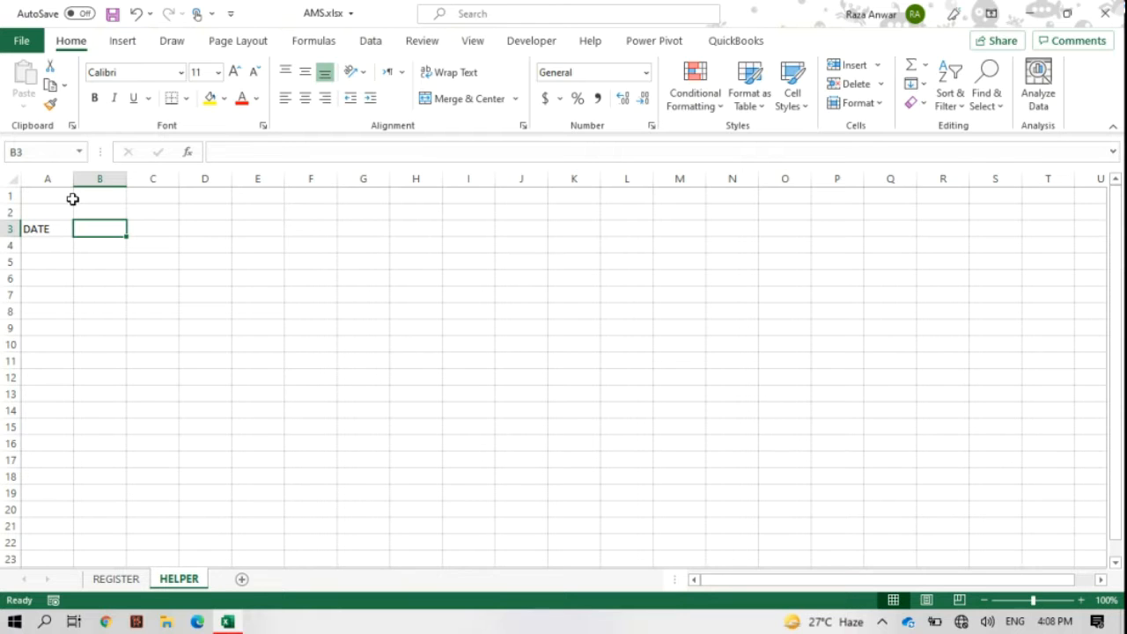
text(1DEC2021)
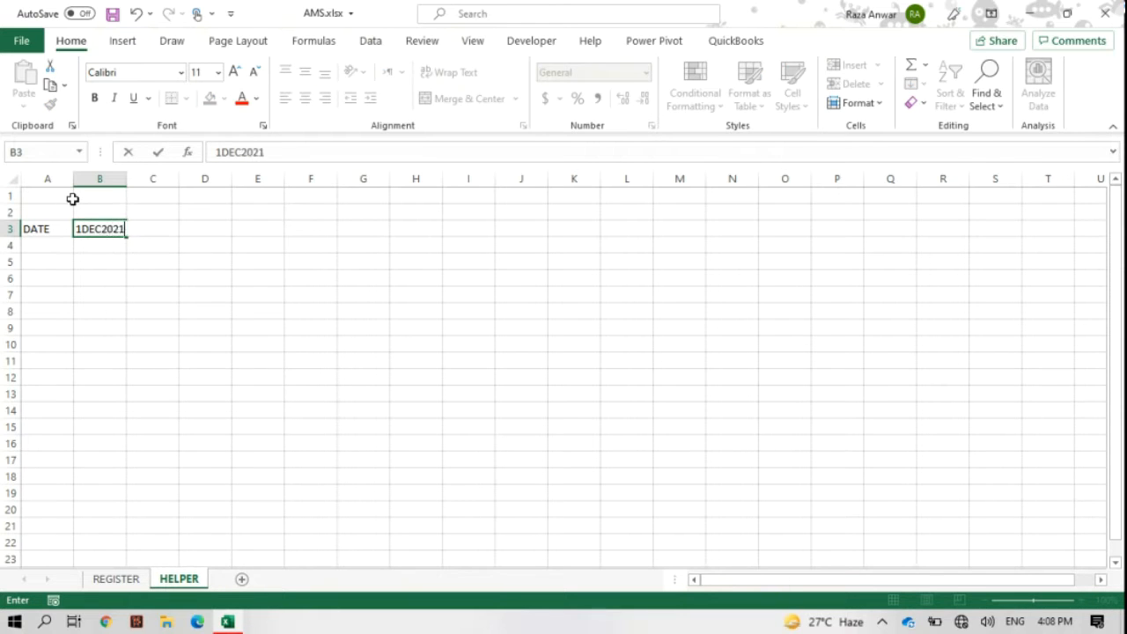
key(Return)
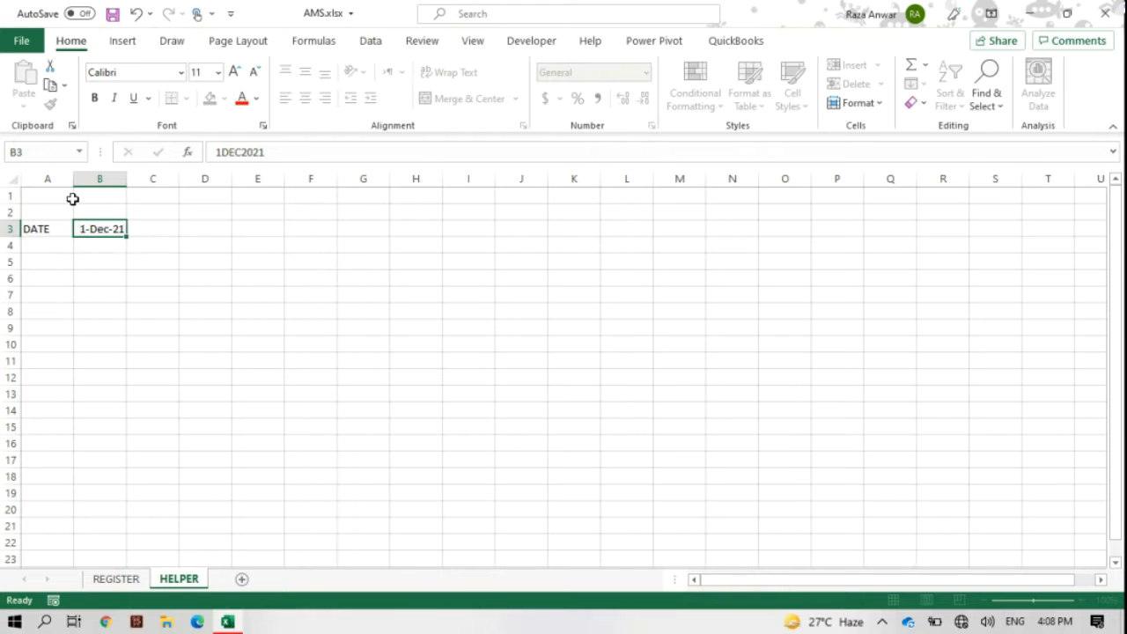
click(95, 225)
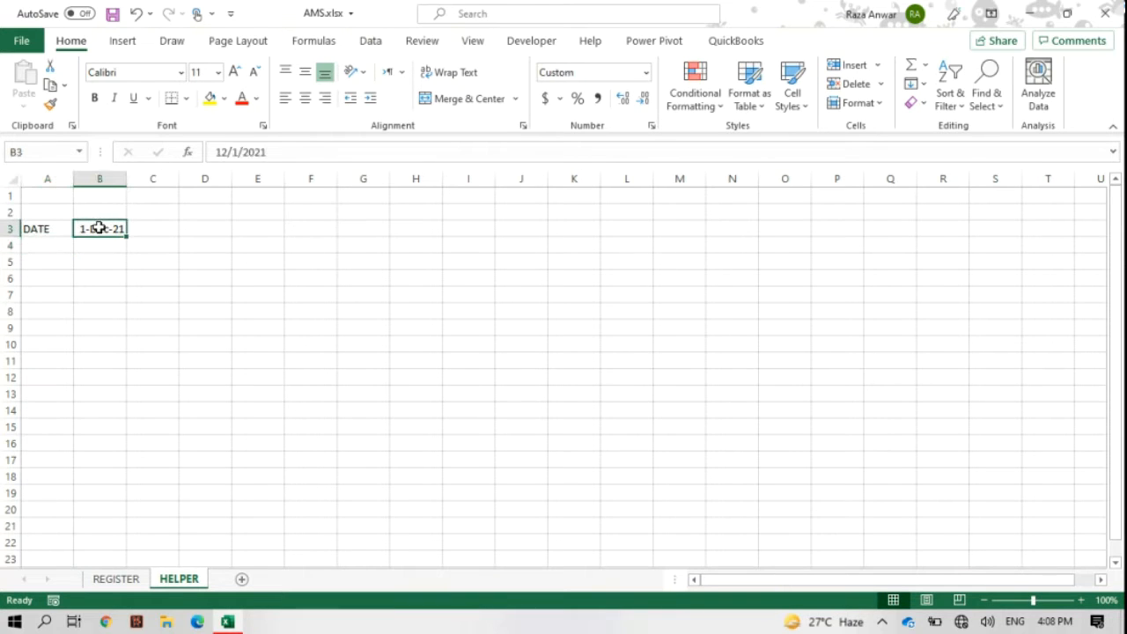
- Link cell B3 of the REGISTER sheet to the date in HELPER with the formula =HELPER!B3
click(130, 579)
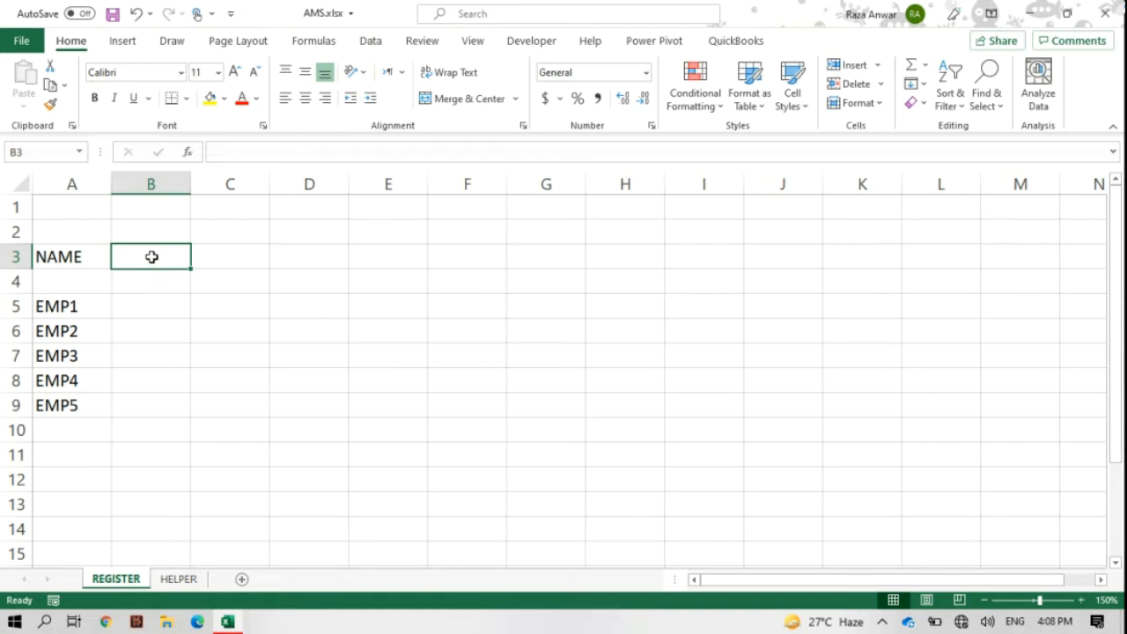
text(=)
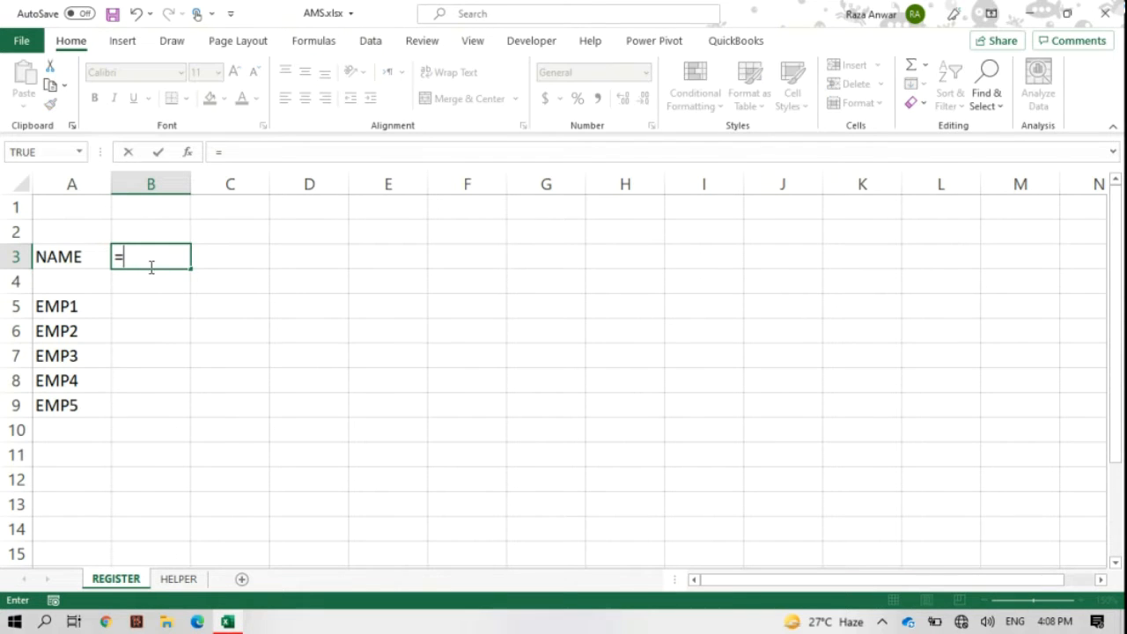
click(177, 578)
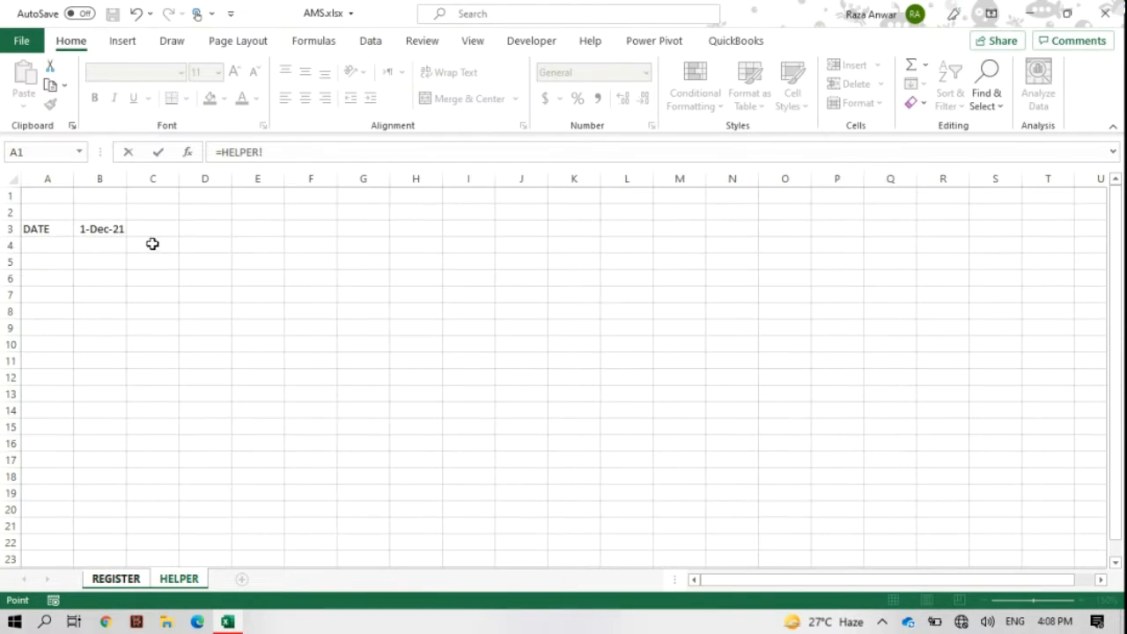
click(111, 227)
key(Return)
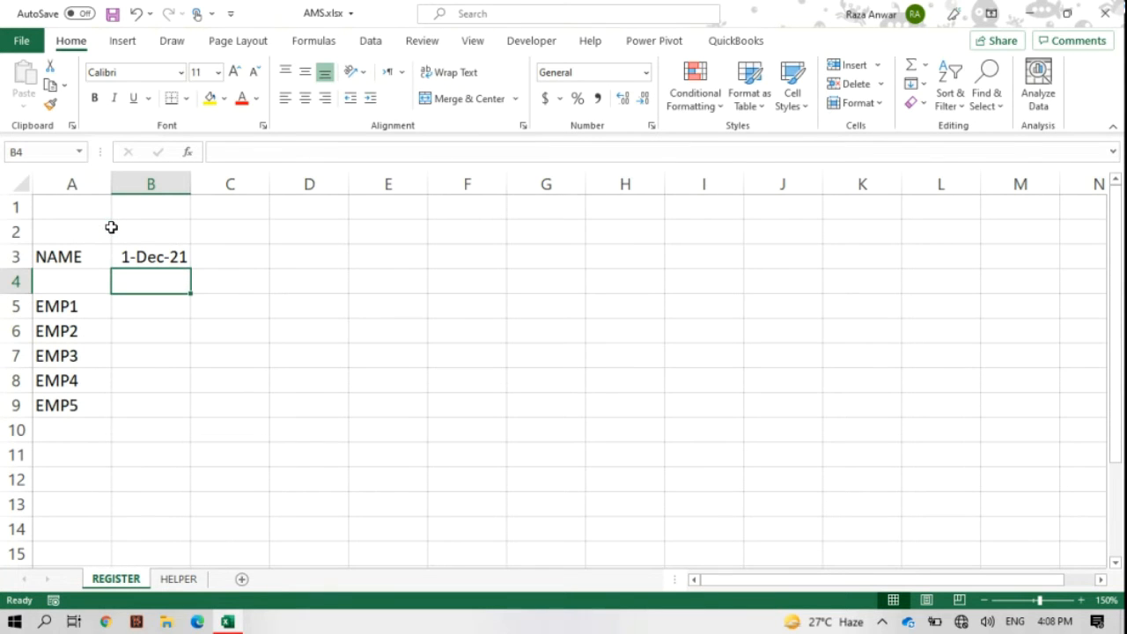
click(154, 255)
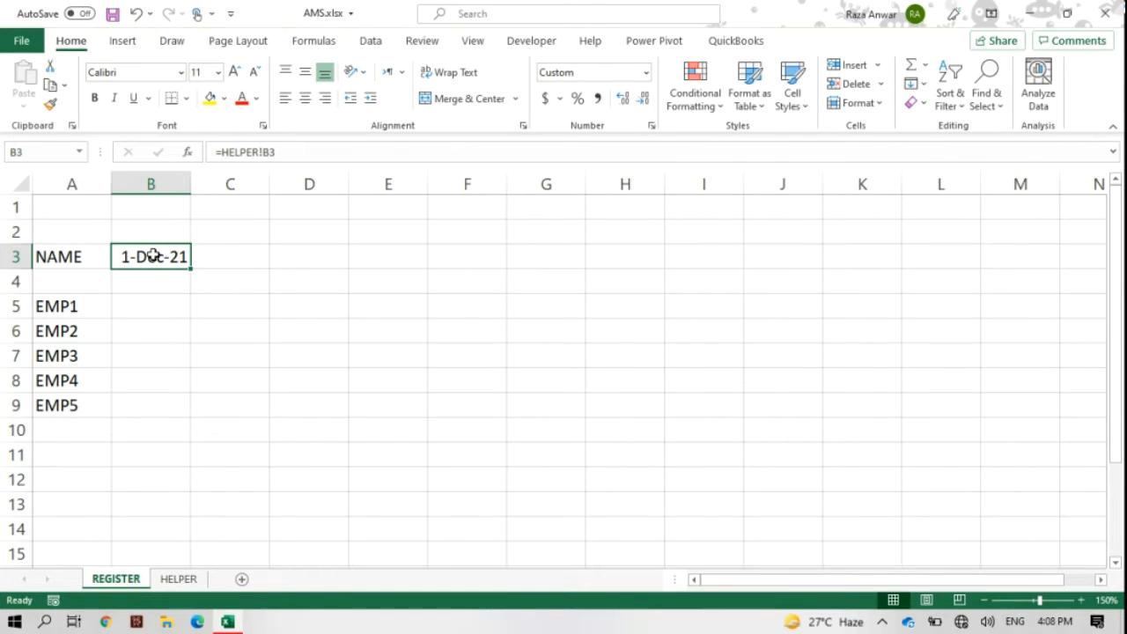
- Enter the next-day formula =B3+1 in cell C3 of the REGISTER sheet
click(225, 254)
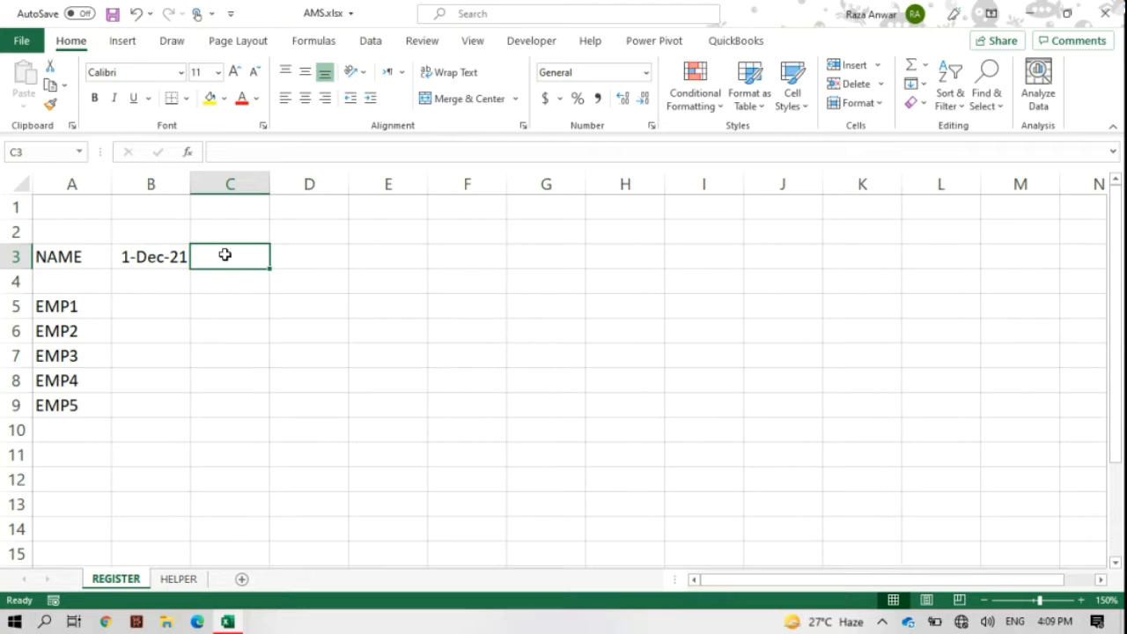
text(=)
click(162, 255)
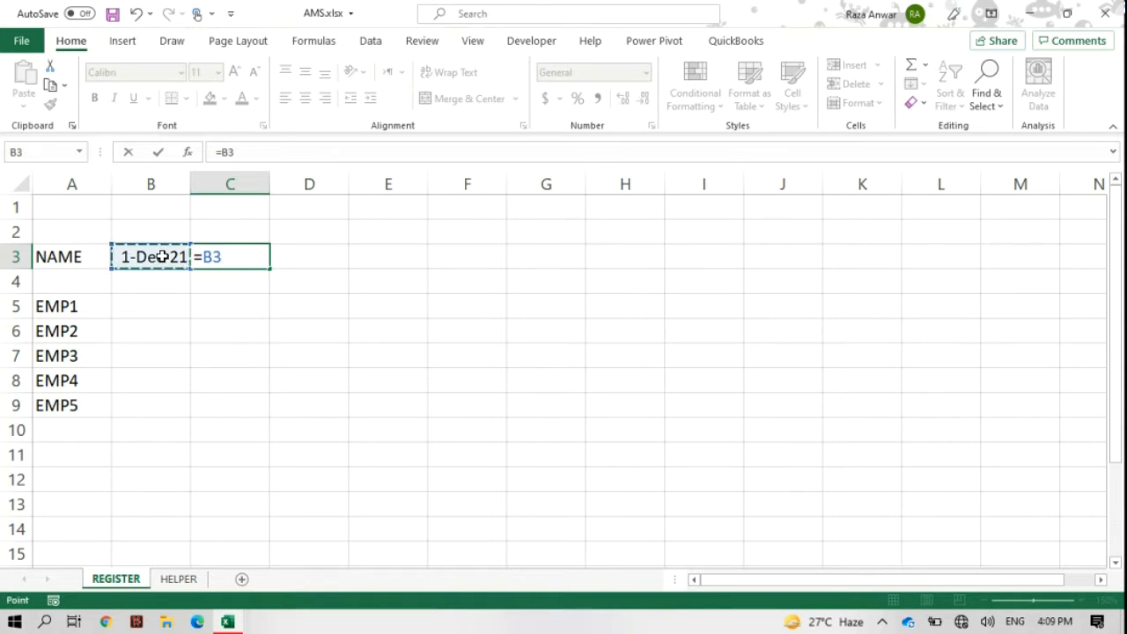
text(+1)
key(Return)
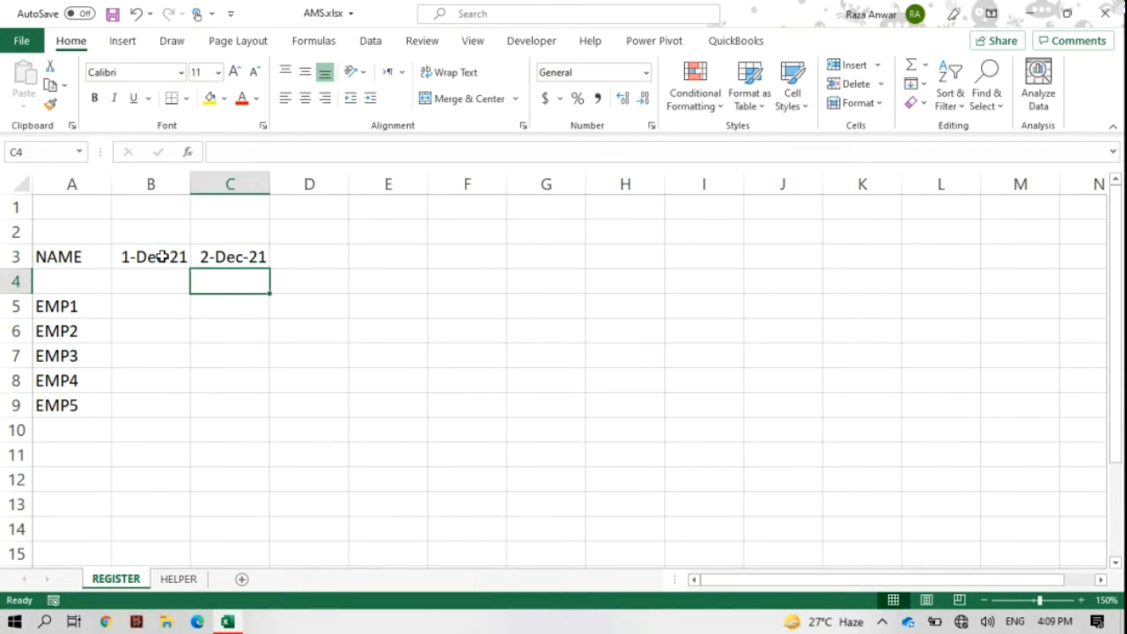
- Fill the next-day formula from C3 across row 3 to AF3, widening columns Y and AF to fit their dates
click(180, 578)
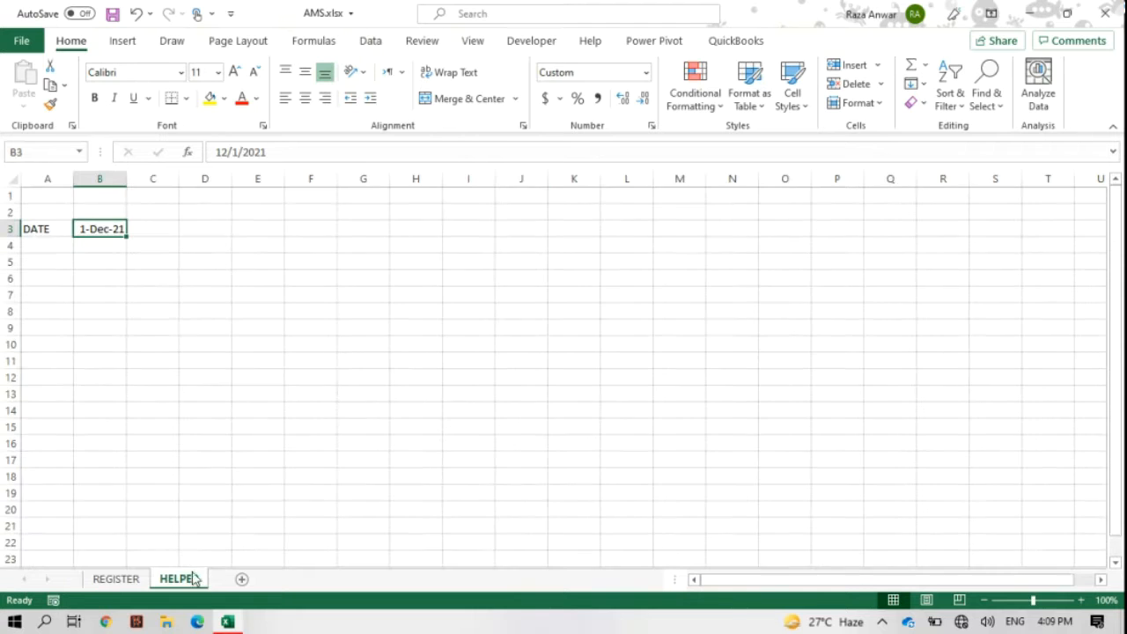
click(115, 579)
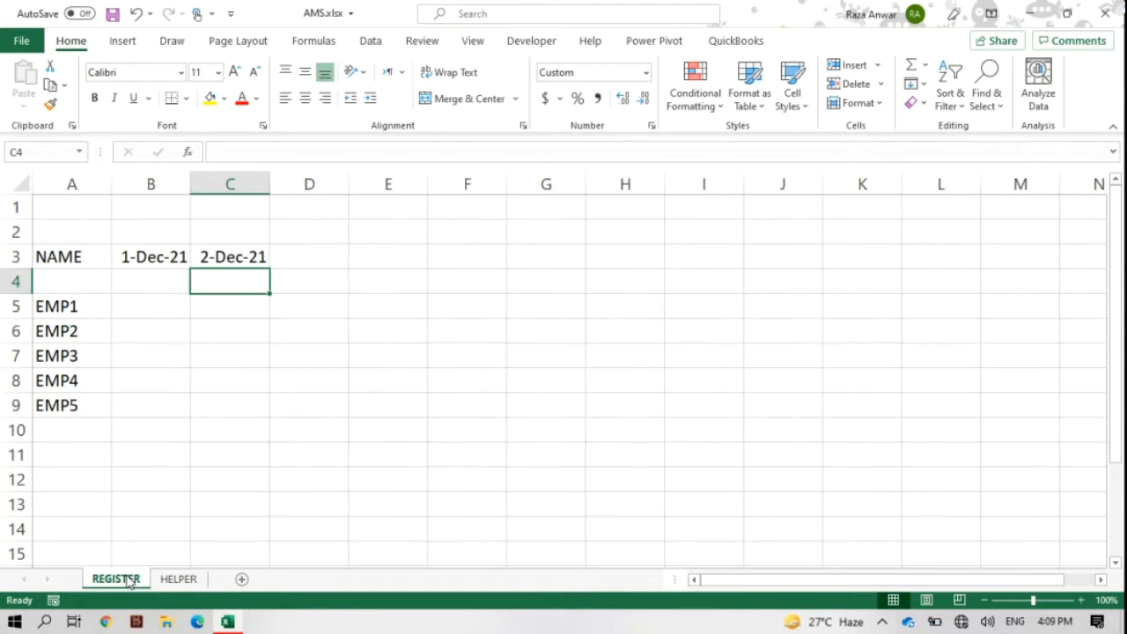
click(218, 257)
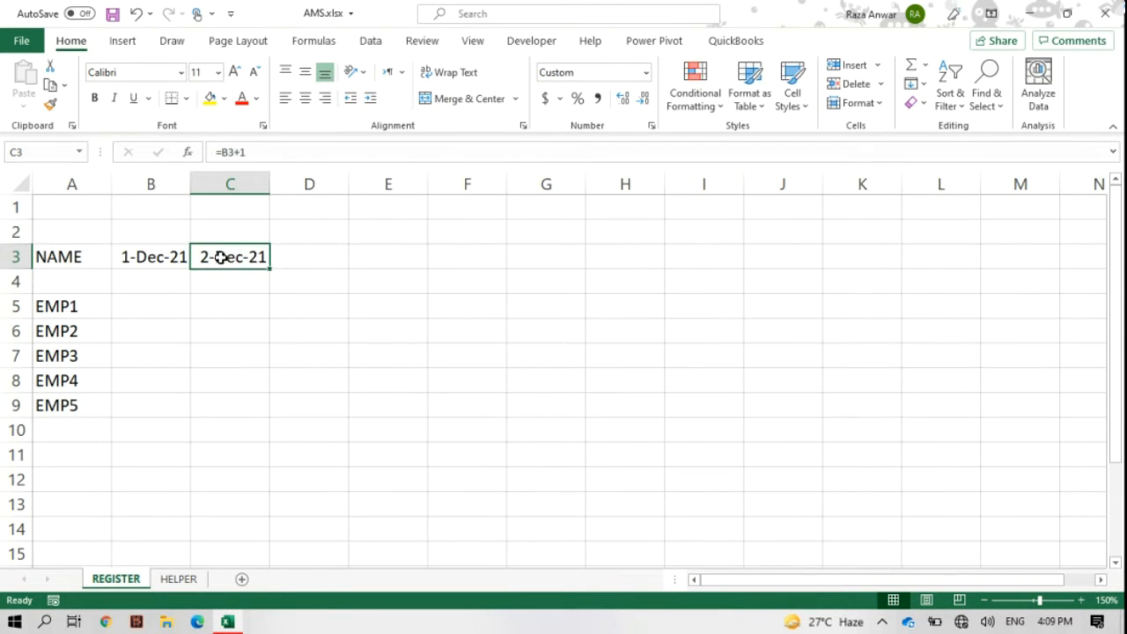
drag(269, 270, 1036, 255)
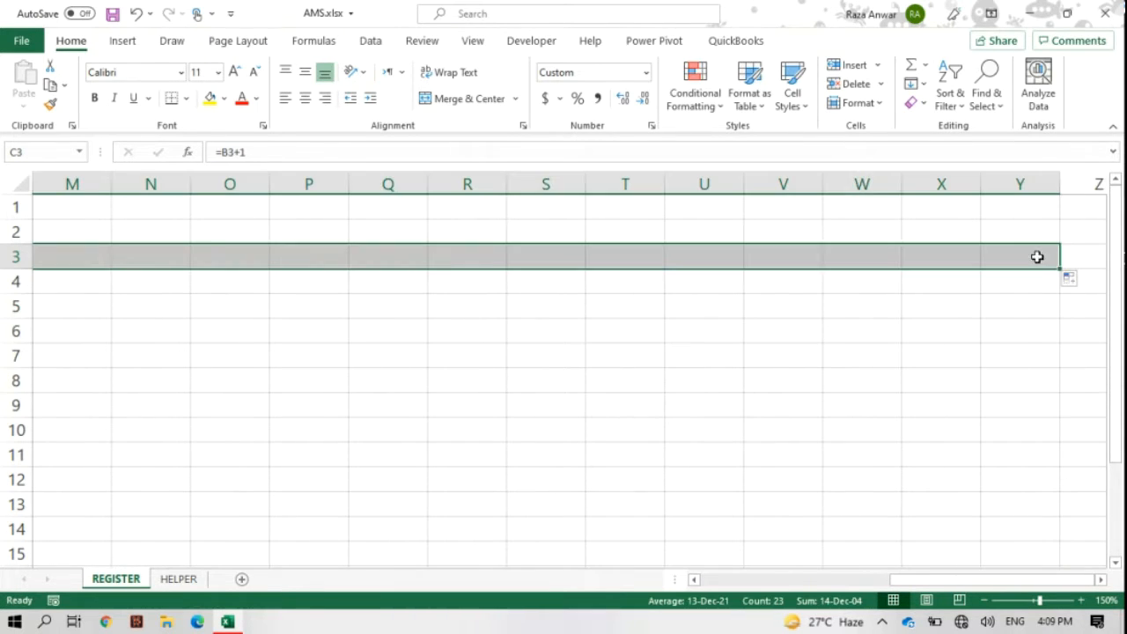
double_click(1060, 183)
click(922, 579)
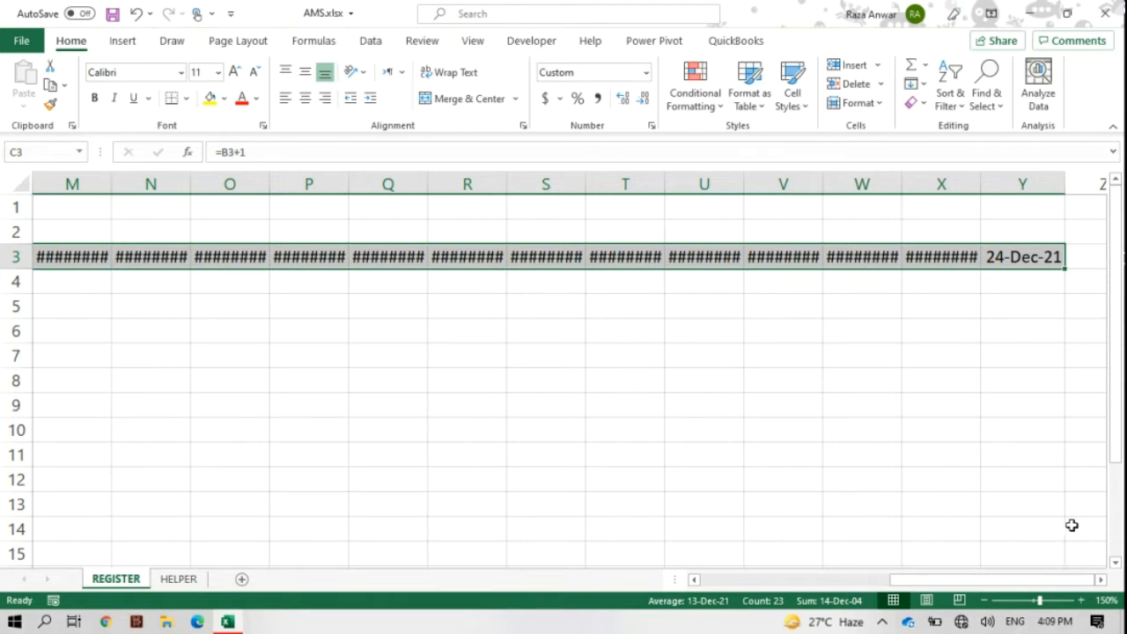
drag(1062, 268, 1033, 269)
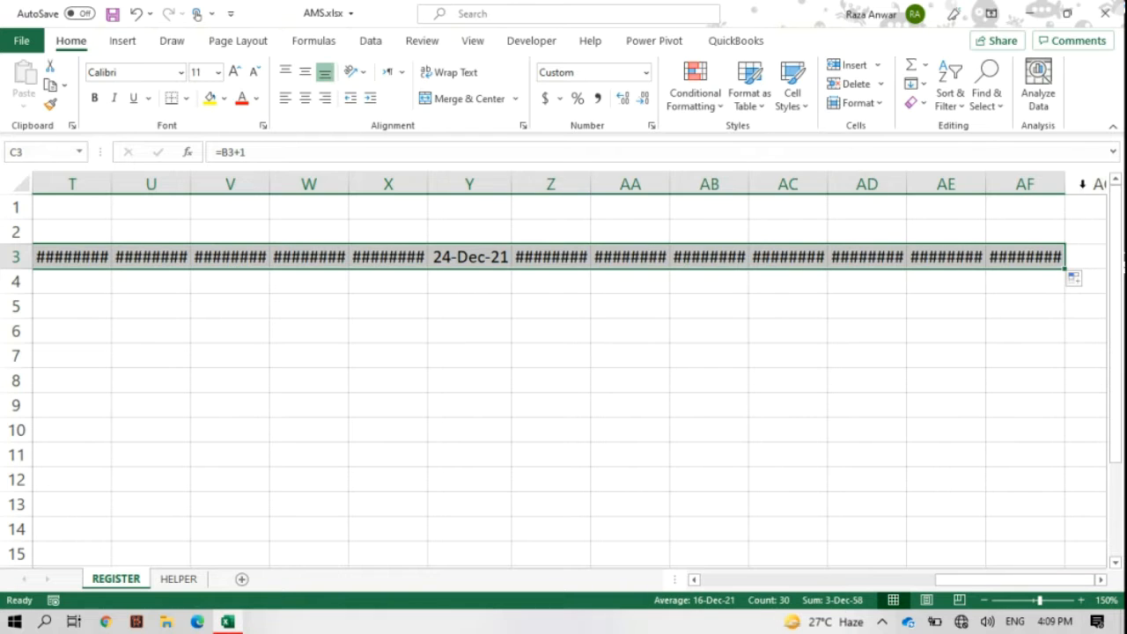
drag(1073, 183, 1074, 182)
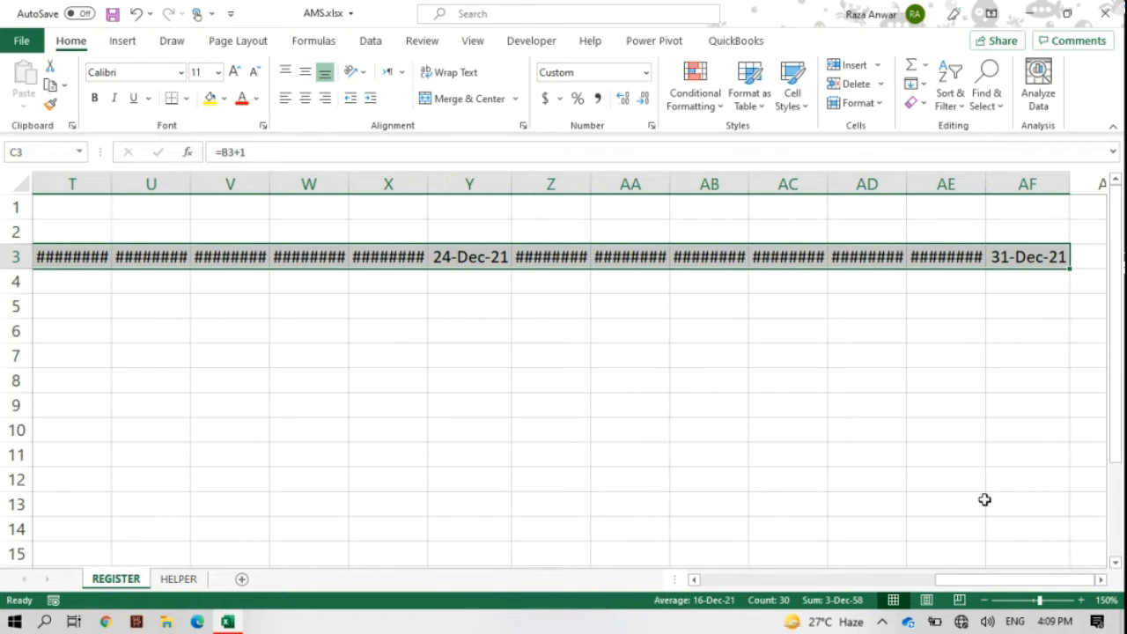
drag(1008, 583, 947, 585)
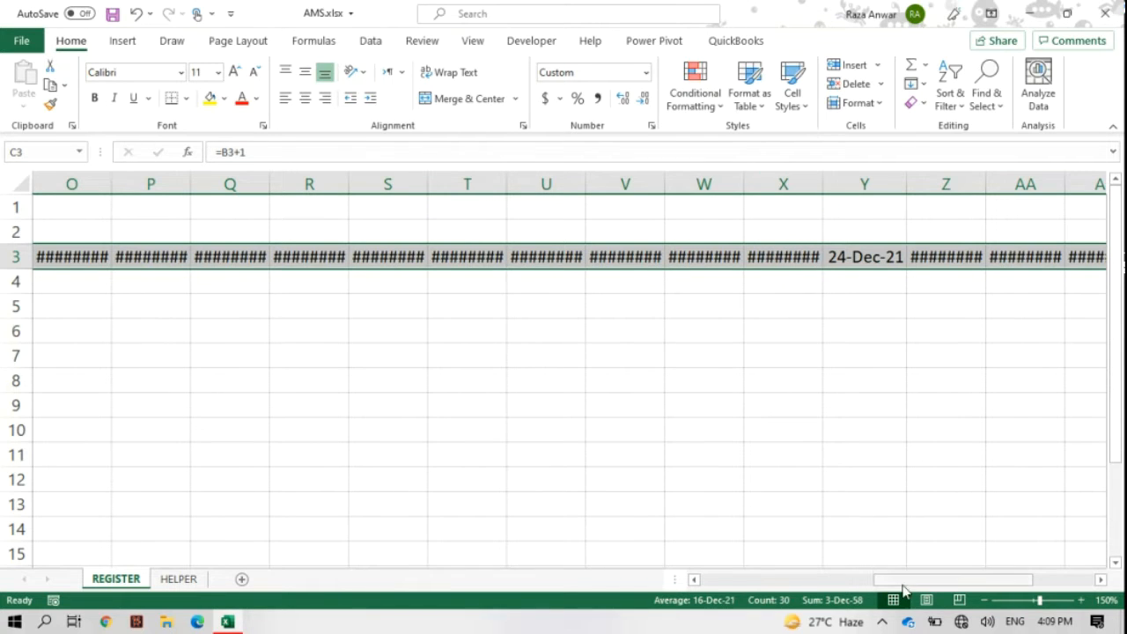
drag(905, 588, 704, 572)
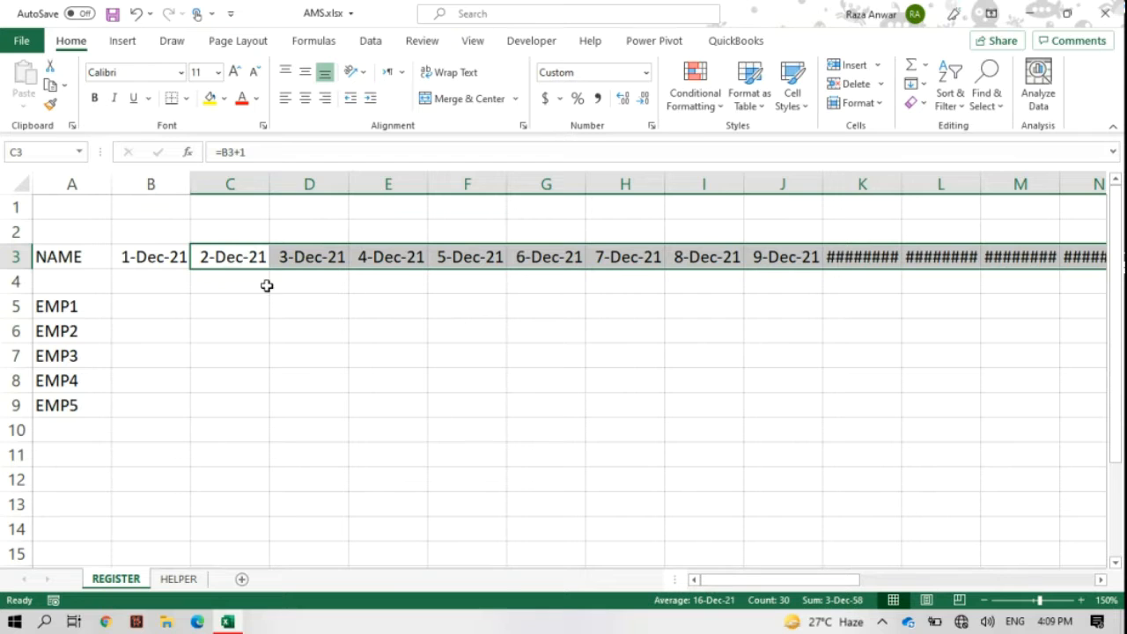
- Set the date in HELPER cell B3 to 12/1/2022 and check the linked dates on the REGISTER sheet
click(162, 251)
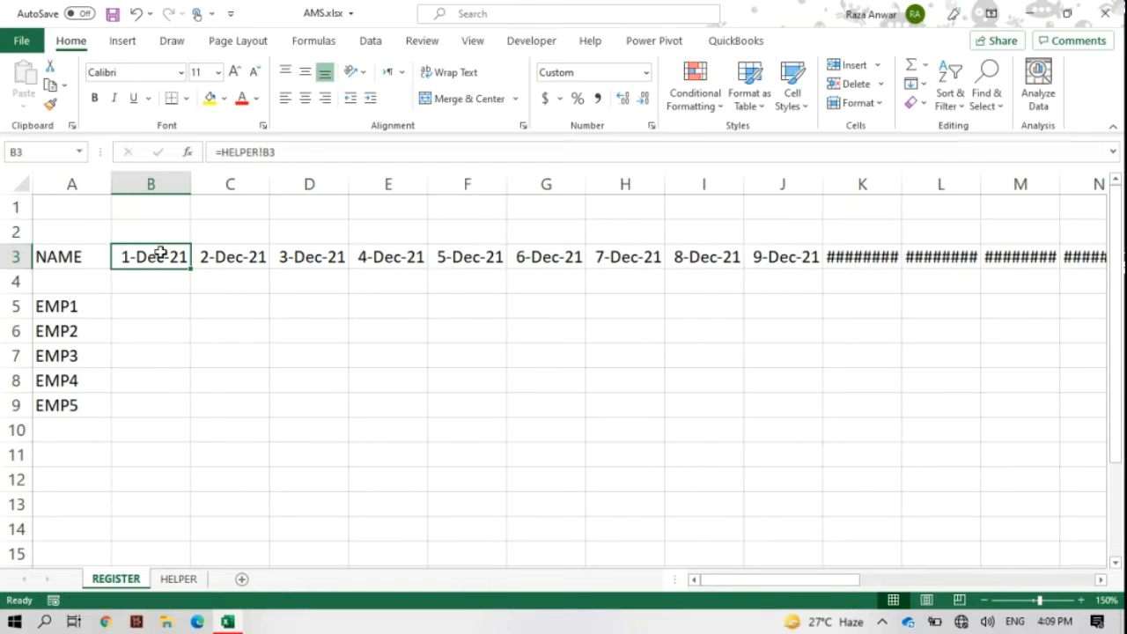
click(178, 578)
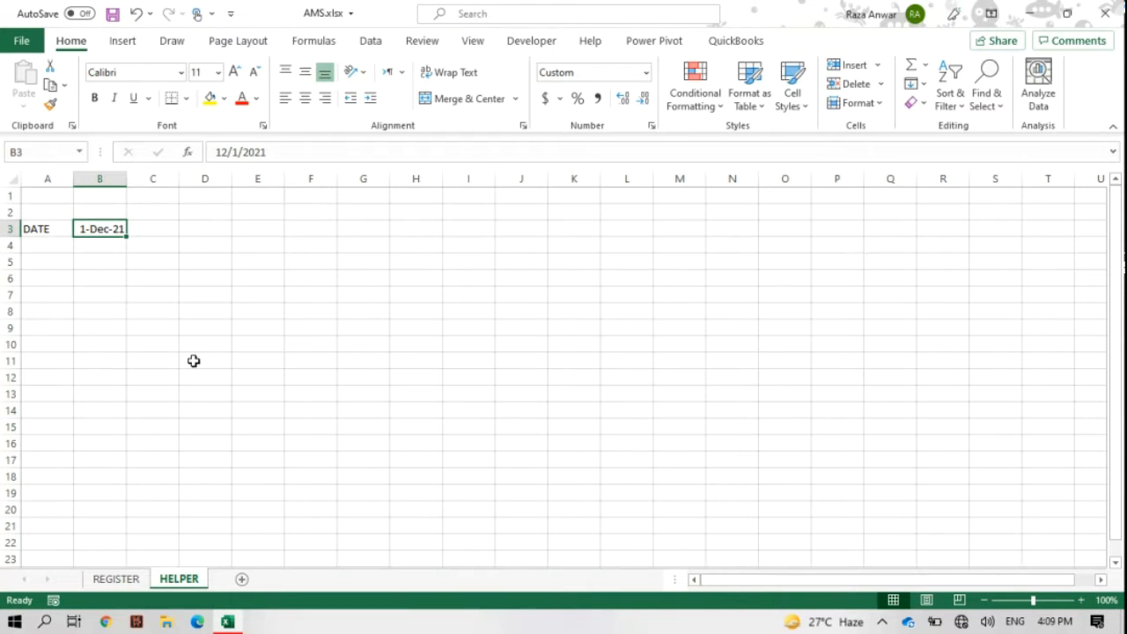
double_click(92, 230)
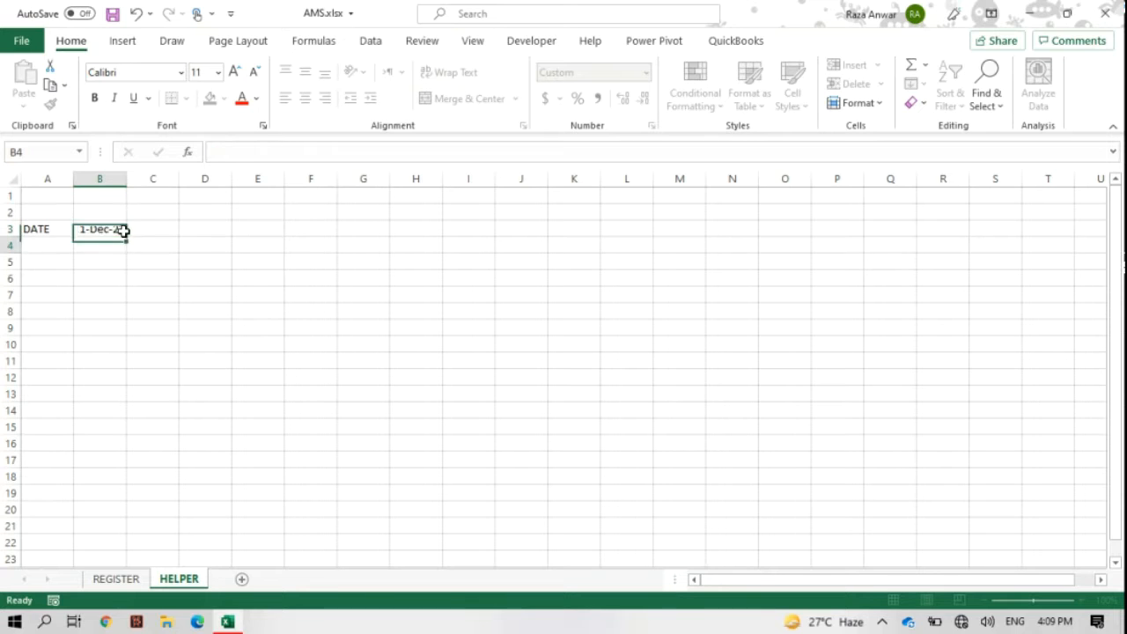
key(Return)
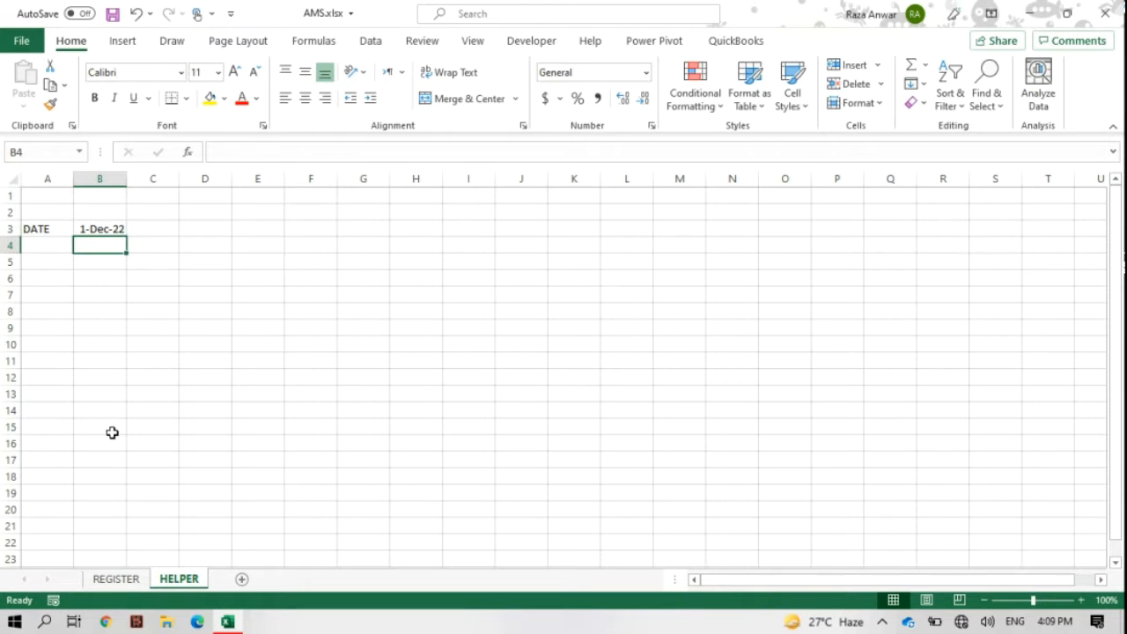
click(117, 578)
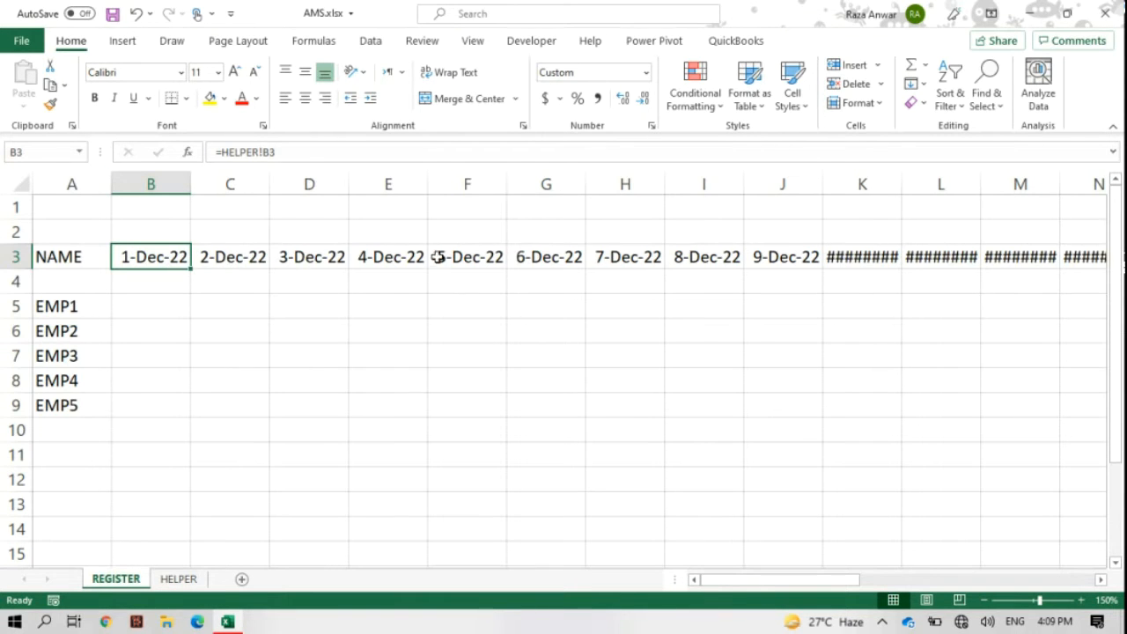
- Set the HELPER date in B3 back to 12/1/2021 and return to the REGISTER sheet
click(180, 578)
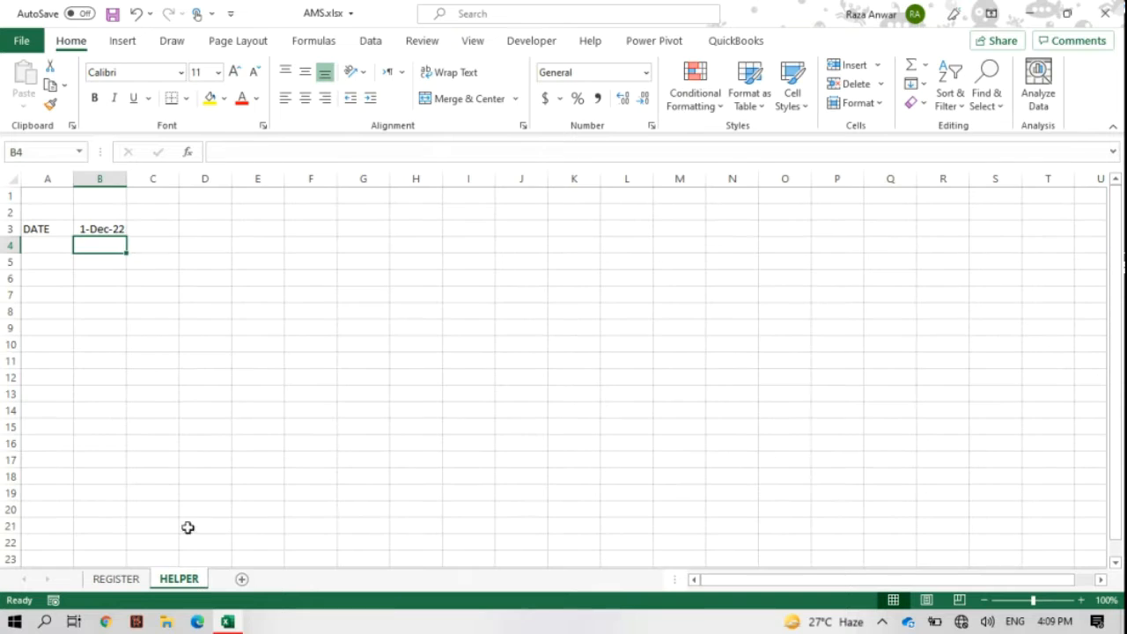
double_click(89, 228)
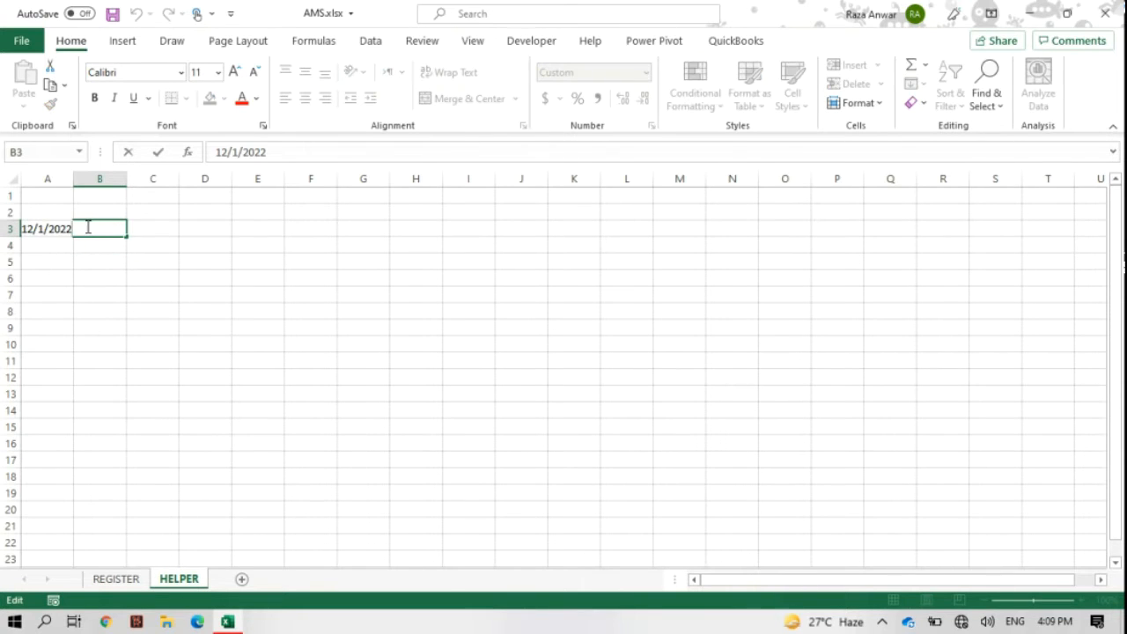
key(BackSpace)
key(Return)
click(107, 225)
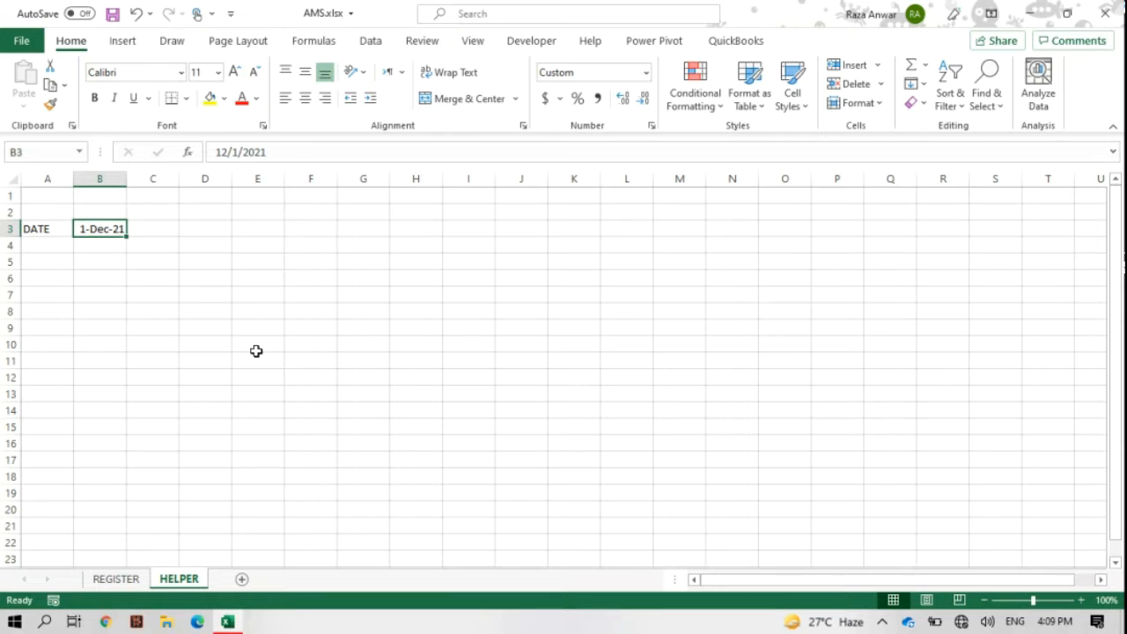
click(111, 580)
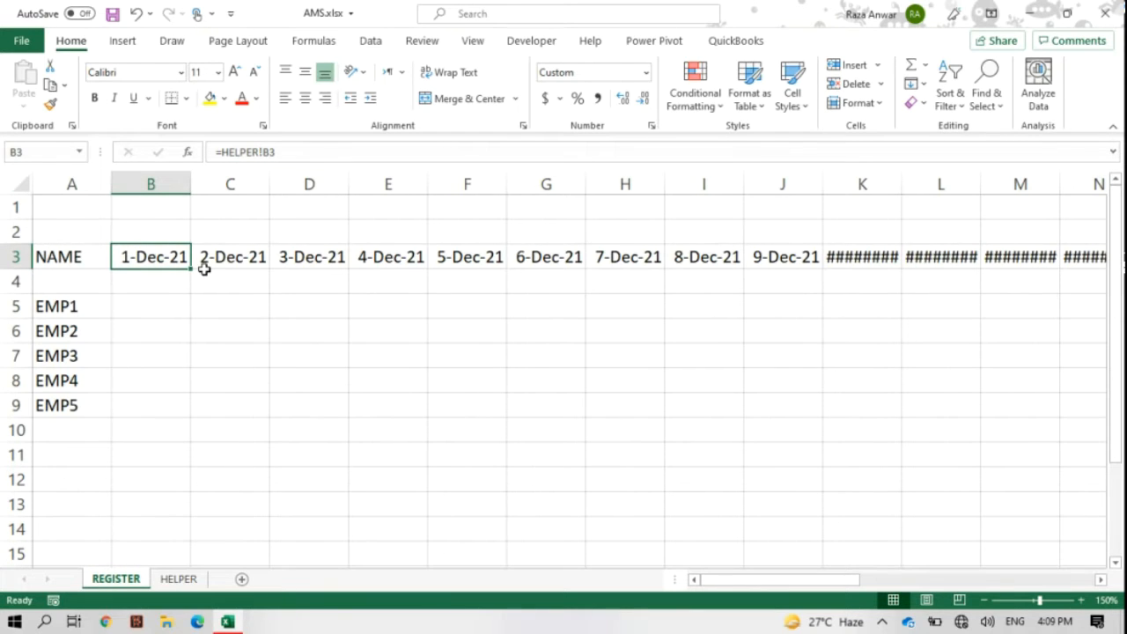
- Enter the weekday formula =TEXT(B3,"DDD") in cell B4 of the REGISTER sheet
click(171, 277)
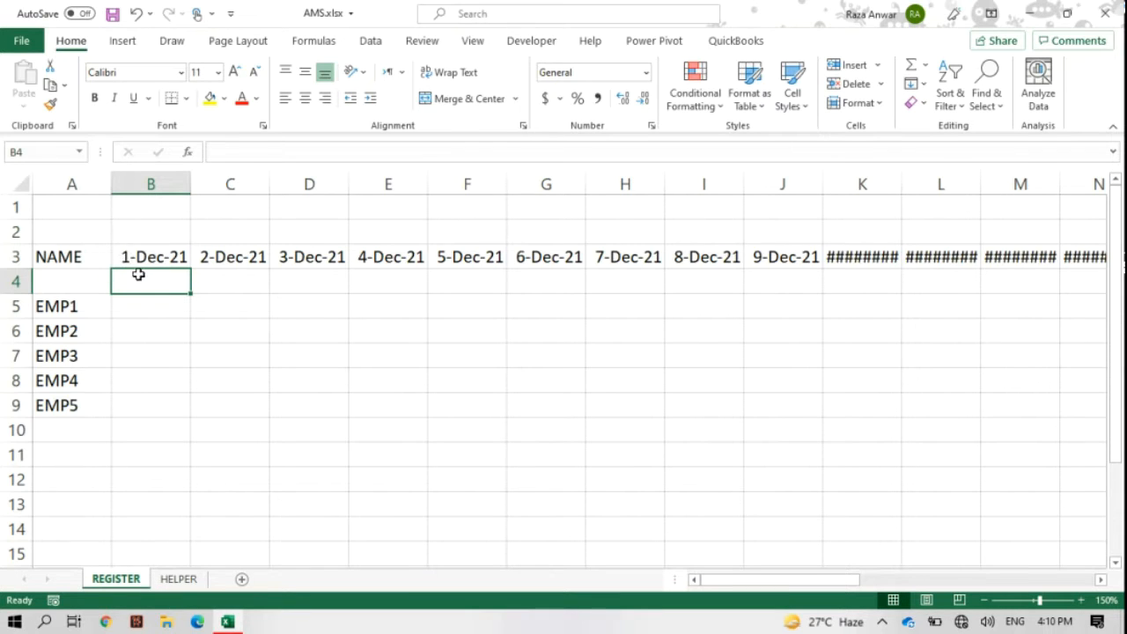
text(=)
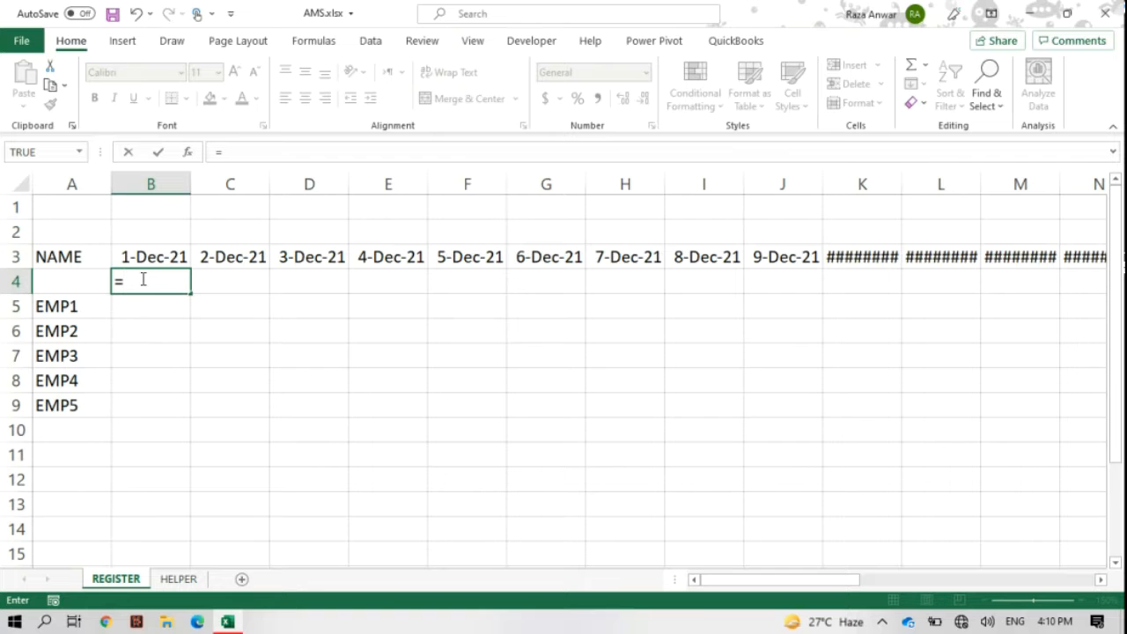
text(TE)
key(Tab)
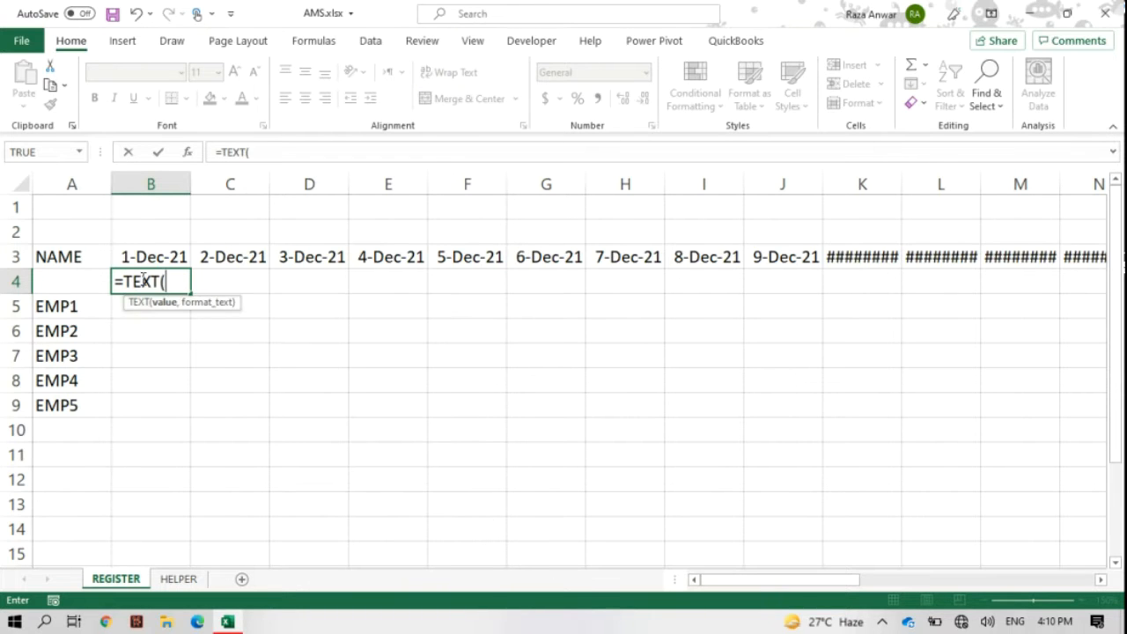
click(157, 255)
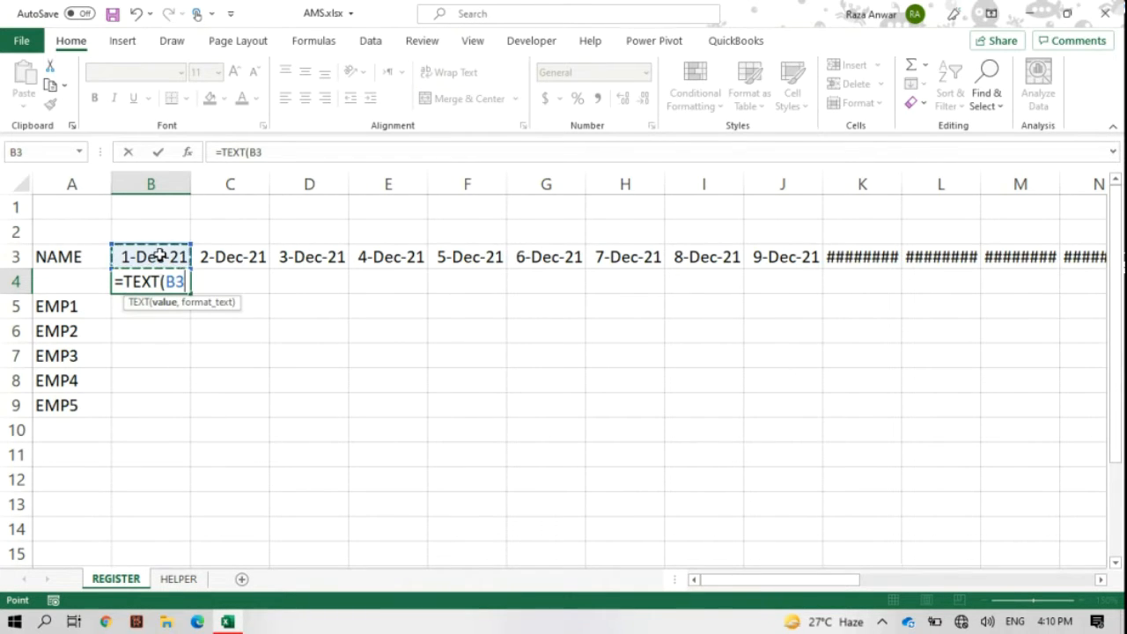
text(,)
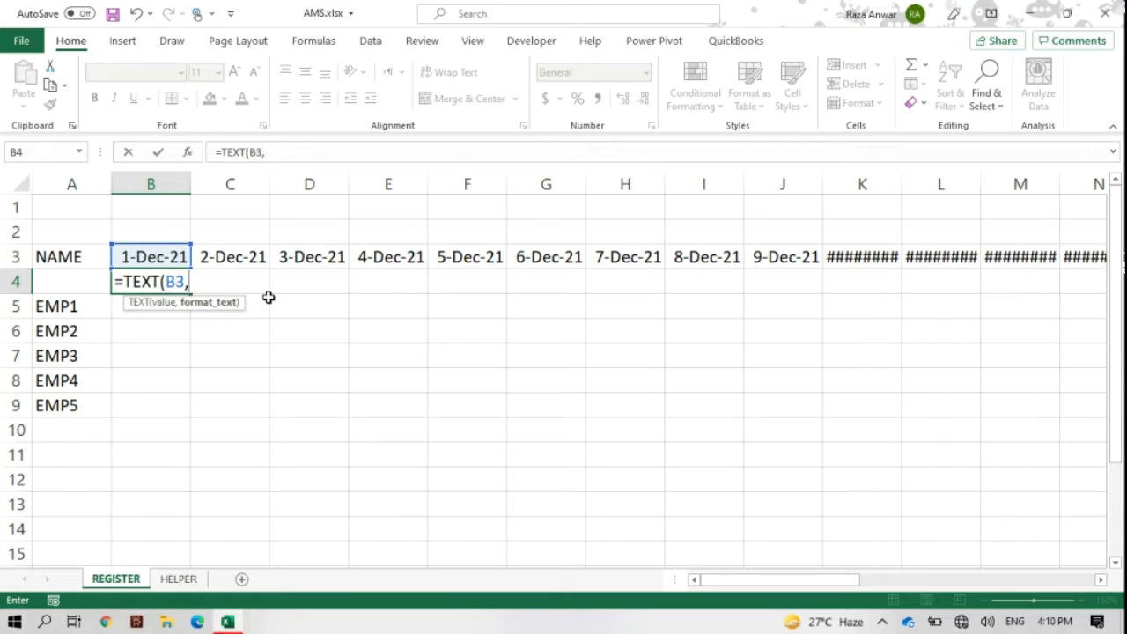
text("DDD)
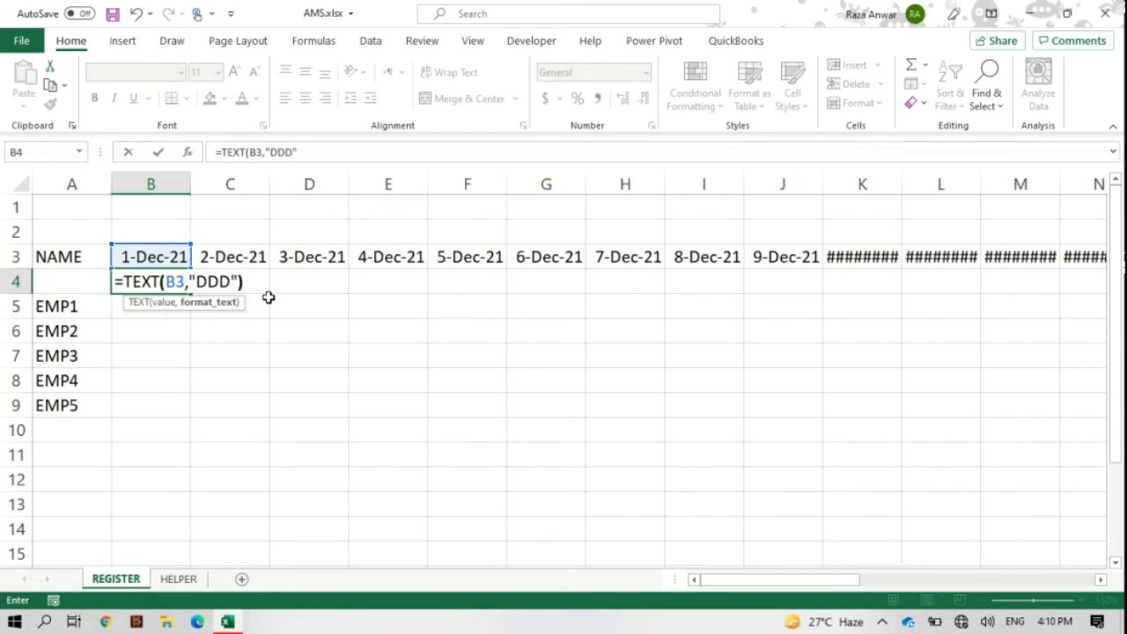
text("))
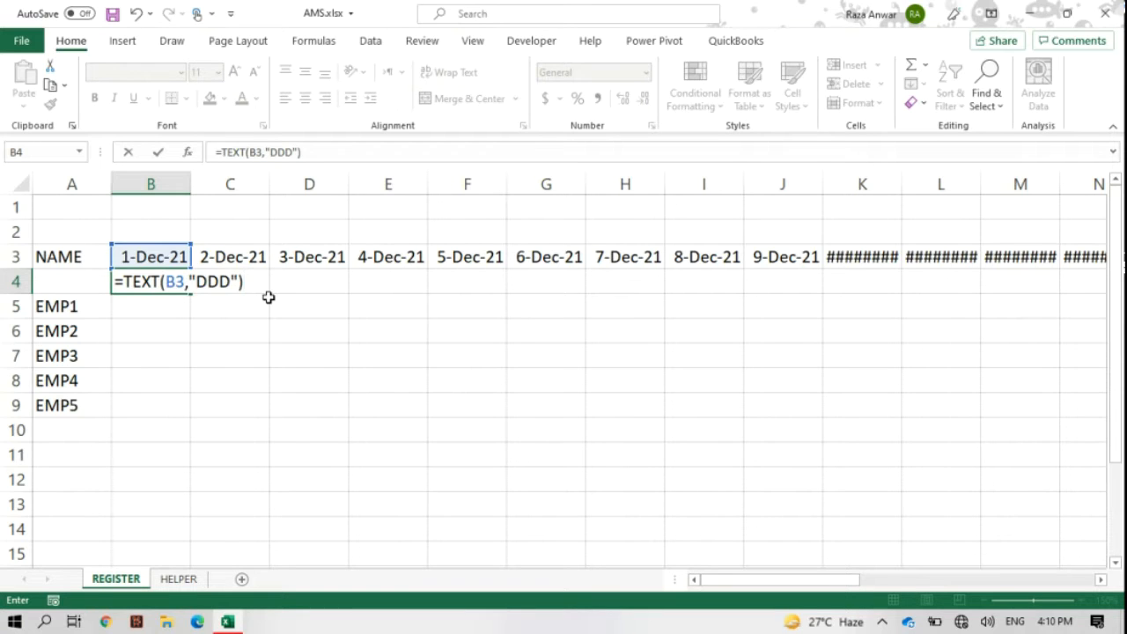
key(Return)
- Try the full weekday name by changing the formula in B4 to =TEXT(B3,"DDDD")
click(154, 278)
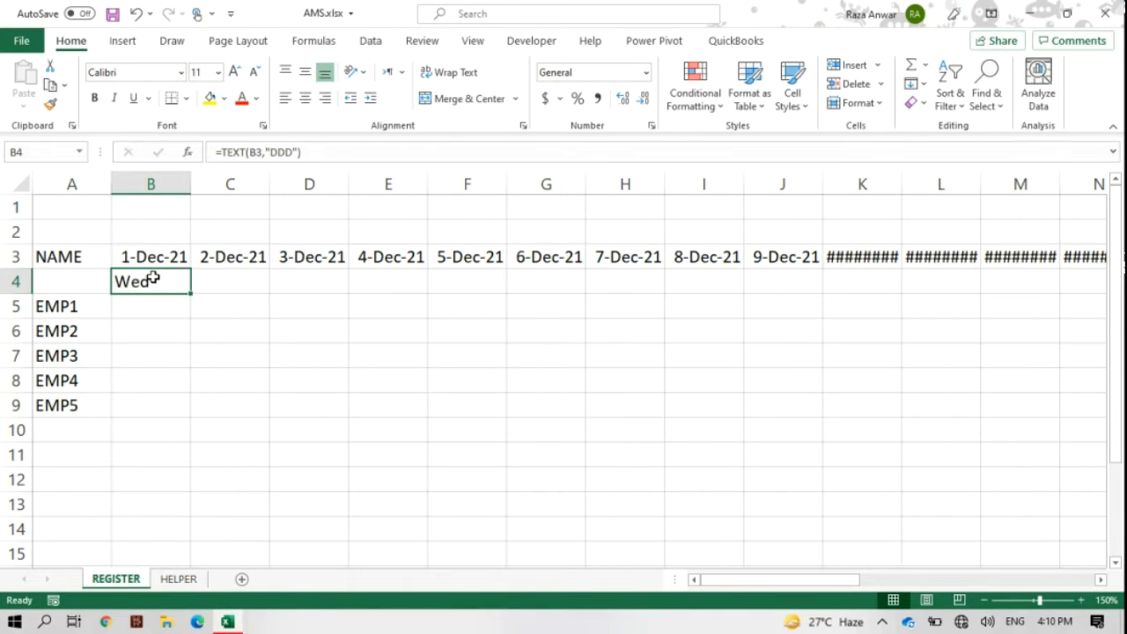
double_click(154, 282)
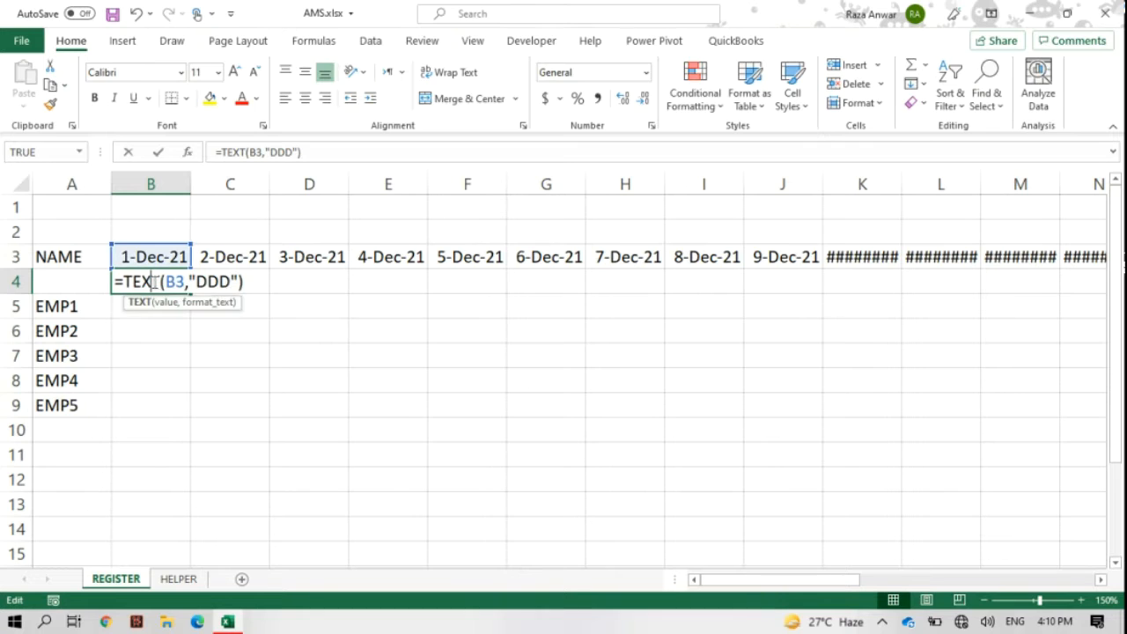
click(220, 282)
text(D)
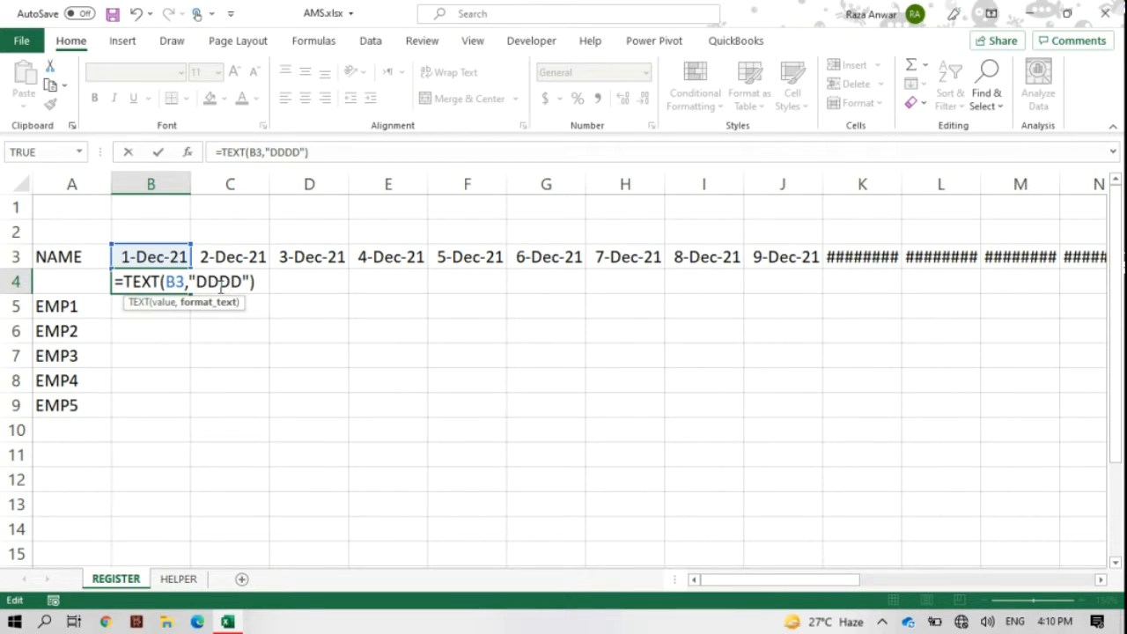
key(Return)
click(159, 282)
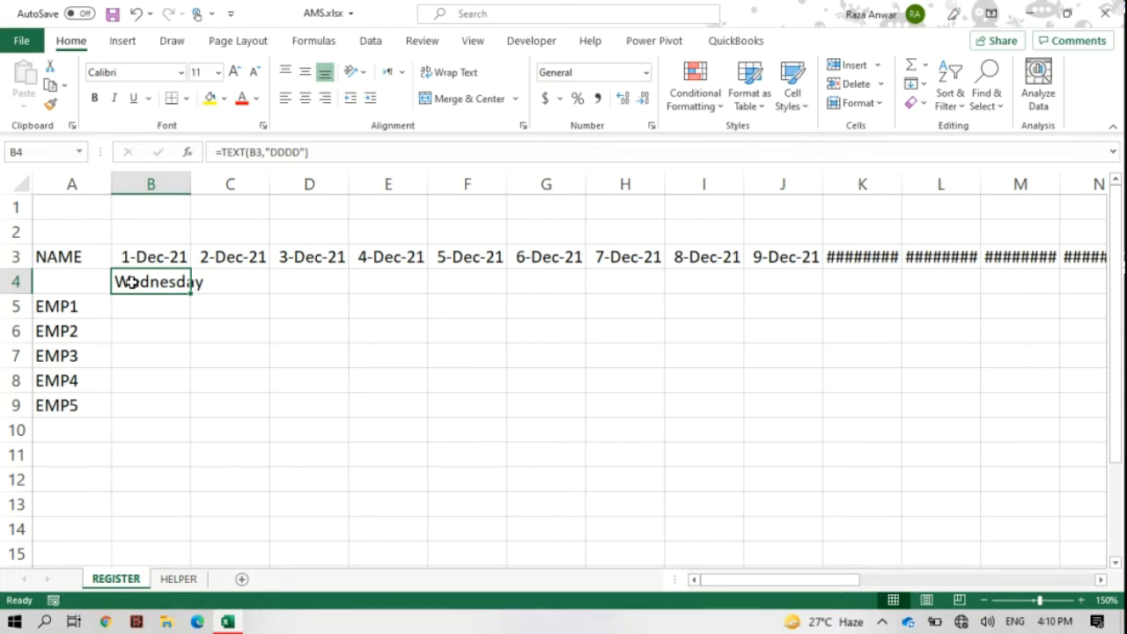
- Return the B4 formula to =TEXT(B3,"DDD") and fill it across row 4 to AF4
double_click(125, 282)
click(219, 281)
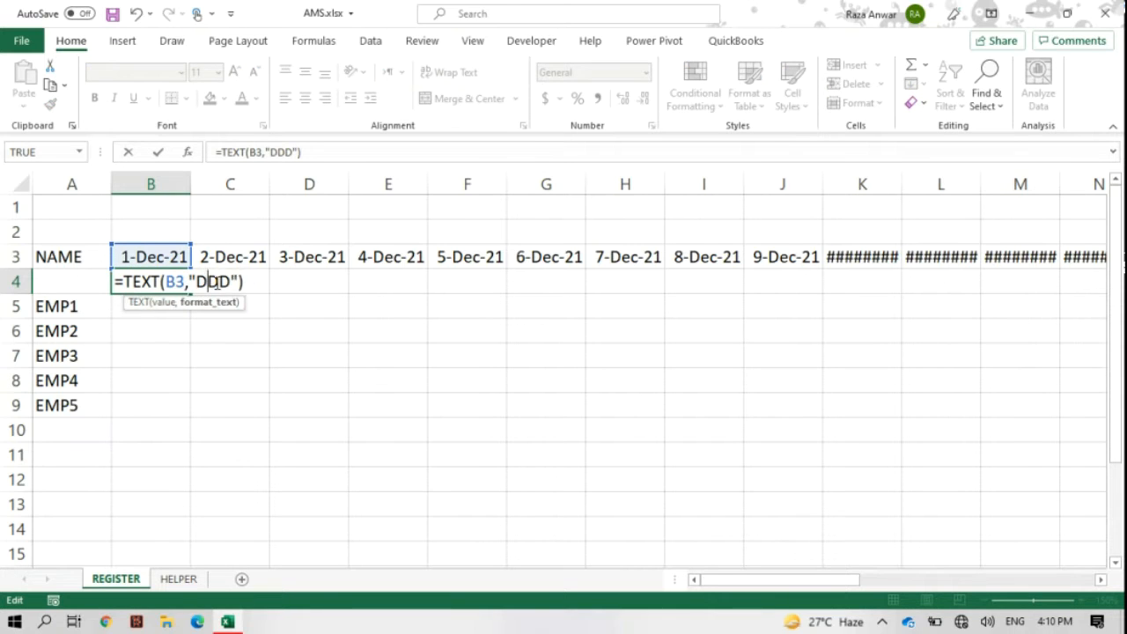
key(BackSpace)
key(Return)
click(168, 283)
drag(188, 292, 976, 287)
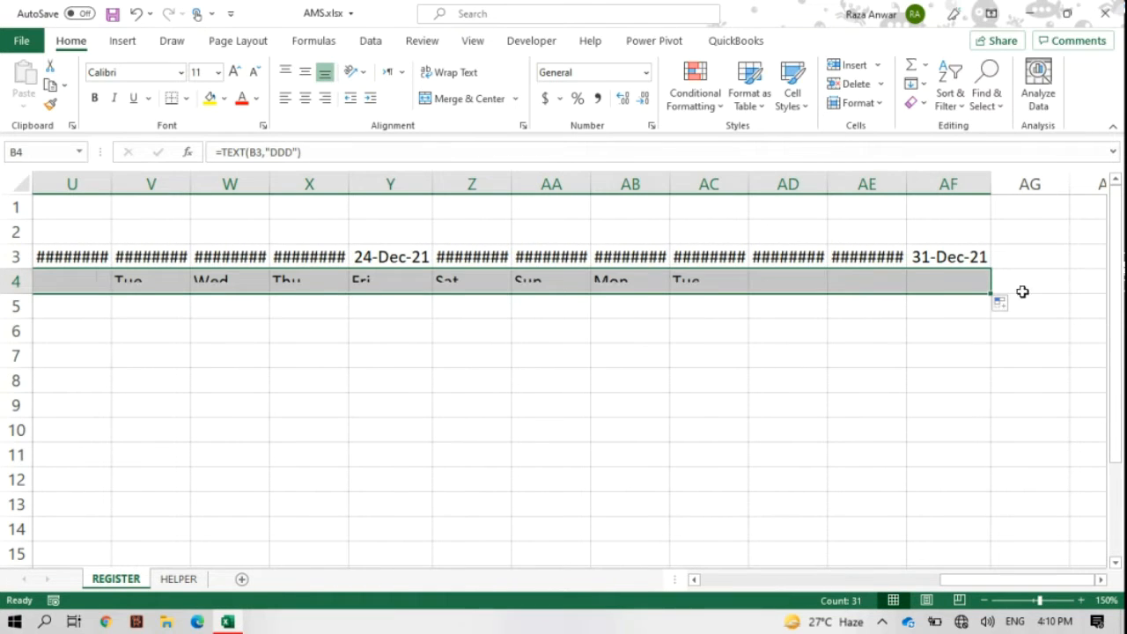
drag(959, 581, 689, 588)
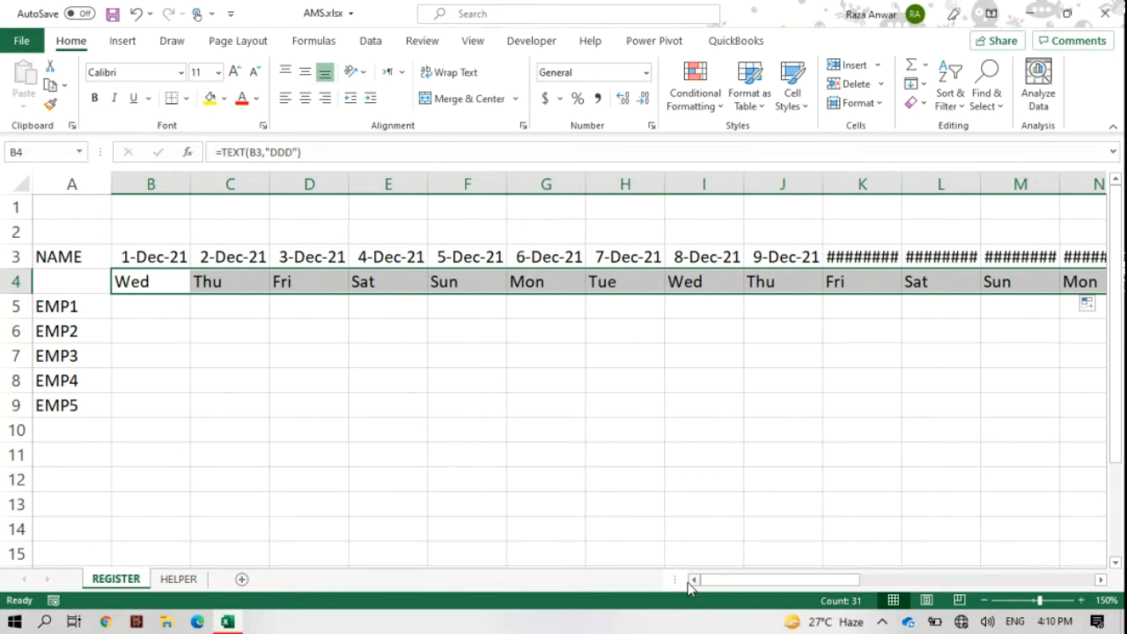
- Merge and center the NAME heading over A3:A4 and align it to the vertical middle
click(130, 254)
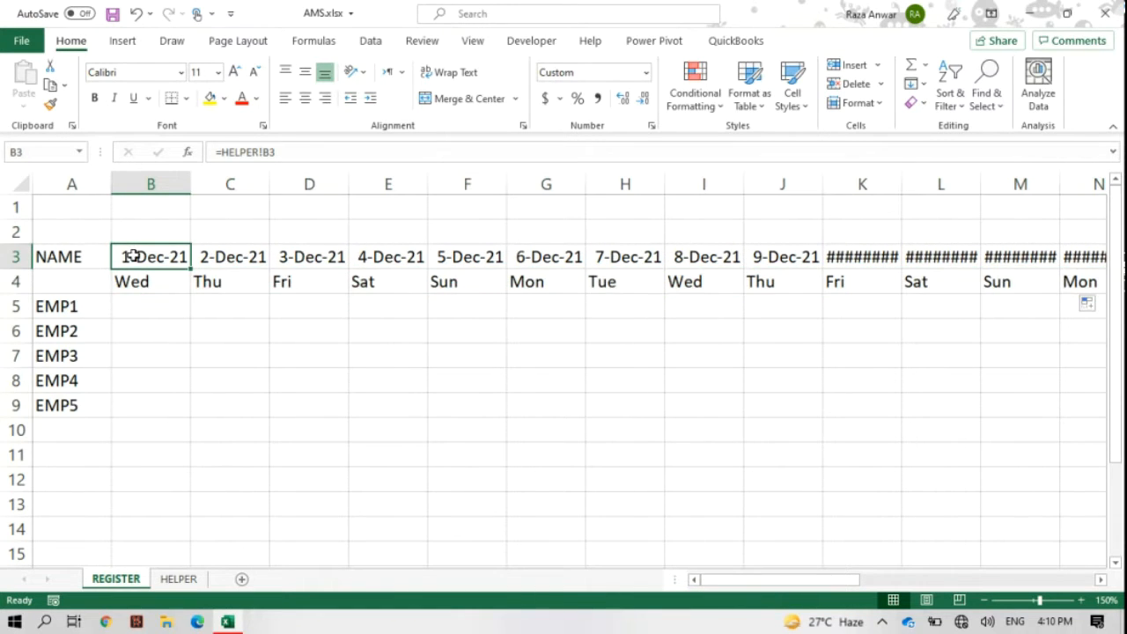
drag(96, 256, 96, 269)
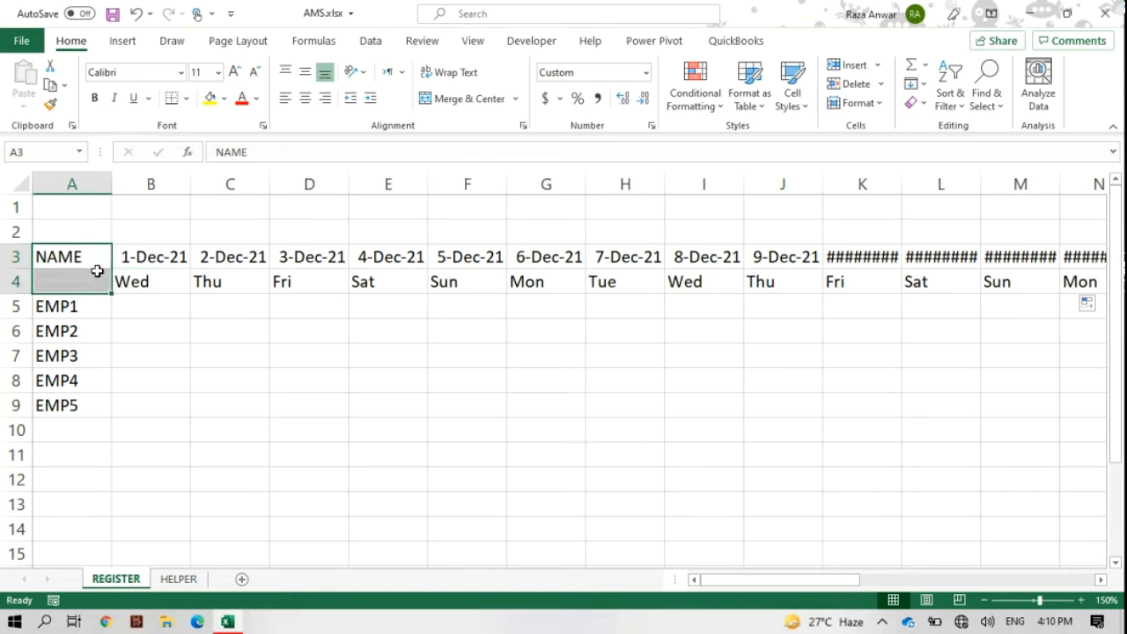
click(460, 99)
click(305, 72)
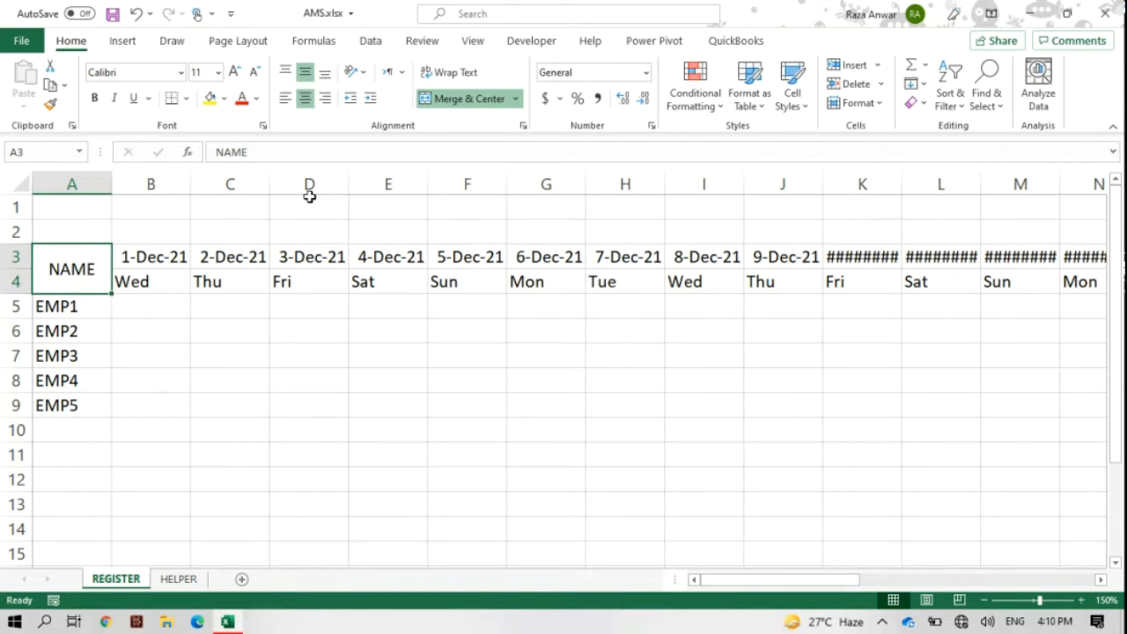
- Rotate the text of the dates in B3:AF3 to 45 degrees
click(143, 255)
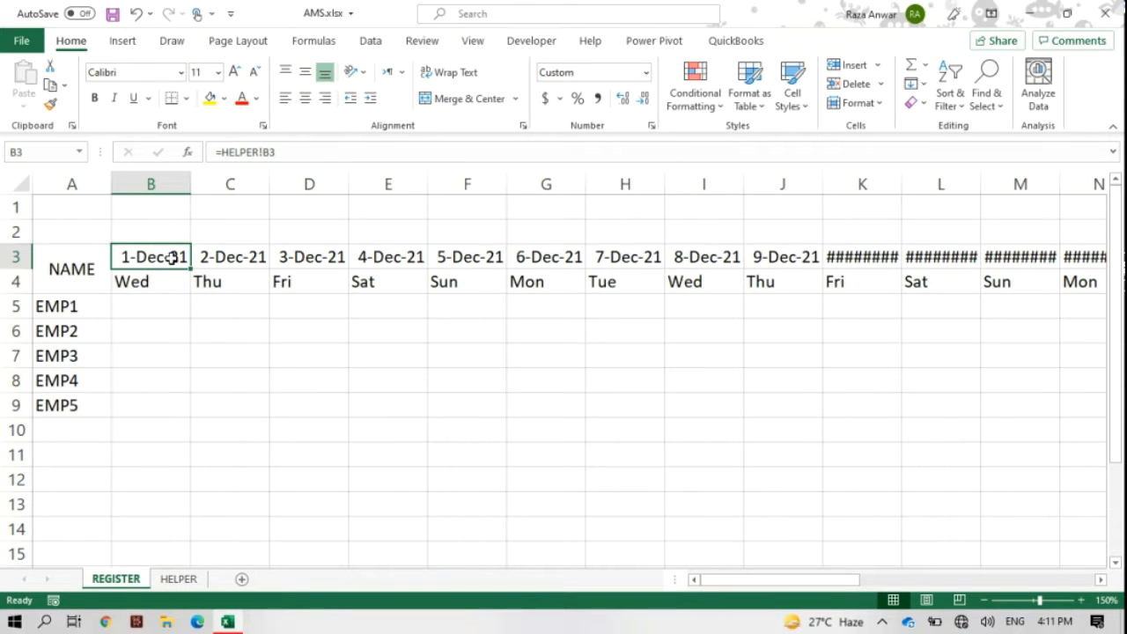
key(ctrl+shift+Right)
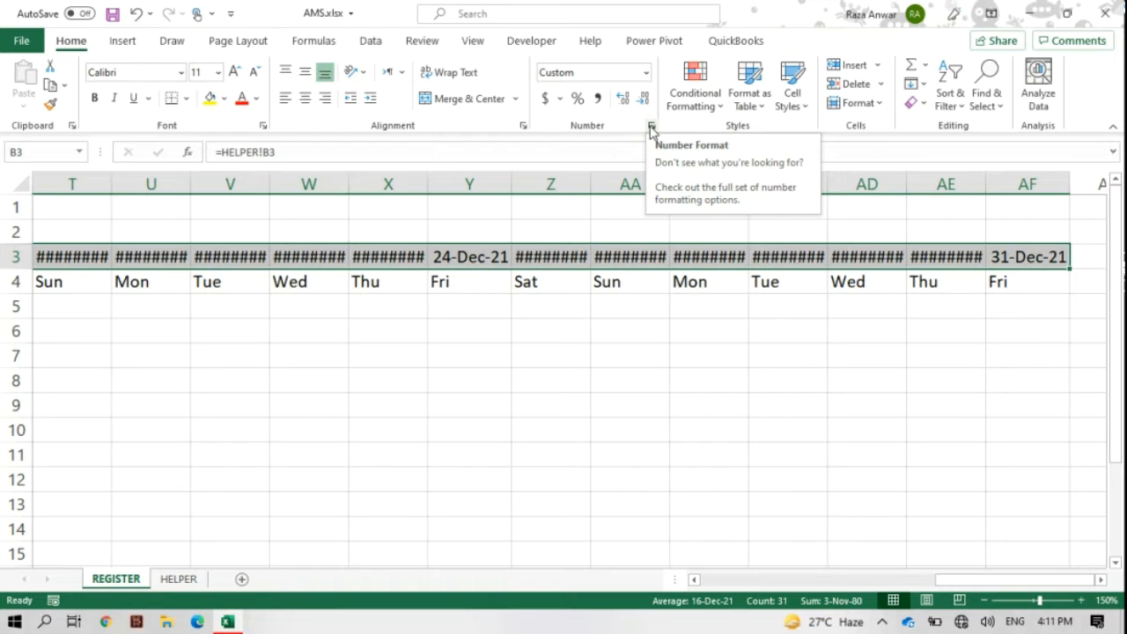
click(651, 129)
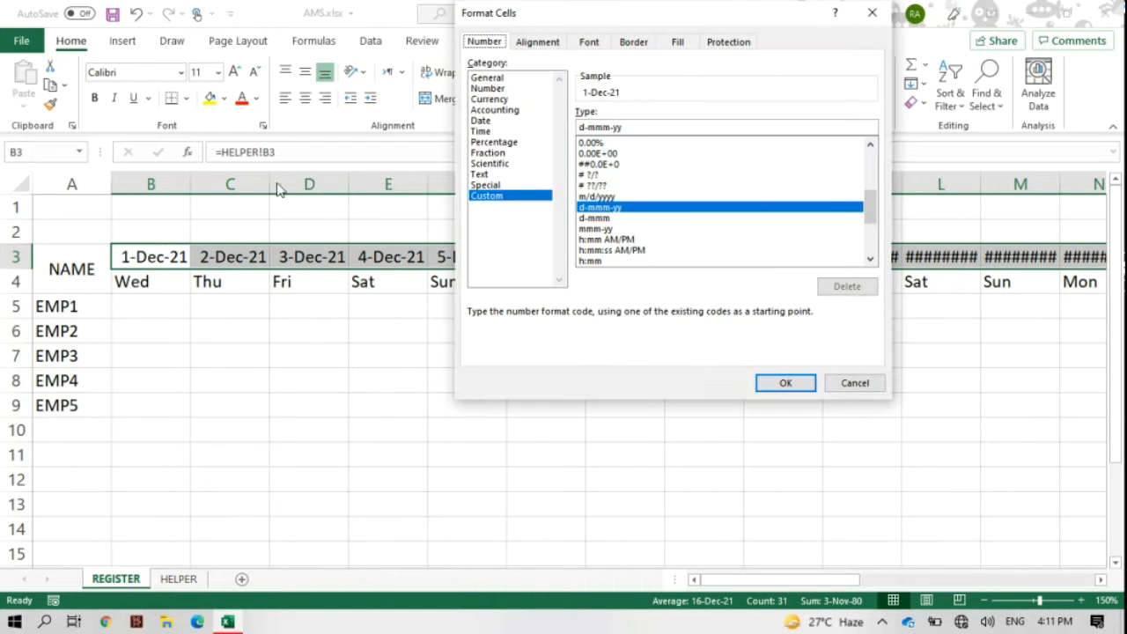
click(539, 42)
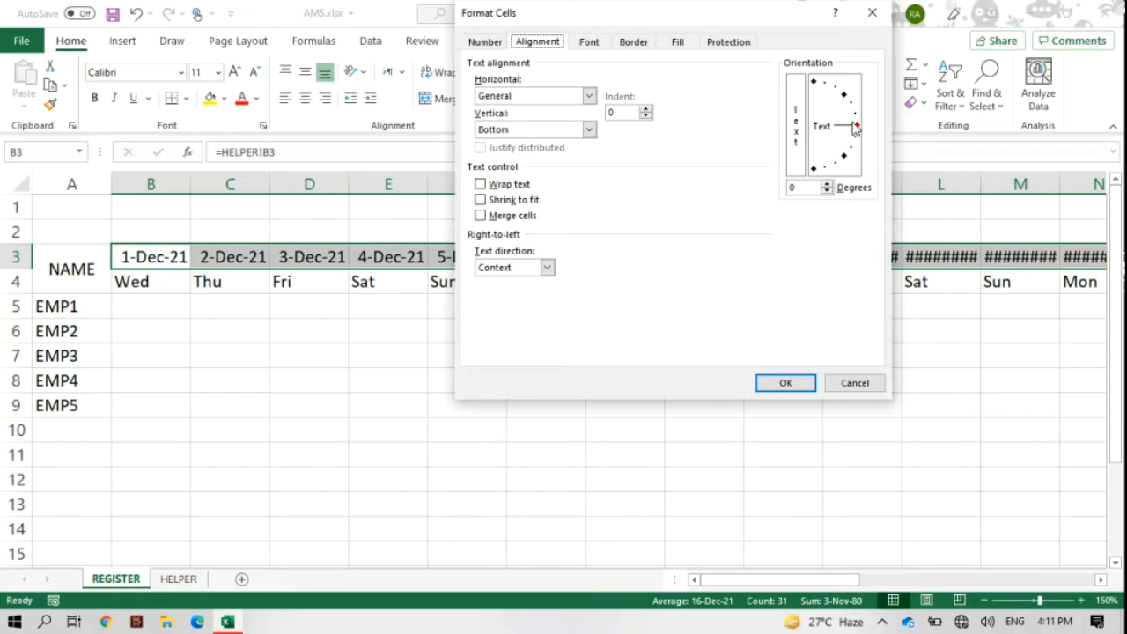
drag(857, 130, 847, 101)
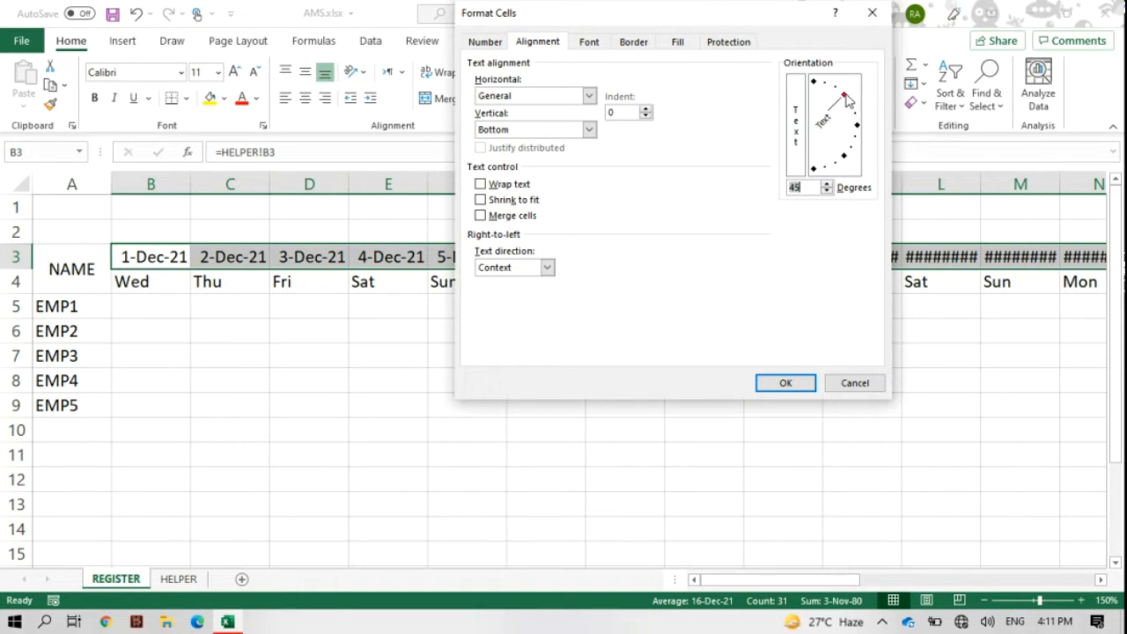
click(802, 383)
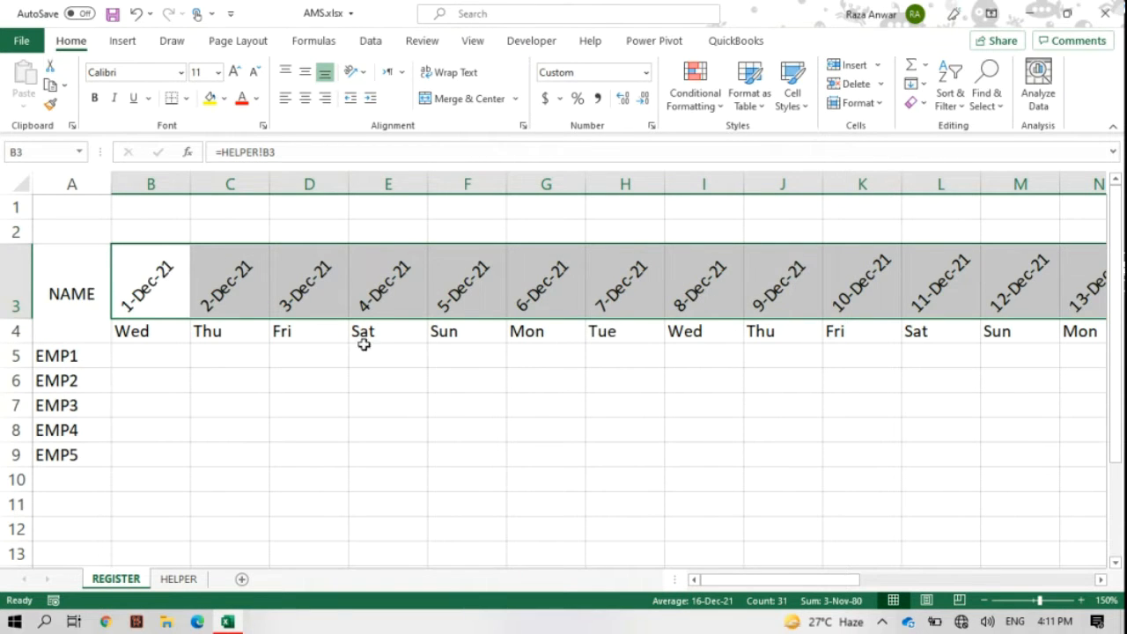
- Apply All Borders to the whole register table, A3:AF9
click(137, 354)
click(84, 308)
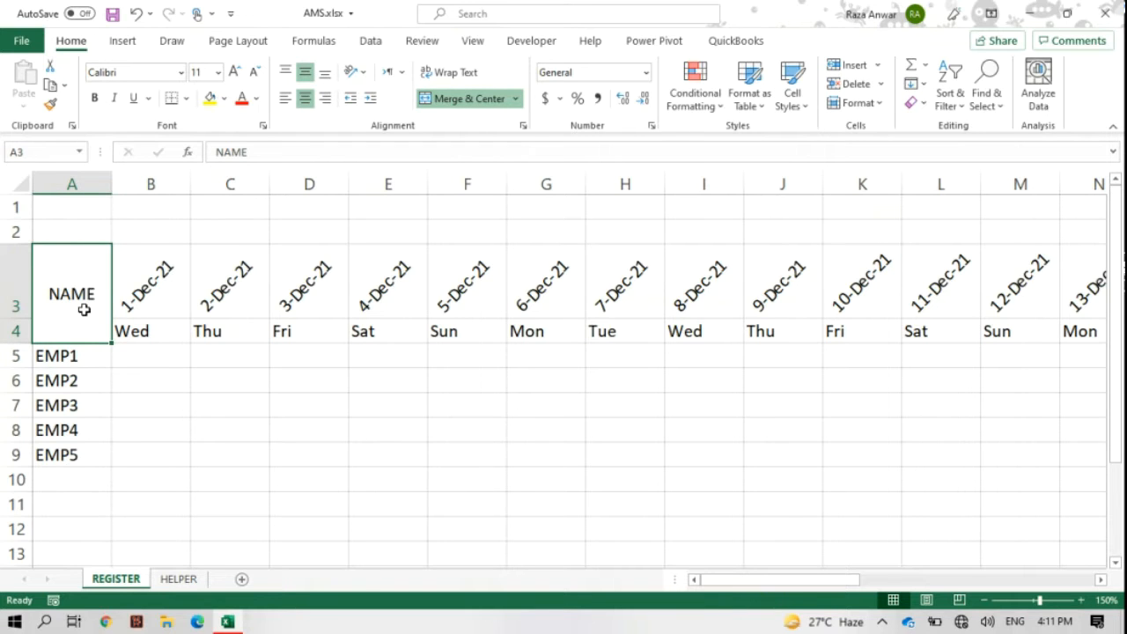
key(ctrl+shift+Right)
key(shift+Down)
key(shift+Down)
key(shift+Down)
key(shift+Down)
key(shift+Down)
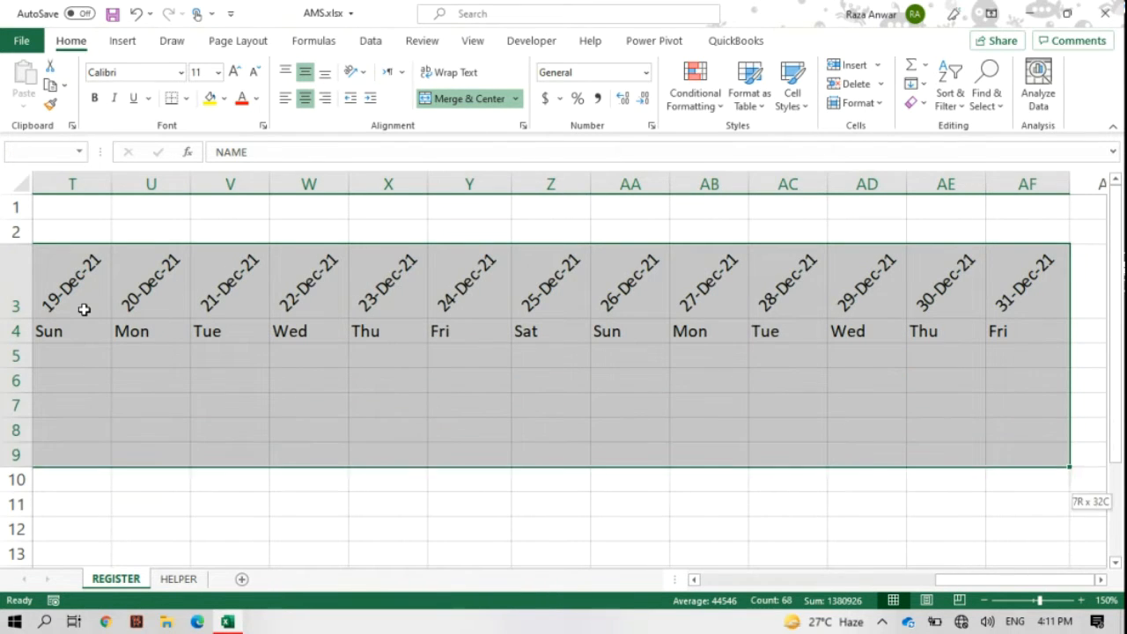
key(shift+Down)
drag(966, 579, 669, 573)
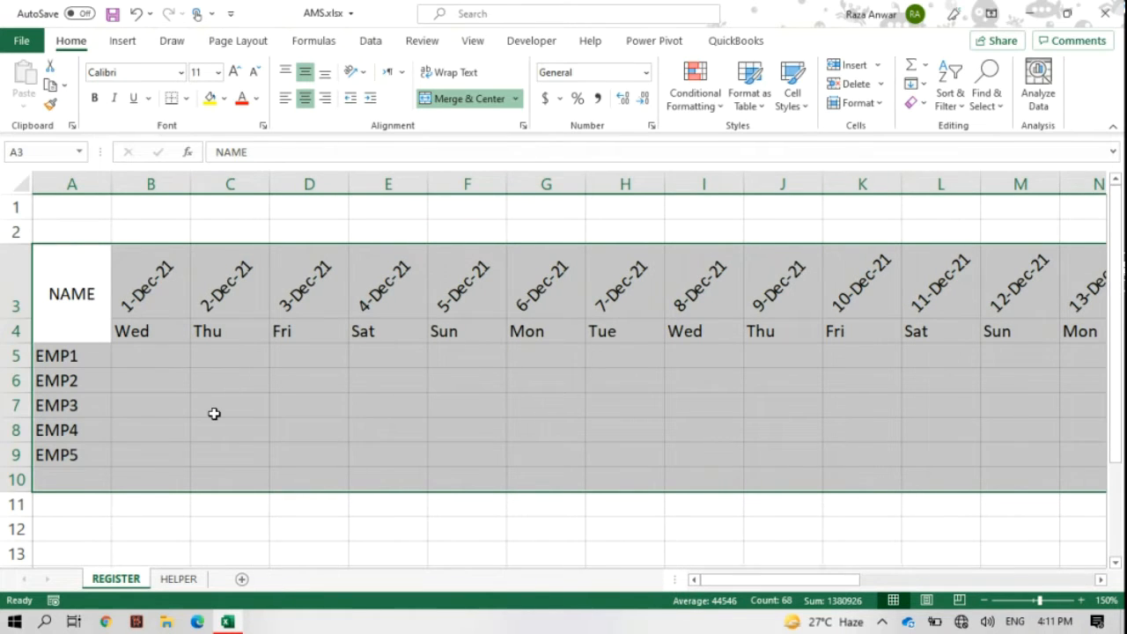
key(shift+Up)
drag(1003, 583, 692, 584)
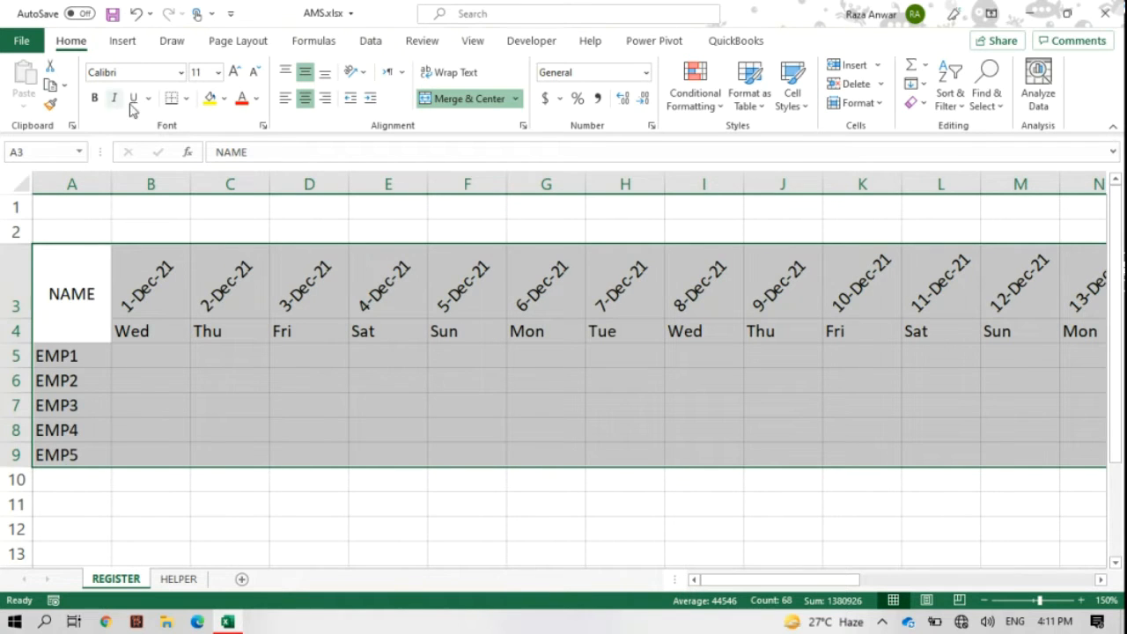
click(185, 101)
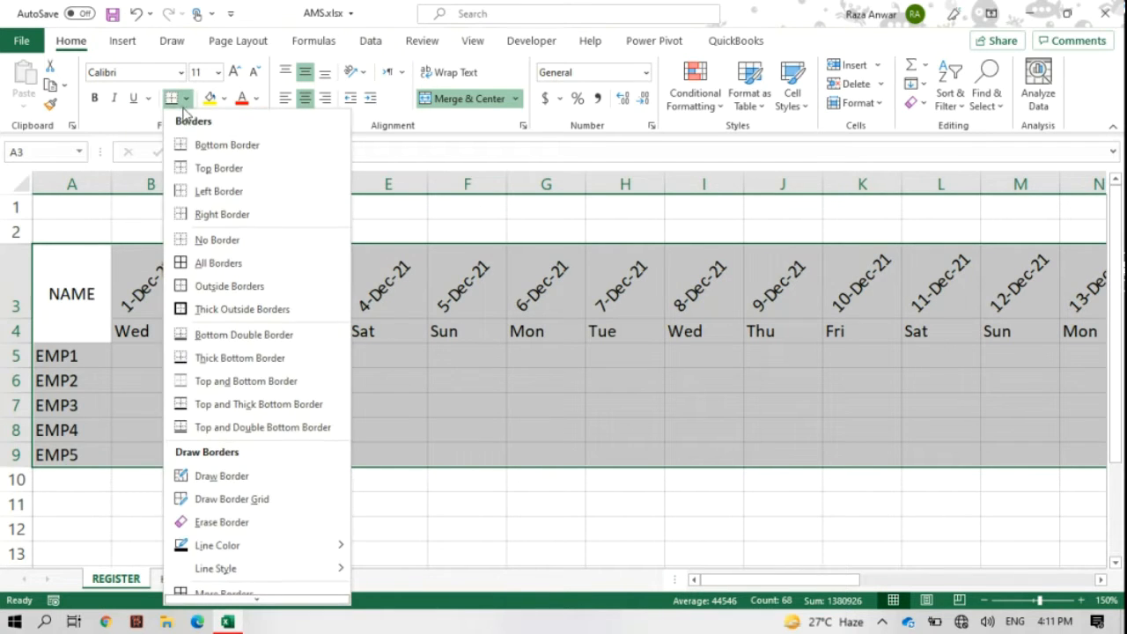
click(220, 262)
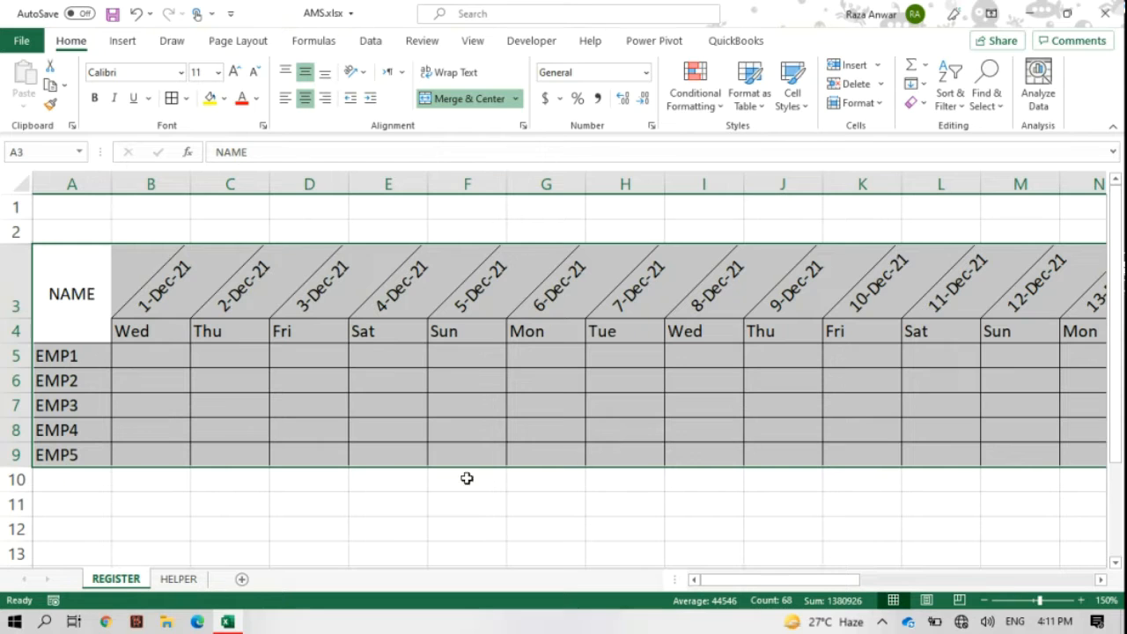
- Fill the date and weekday header cells B3:AF4 with a light gold theme color
click(226, 333)
drag(177, 298, 173, 327)
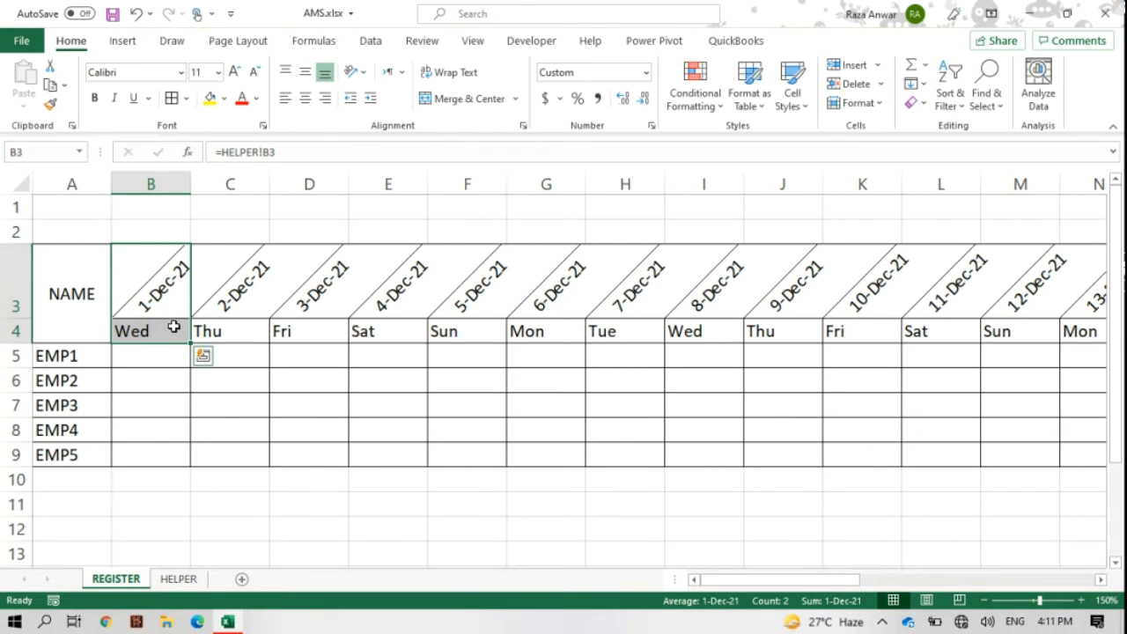
key(ctrl+shift+Right)
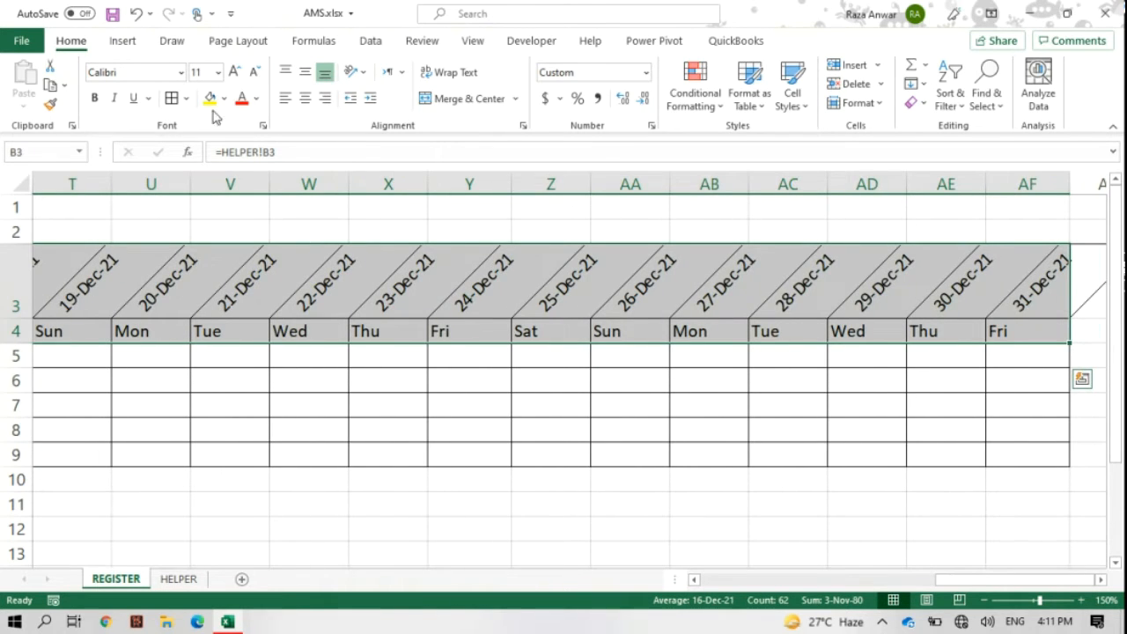
click(209, 97)
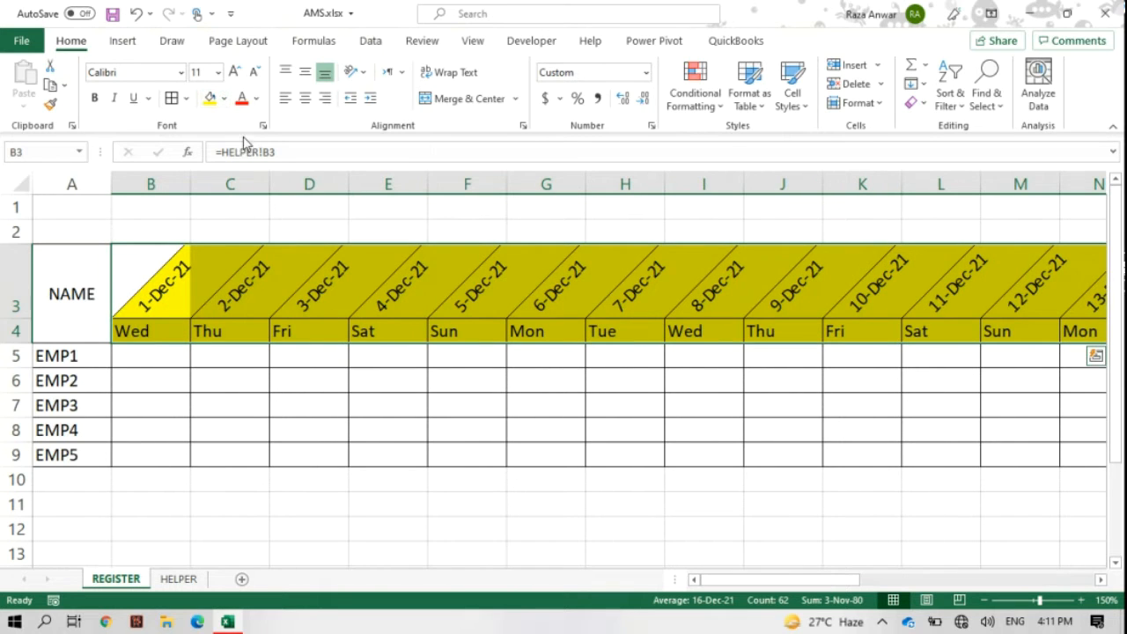
click(224, 98)
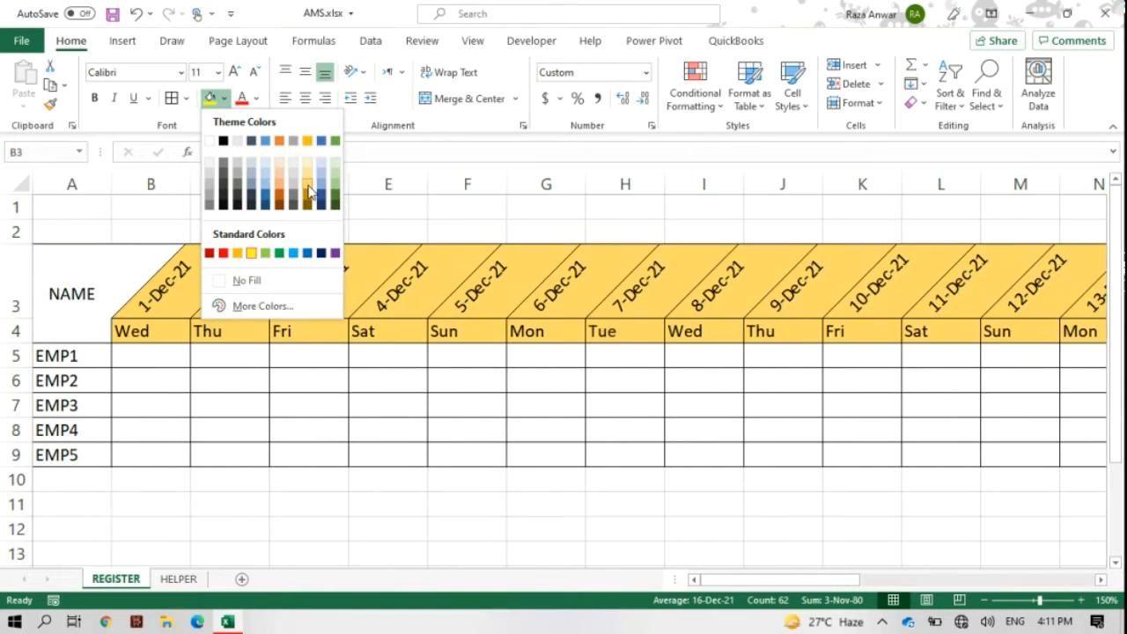
click(308, 192)
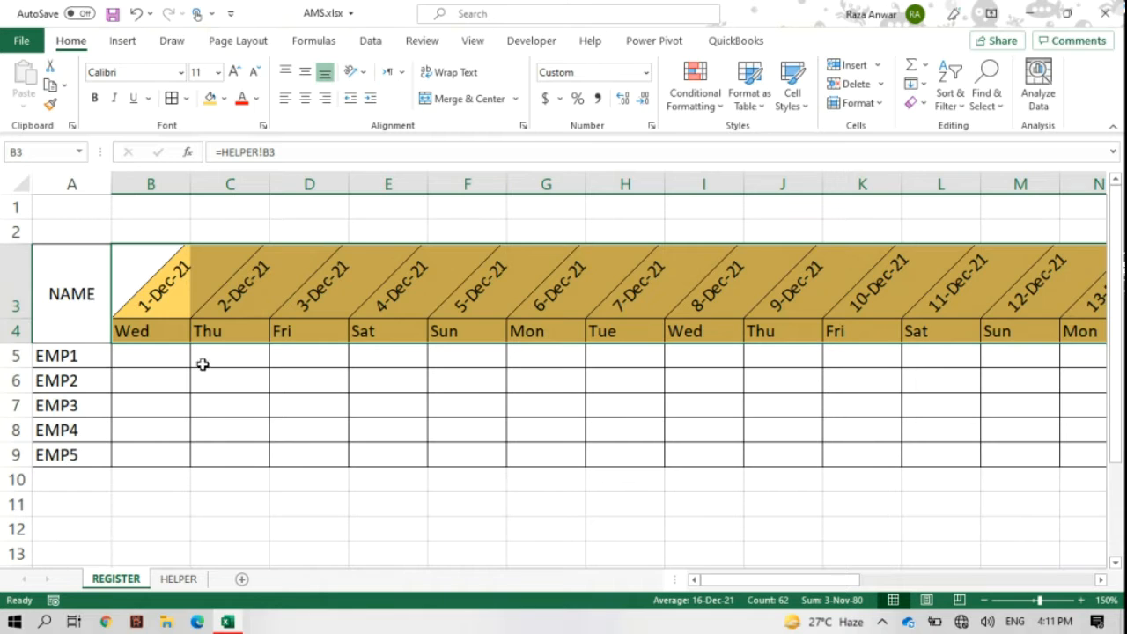
- Format the name column A3:A9 with a red fill and bold yellow text
drag(88, 297, 76, 456)
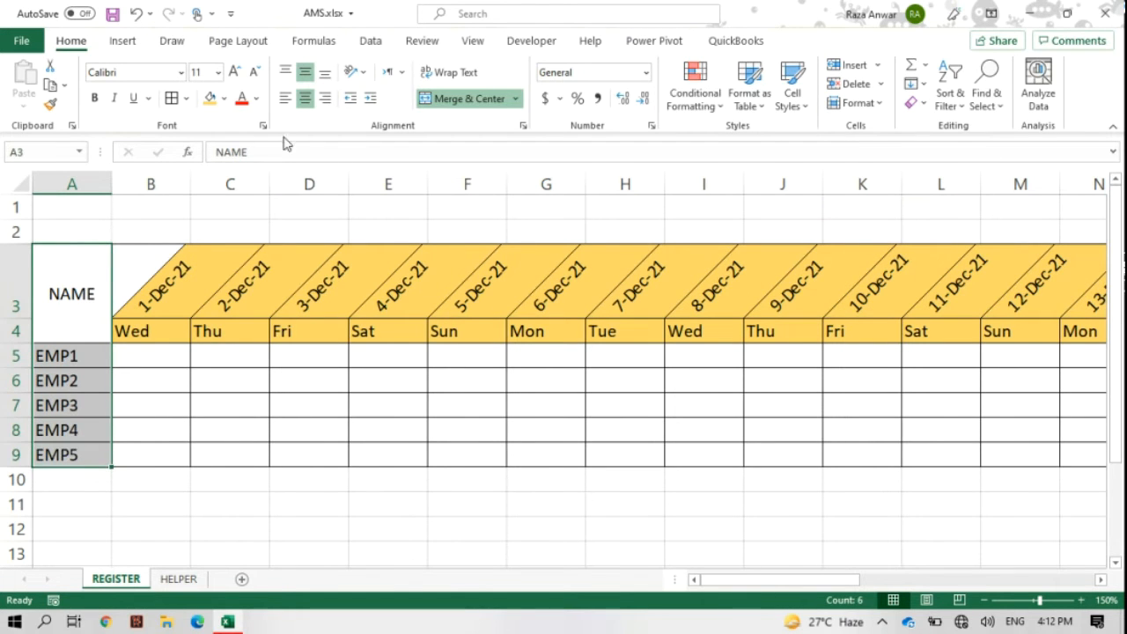
click(223, 97)
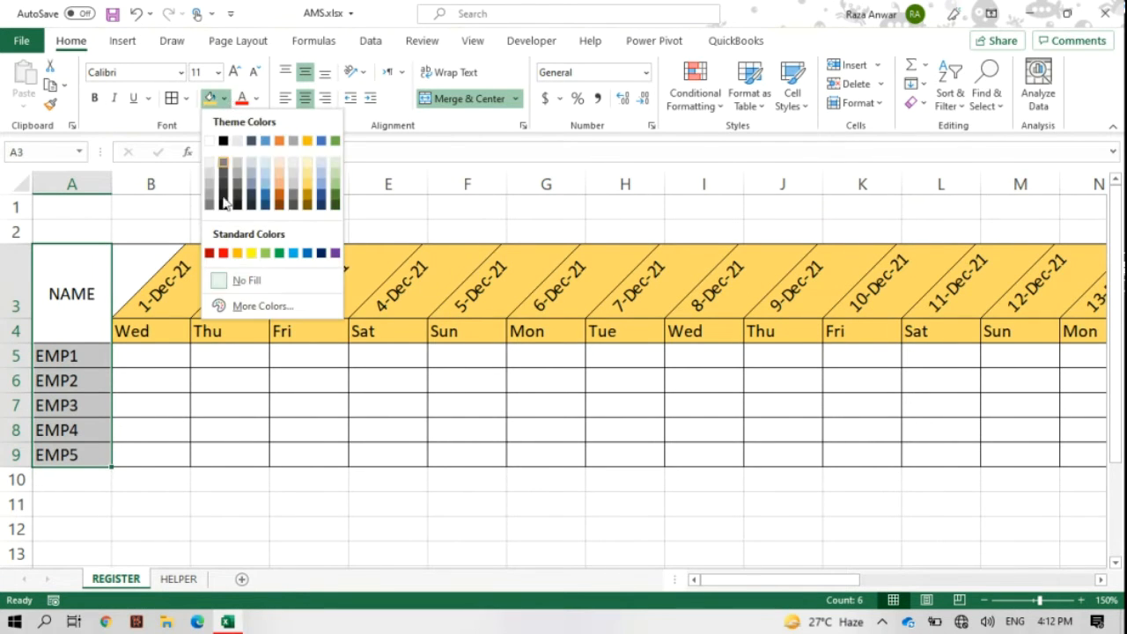
click(209, 252)
click(95, 97)
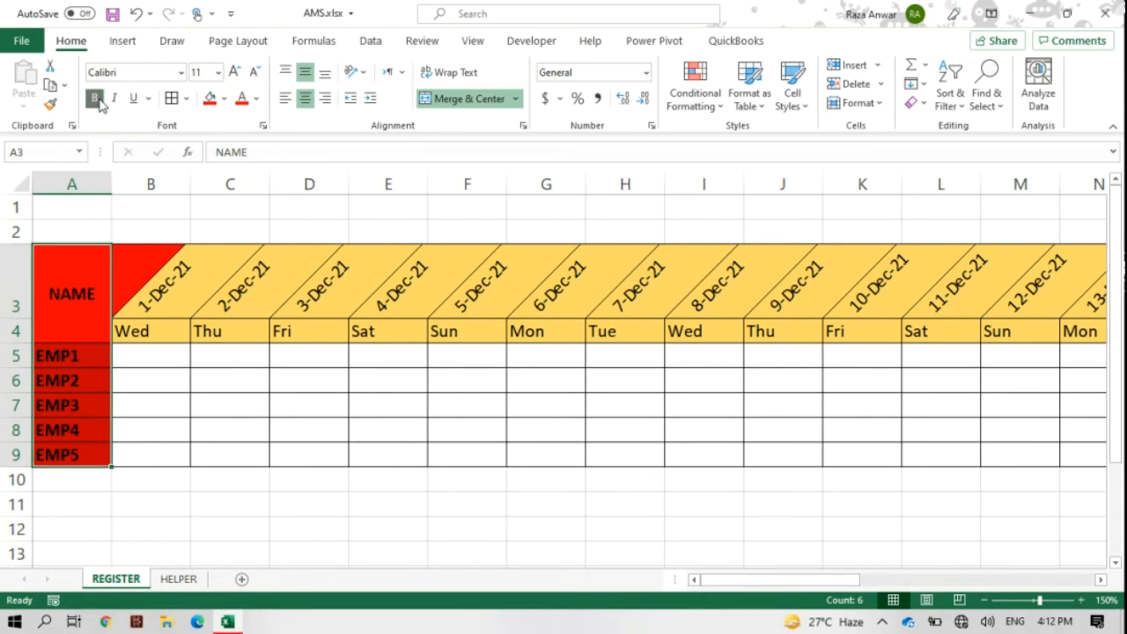
click(256, 99)
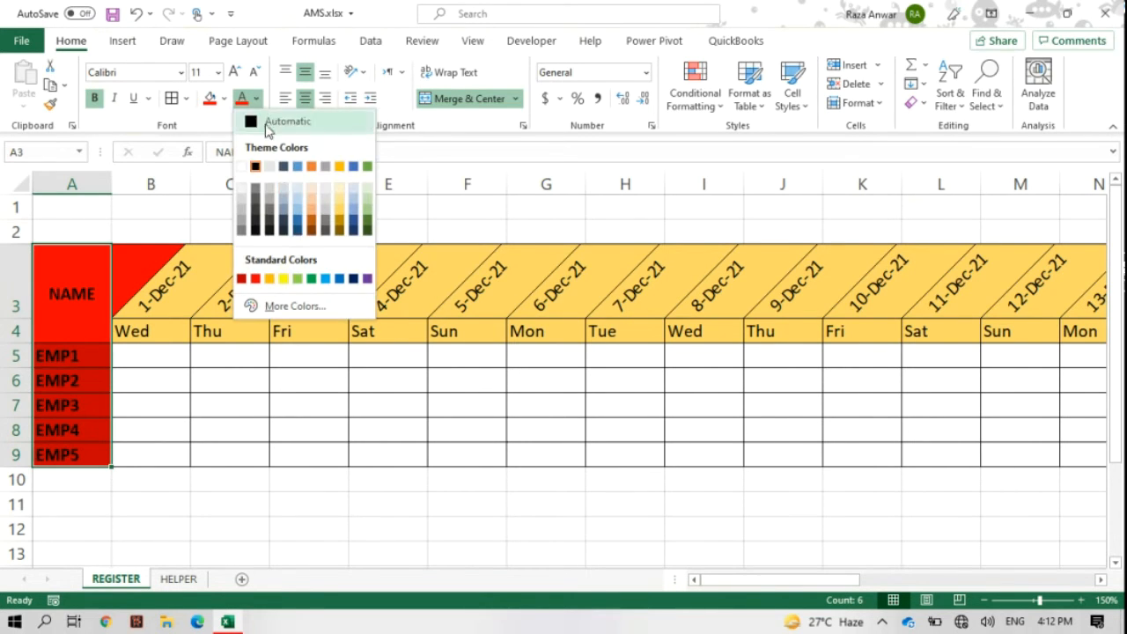
click(282, 279)
click(151, 361)
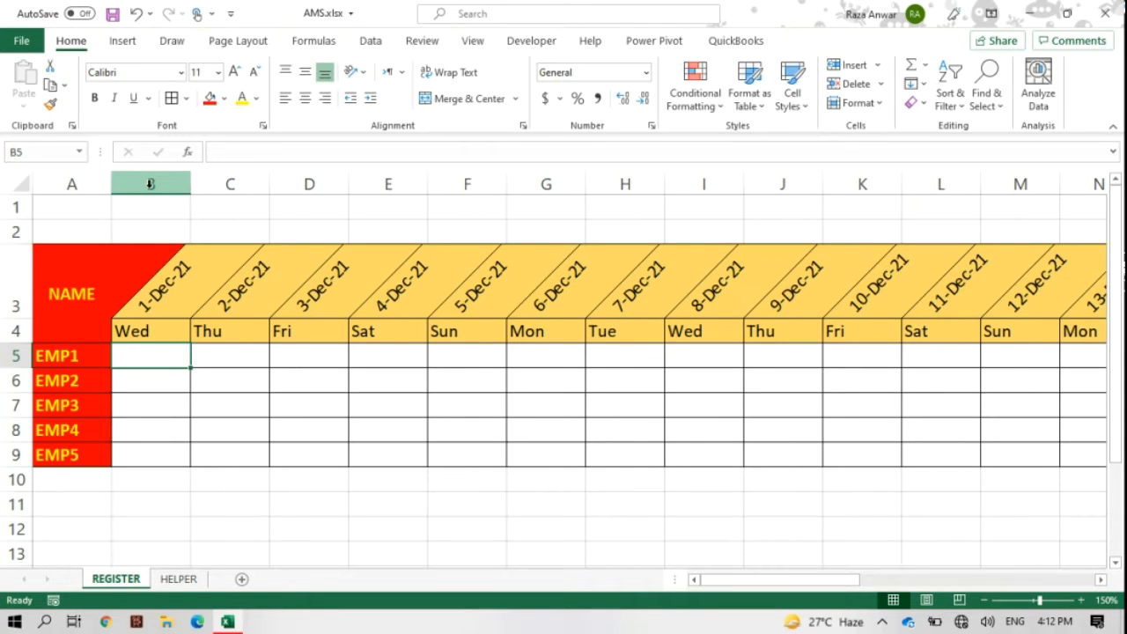
- Set the width of columns B through AF on the REGISTER sheet to 4.30
drag(149, 183, 972, 277)
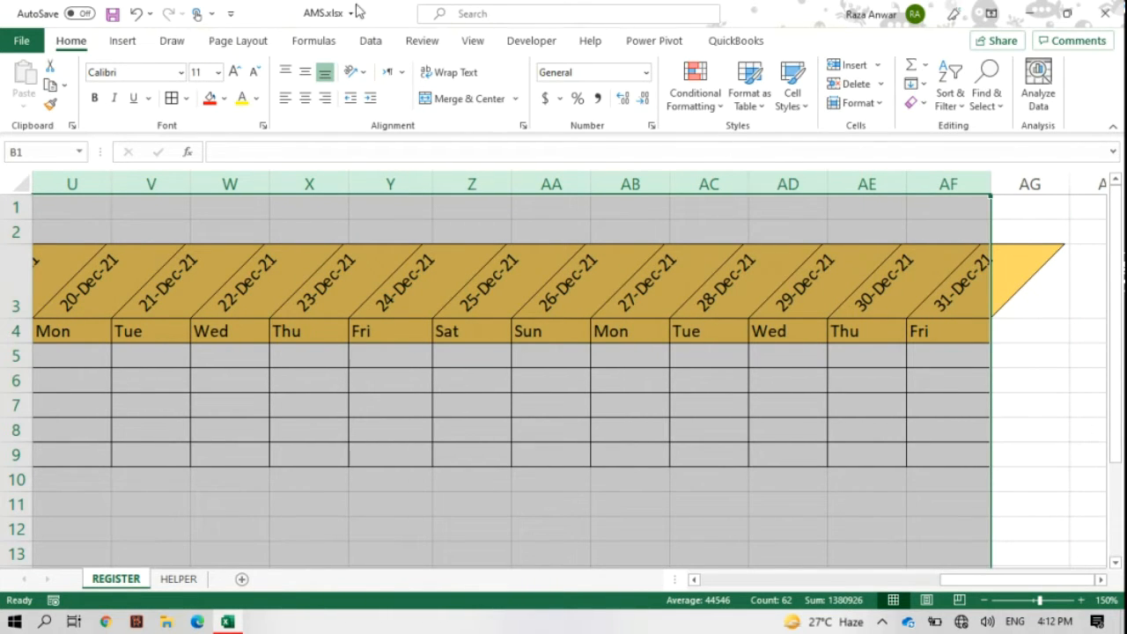
right_click(550, 180)
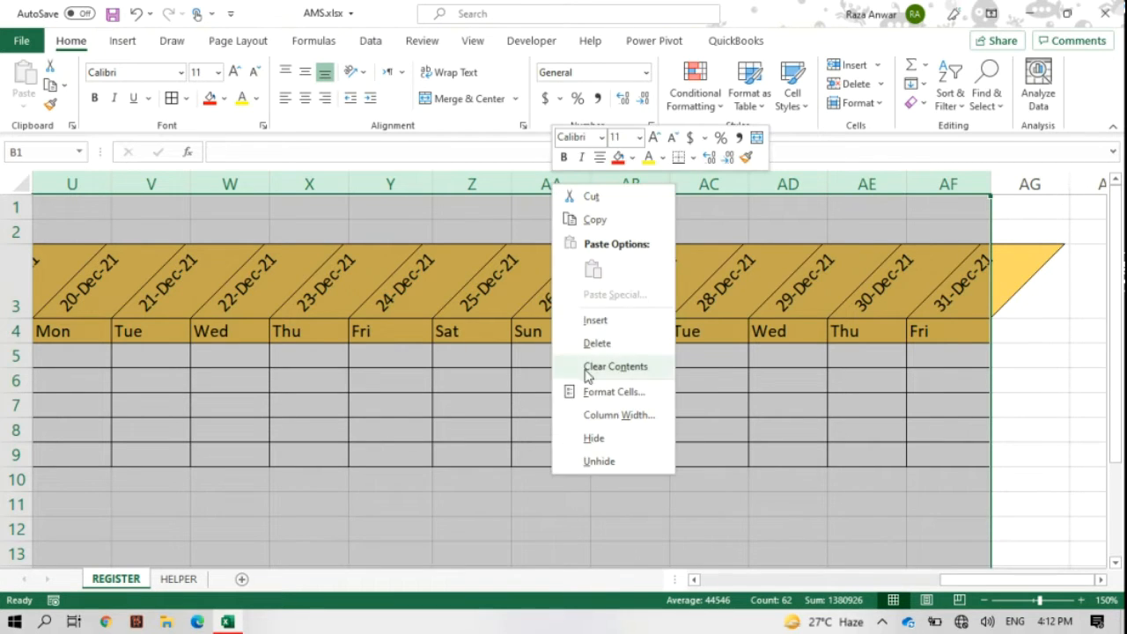
click(590, 422)
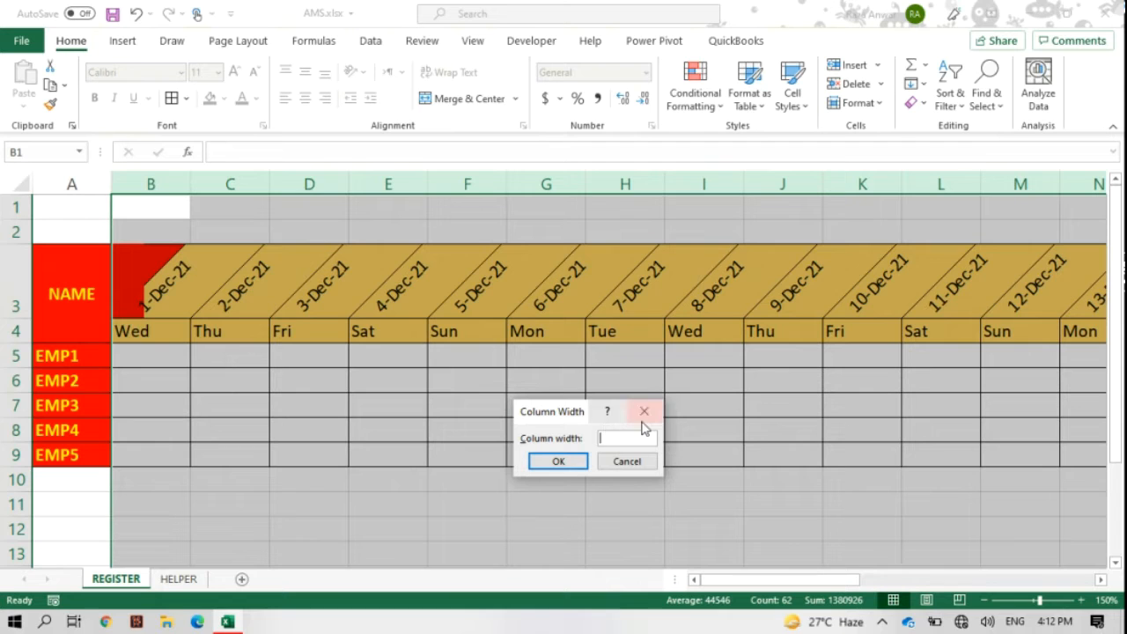
text(4.30)
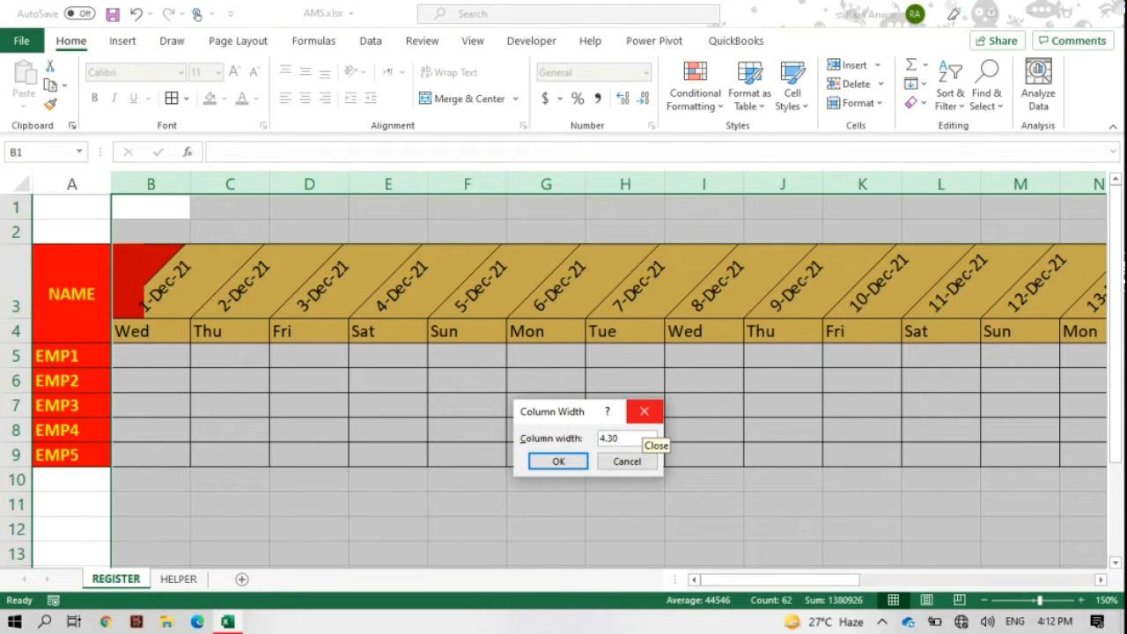
key(Return)
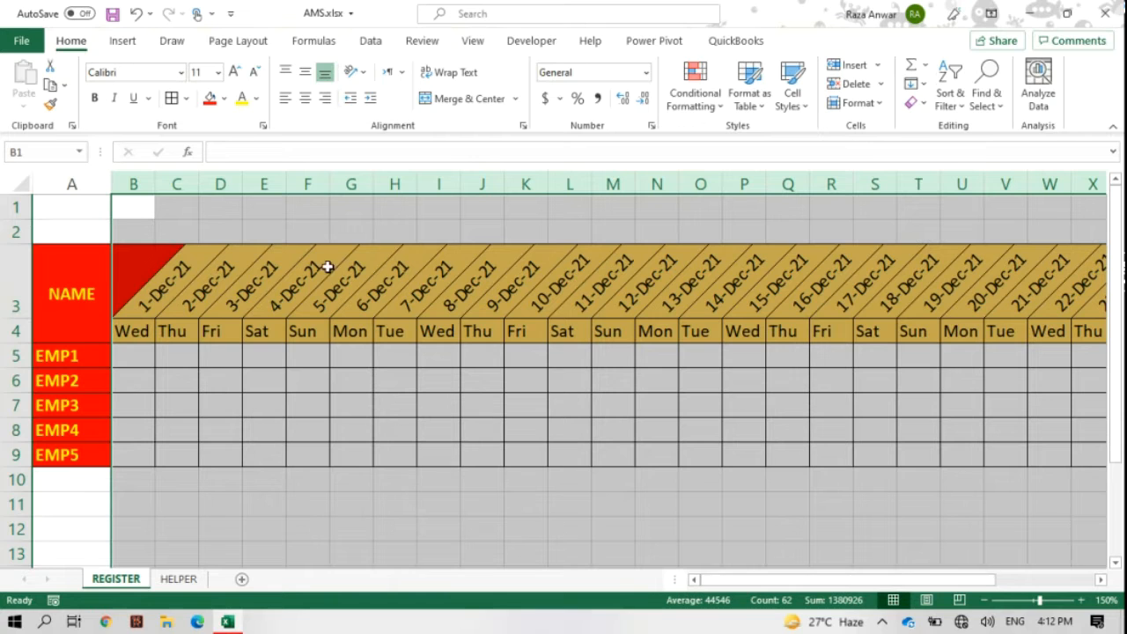
click(234, 356)
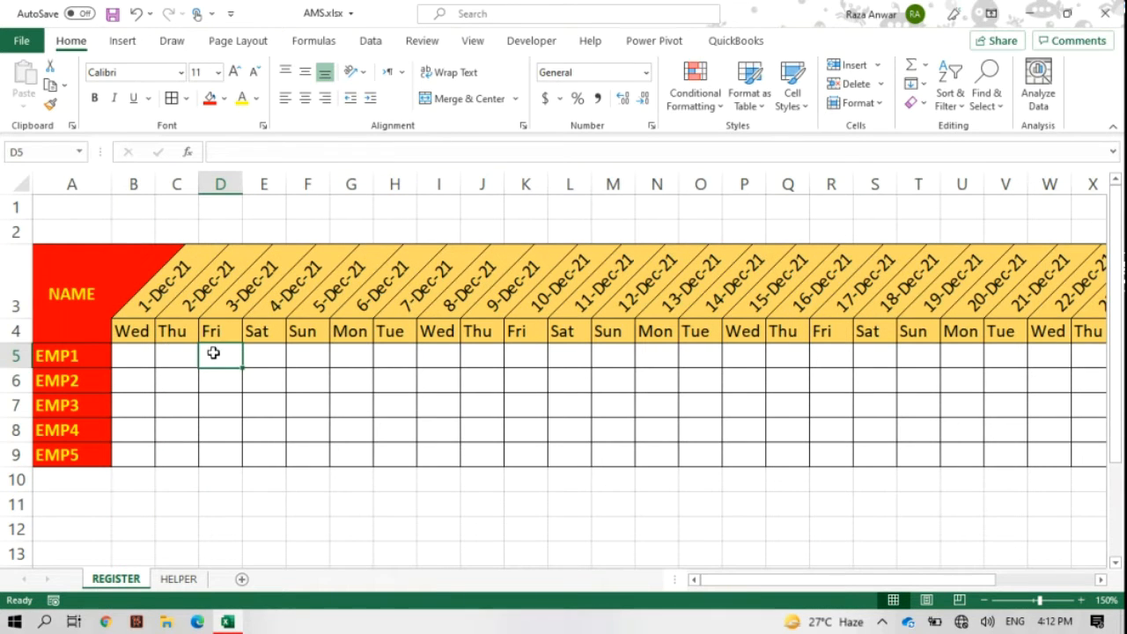
click(142, 355)
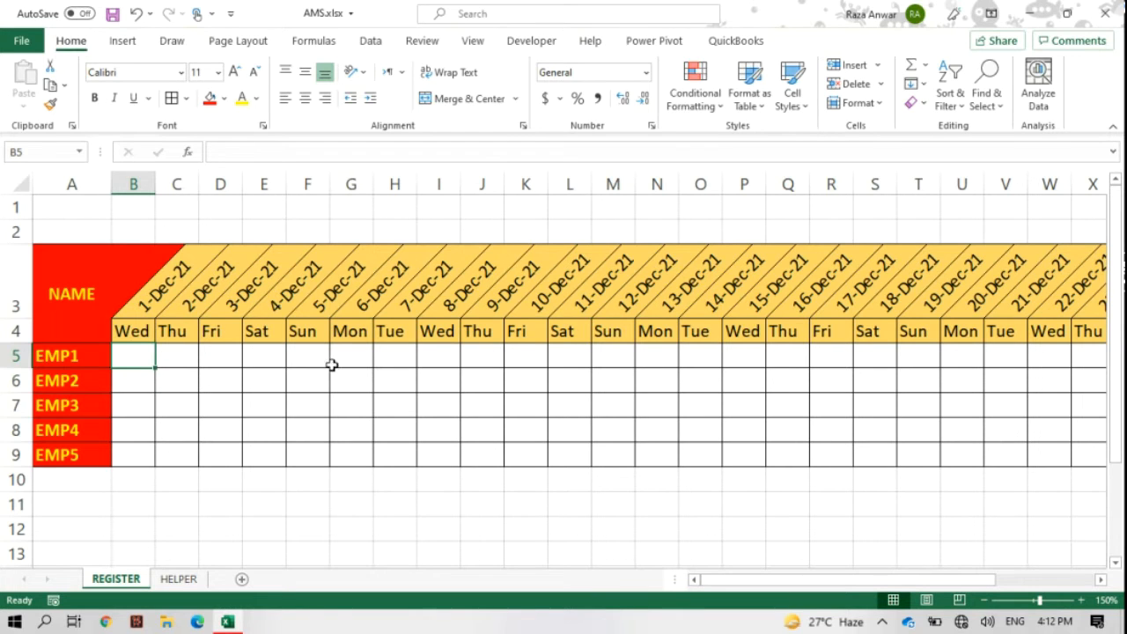
- Center the date and weekday header cells B3:AF4 both horizontally and vertically
drag(173, 269, 952, 327)
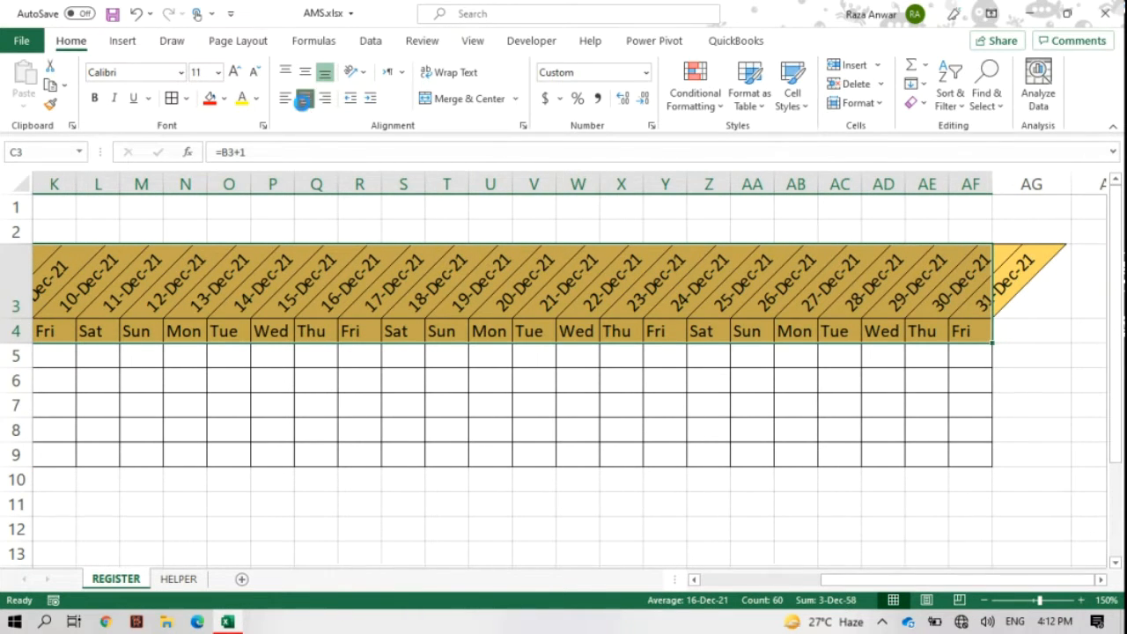
click(304, 98)
click(304, 73)
drag(138, 296, 133, 327)
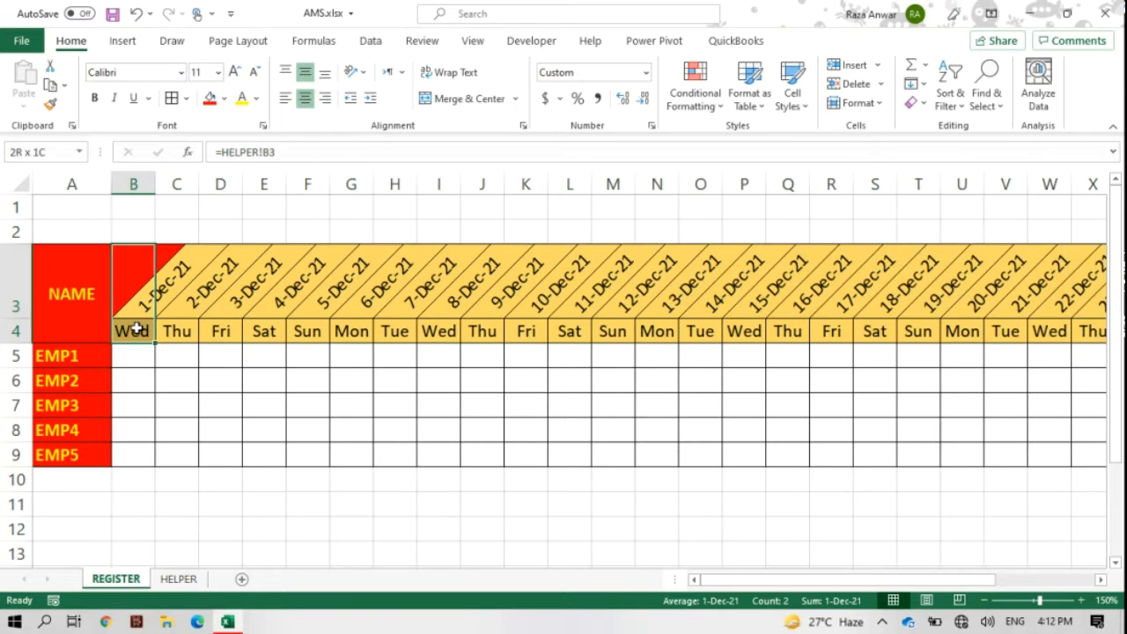
click(299, 99)
click(305, 72)
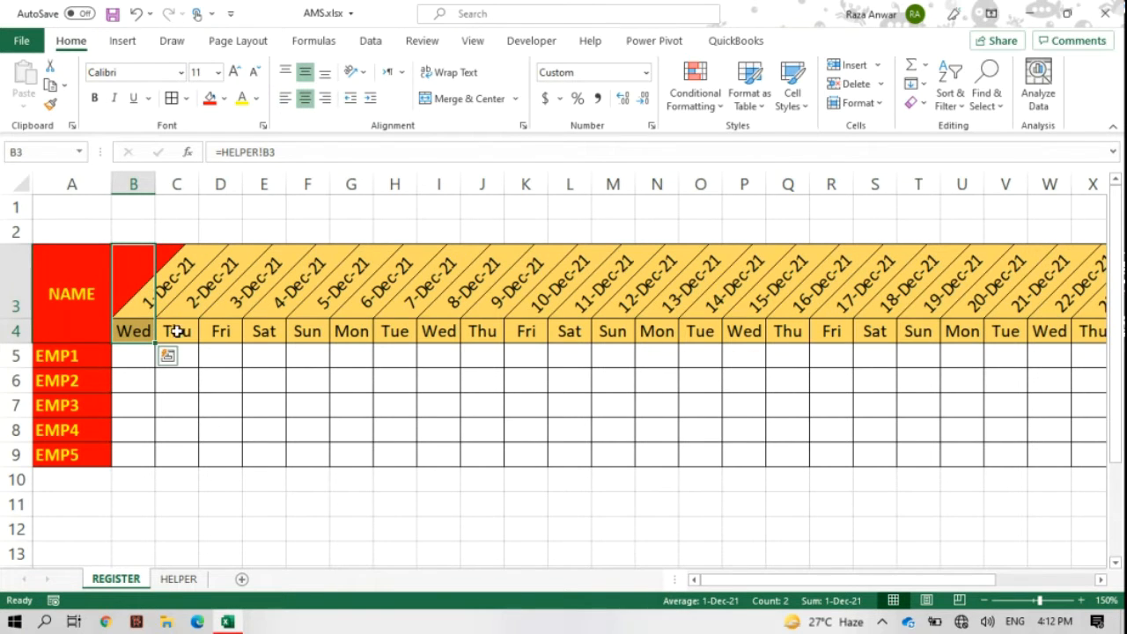
click(133, 364)
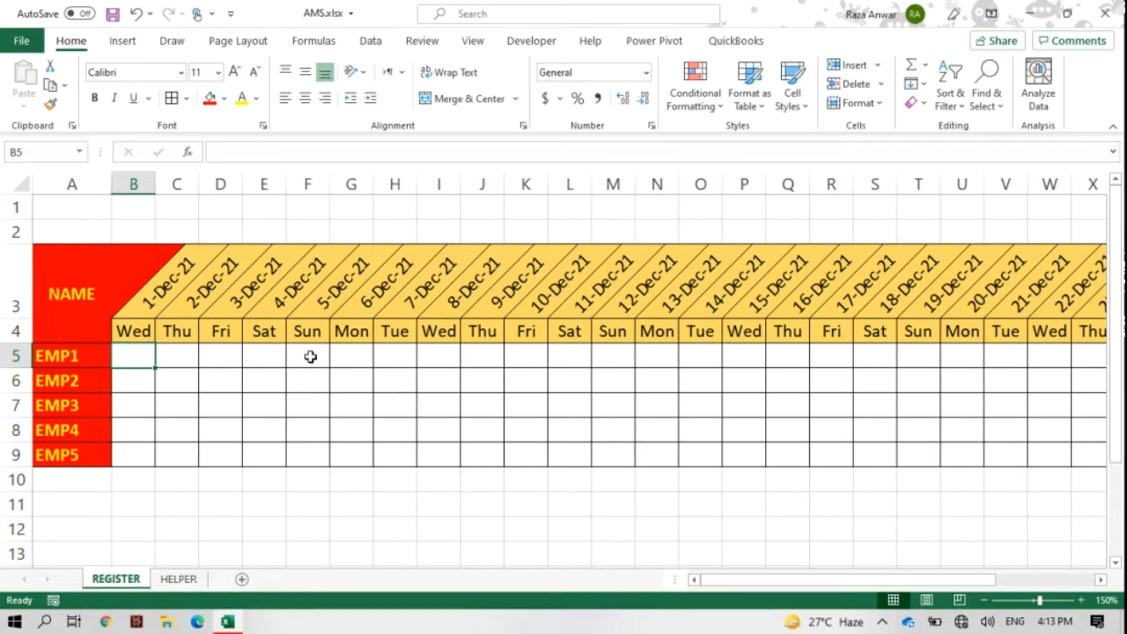
drag(310, 356, 304, 452)
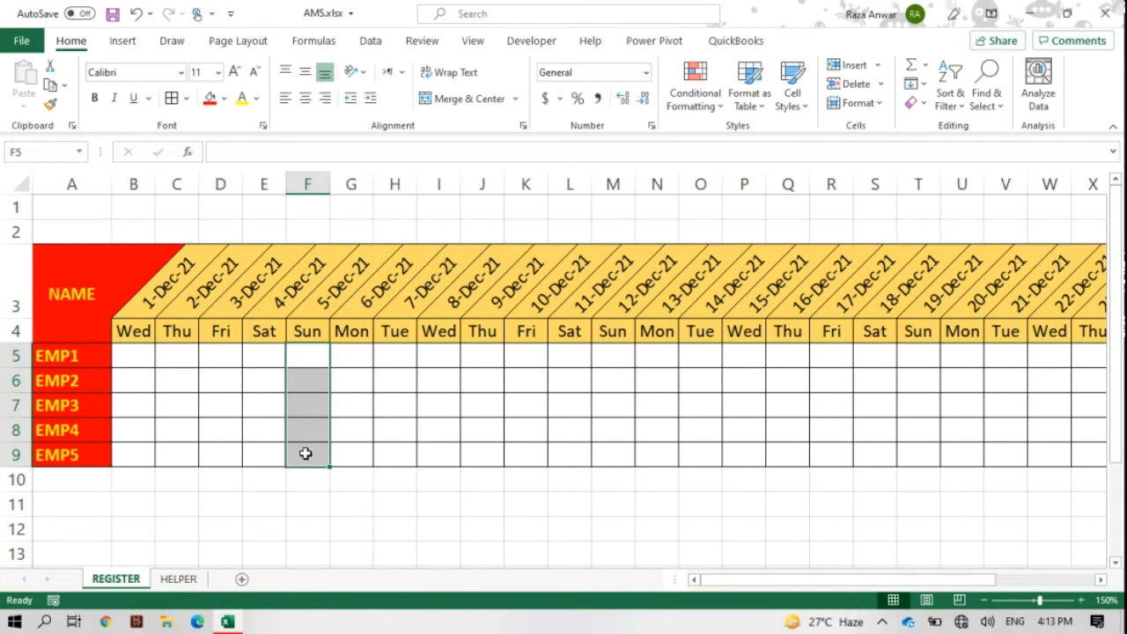
drag(609, 346, 608, 455)
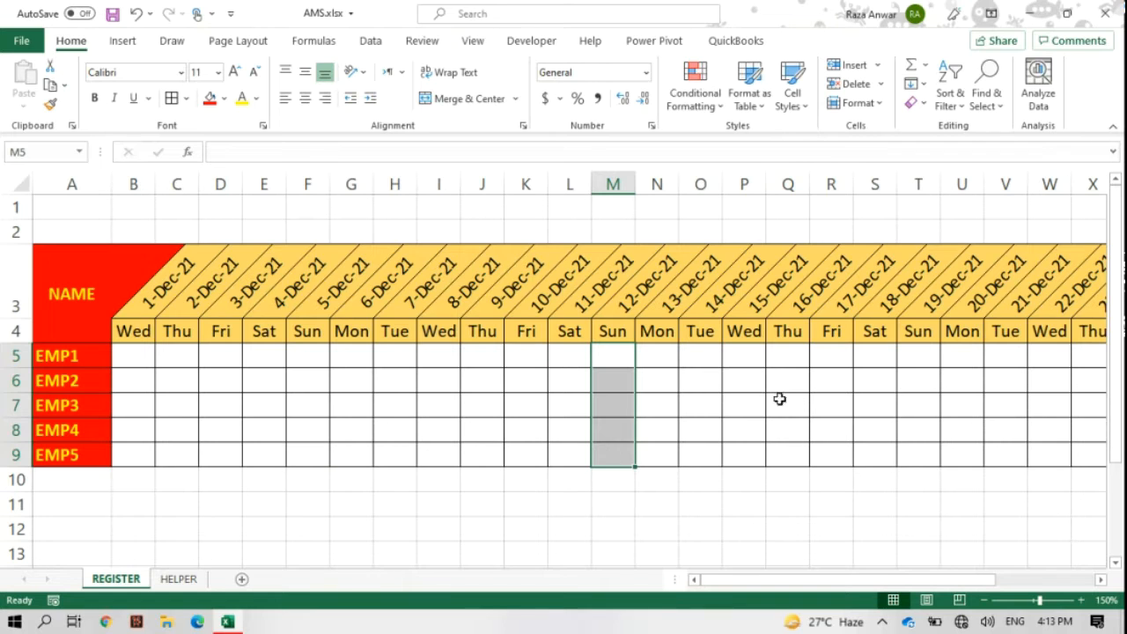
drag(913, 350, 906, 447)
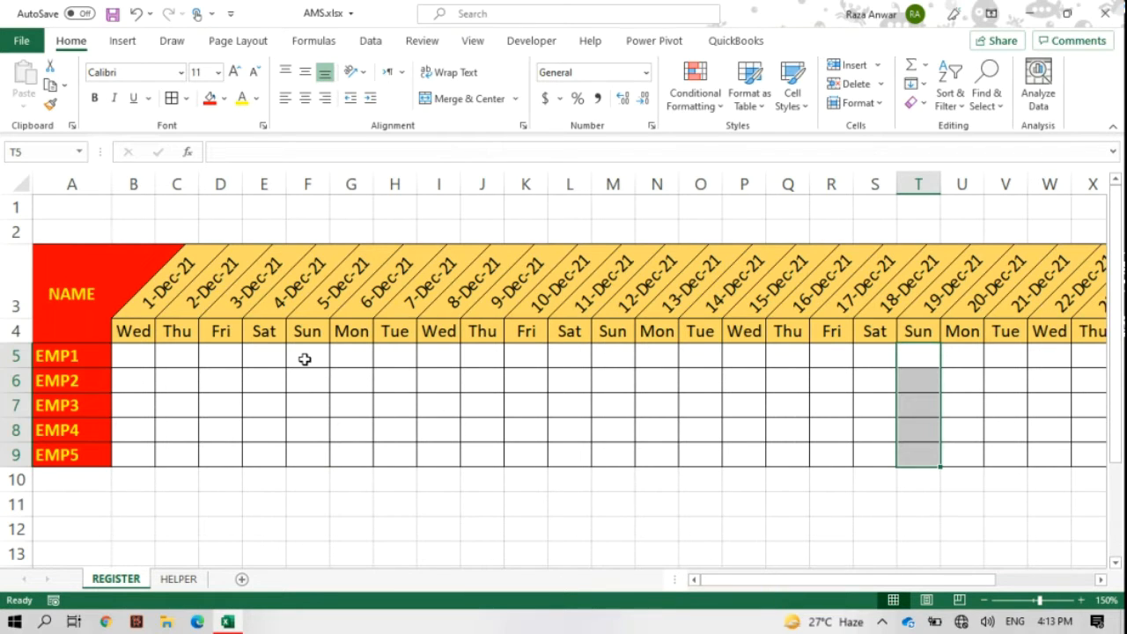
click(882, 621)
right_click(881, 567)
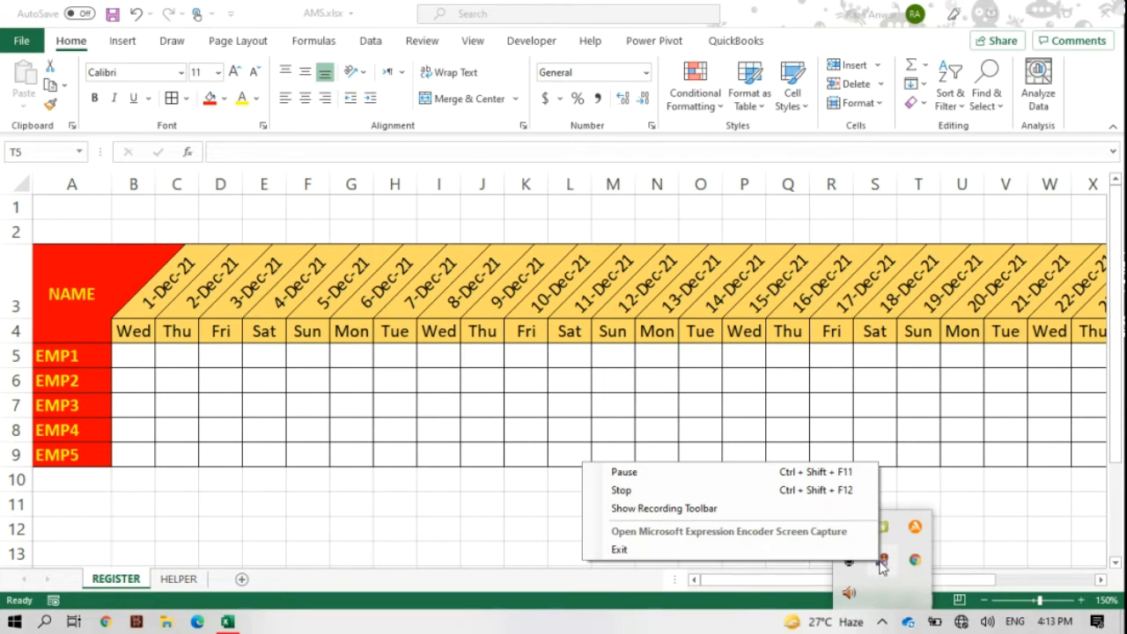
- Create a formula-based conditional formatting rule for the attendance cells B5:AF9 with the formula =B$4="Sun"
click(139, 352)
drag(134, 352, 1051, 448)
drag(858, 582, 747, 583)
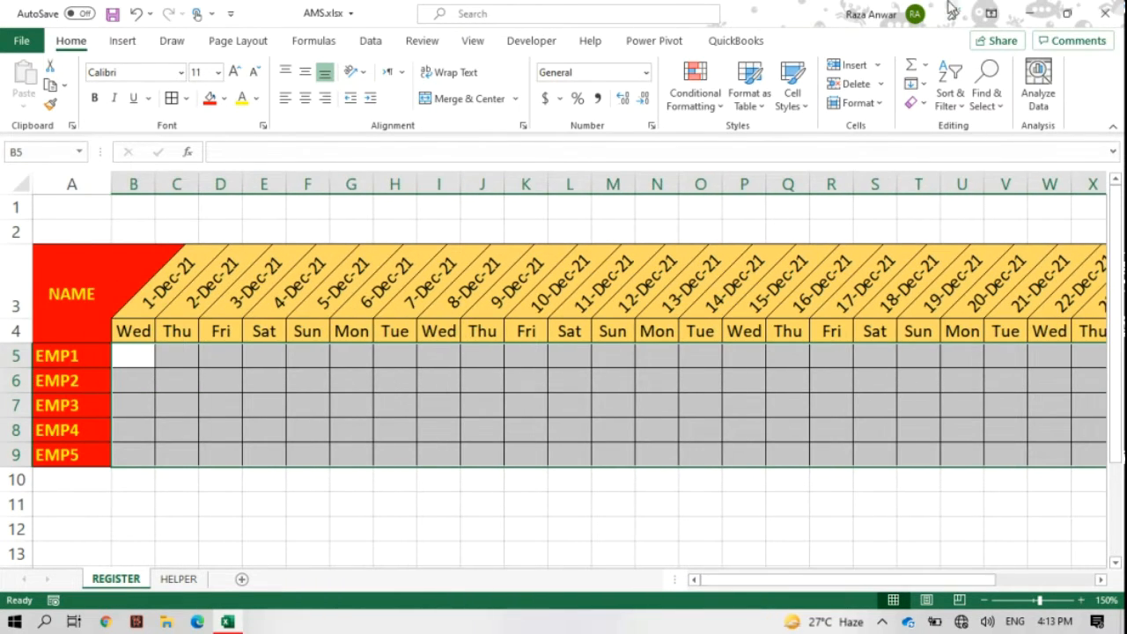
click(704, 93)
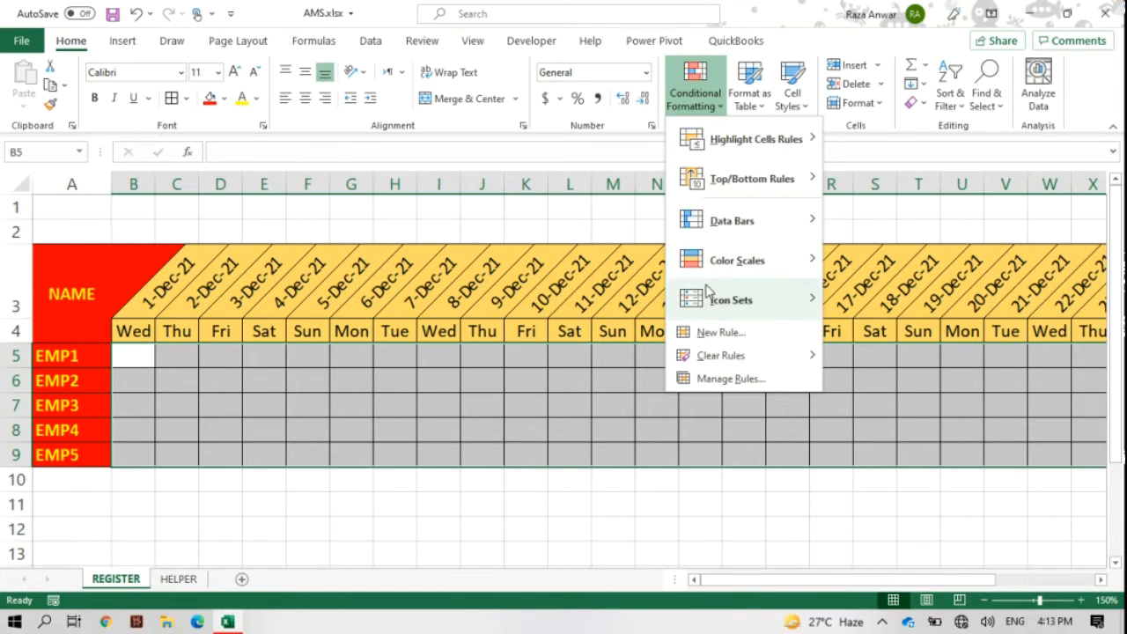
click(707, 335)
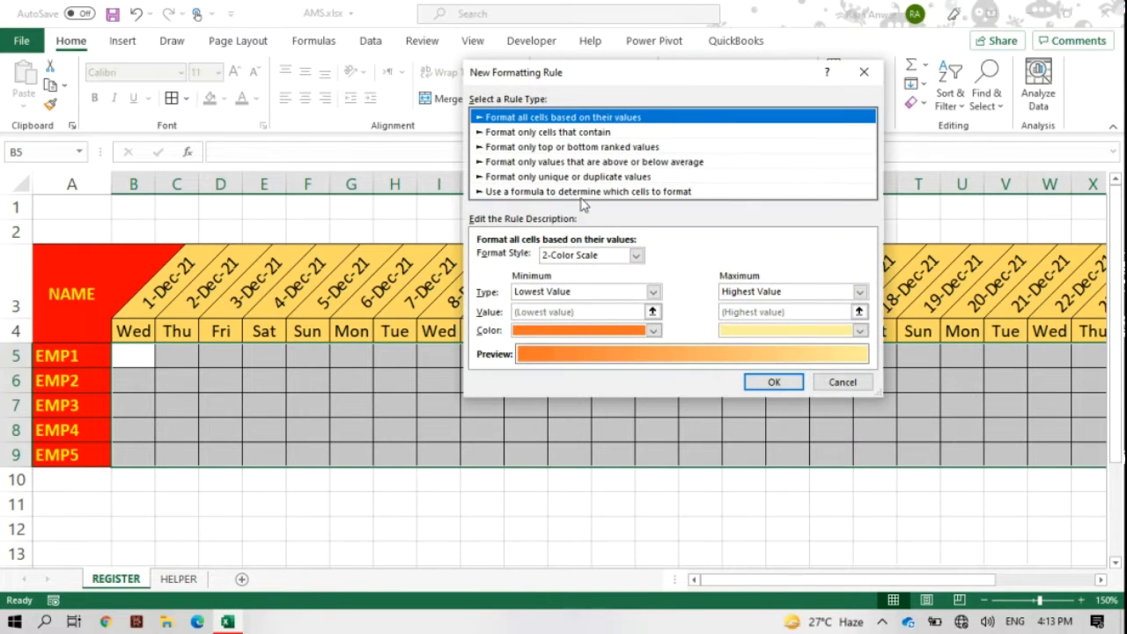
click(515, 192)
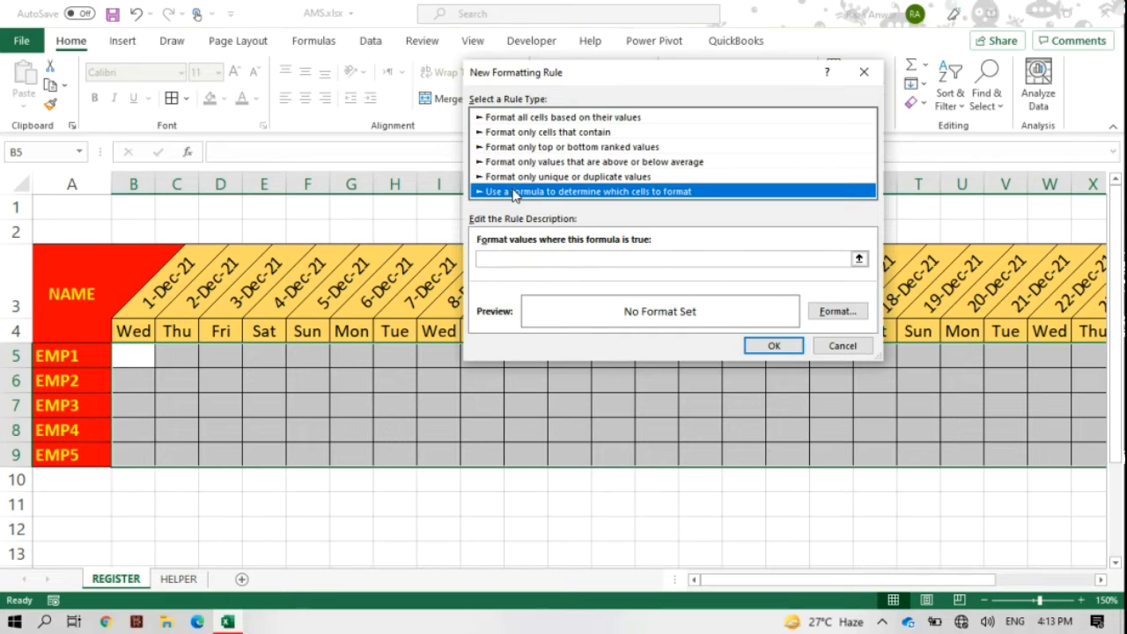
click(526, 259)
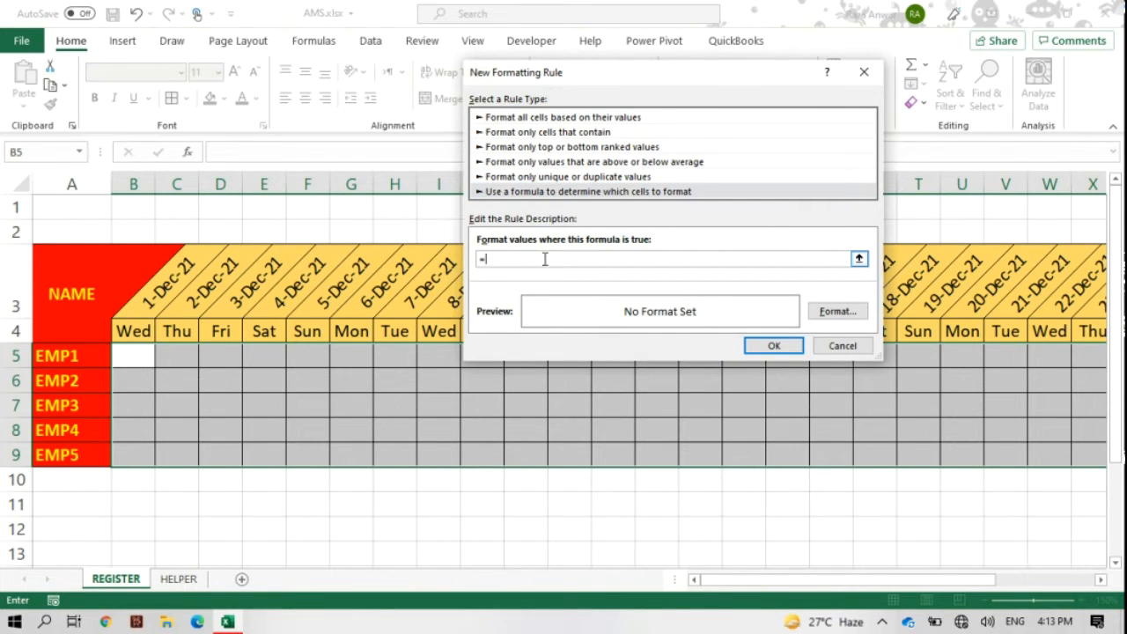
click(135, 332)
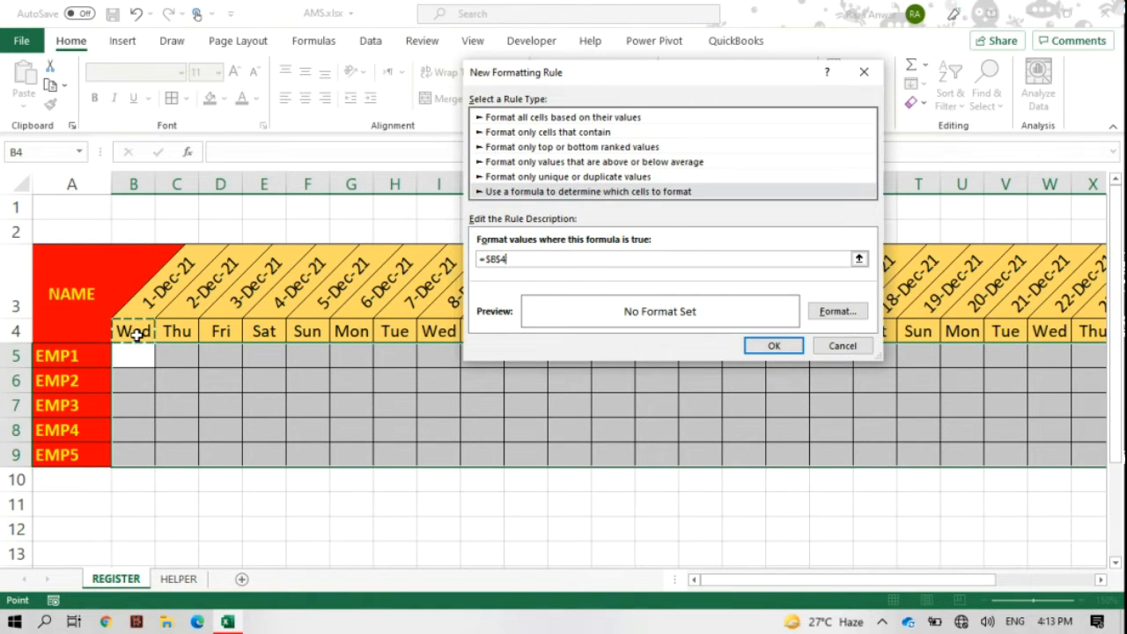
key(F4)
text(="Sun)
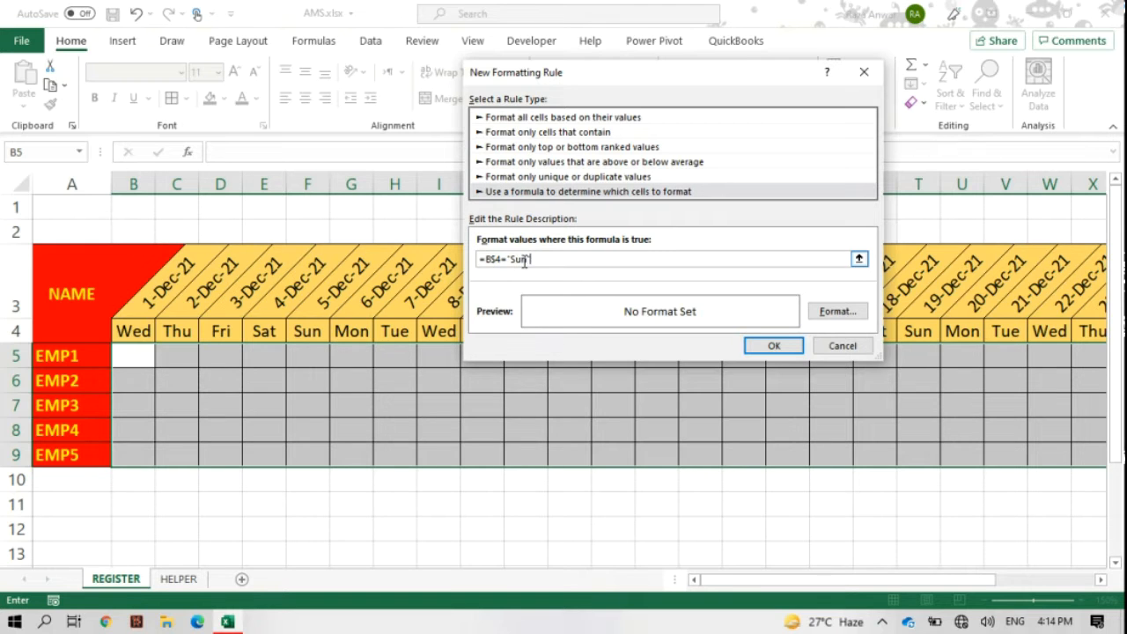
- Give the Sunday rule a light gold fill and apply it to the attendance cells
click(834, 311)
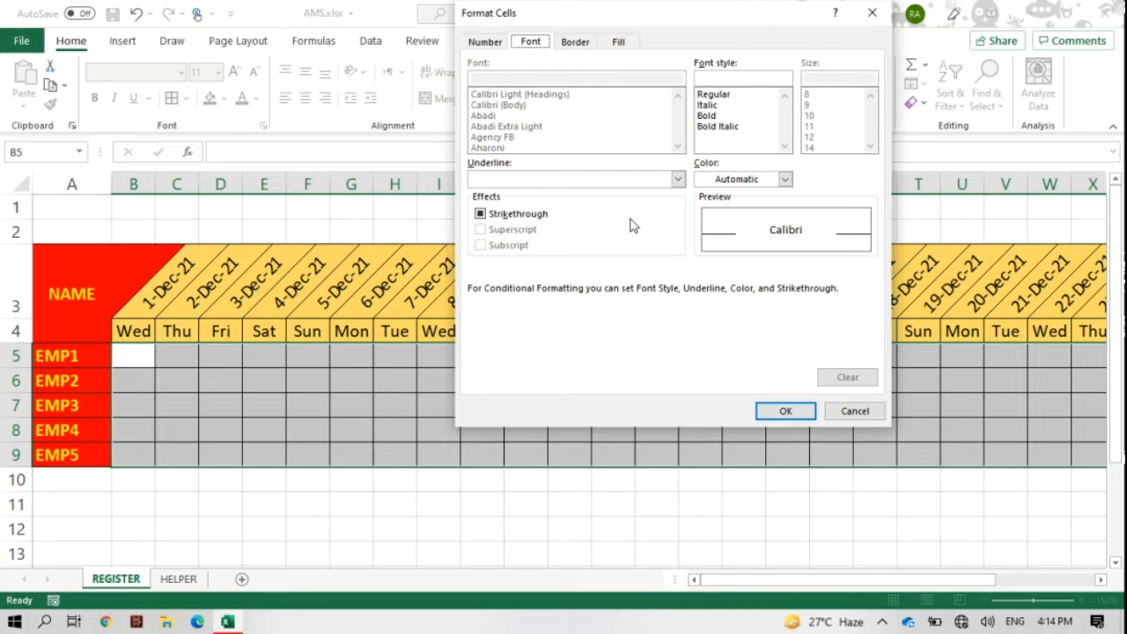
click(618, 42)
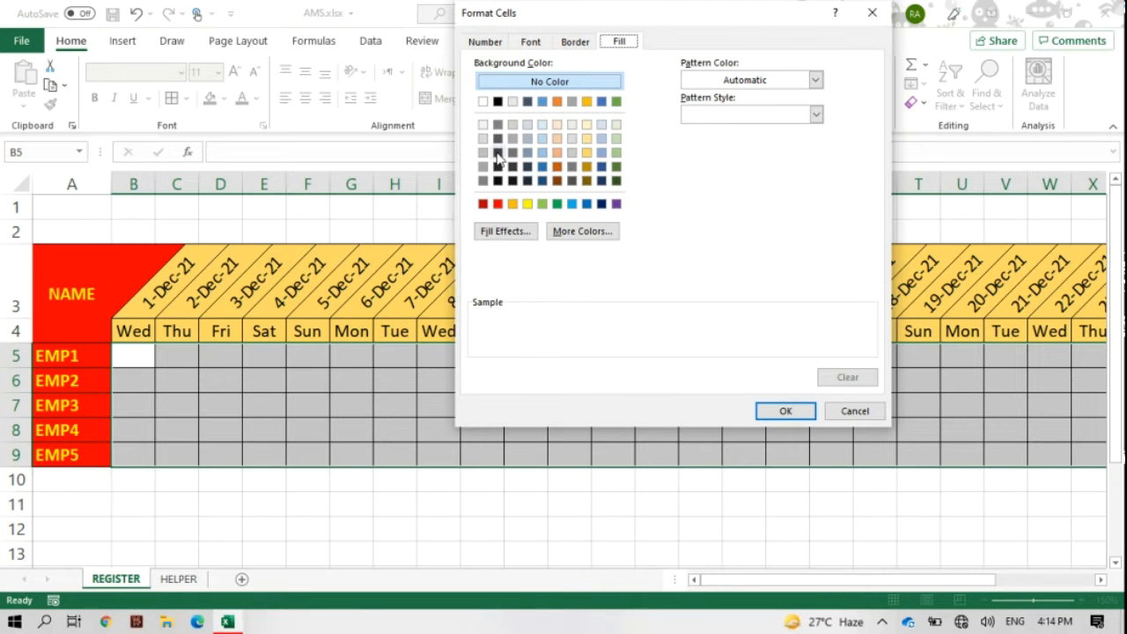
click(587, 152)
click(783, 411)
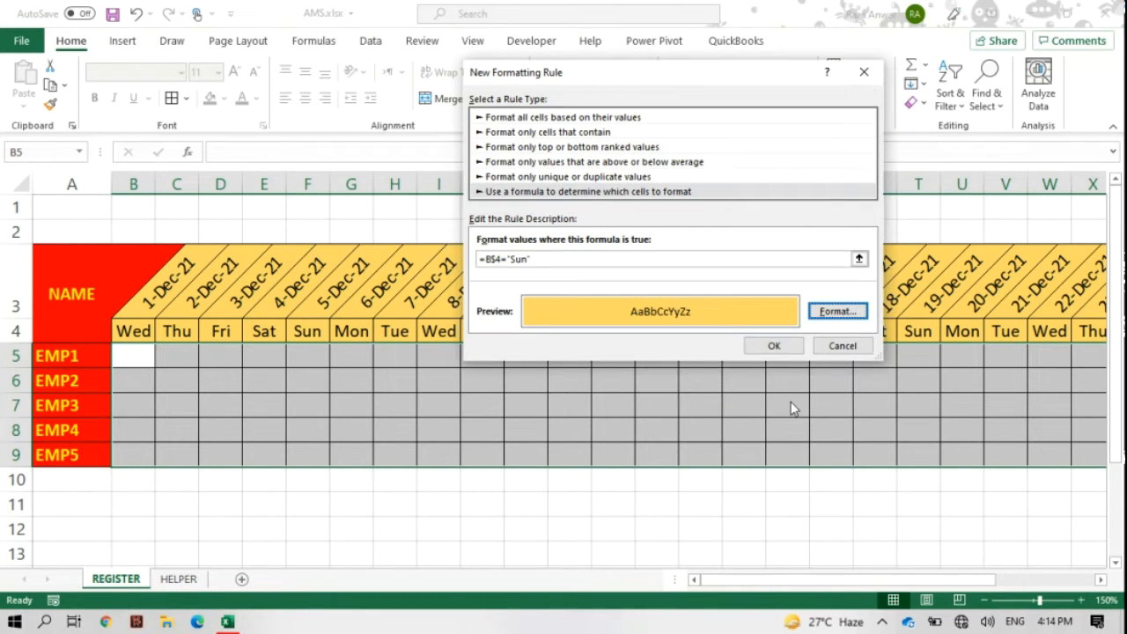
click(771, 346)
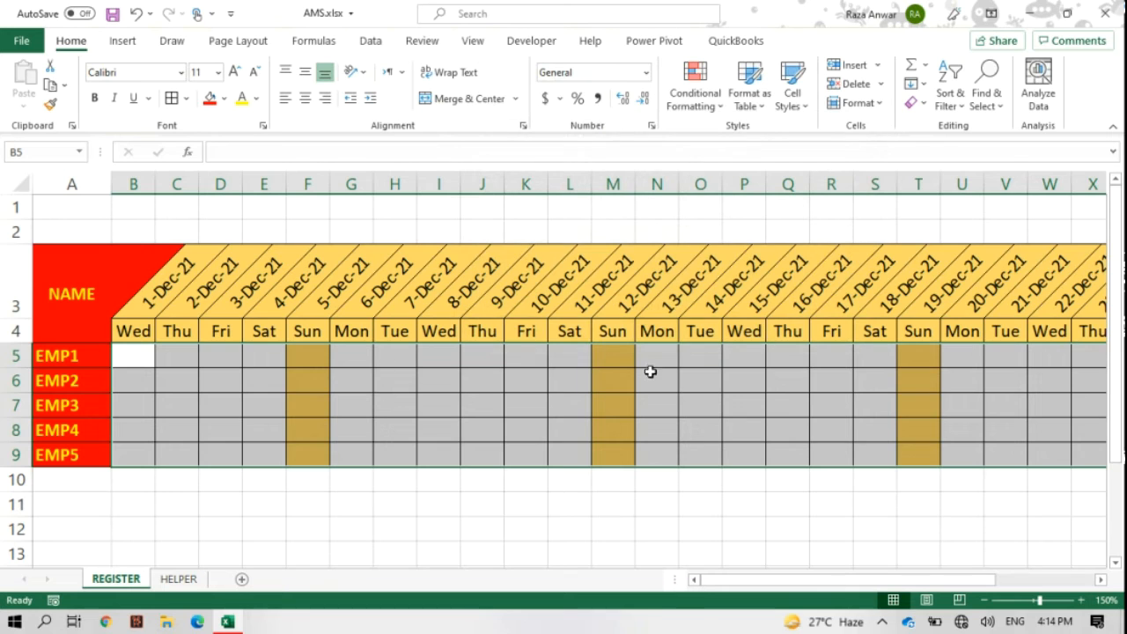
click(386, 379)
drag(299, 330, 301, 445)
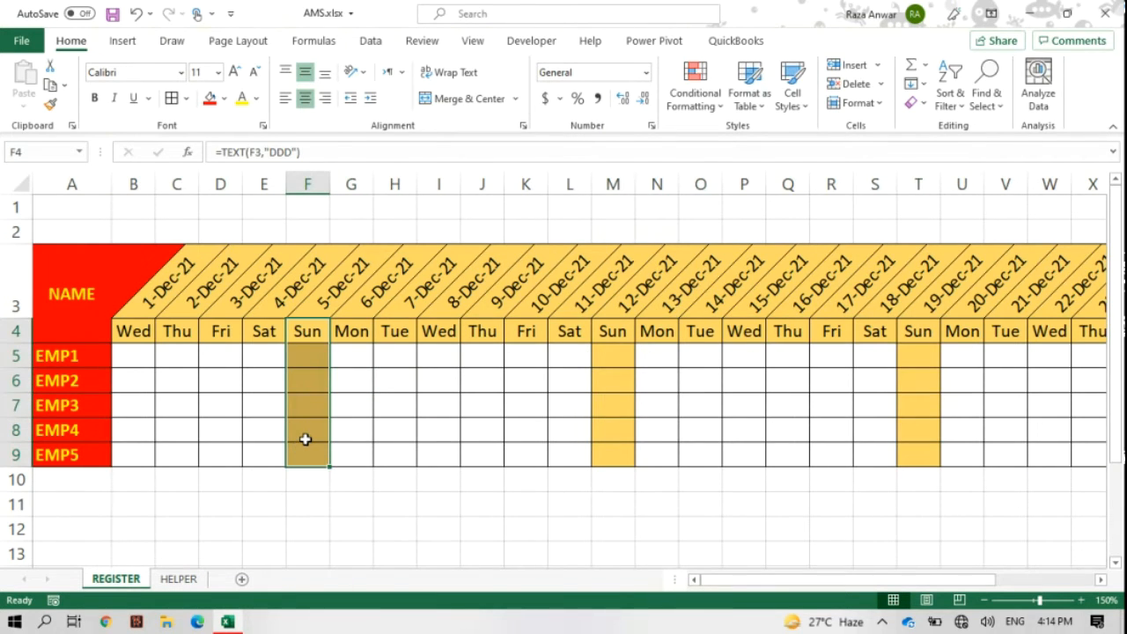
click(305, 439)
- Change the start date in cell B3 of the HELPER sheet to 11/1/2021
click(179, 579)
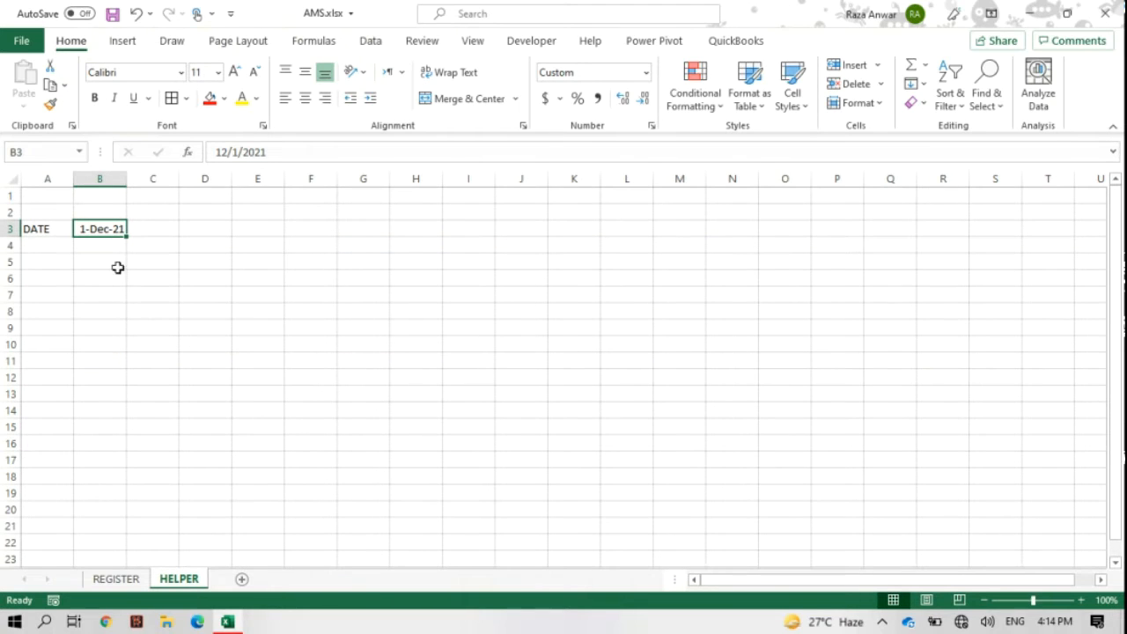
double_click(101, 229)
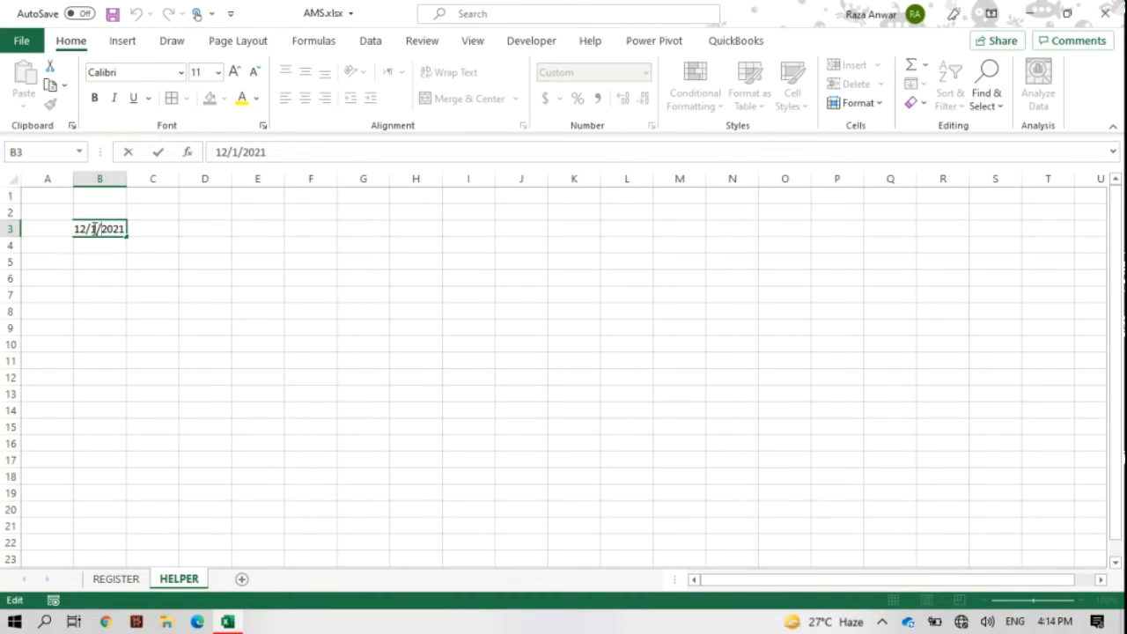
key(BackSpace)
text(1)
key(Return)
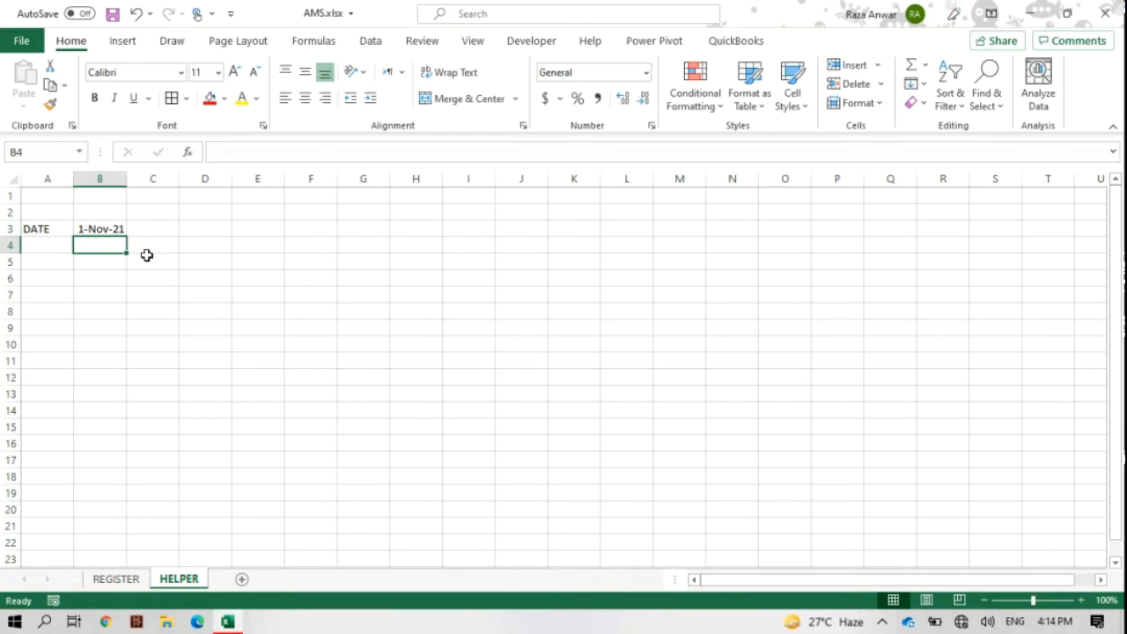
- Check the dates, weekdays and Sunday column highlighting on the REGISTER sheet against the new start date
click(132, 585)
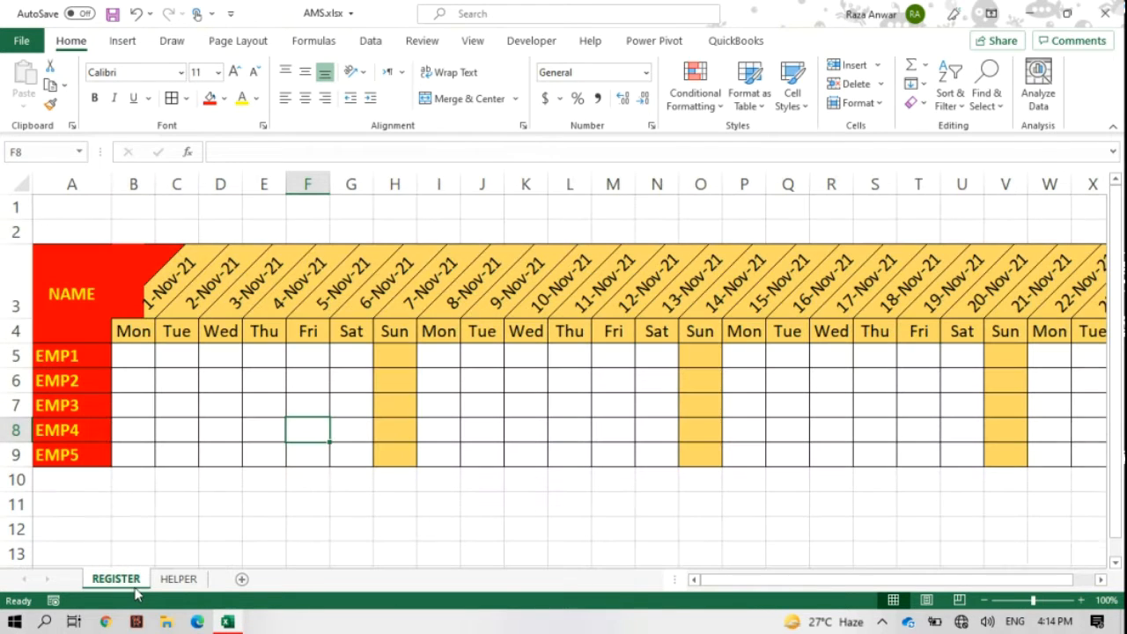
click(184, 359)
drag(181, 279, 146, 283)
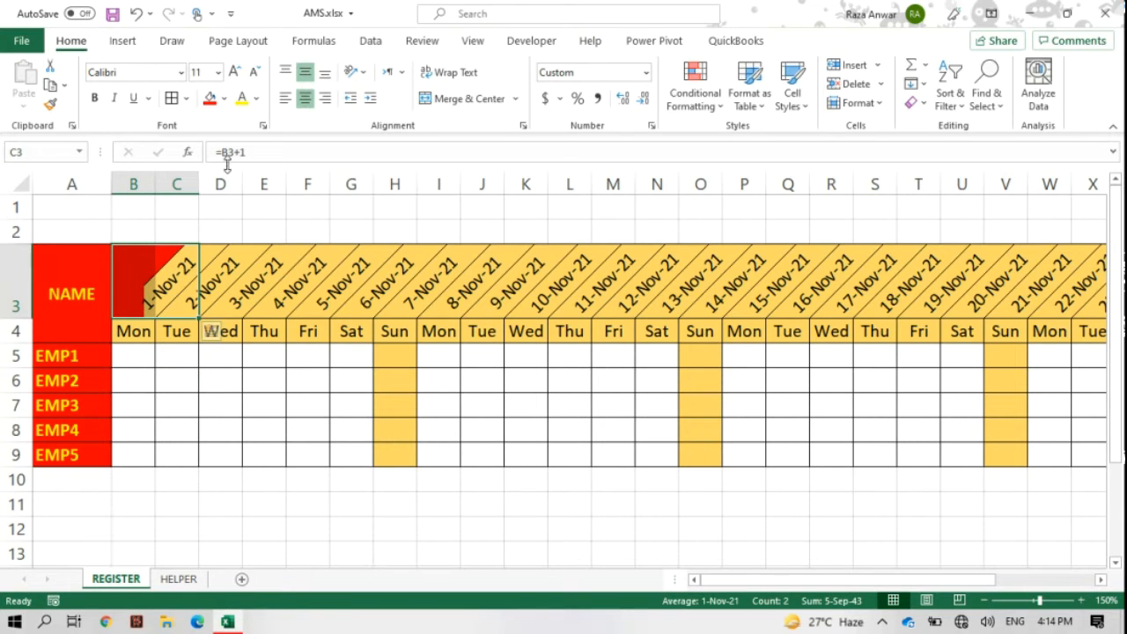
click(230, 303)
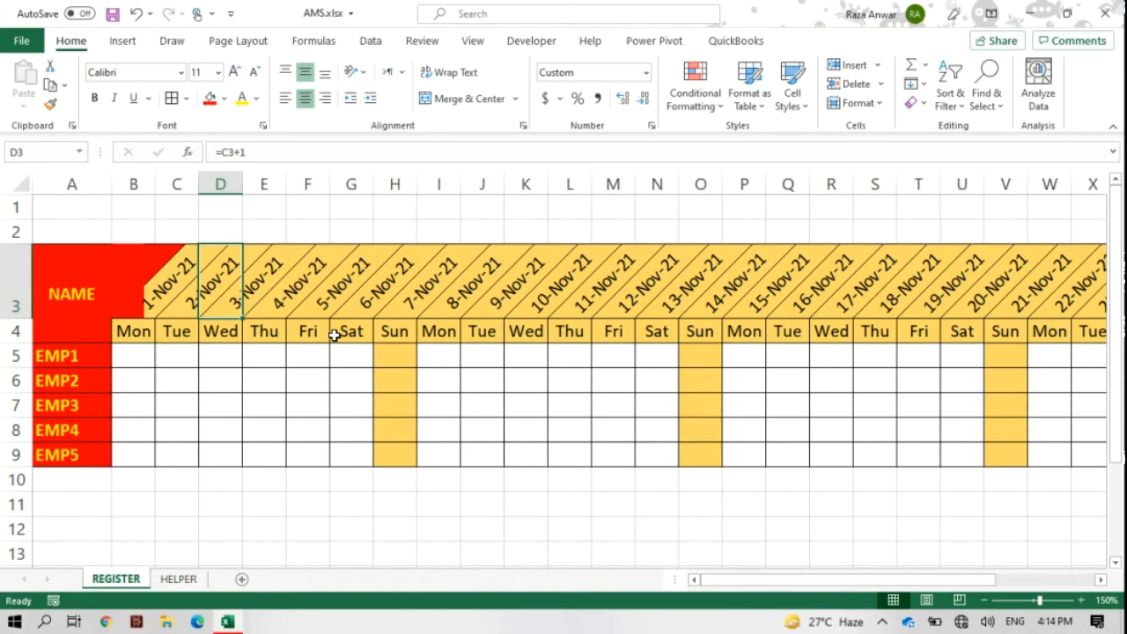
drag(397, 337, 397, 449)
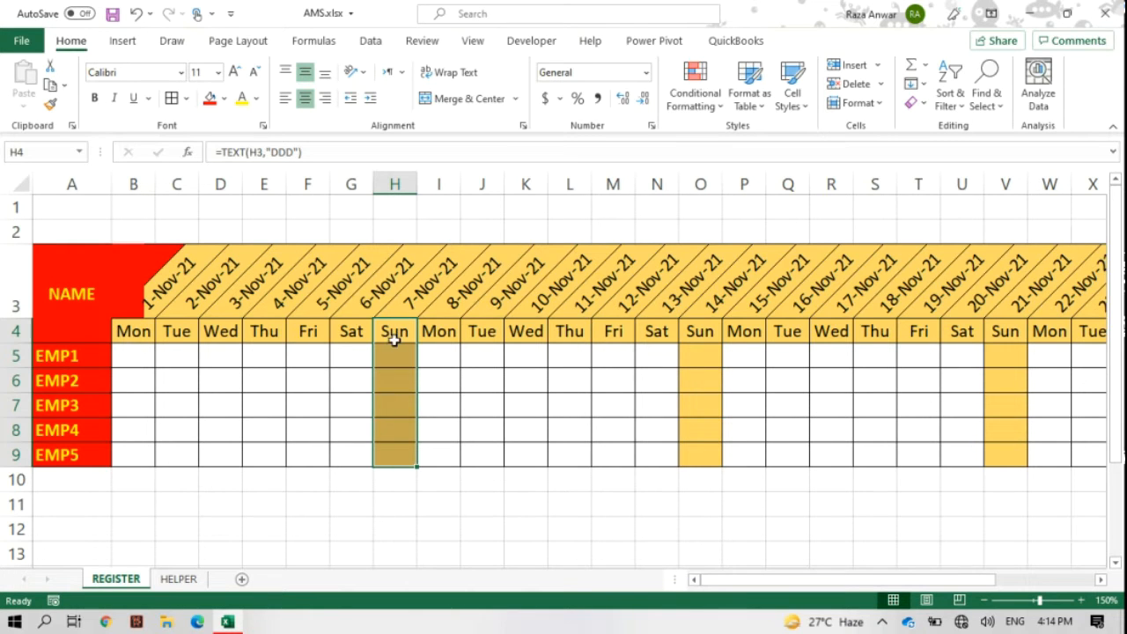
- Change the start date in cell B3 of the HELPER sheet to 12/1/2021
click(178, 578)
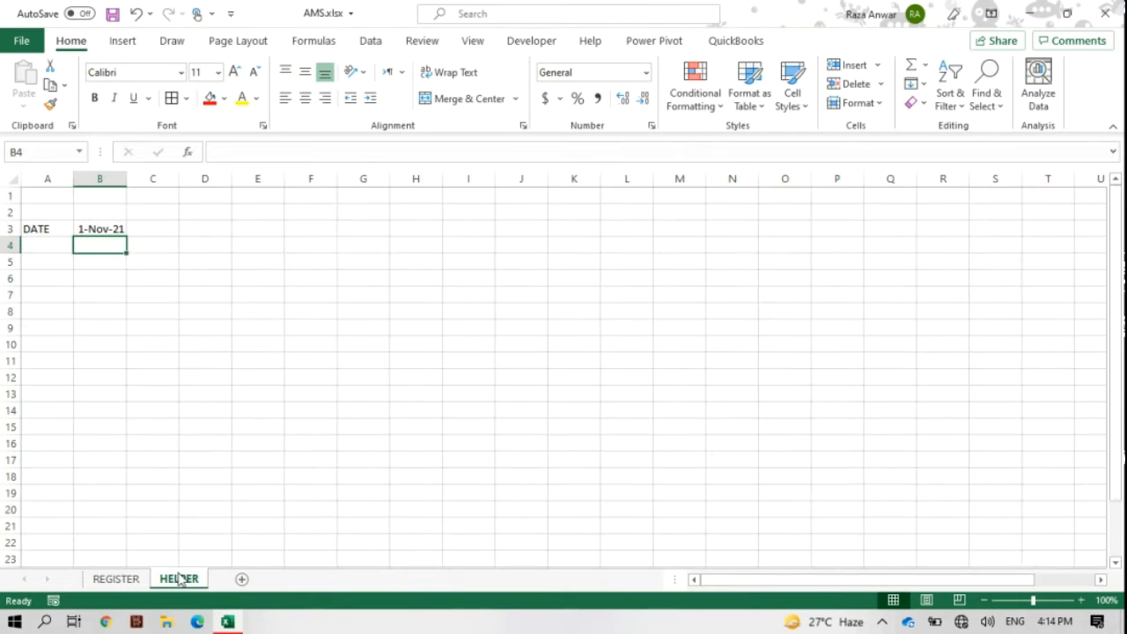
click(112, 231)
double_click(103, 230)
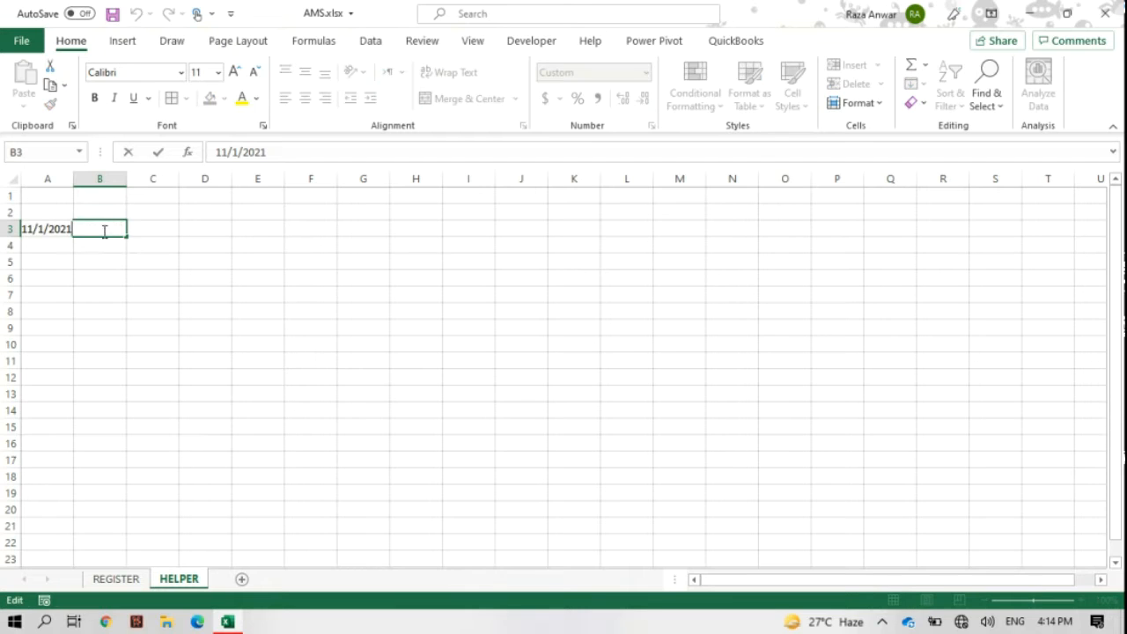
click(31, 227)
key(BackSpace)
text(2)
key(Return)
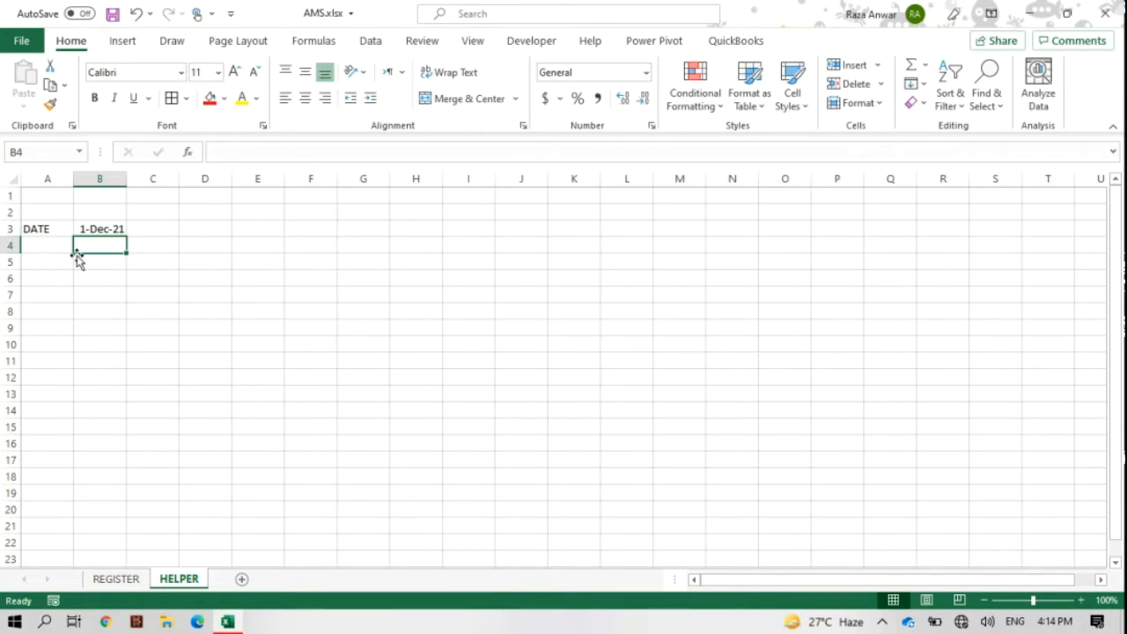
- Autofit the width of column A on the REGISTER sheet and save the workbook
click(116, 578)
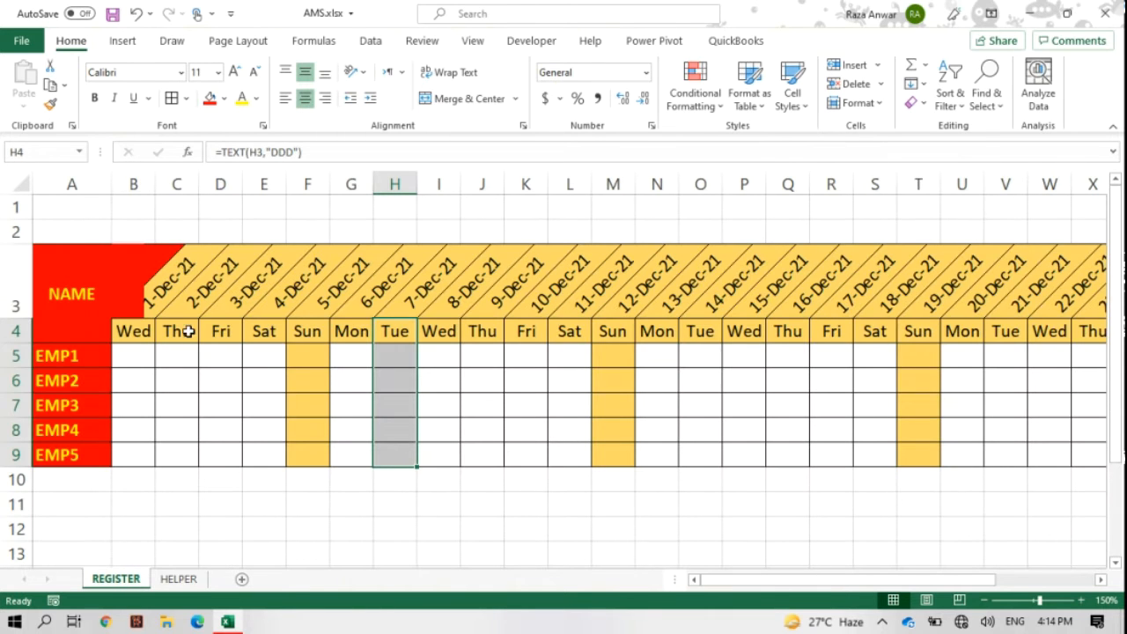
double_click(113, 183)
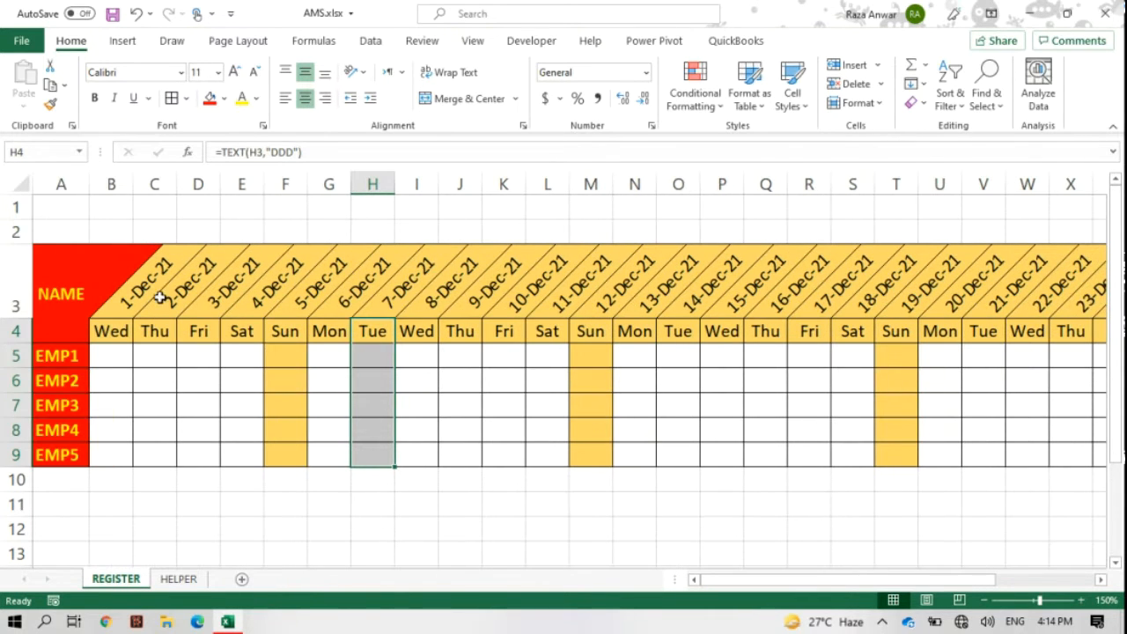
click(202, 368)
click(114, 350)
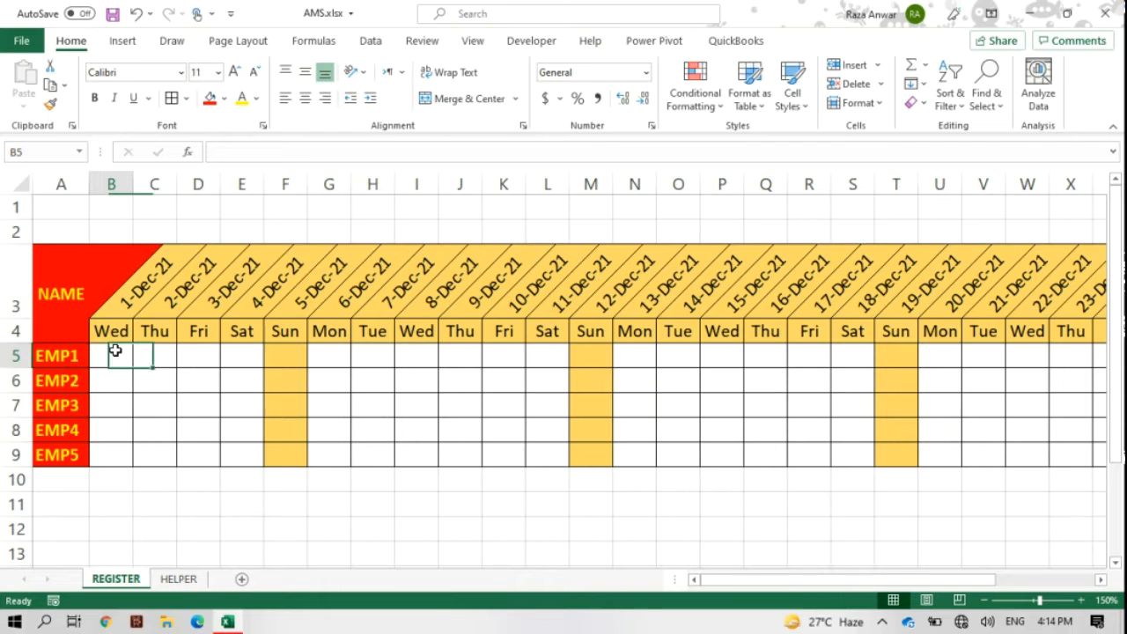
drag(276, 352, 276, 455)
click(216, 388)
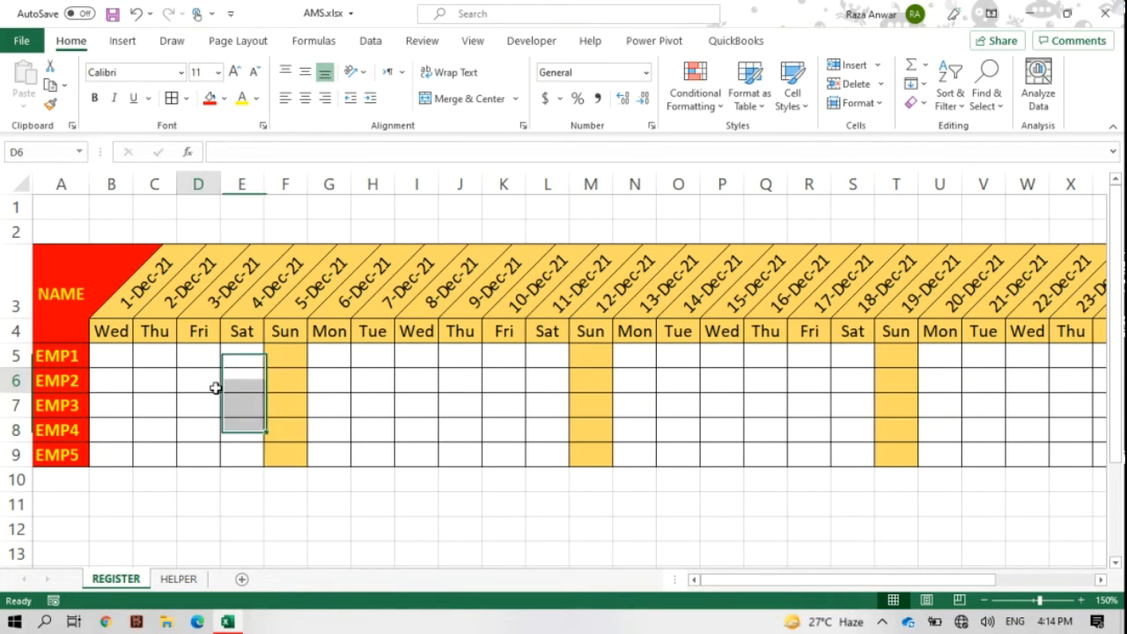
key(ctrl+s)
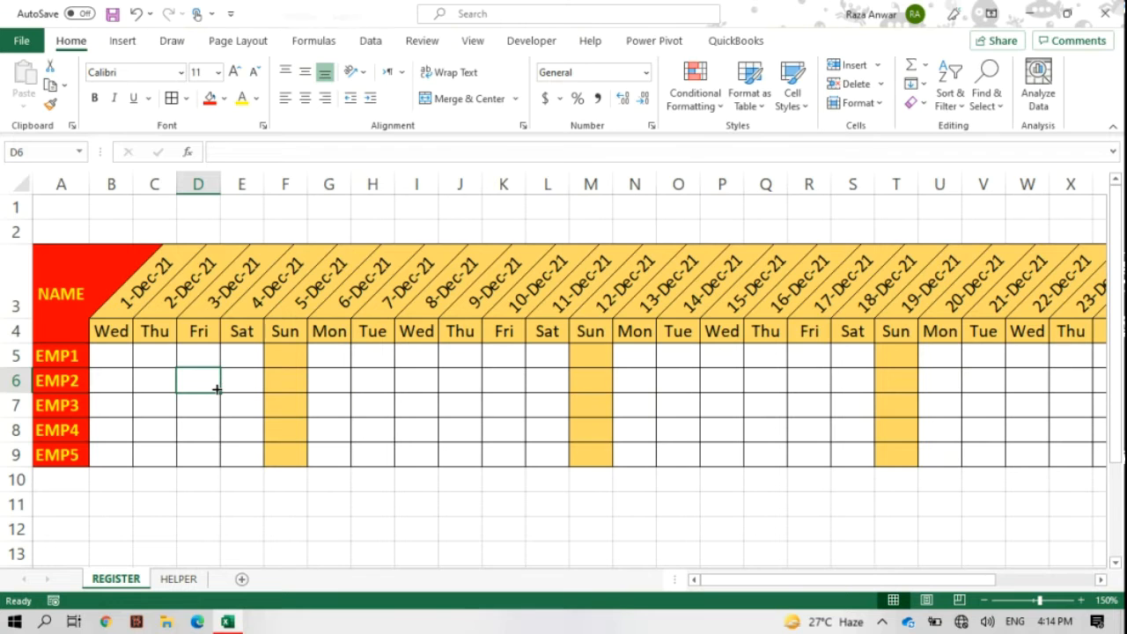
- Add list data validation with the source P,A,L to the attendance cells B5:AF9
drag(112, 355, 1062, 457)
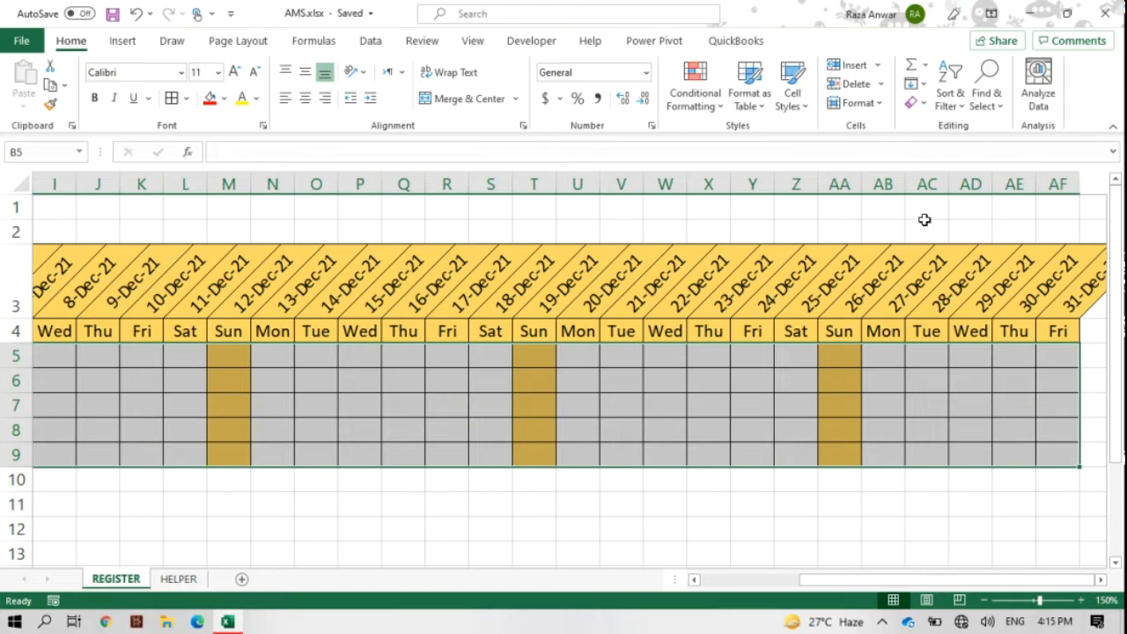
click(361, 44)
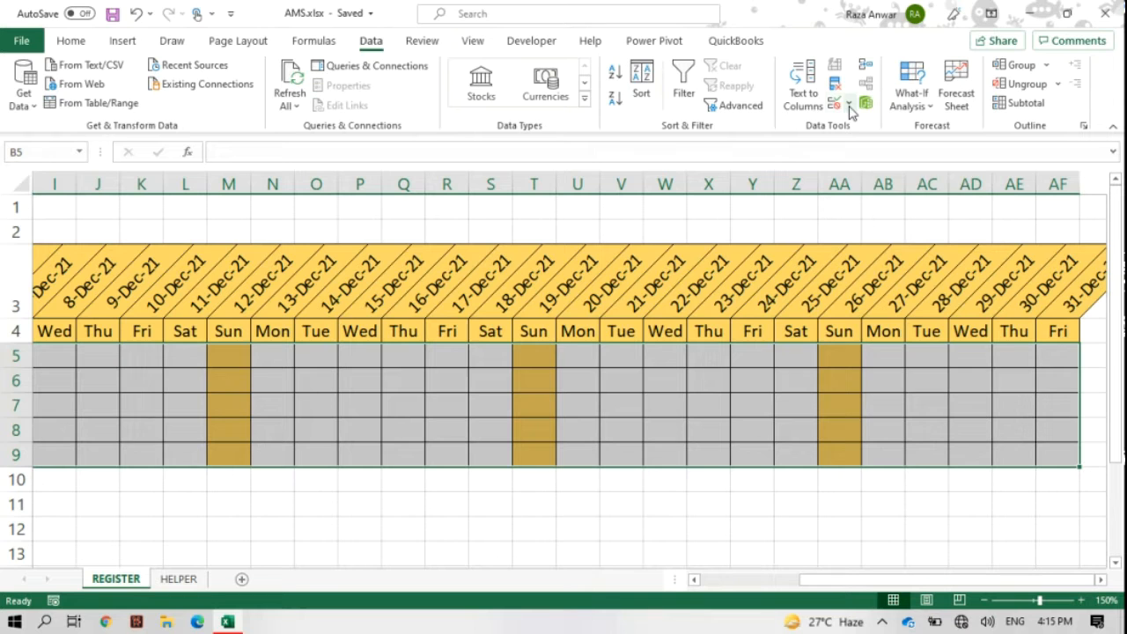
click(848, 103)
click(865, 127)
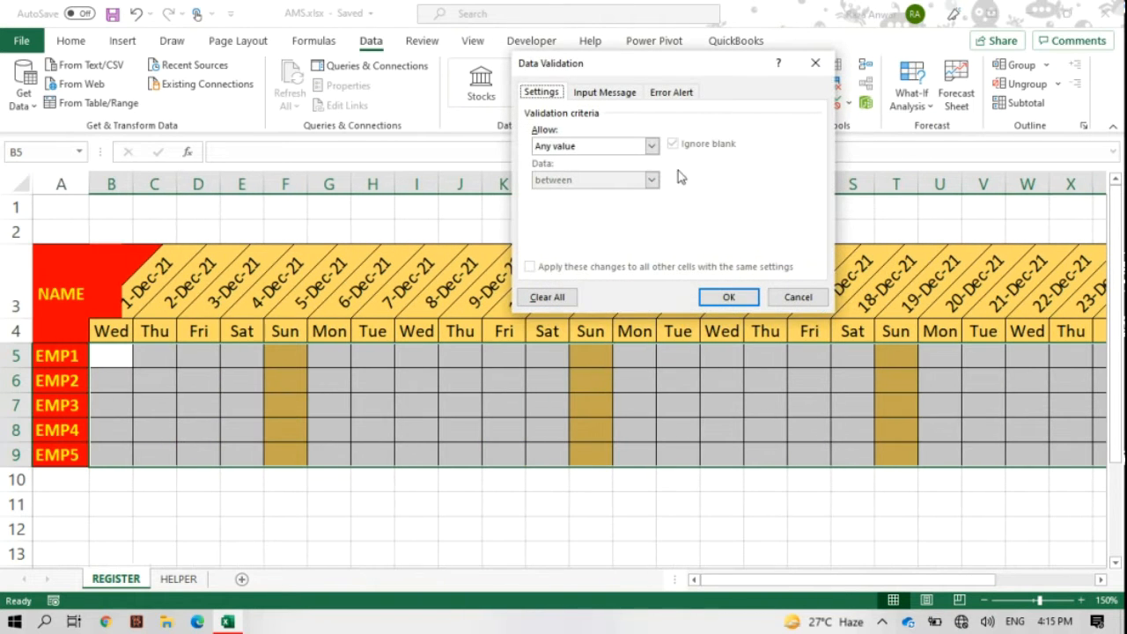
click(606, 154)
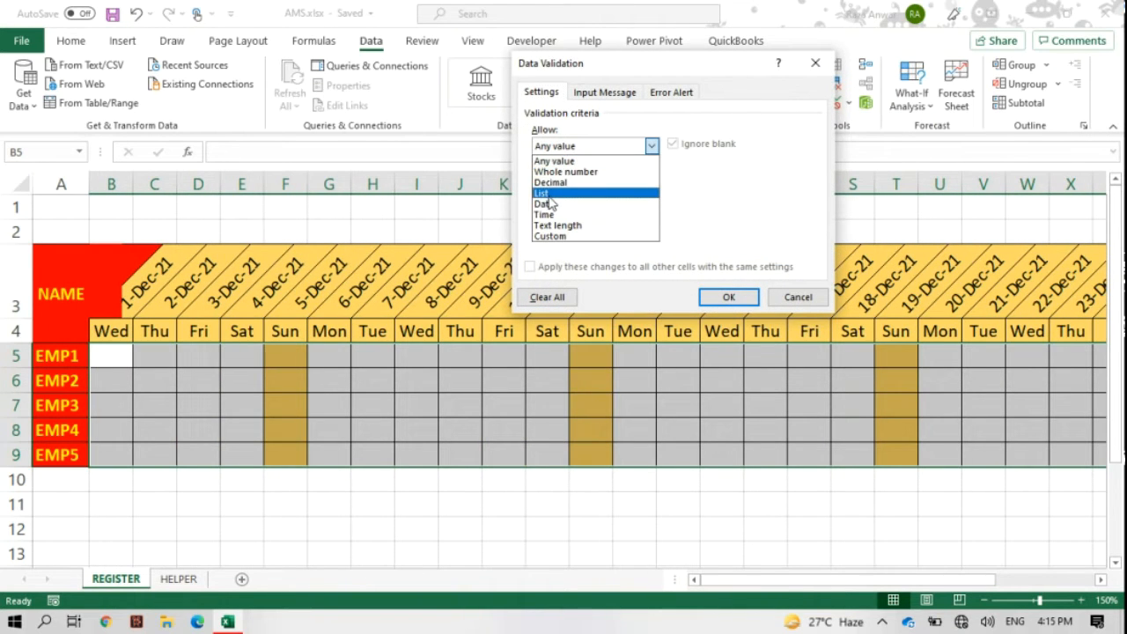
click(554, 194)
click(559, 211)
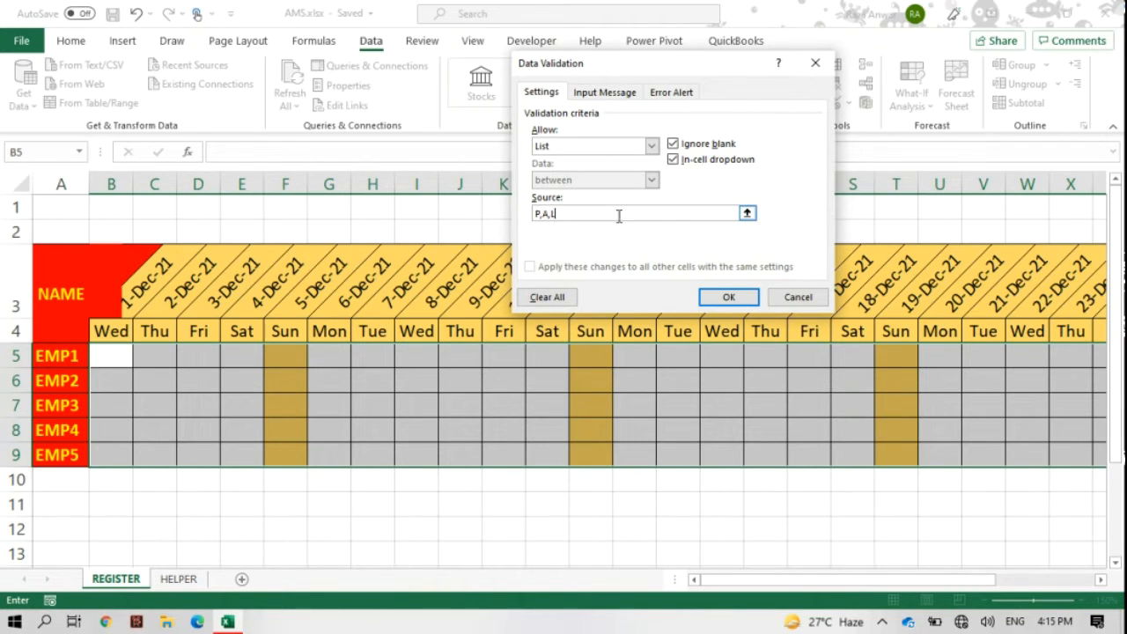
click(728, 297)
- Choose P from the in-cell dropdowns for EMP1, EMP2 and EMP3 on 1-Dec-21
click(167, 356)
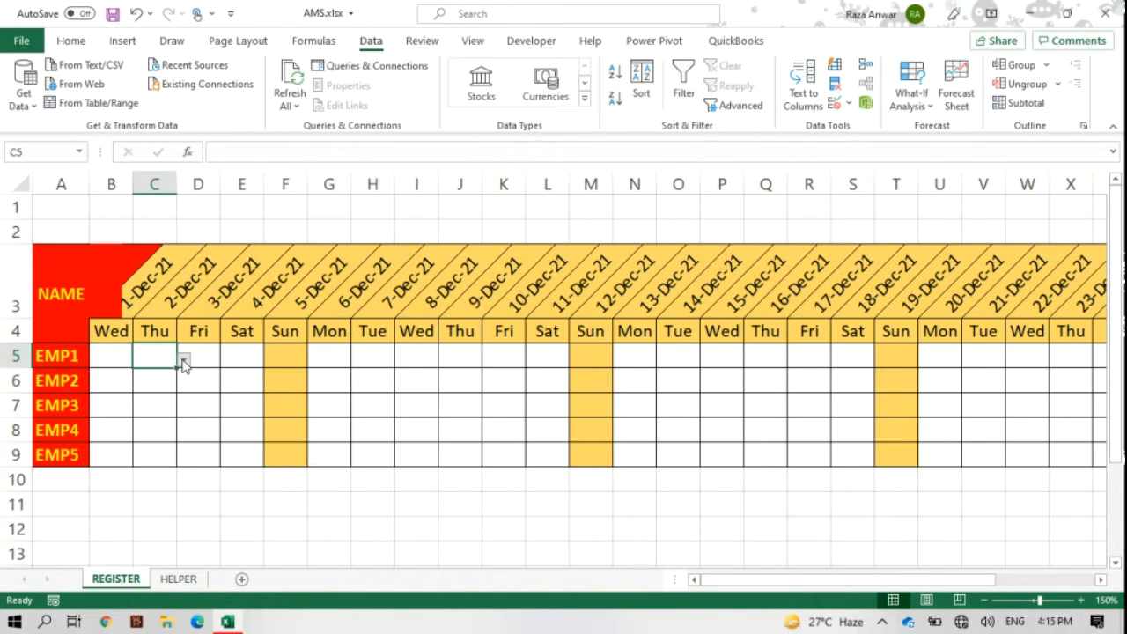
click(183, 361)
click(124, 354)
click(123, 355)
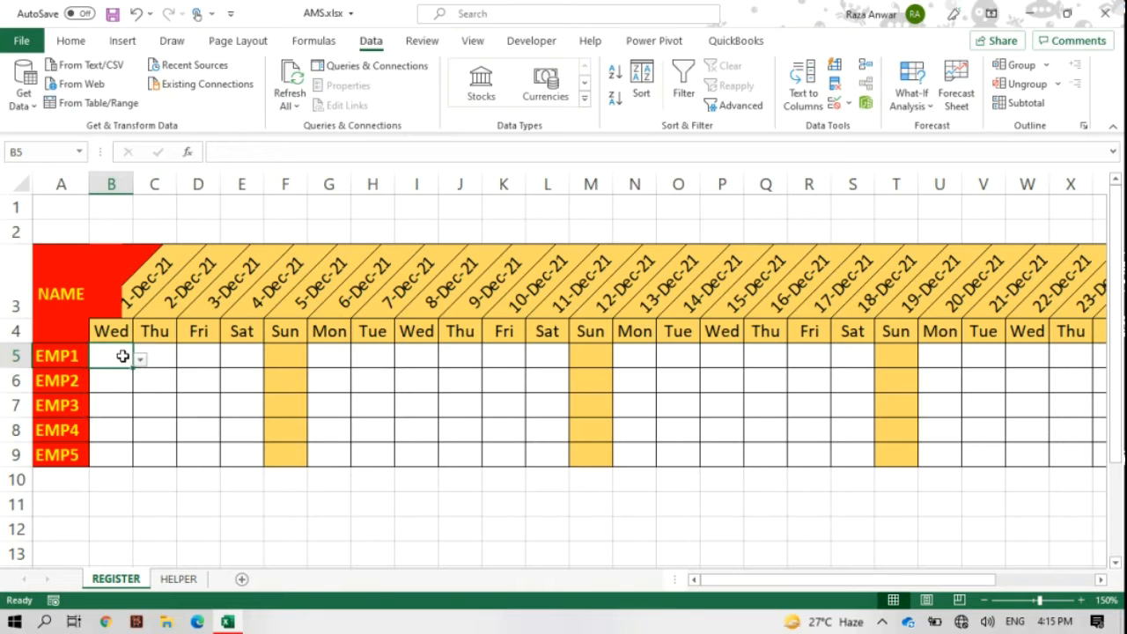
click(140, 360)
click(117, 377)
click(132, 376)
click(139, 387)
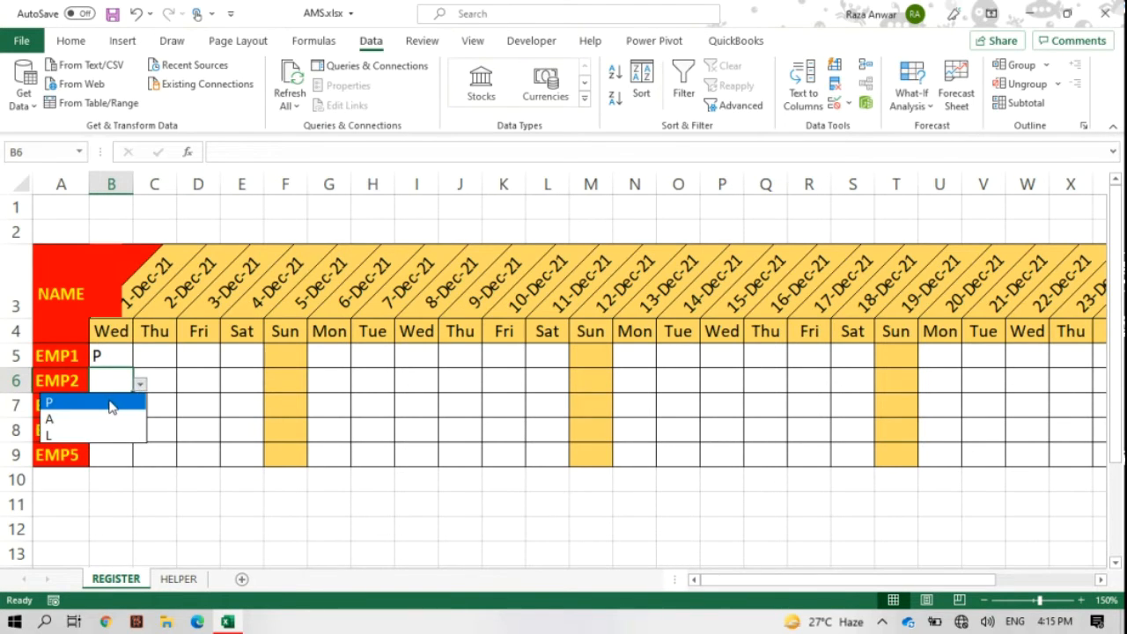
click(111, 404)
click(113, 401)
click(140, 412)
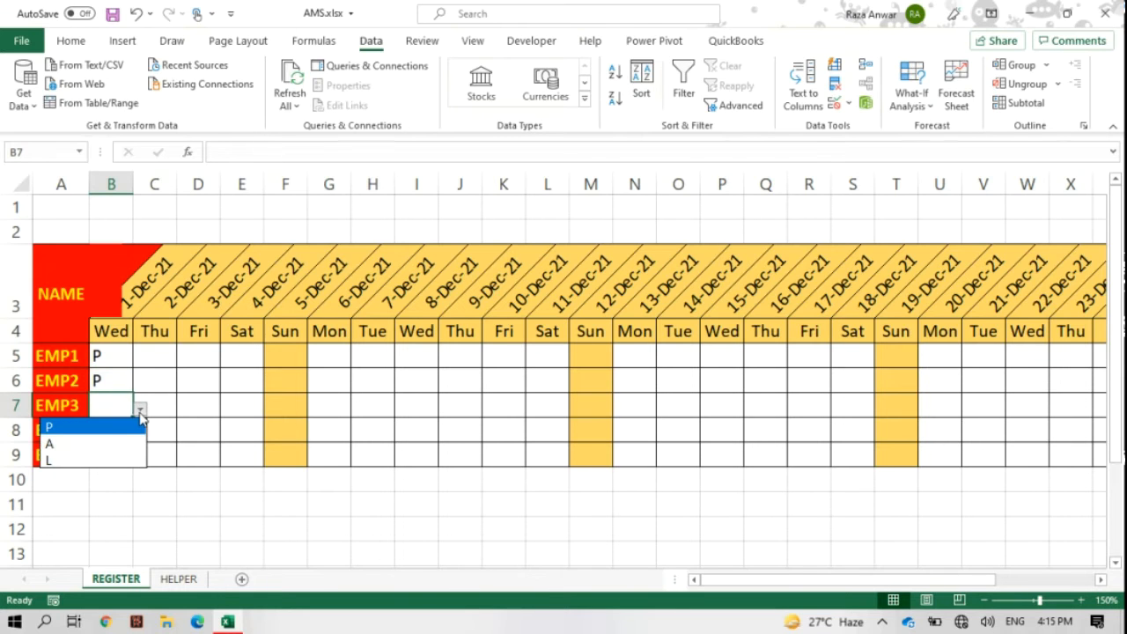
click(121, 422)
- Merge and center cells A1:AD1 above the attendance table for a title
drag(1118, 264, 1121, 396)
click(984, 600)
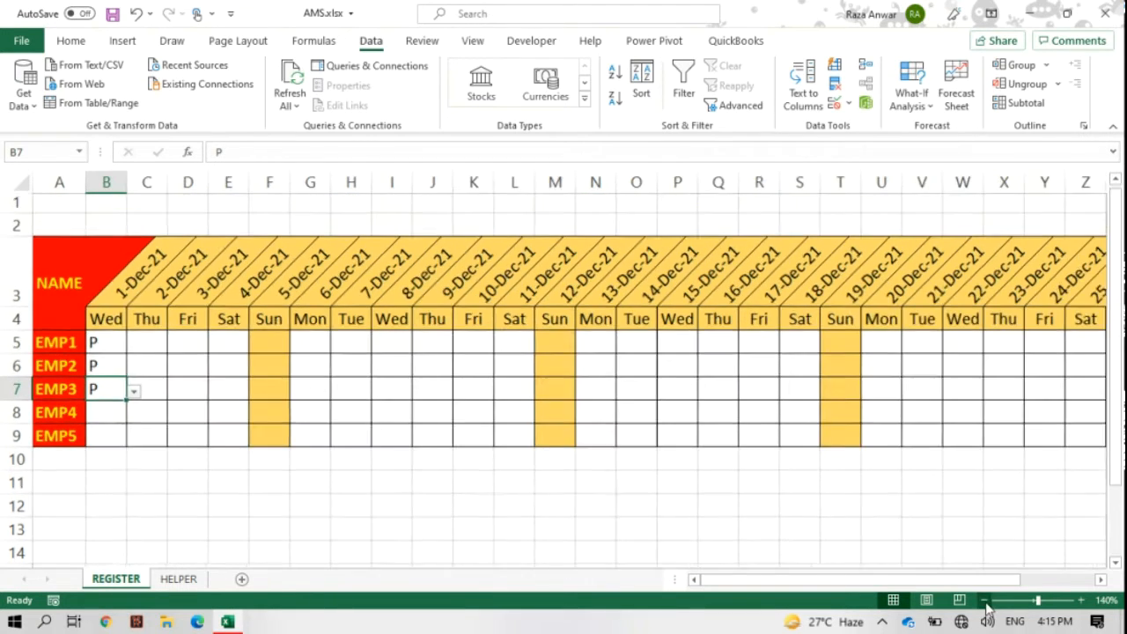
click(985, 600)
click(984, 599)
mouse_move(1119, 431)
mouse_down()
mouse_move(1120, 456)
mouse_move(1120, 440)
mouse_up()
drag(66, 199, 968, 201)
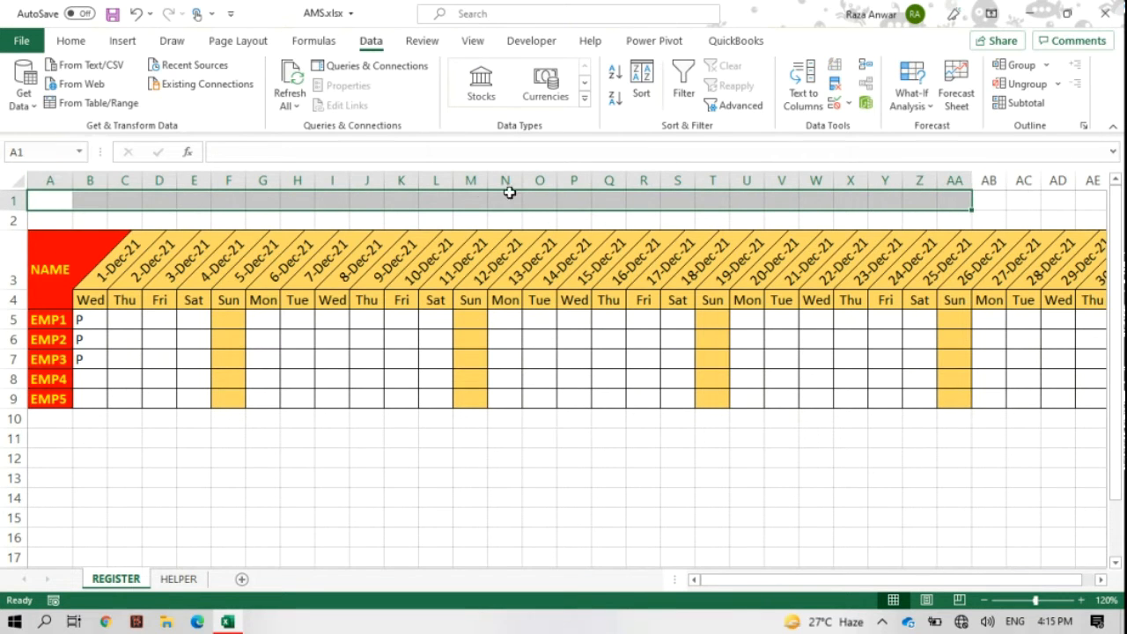
drag(1066, 172, 1066, 180)
click(74, 41)
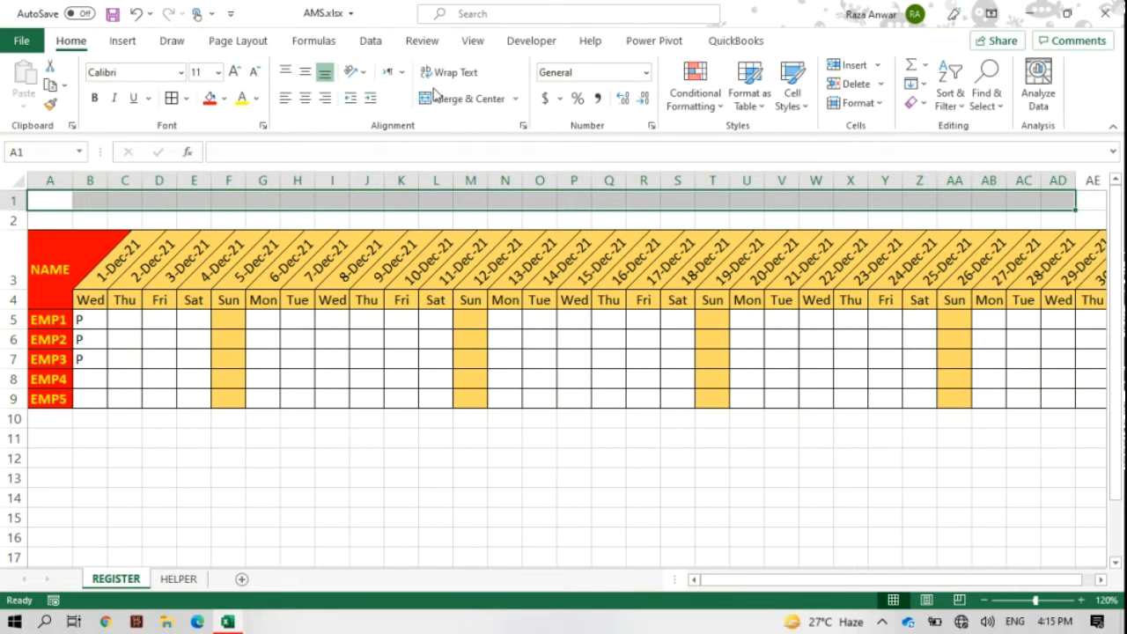
click(449, 100)
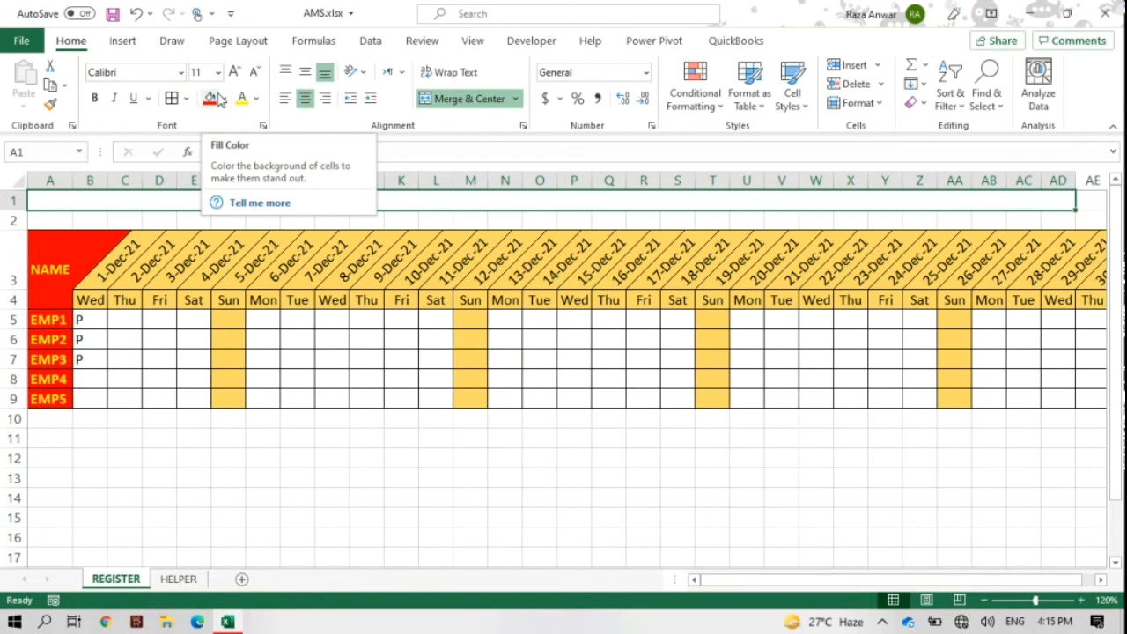
- Enter the title ATTENDENCE MANAGEMENT SYSTM in the merged cell A1
text(ATTE)
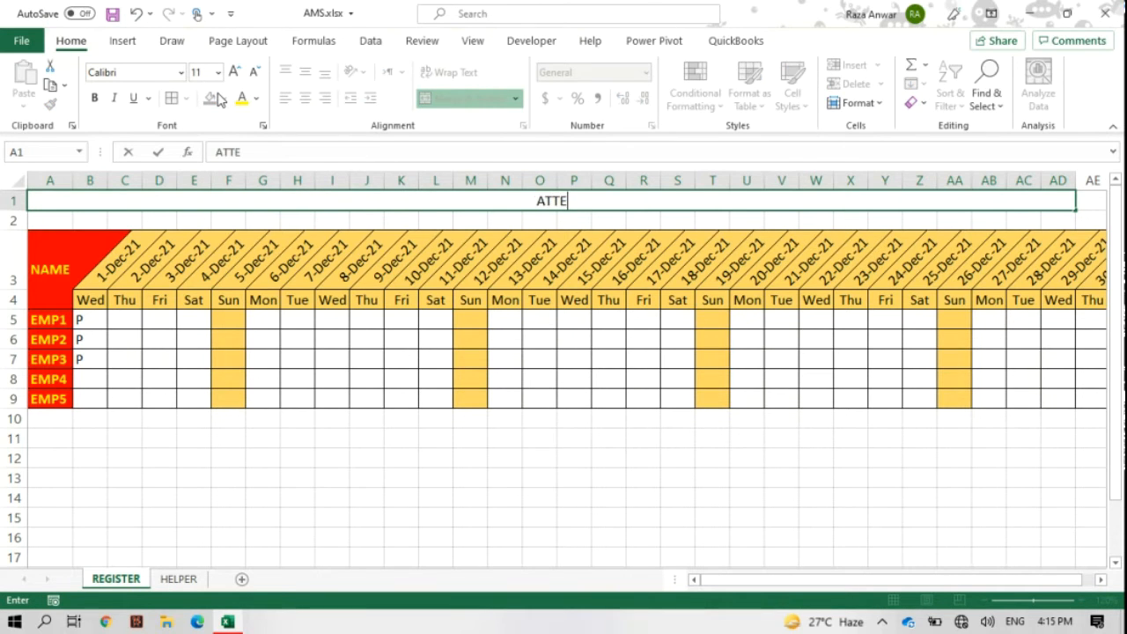
text(NDENCE MANA)
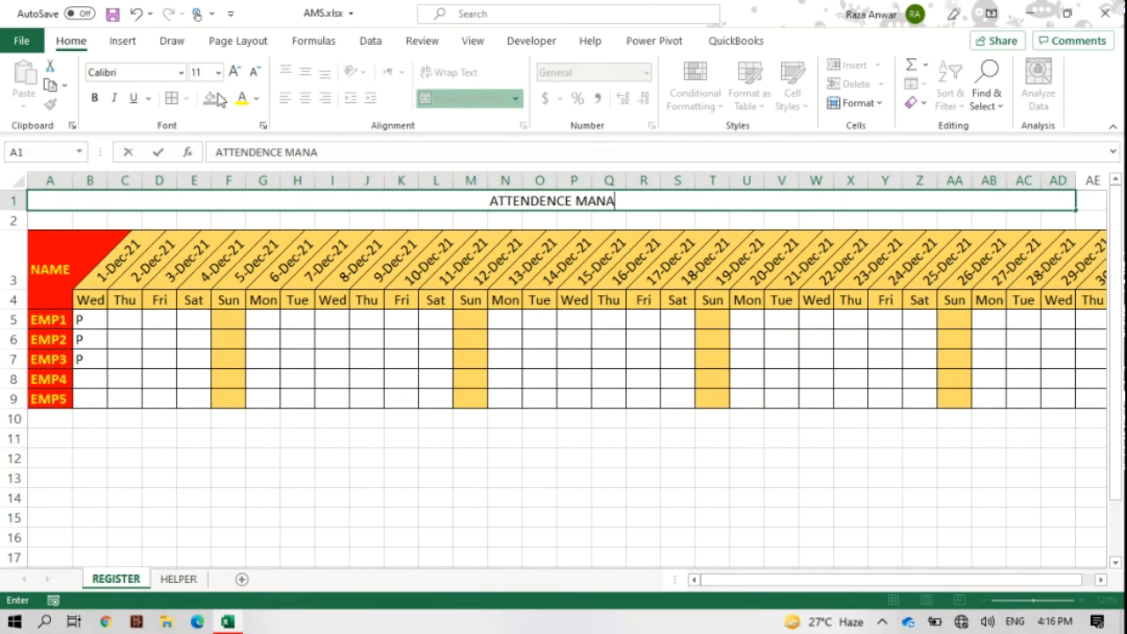
text(GEMENT SYSTE)
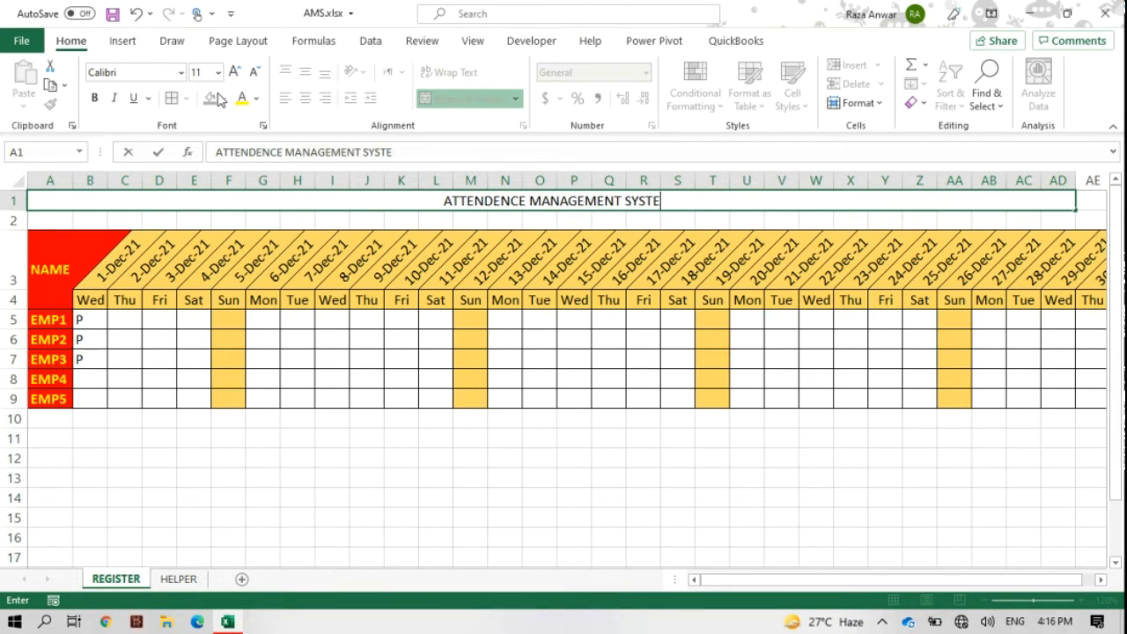
key(BackSpace)
text(M)
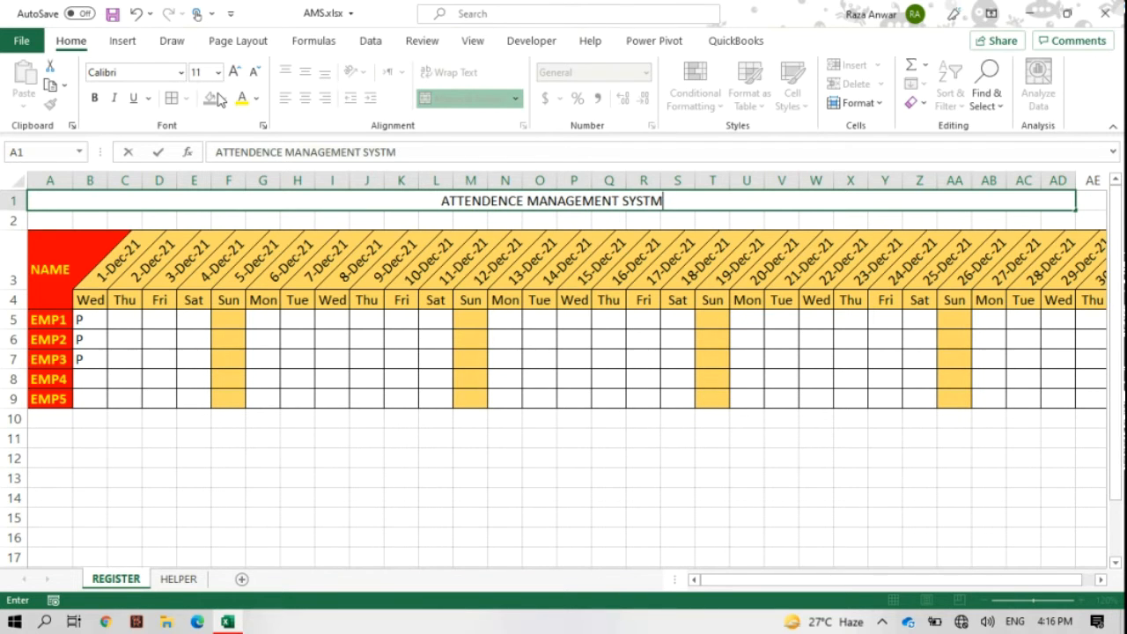
key(Return)
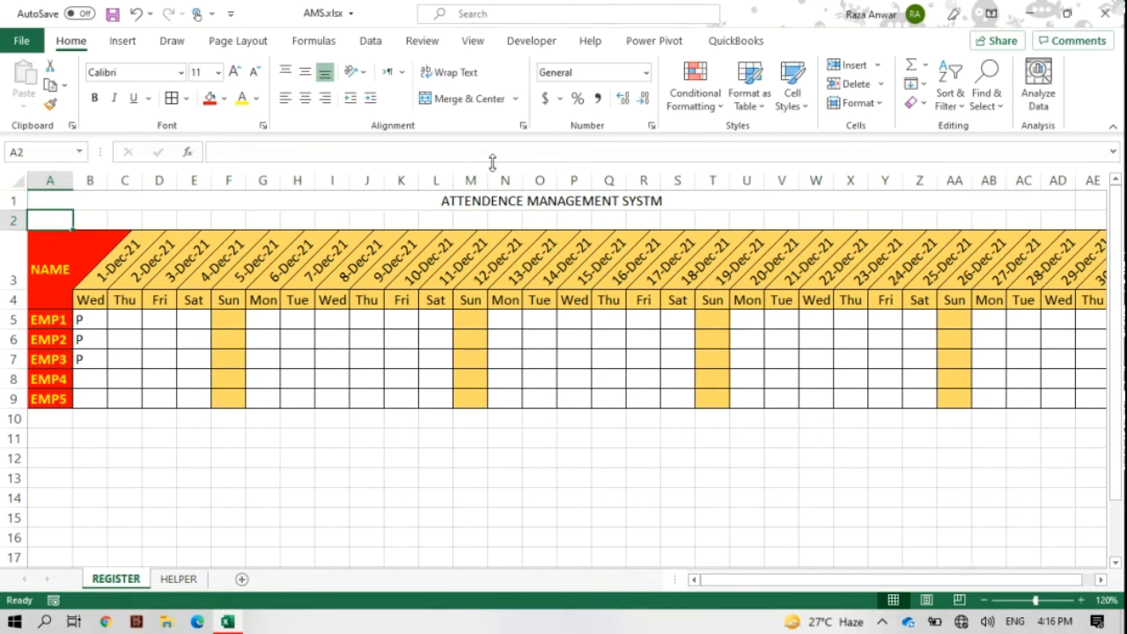
- Enlarge the title in A1 to font size 22 and make it bold
click(445, 197)
click(235, 71)
click(235, 71)
click(235, 72)
click(235, 72)
click(235, 71)
click(235, 72)
click(94, 97)
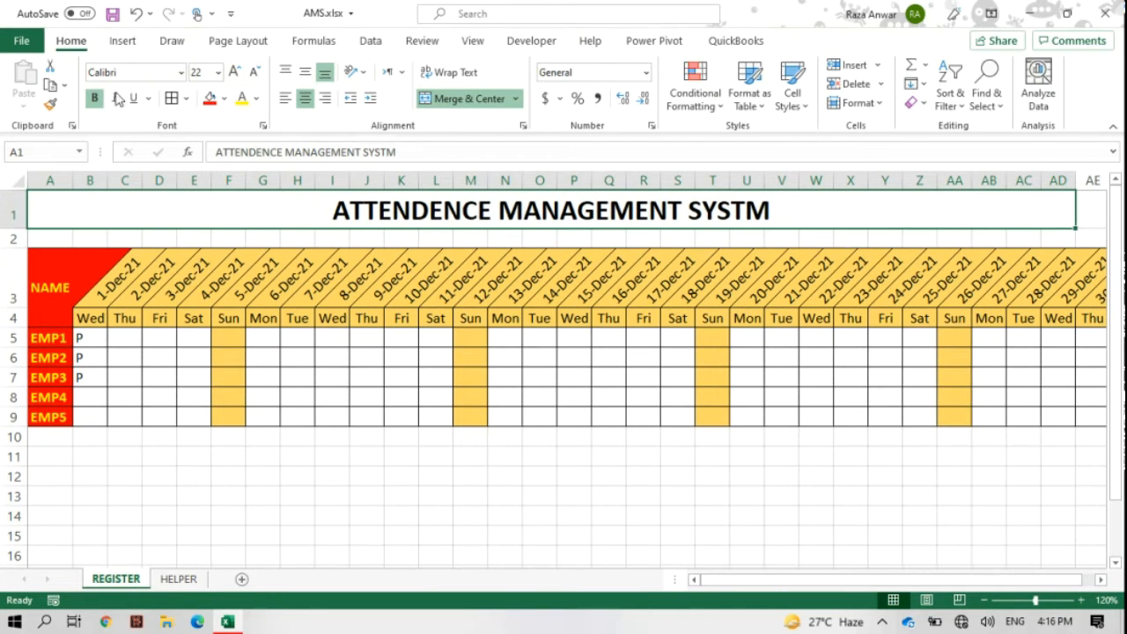
- Give the title cell a green fill and yellow font color
click(792, 88)
click(225, 99)
click(225, 99)
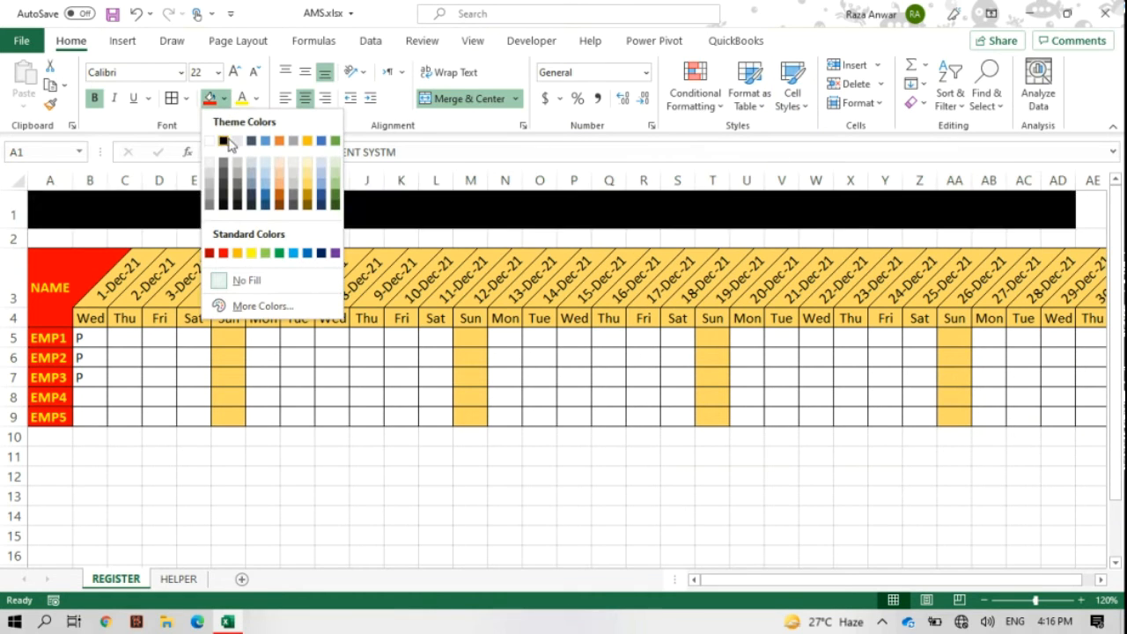
click(278, 254)
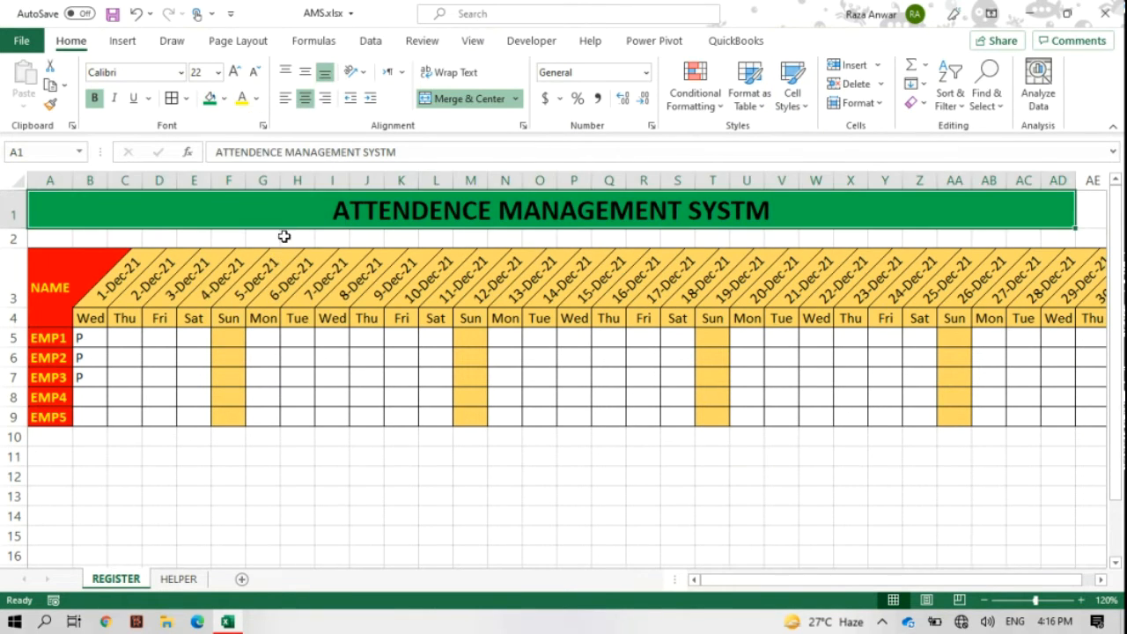
click(255, 98)
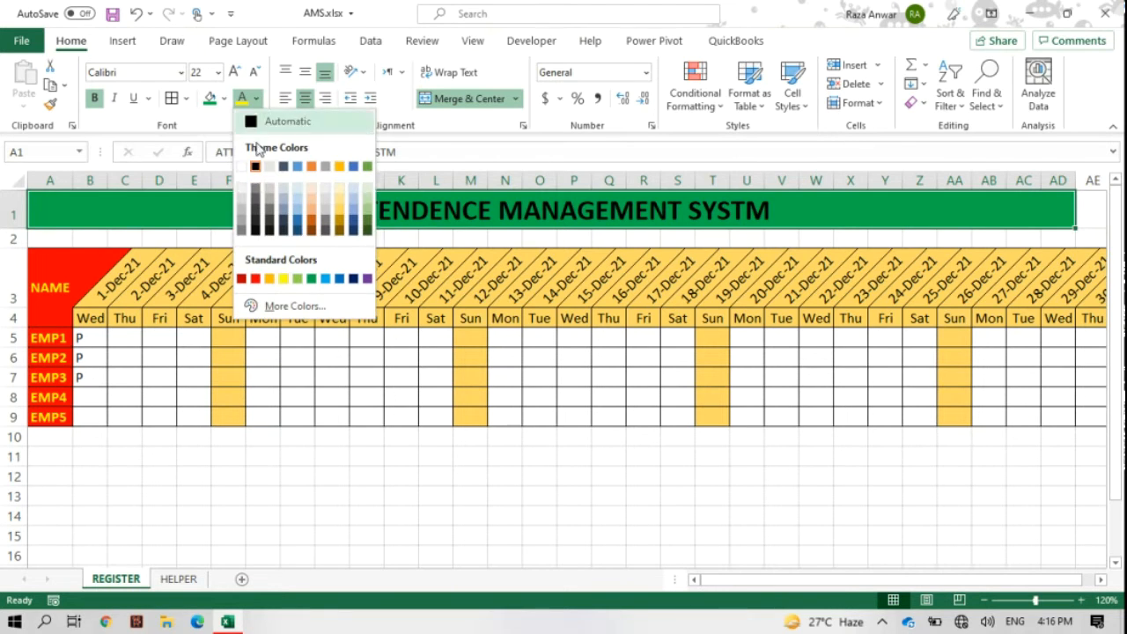
click(283, 279)
- Save the workbook and shrink the empty row 2 to a thin gap below the title
key(ctrl+s)
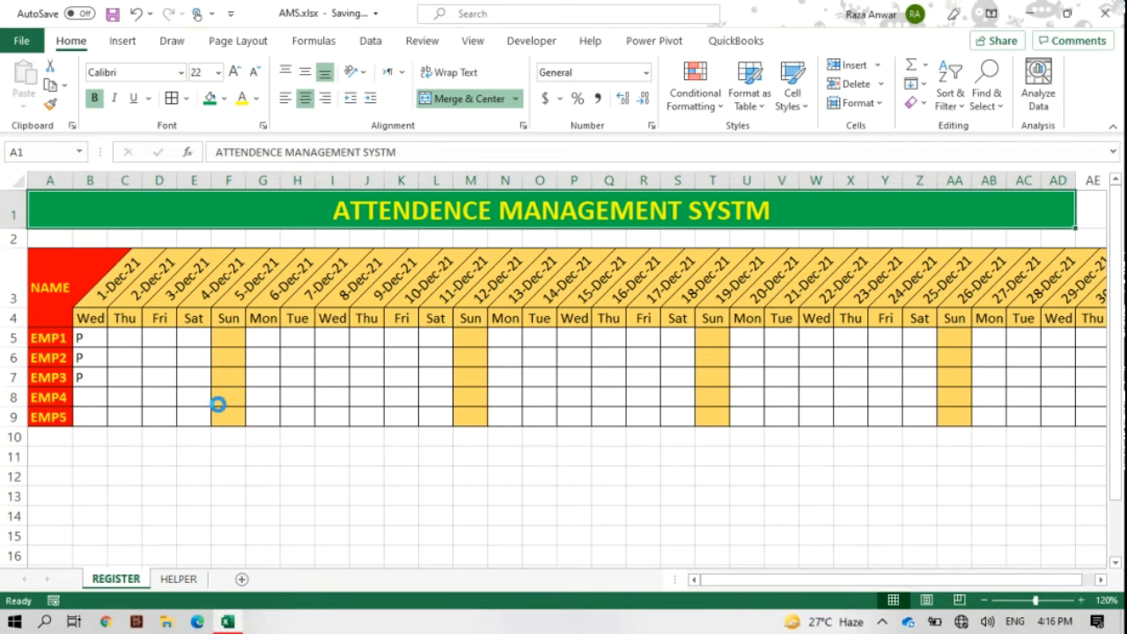
drag(17, 238, 14, 230)
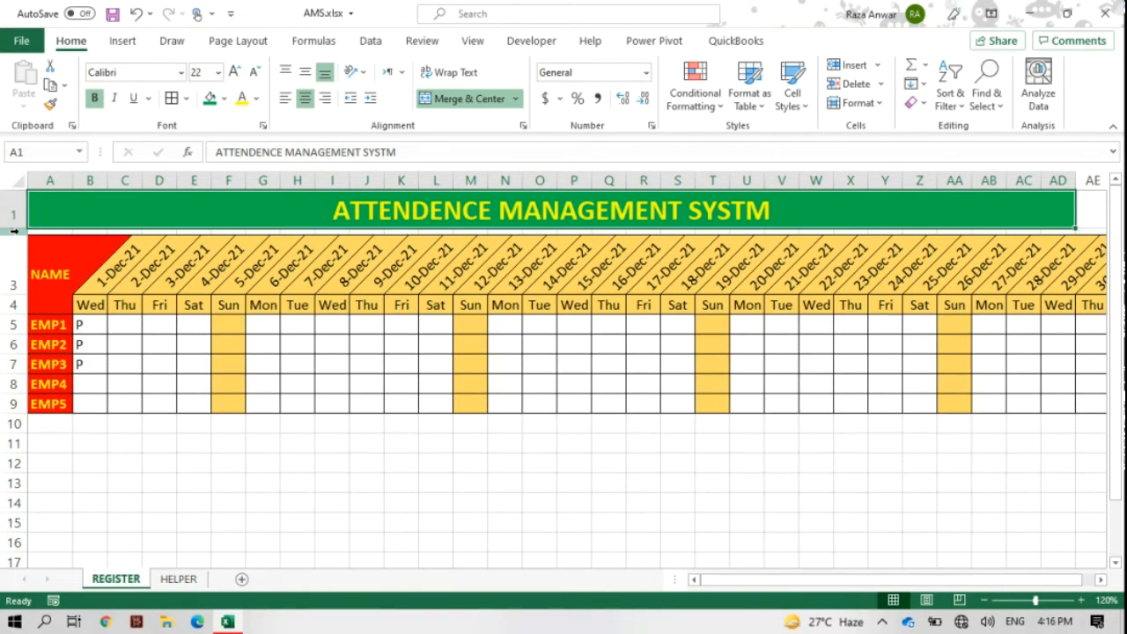
click(264, 525)
- Enter the header NAME in cell A12 below the attendance table
click(57, 467)
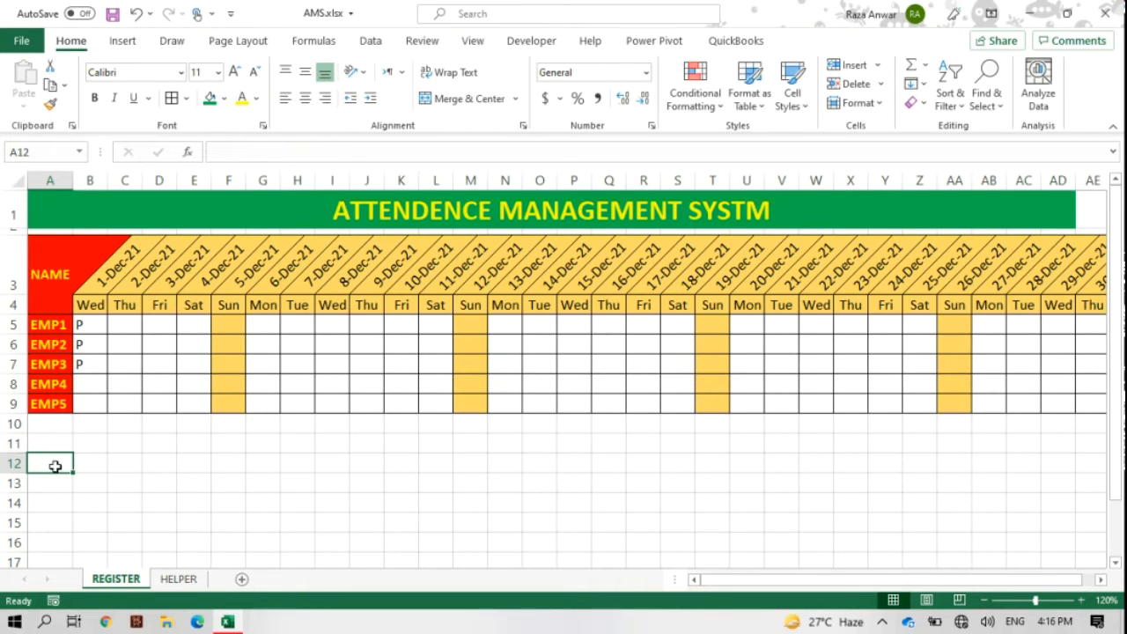
text(NAME)
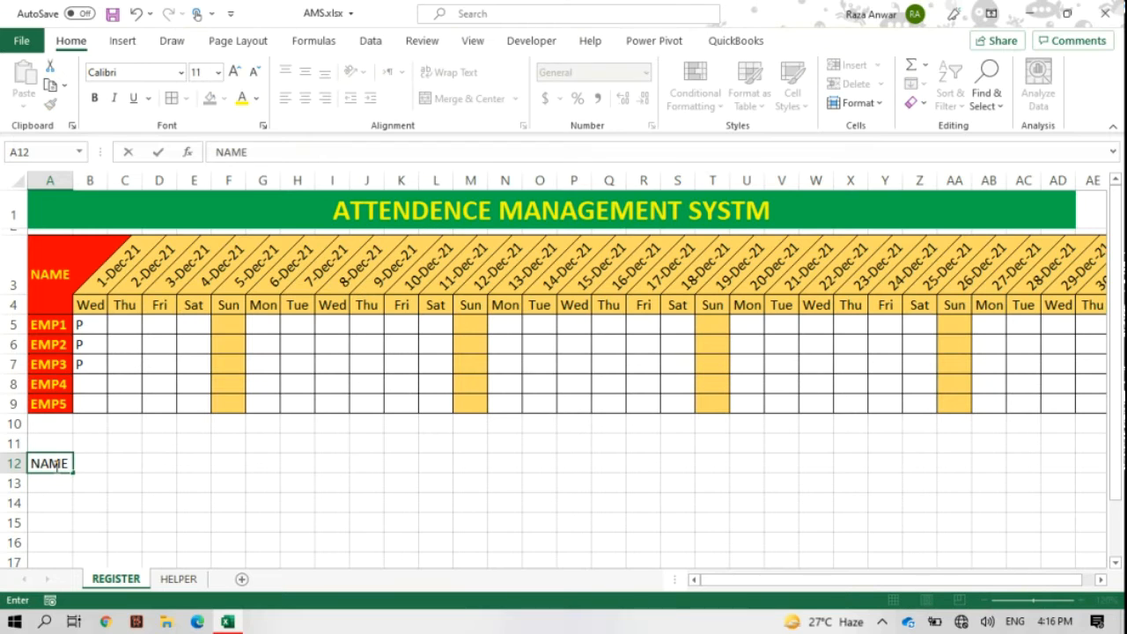
key(Return)
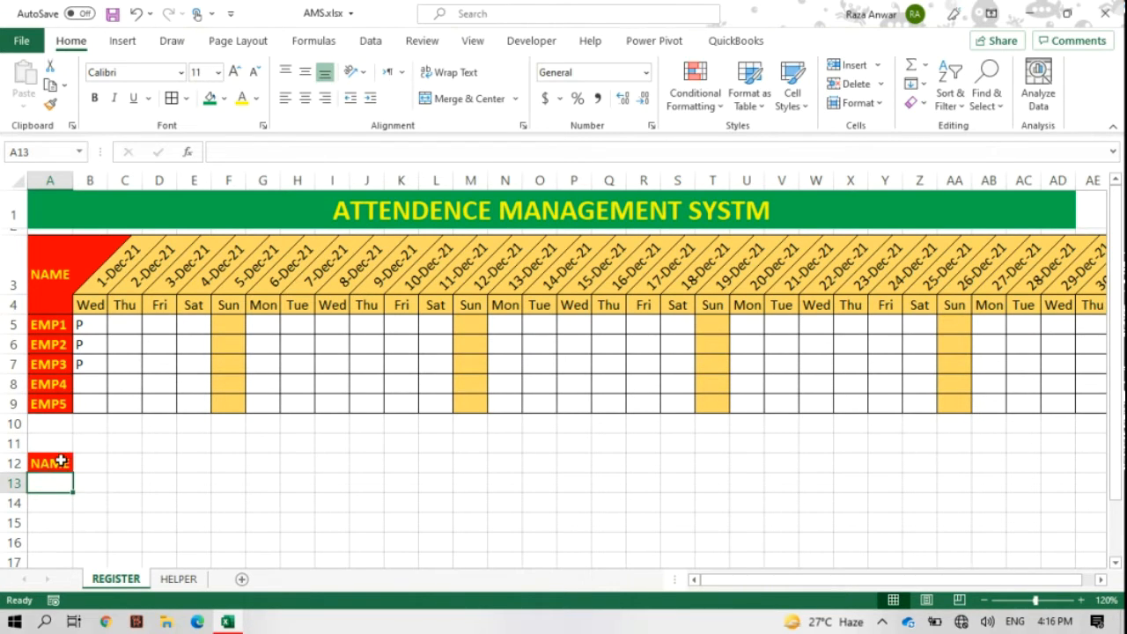
- Link cell A13 to the first employee name with =A5 and fill the formula down to A17
text(=)
click(45, 325)
key(Return)
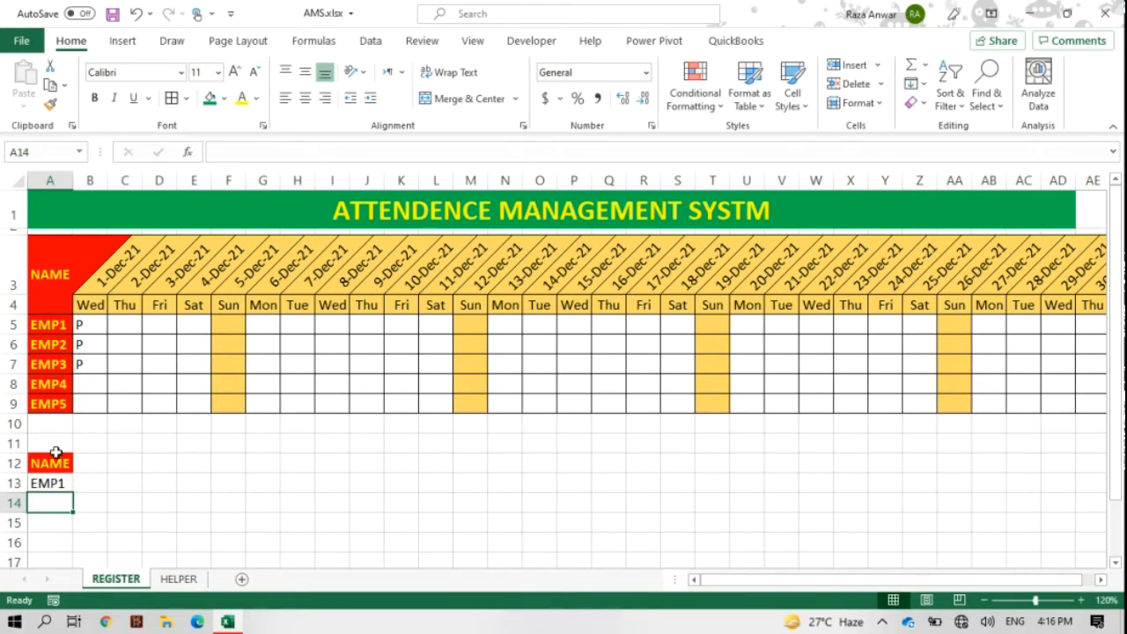
click(57, 483)
drag(73, 491, 85, 560)
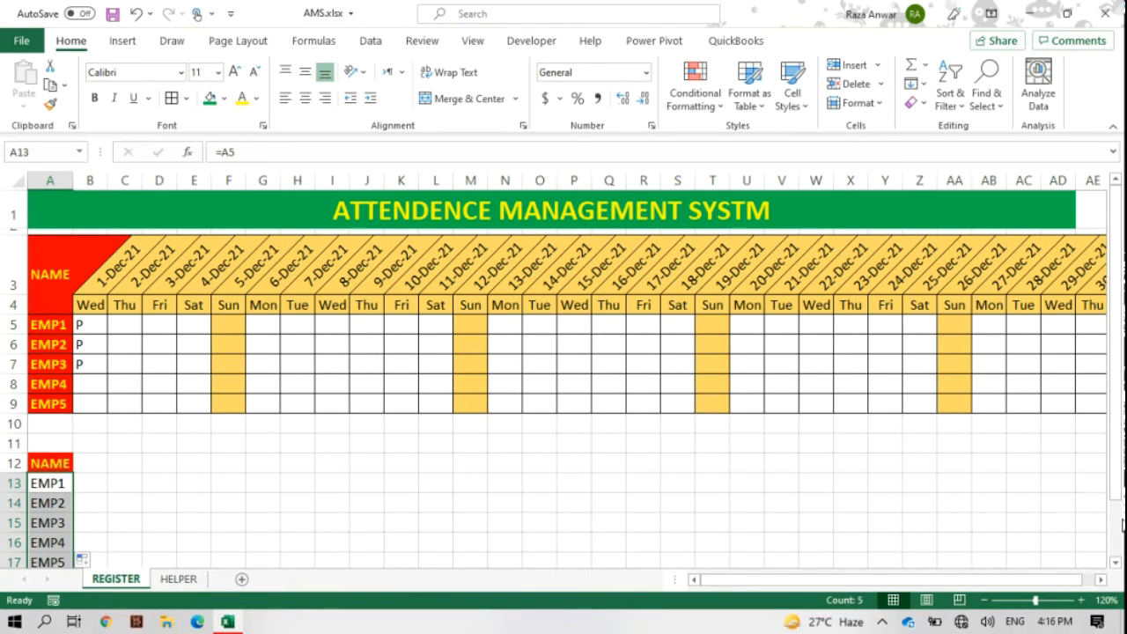
- Shrink the empty row 11 to a thin gap above the second table
click(1115, 564)
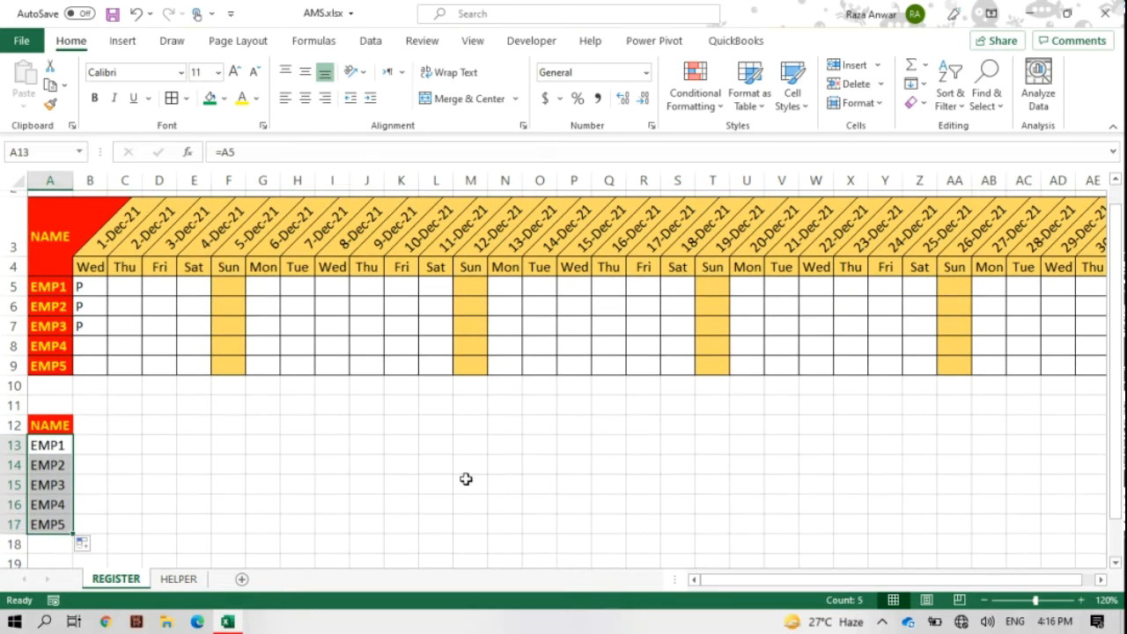
drag(13, 415, 15, 403)
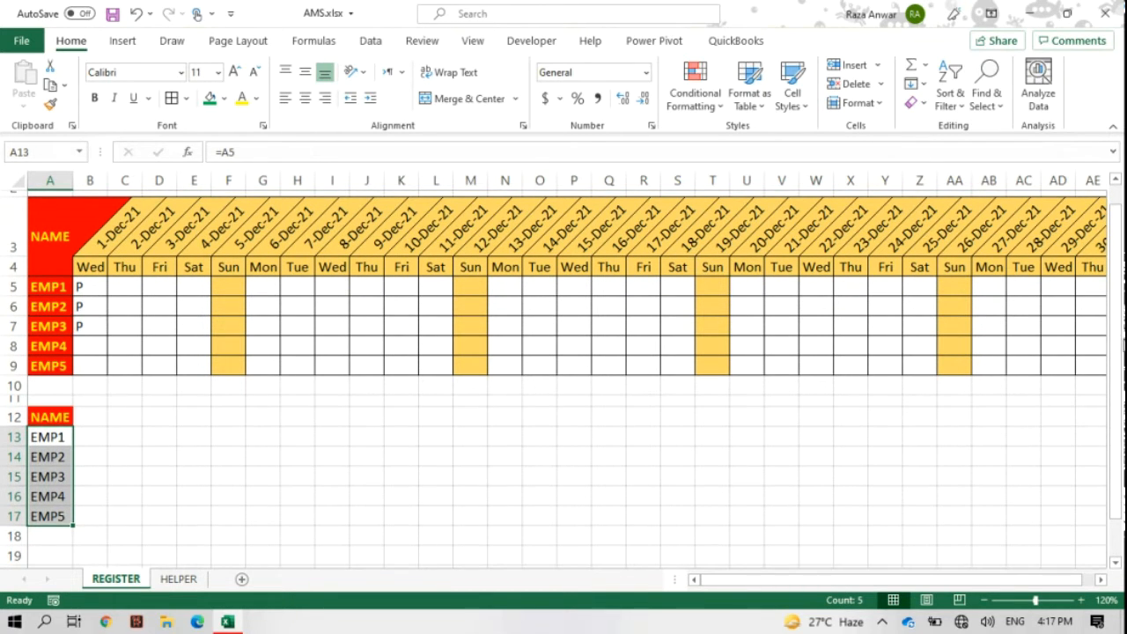
drag(1116, 343, 1116, 327)
- Merge and center B12:D12 and enter the header PRESENT
click(93, 453)
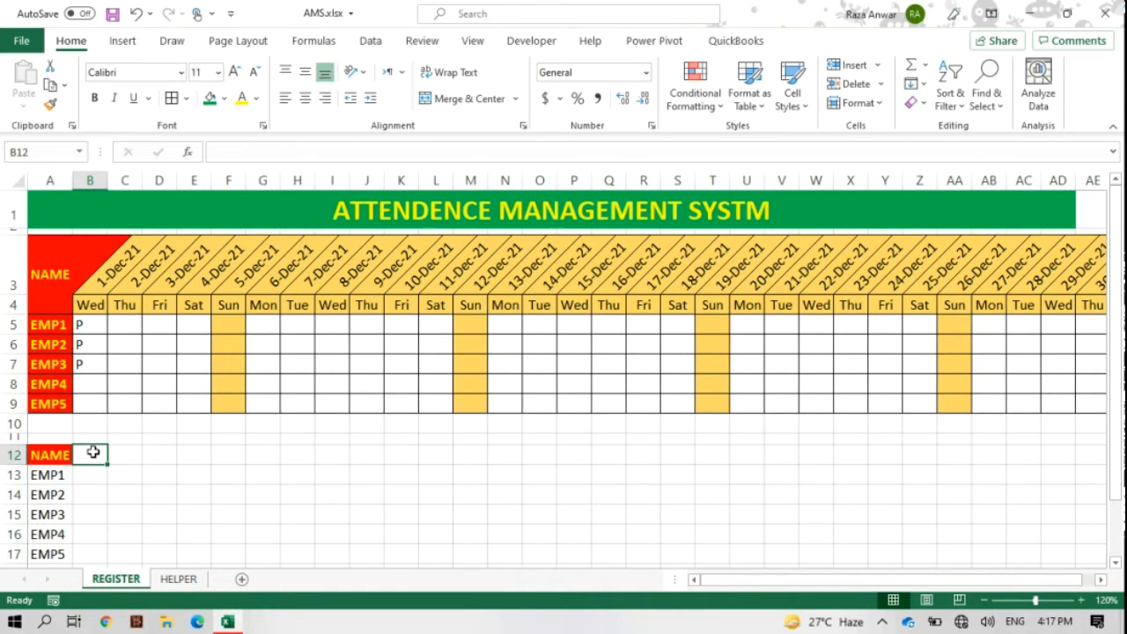
drag(93, 452, 123, 452)
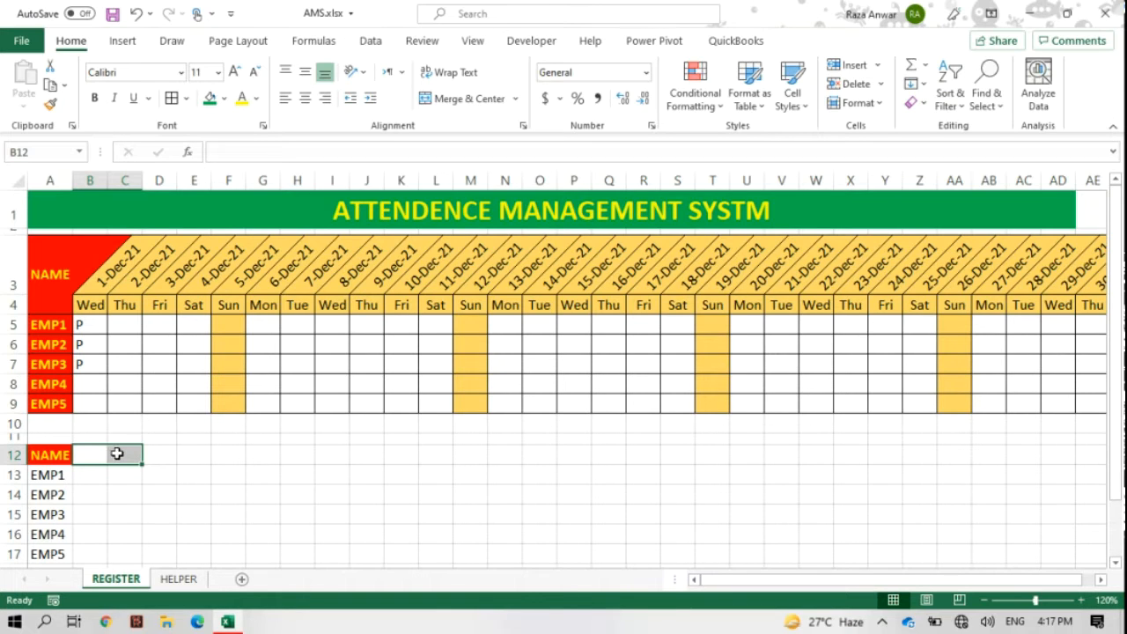
drag(88, 452, 146, 452)
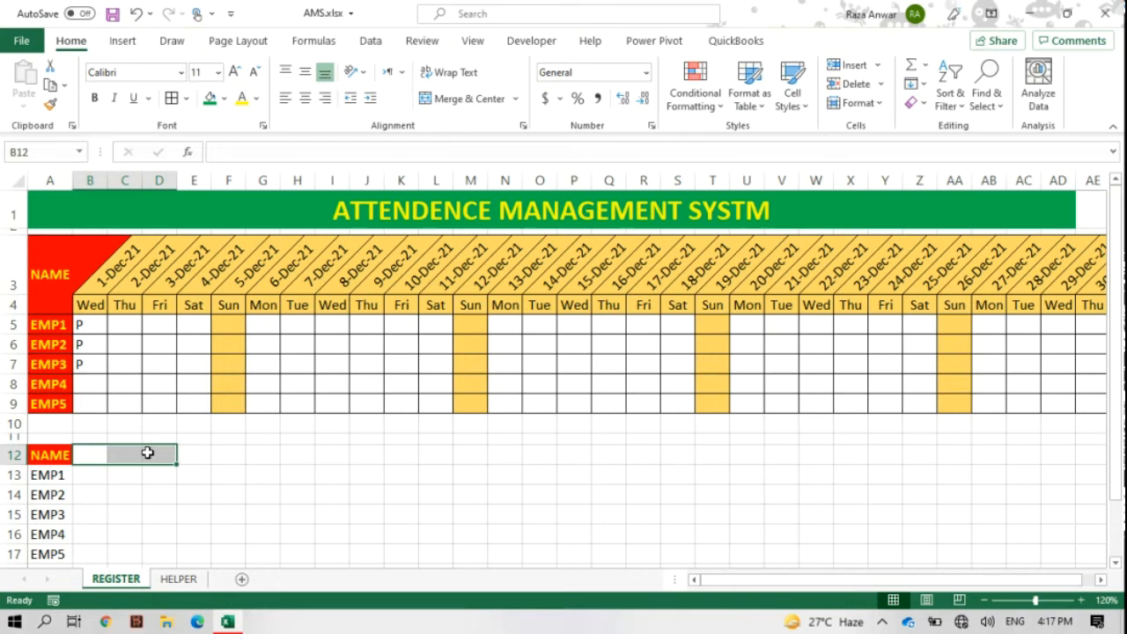
click(458, 99)
text(PRE)
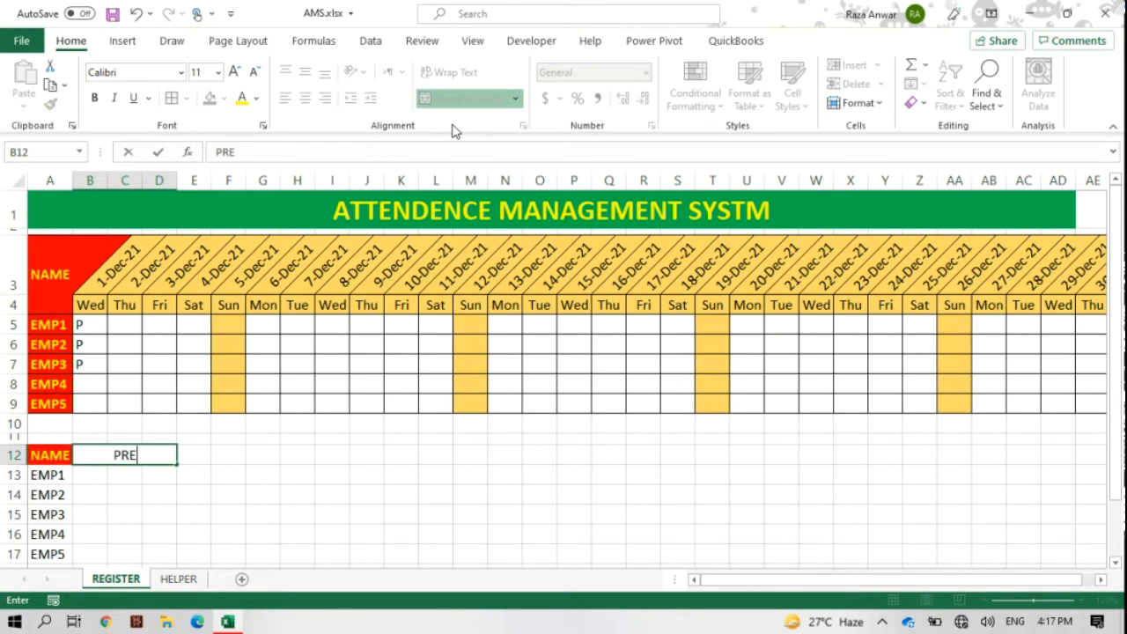
text(SENT)
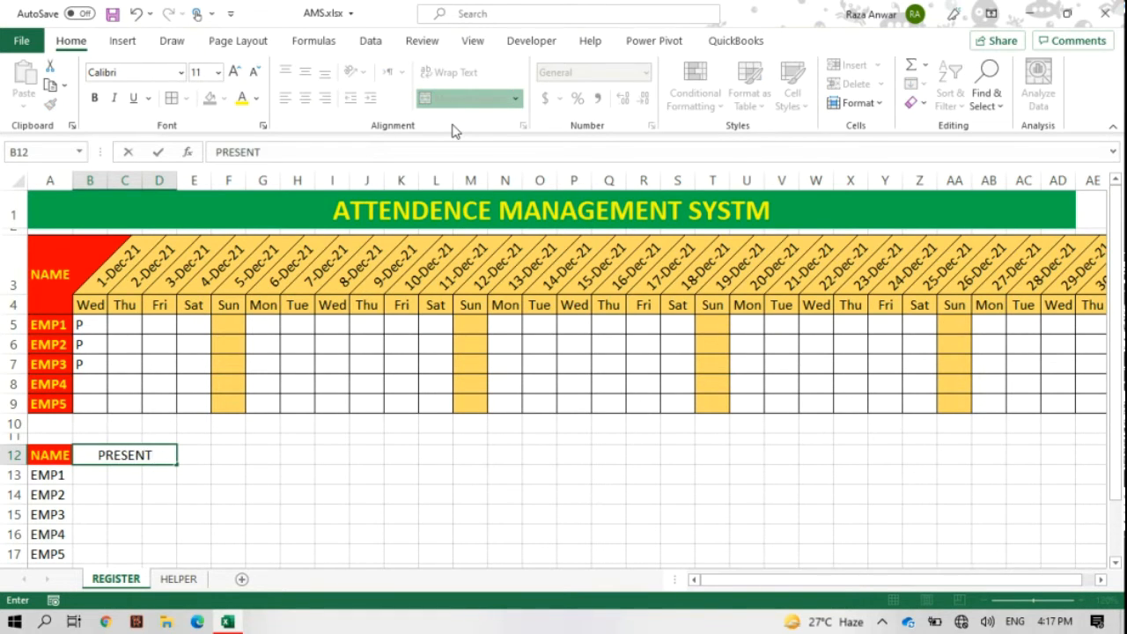
key(Tab)
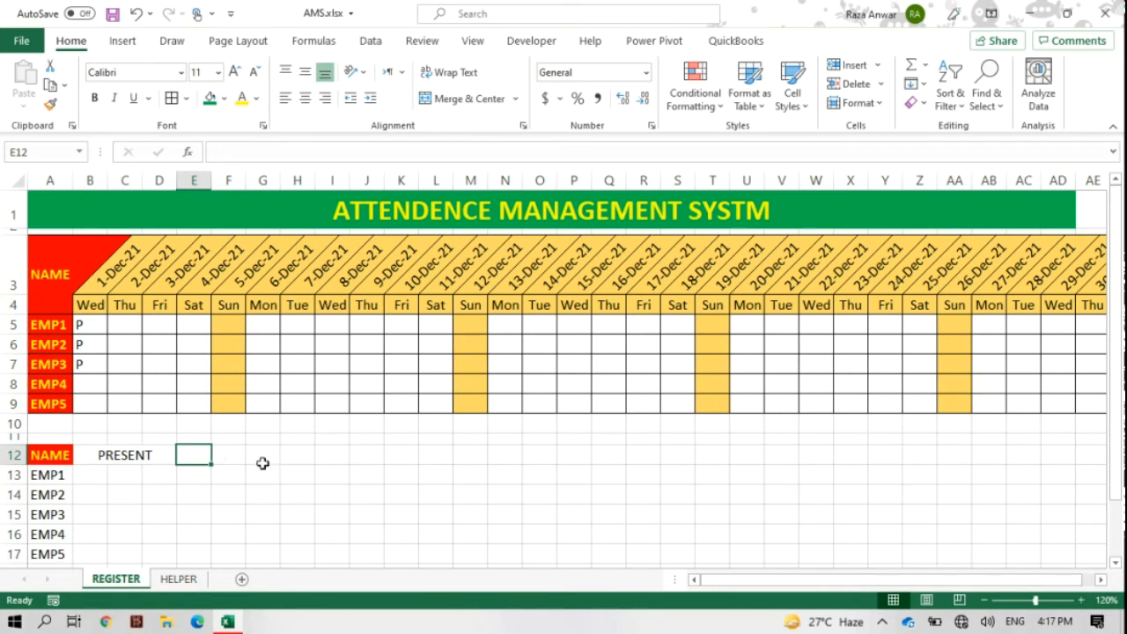
- Merge and center E12:G12 and H12:J12, and enter the headers ABSENT and LEAVE in them
drag(204, 457, 357, 447)
click(449, 98)
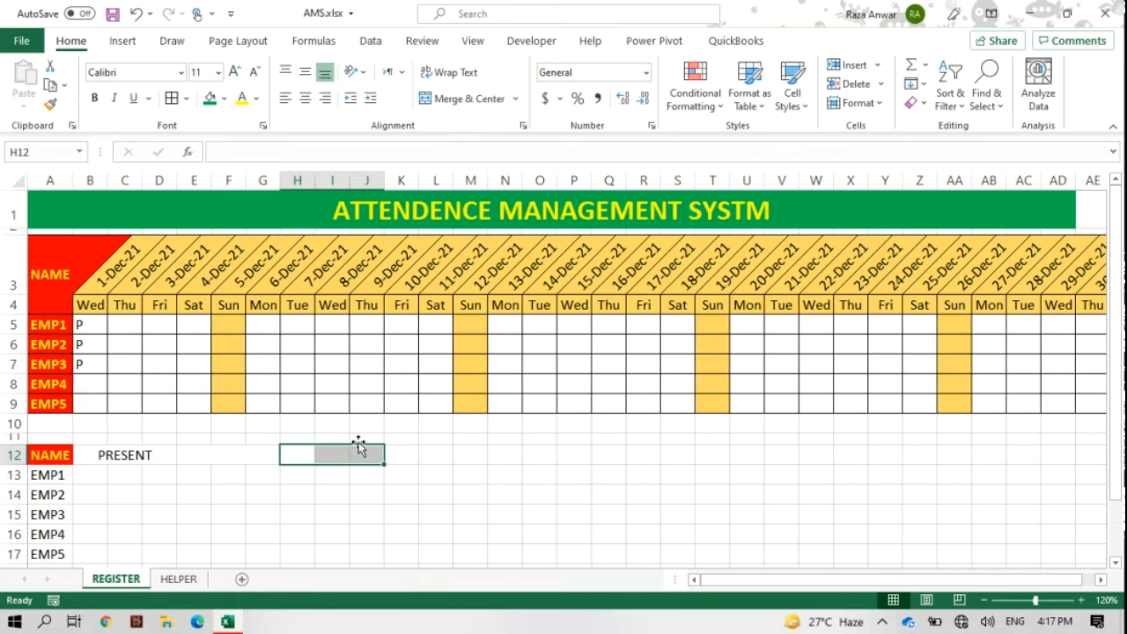
click(449, 98)
click(240, 451)
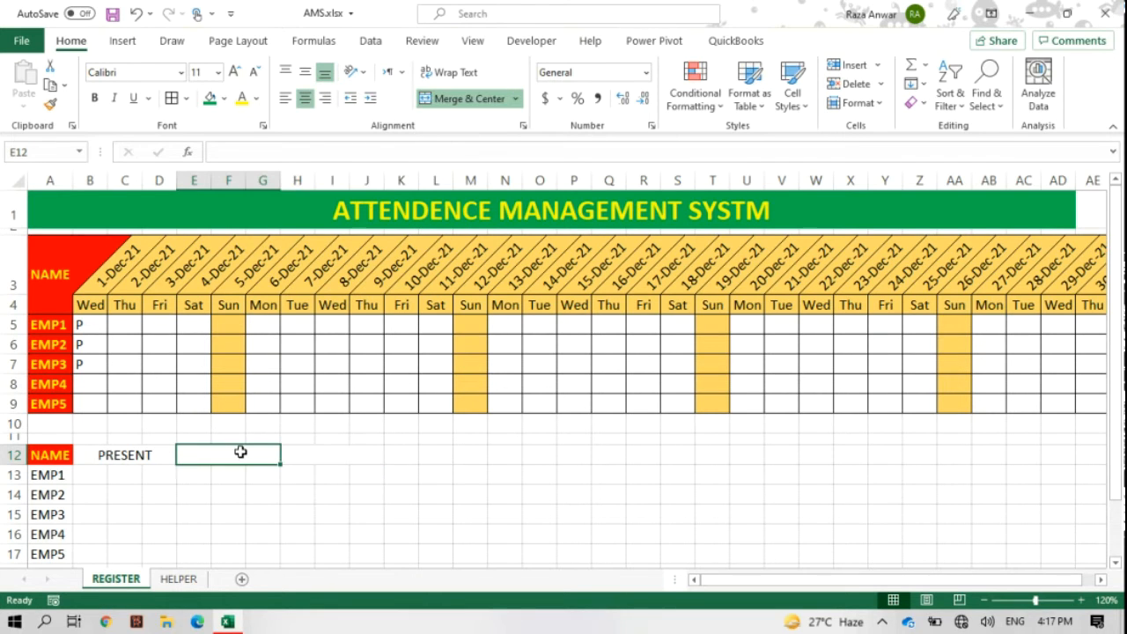
text(ABSENT)
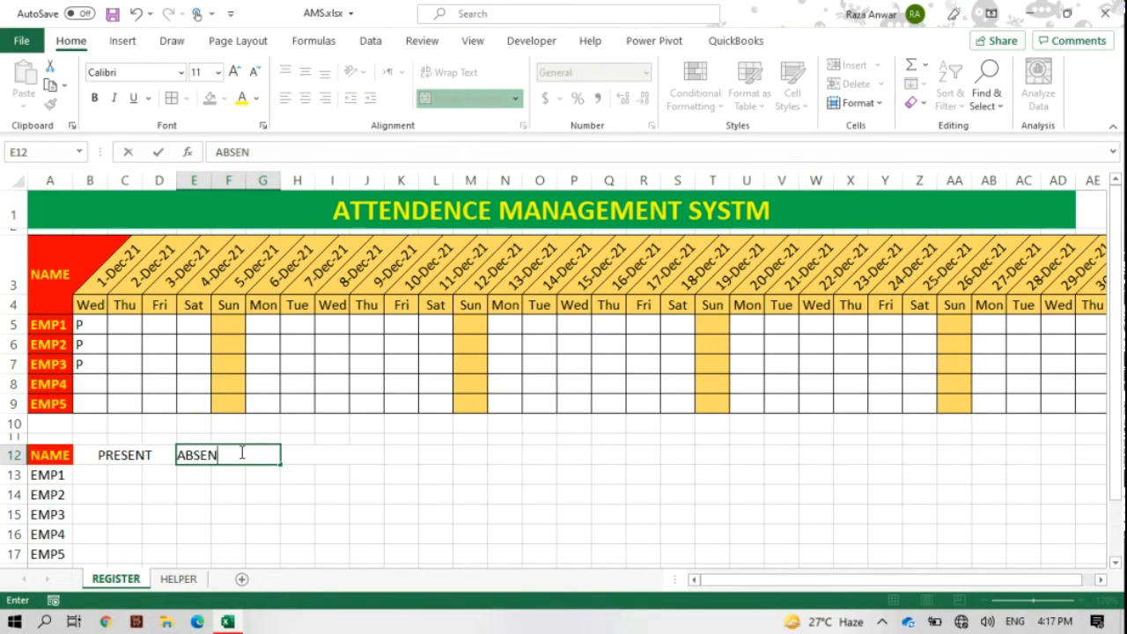
key(Tab)
text(LEA)
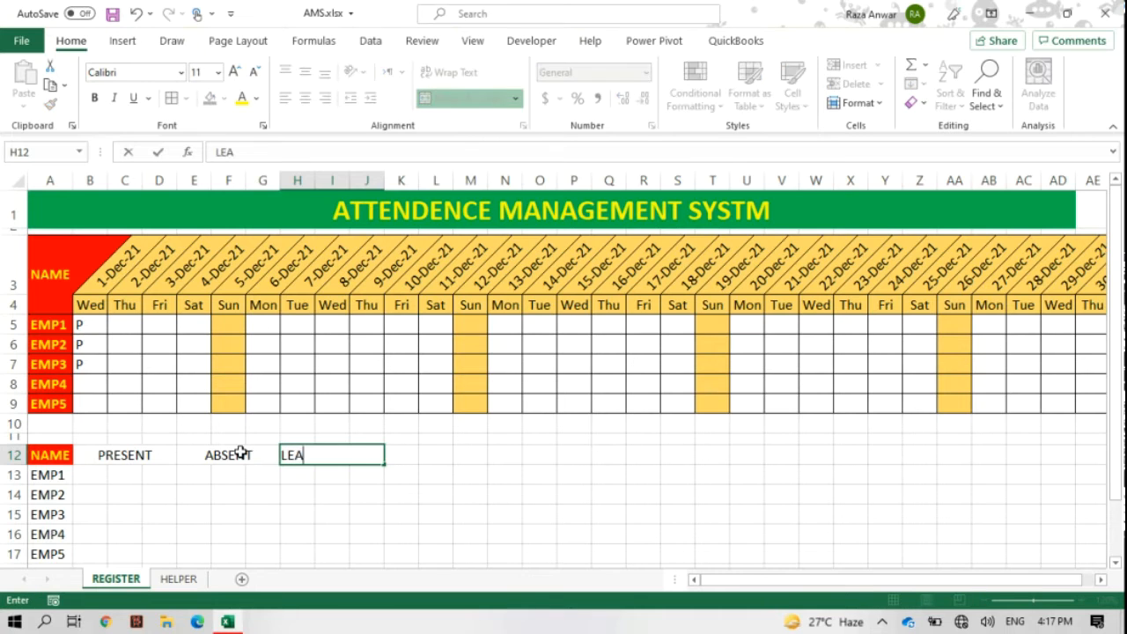
text(VE)
key(Tab)
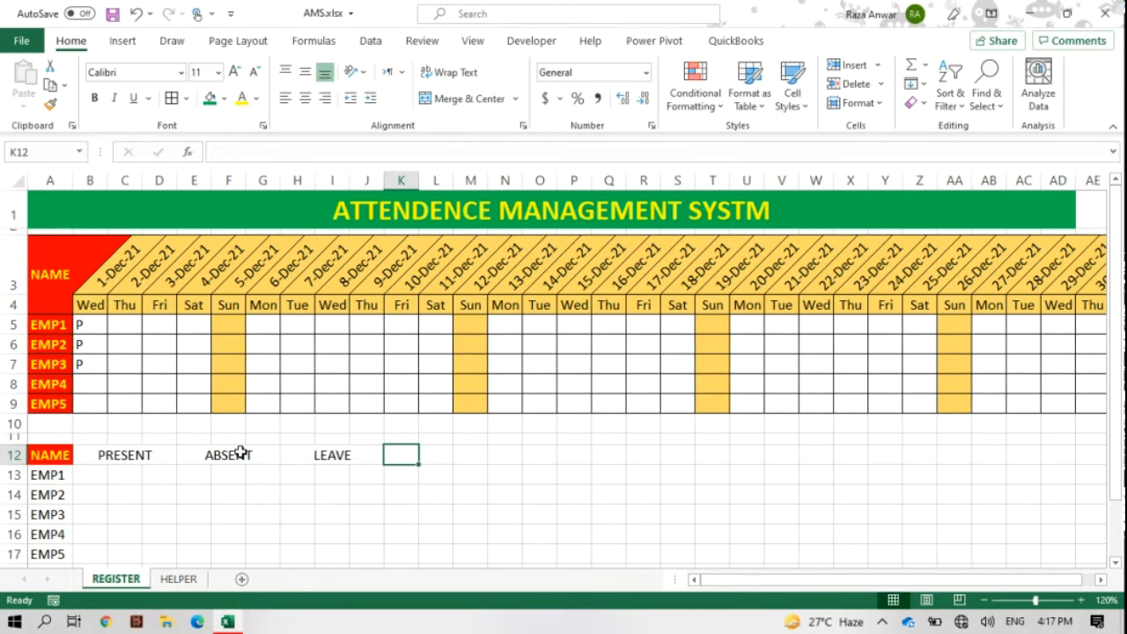
- Merge and center K12:L12 and enter the header %AGE
drag(411, 454, 431, 455)
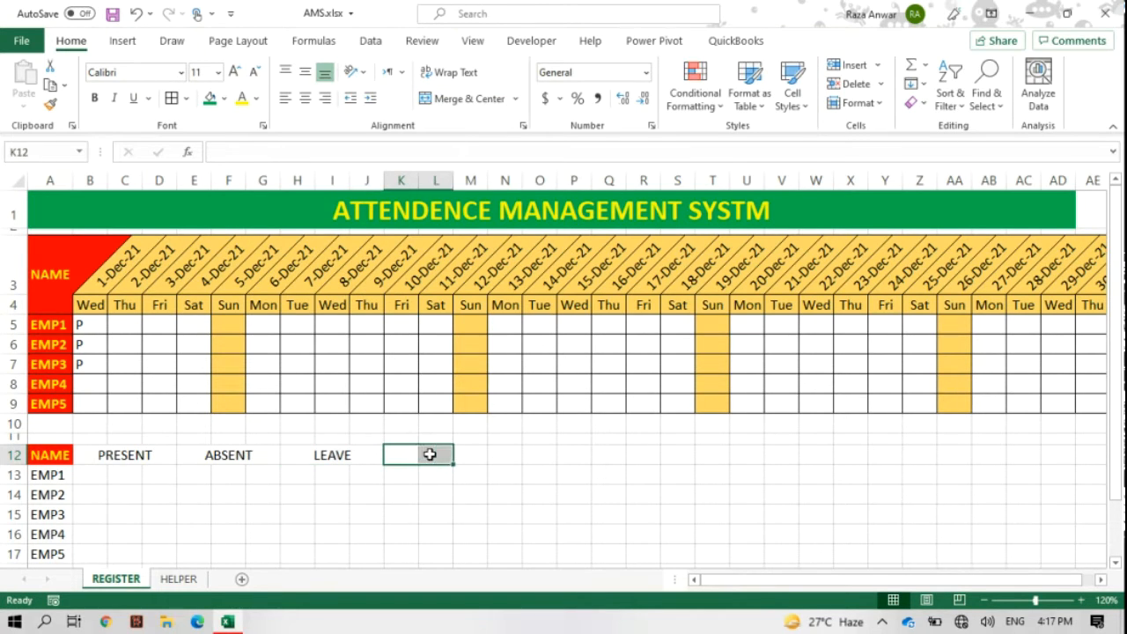
click(429, 99)
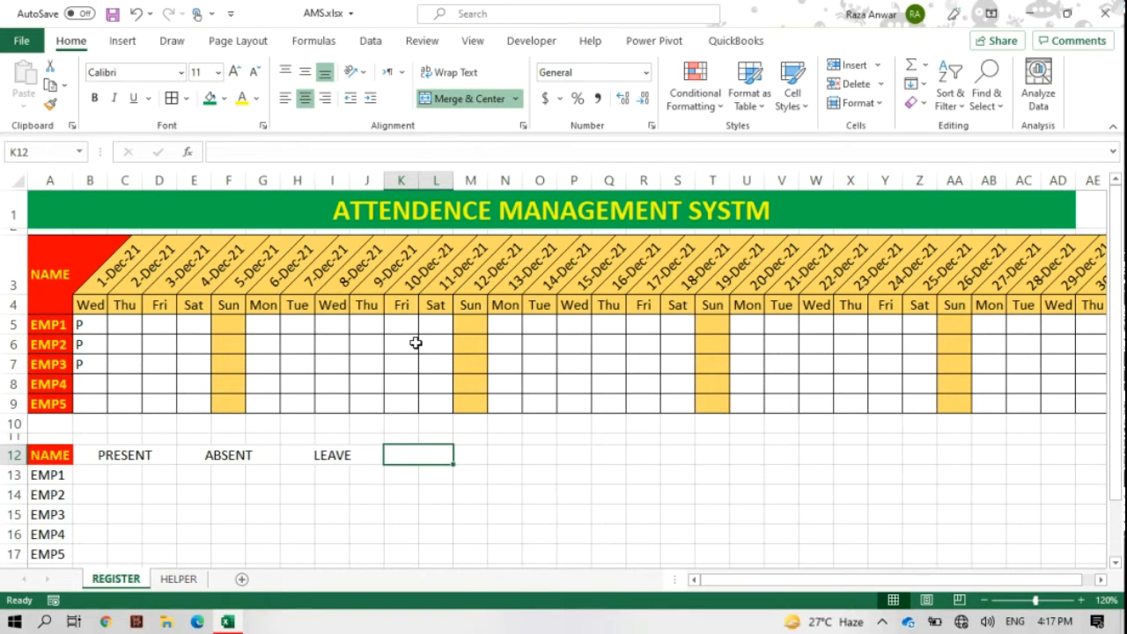
text(%AGE)
key(Return)
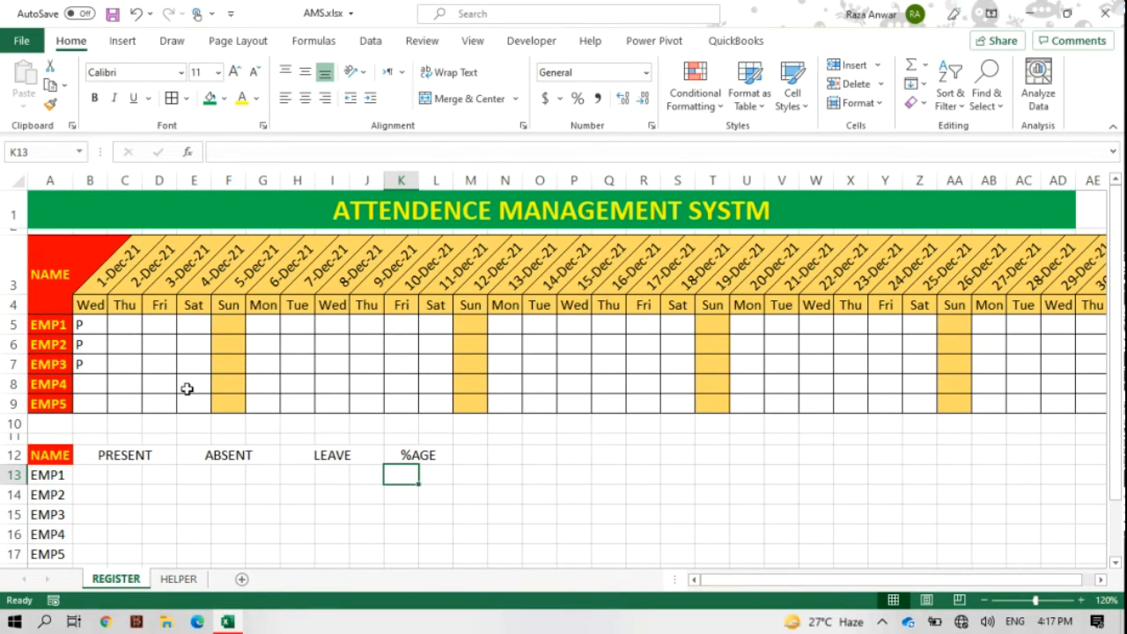
- Apply all borders to the second table, A12:L17
click(68, 454)
drag(68, 455, 415, 552)
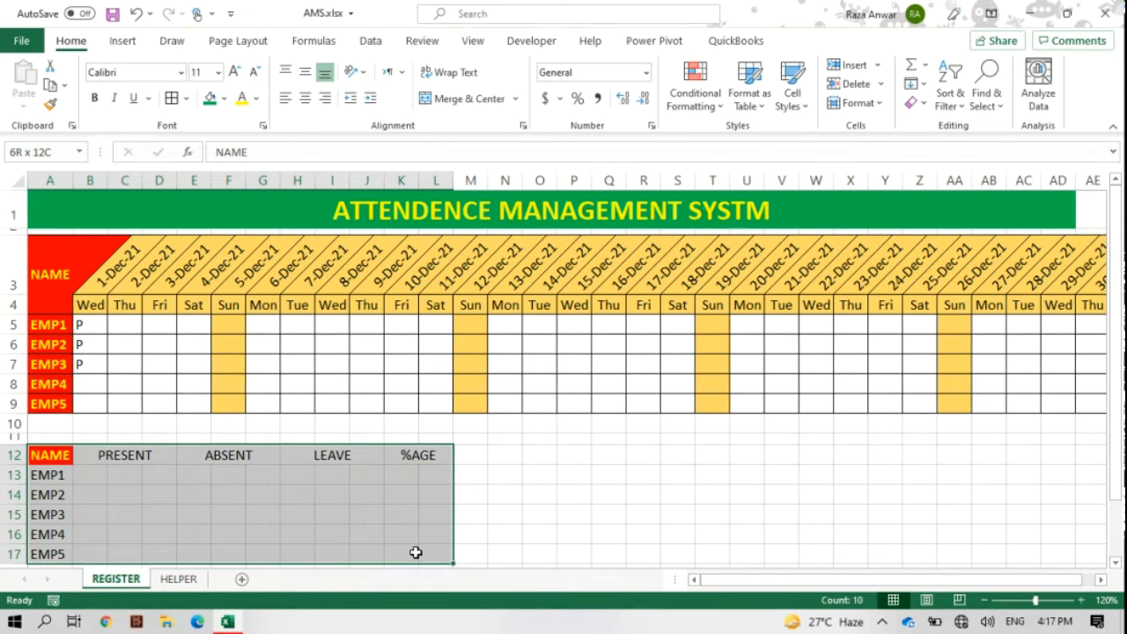
click(171, 101)
- Merge and center B13:D13 under PRESENT and copy the merged cell to rows 14 through 17
drag(95, 475, 150, 474)
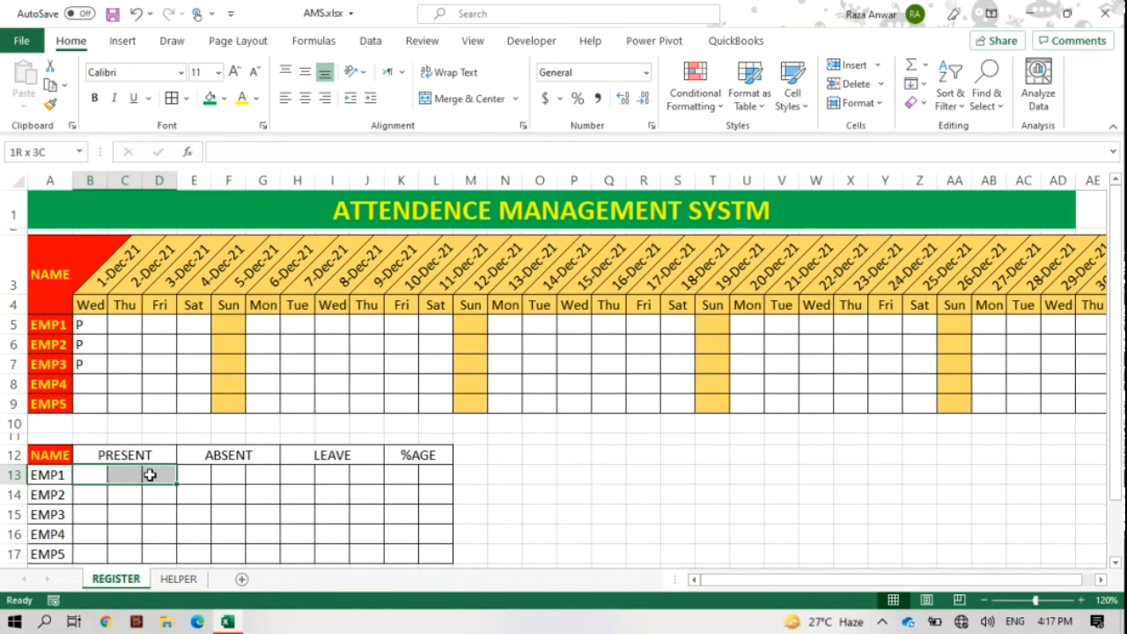
click(462, 99)
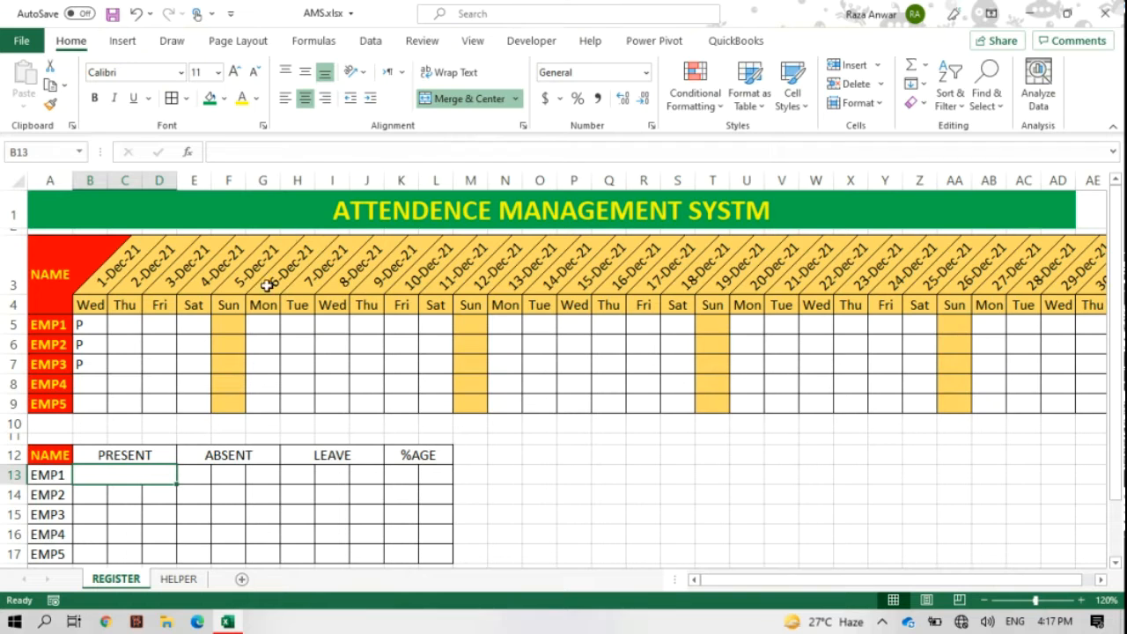
key(ctrl+c)
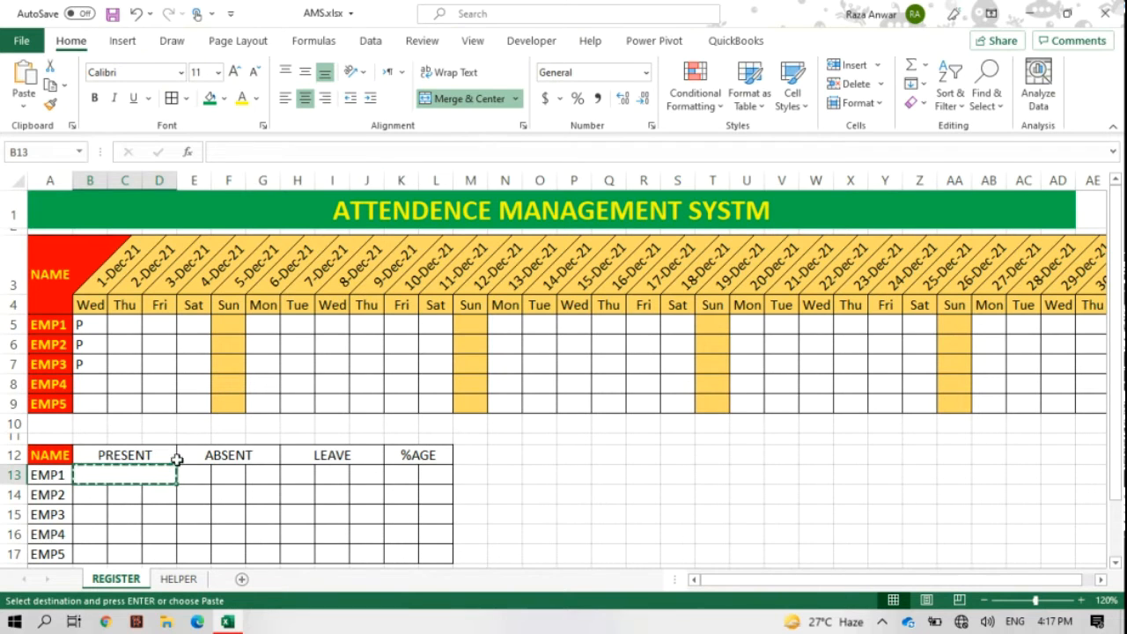
click(117, 495)
key(ctrl+v)
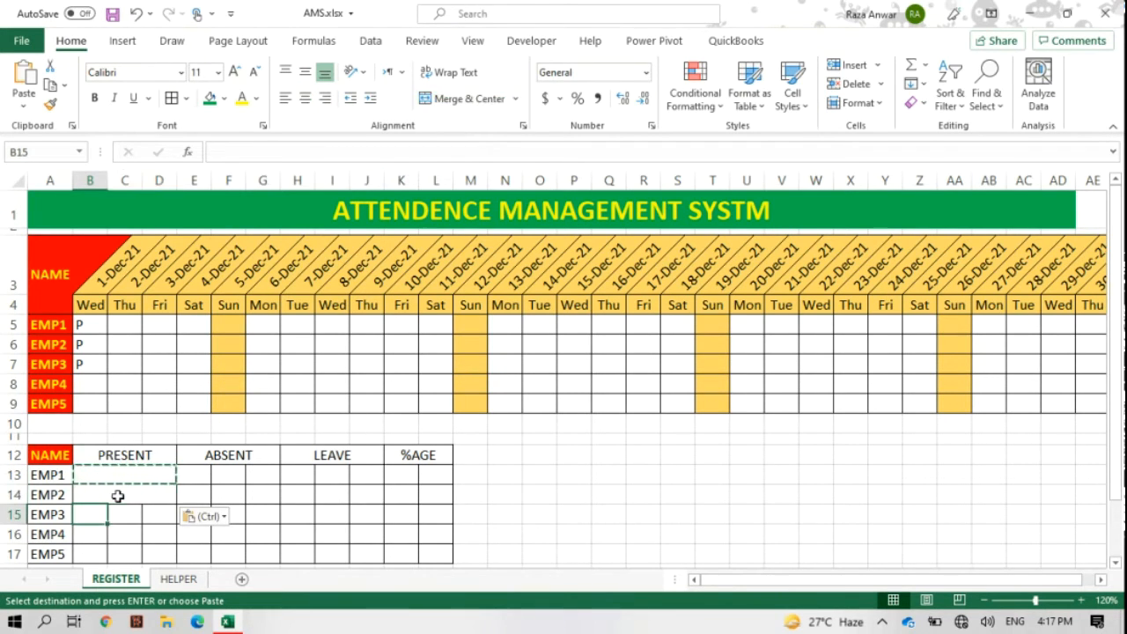
key(Down)
key(ctrl+v)
key(Down)
key(ctrl+v)
key(Down)
key(ctrl+v)
- Copy the merged ABSENT header cell into rows 13 through 17 of columns E to G
key(Up)
key(Up)
key(Up)
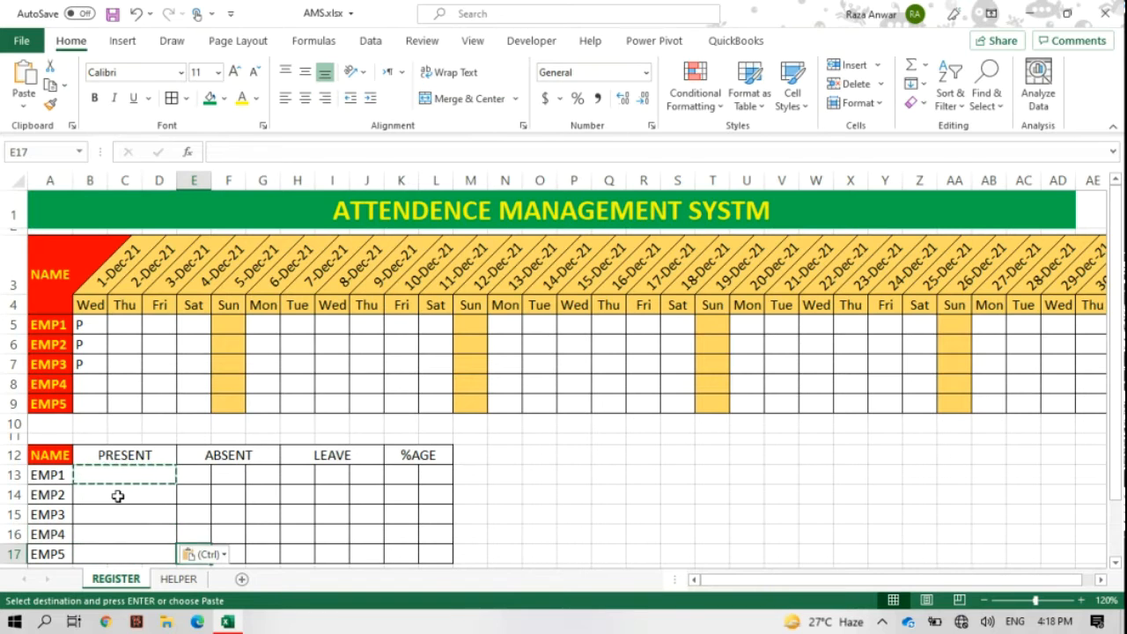
key(Right)
key(Up)
key(Up)
key(ctrl+c)
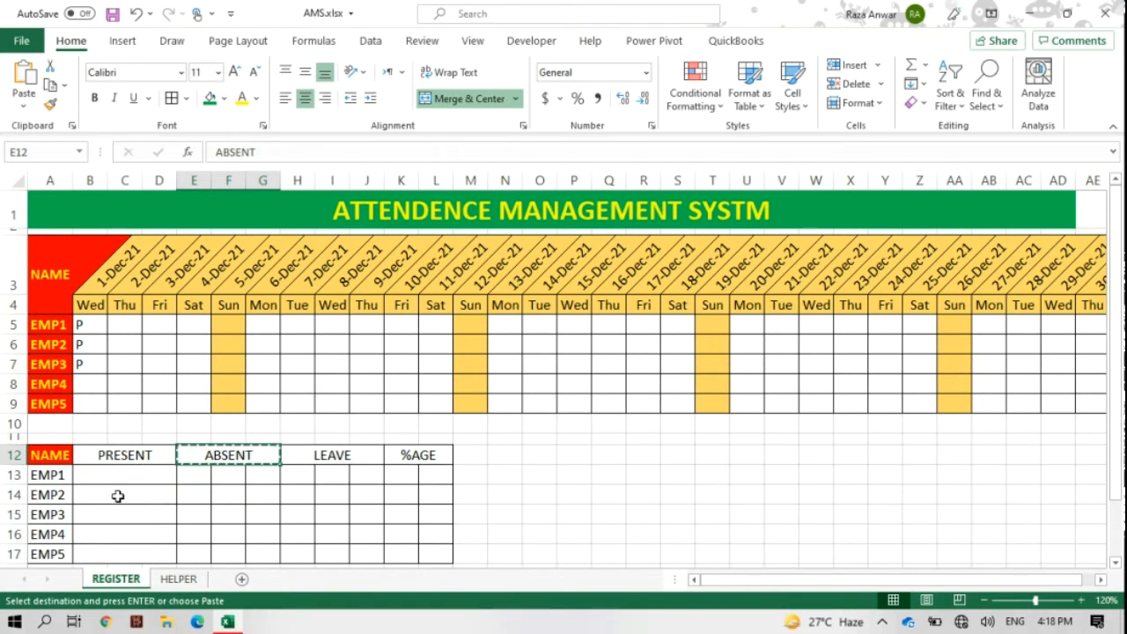
key(Down)
key(ctrl+v)
key(Down)
key(ctrl+v)
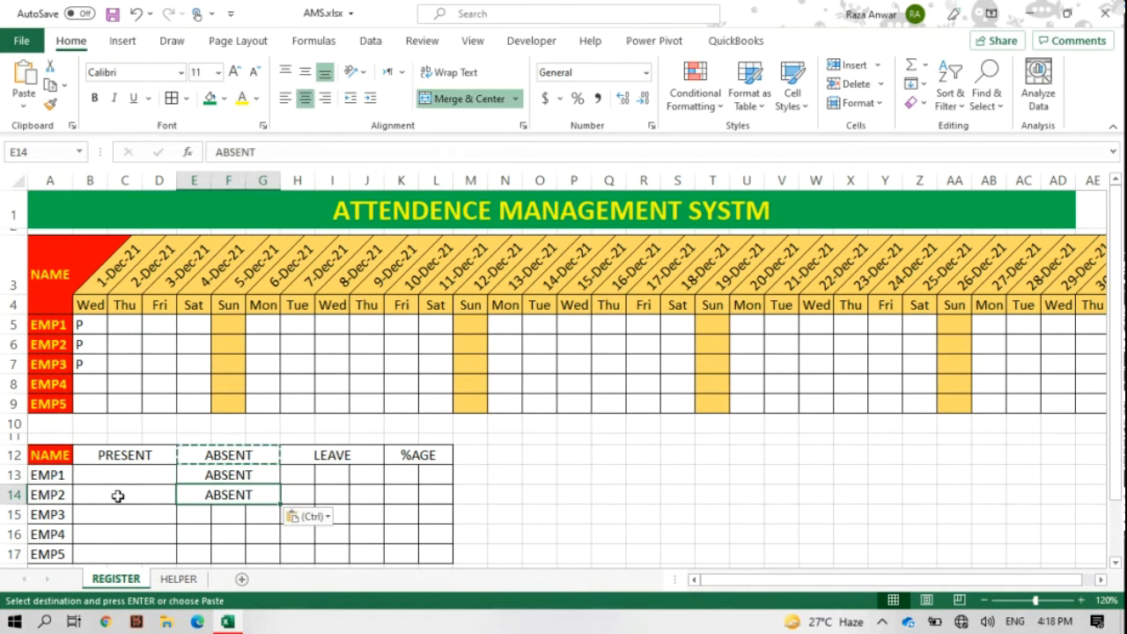
key(Down)
key(ctrl+v)
key(Down)
key(ctrl+v)
key(Down)
key(ctrl+v)
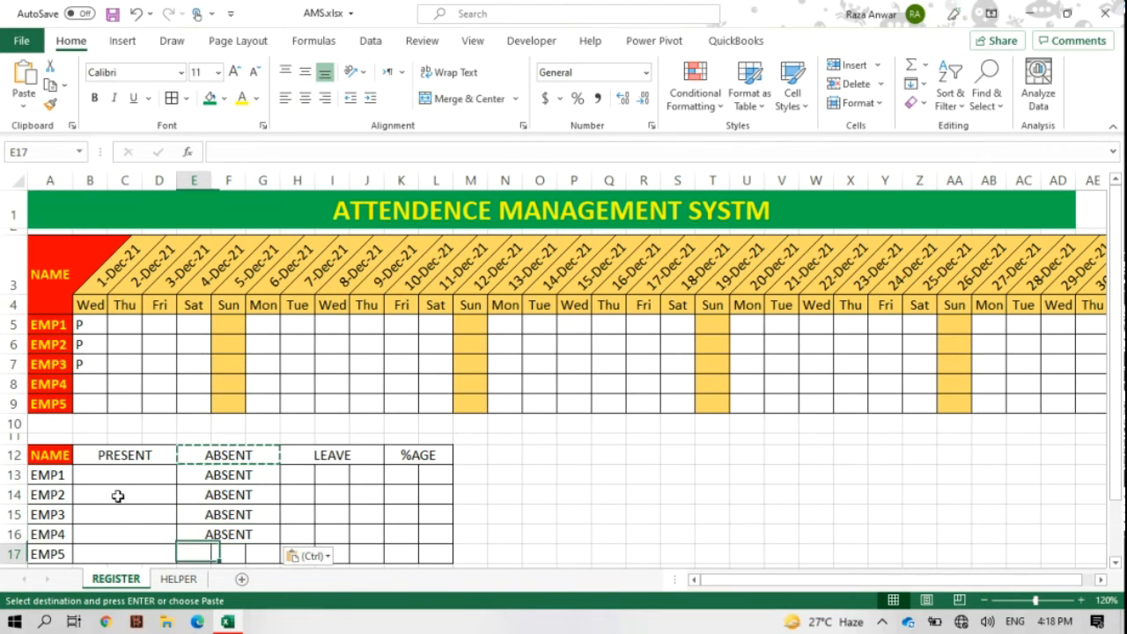
- Clear the copied ABSENT text from the merged cells in rows 13 to 17
key(shift+Up)
key(shift+Up)
key(shift+Up)
key(shift+Up)
key(Delete)
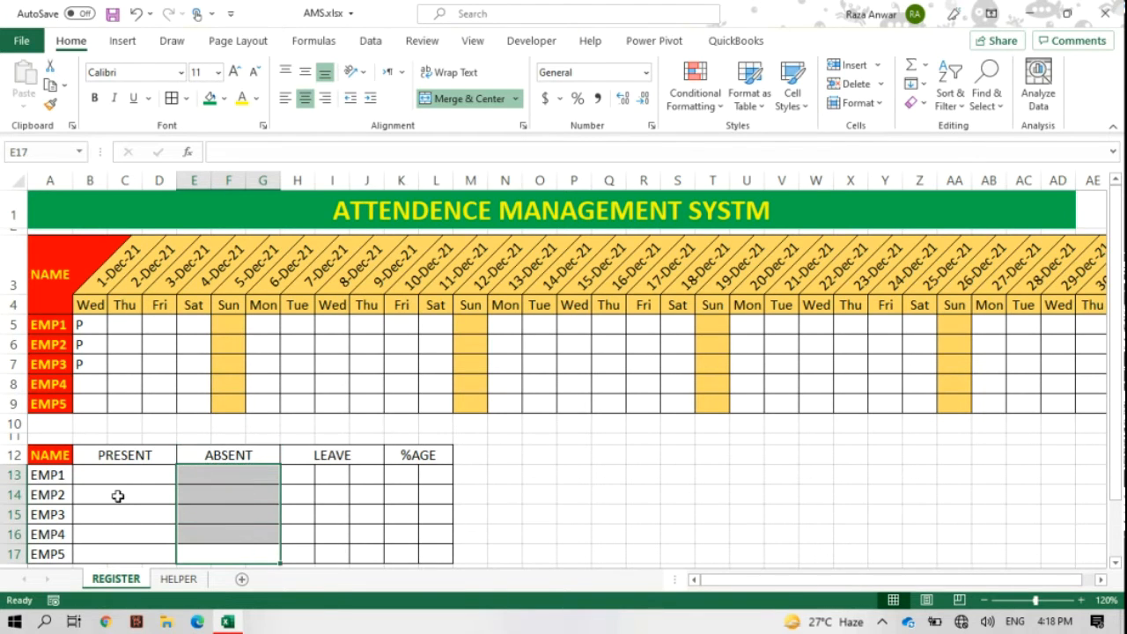
- Copy the merged LEAVE header cell into rows 13 through 17 of columns H to J
key(Right)
key(Up)
key(Up)
key(Up)
key(Up)
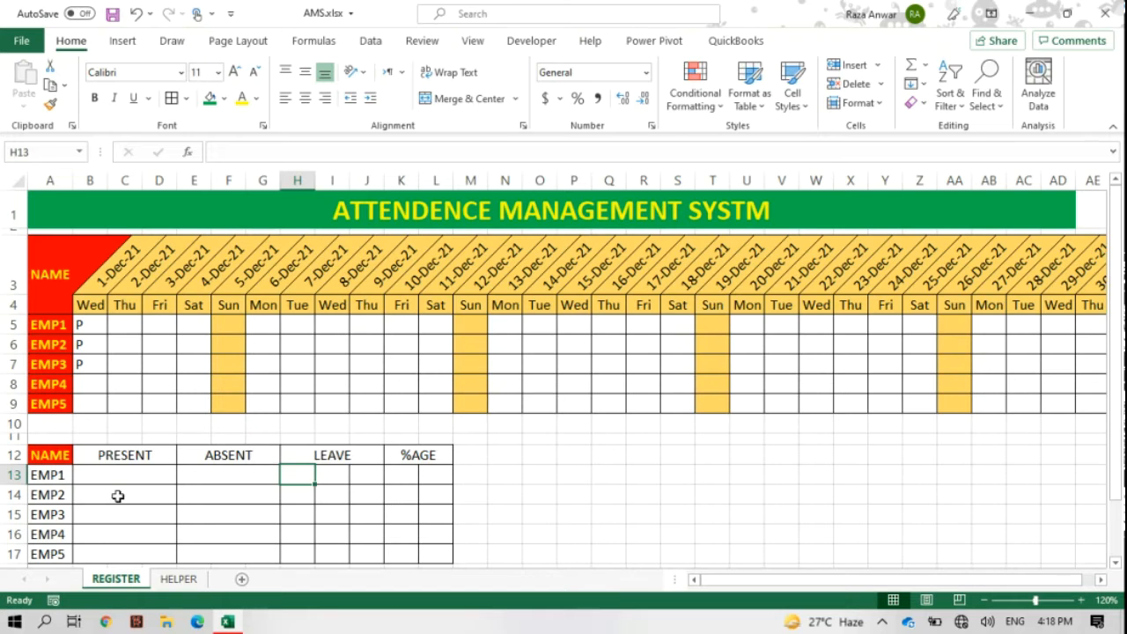
key(shift+Right)
key(shift+Right)
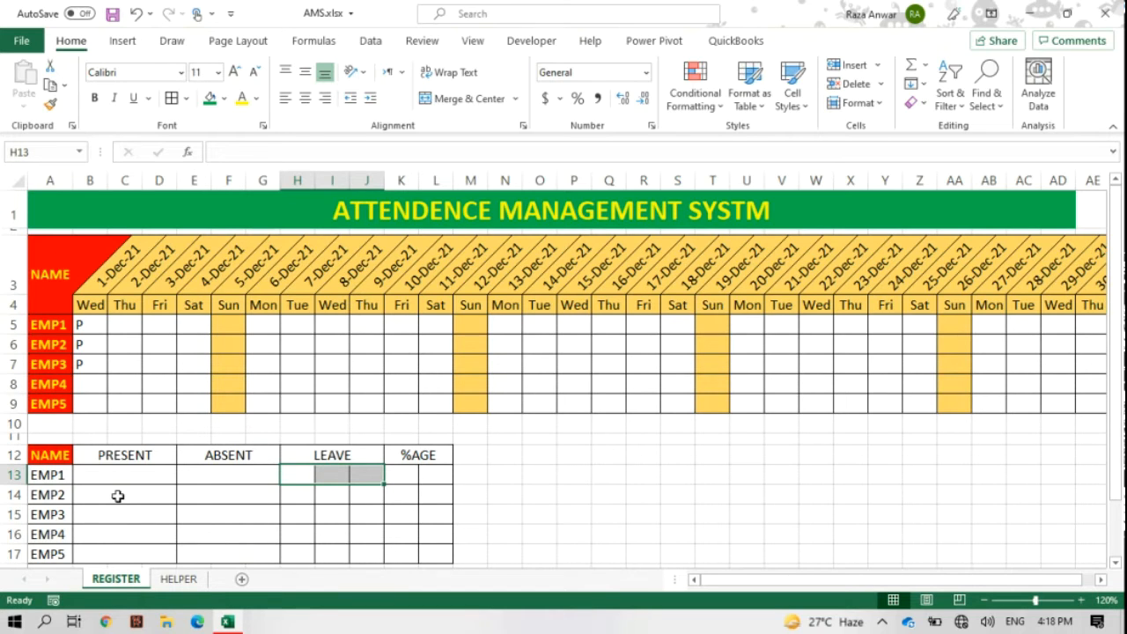
key(Up)
key(ctrl+c)
key(Down)
key(ctrl+v)
key(Down)
key(ctrl+v)
key(Down)
key(ctrl+v)
key(Down)
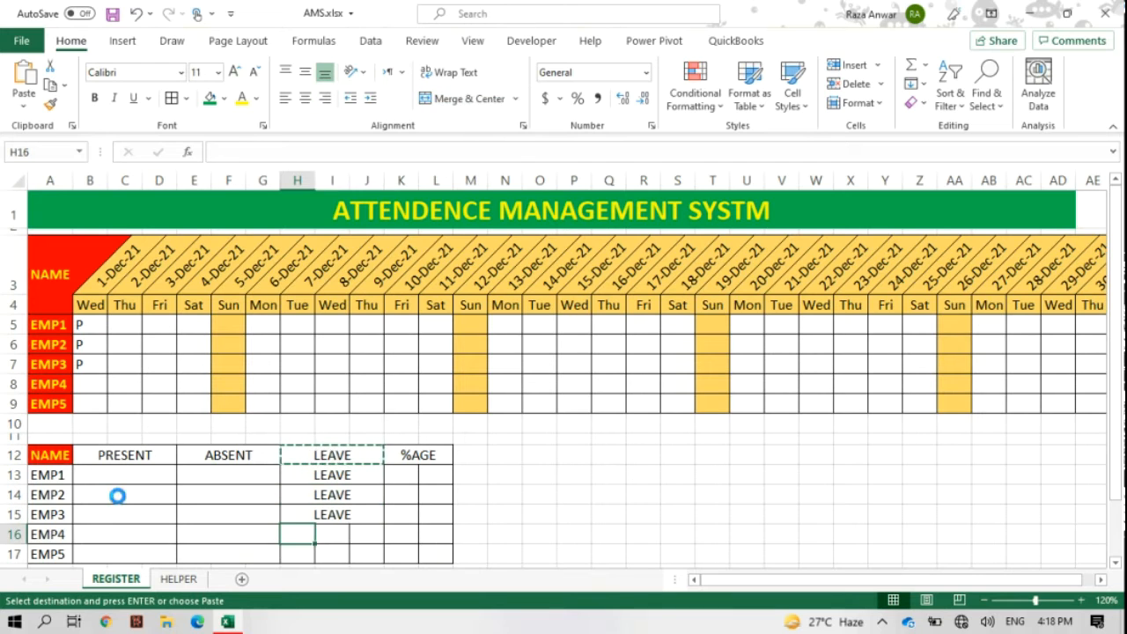
key(ctrl+v)
key(Down)
key(ctrl+v)
- Clear the copied LEAVE text from the merged cells in rows 13 to 17
key(shift+Up)
key(shift+Up)
key(shift+Up)
key(shift+Up)
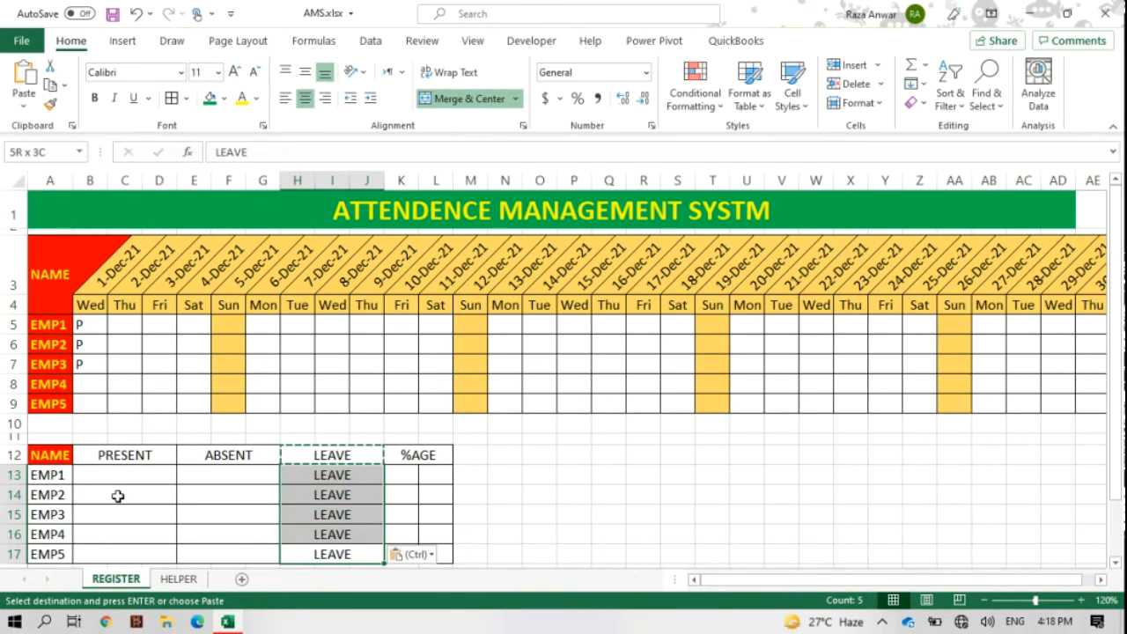
key(Delete)
- Merge and center K13:L13 under %AGE and copy the merged cell down the employee rows below
key(Right)
key(Up)
key(Up)
key(Up)
key(Up)
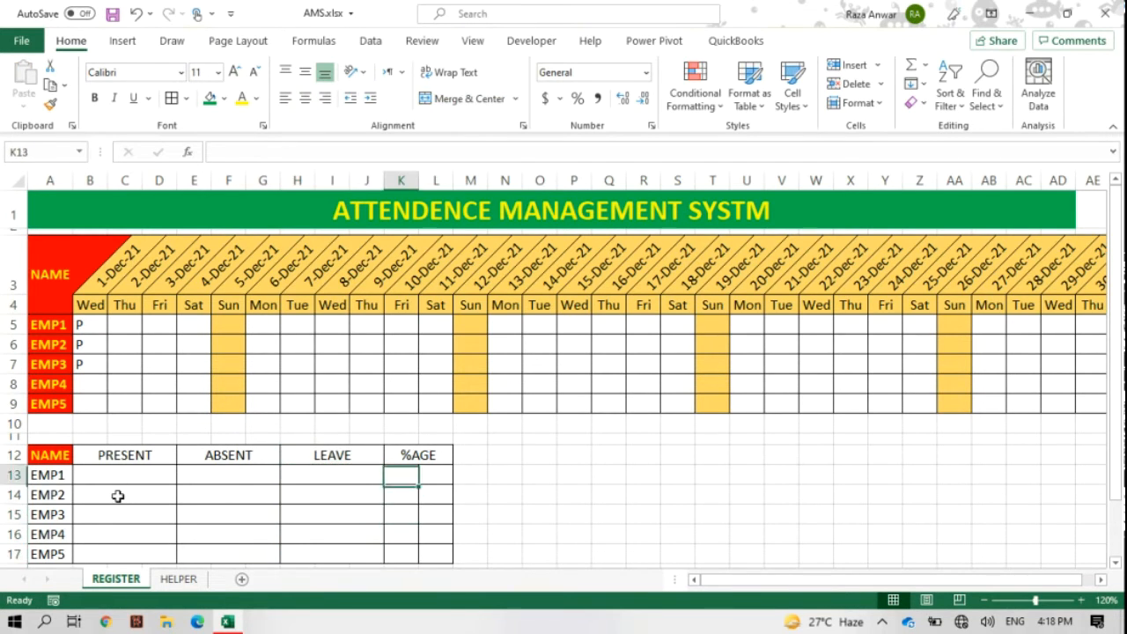
key(shift+Right)
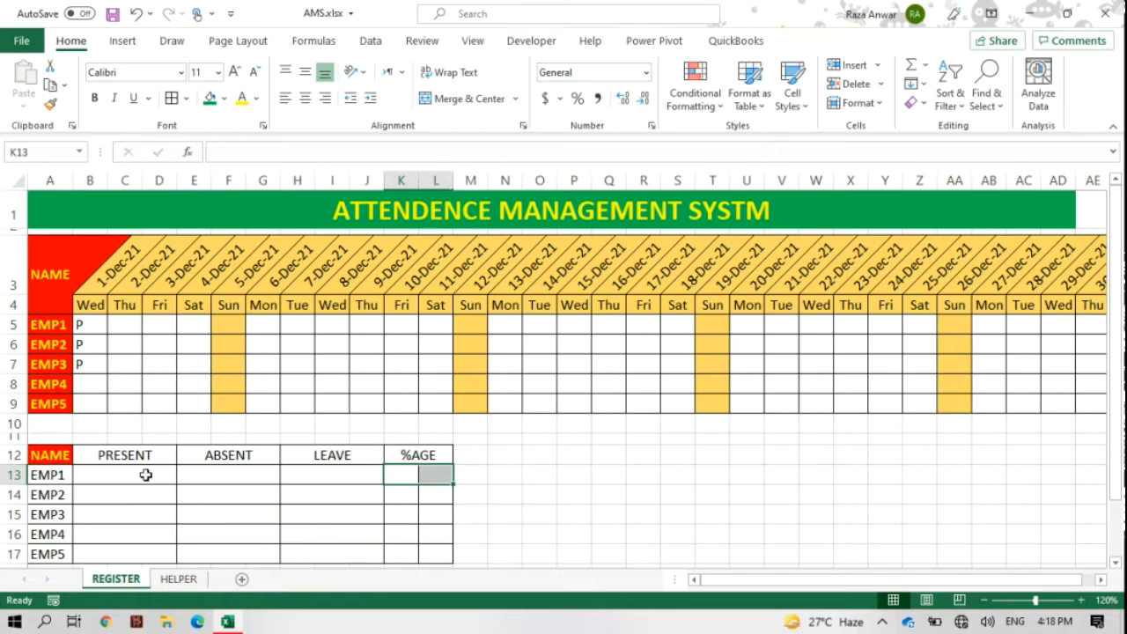
click(490, 104)
key(ctrl+c)
key(Down)
key(ctrl+v)
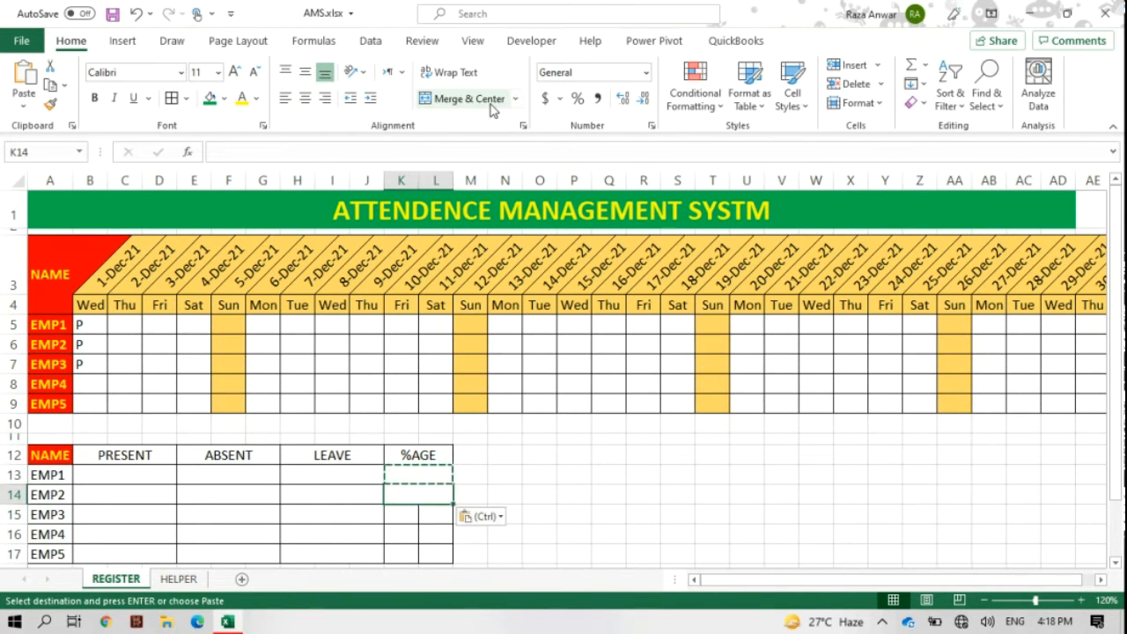
key(Down)
key(ctrl+v)
key(Down)
key(ctrl+v)
key(ctrl+Down)
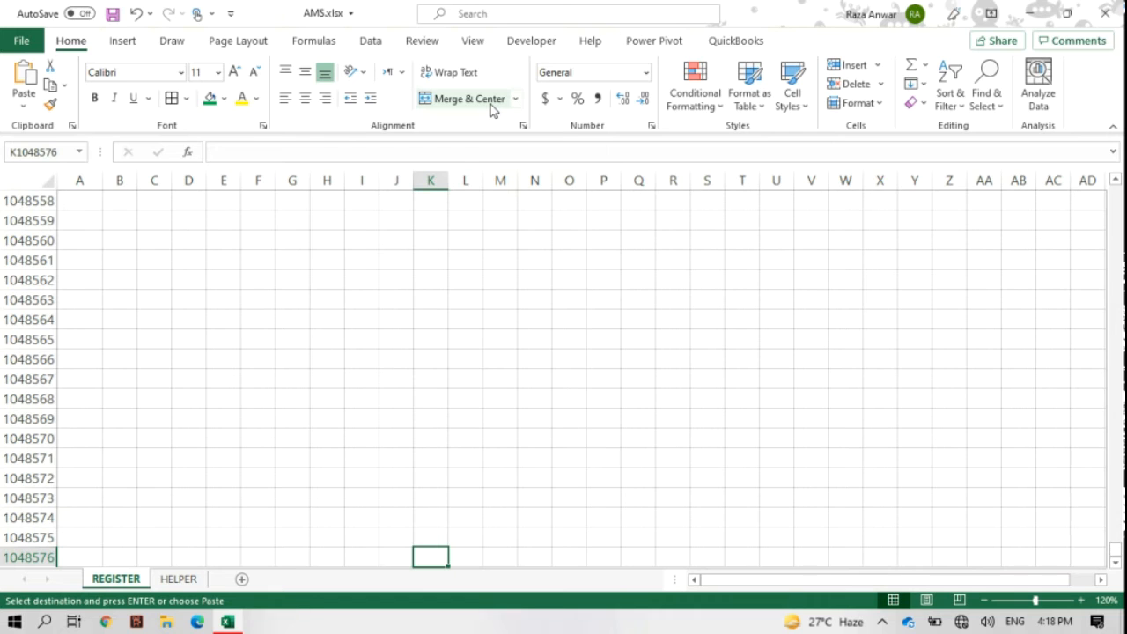
key(ctrl+Up)
key(Down)
key(Down)
key(Down)
key(Down)
key(Down)
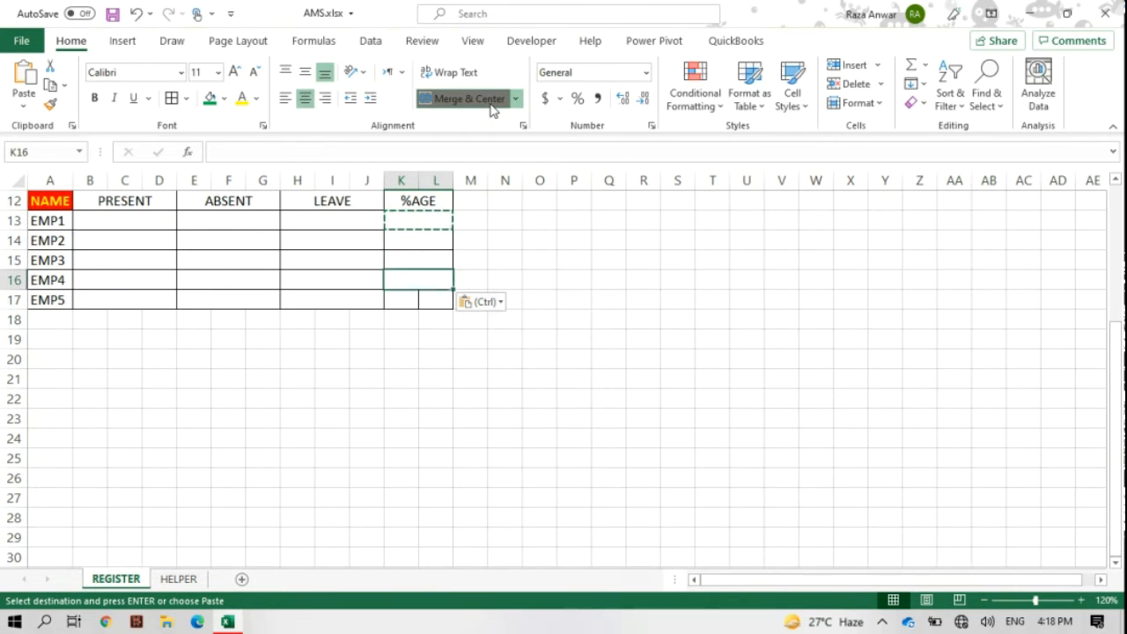
- Paste the copied blank merged cell into the EMP5 row under %AGE and save the workbook
key(ctrl+v)
key(Up)
key(Up)
key(Up)
key(Up)
key(Up)
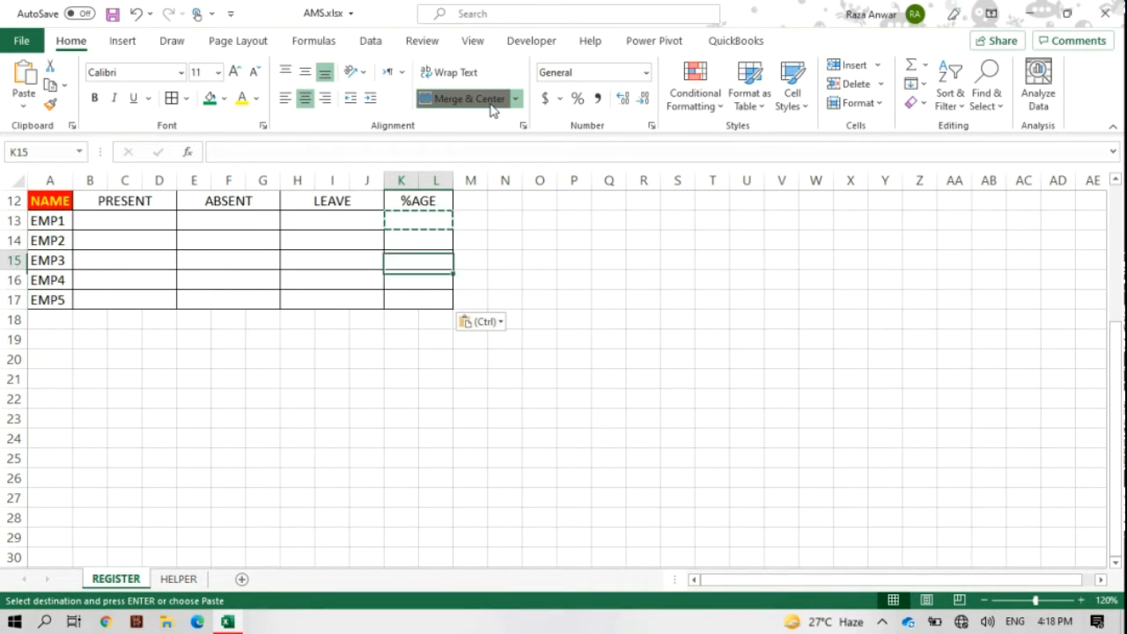
key(Up)
key(Up)
key(Up)
key(Up)
key(Up)
key(Up)
key(Up)
key(Up)
key(Up)
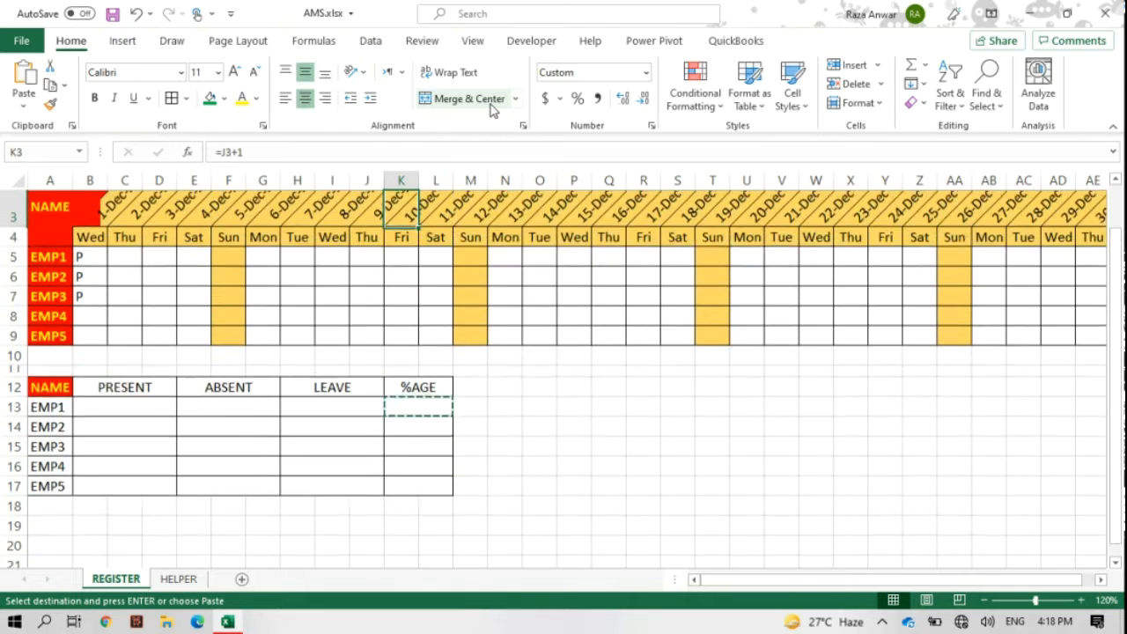
key(ctrl+s)
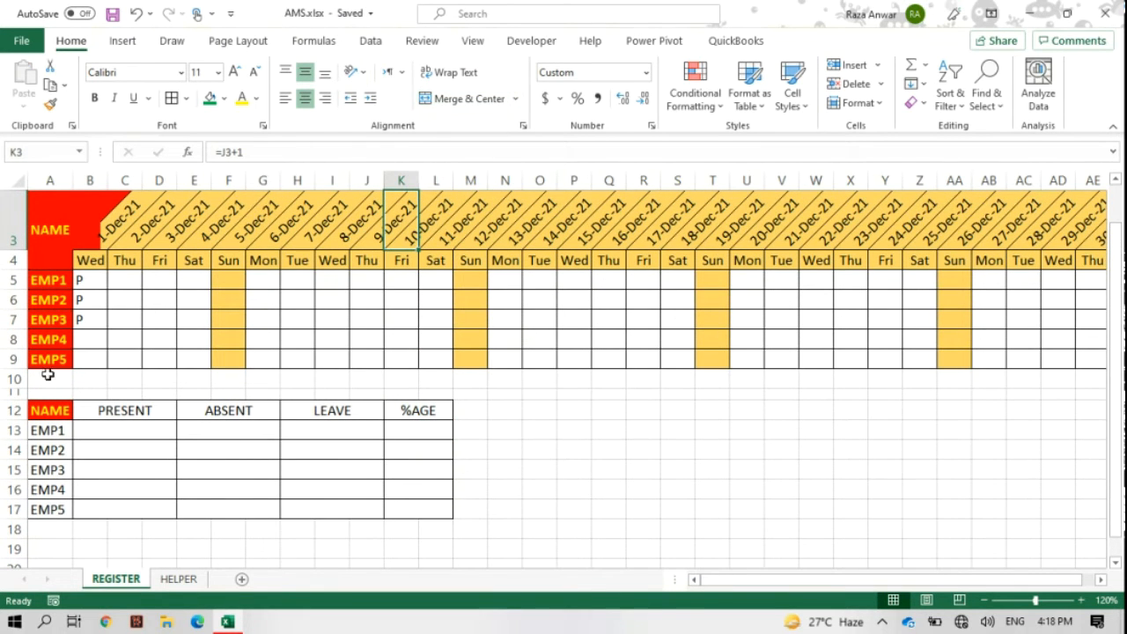
- Fill the summary table's header row, from NAME to %AGE, with dark green
drag(61, 408, 436, 411)
click(224, 99)
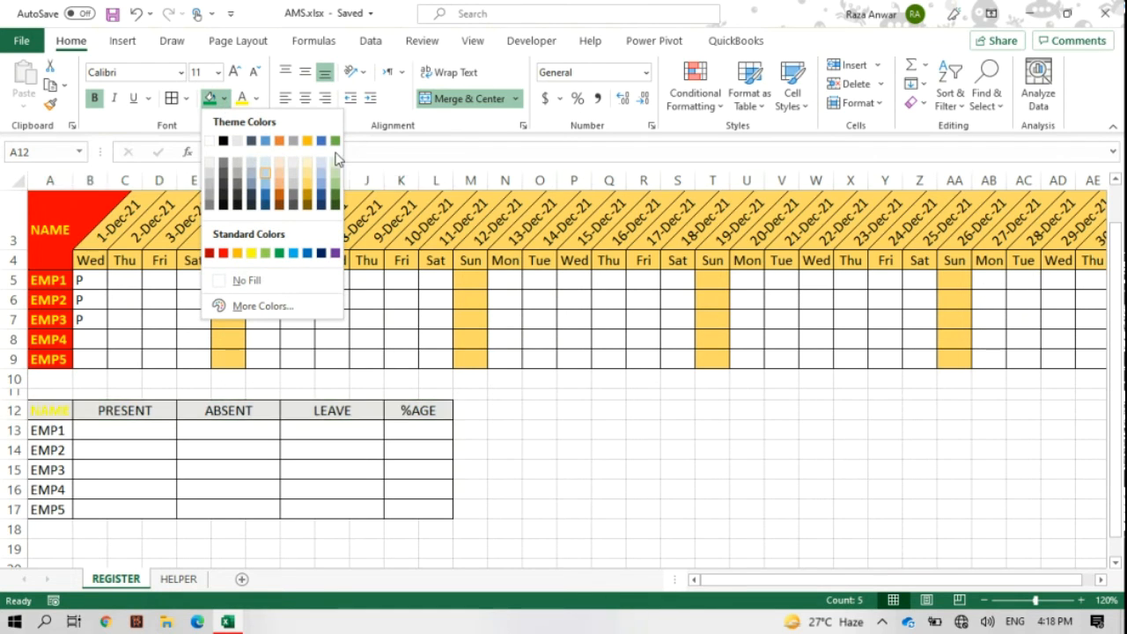
click(334, 202)
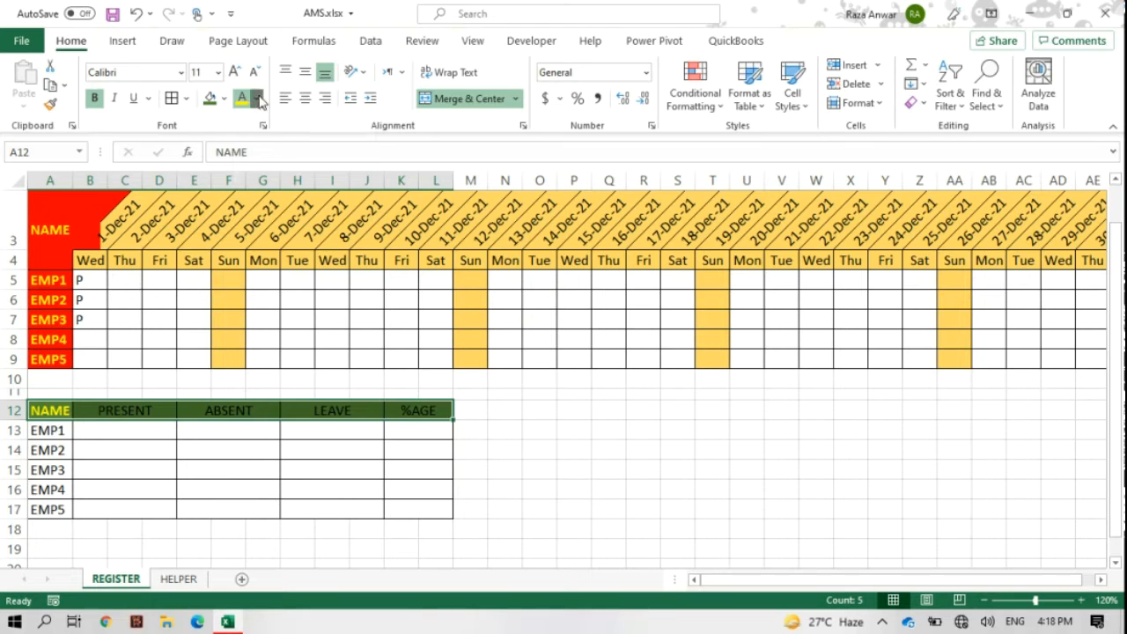
- Make the summary header row's text bold and white
click(256, 99)
click(255, 167)
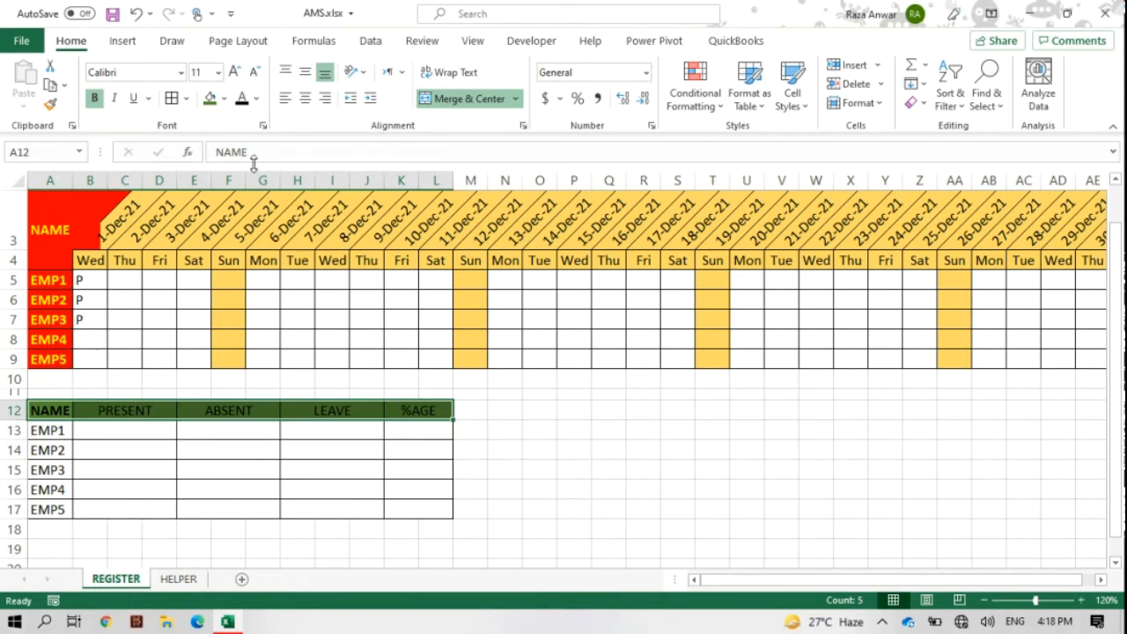
click(95, 97)
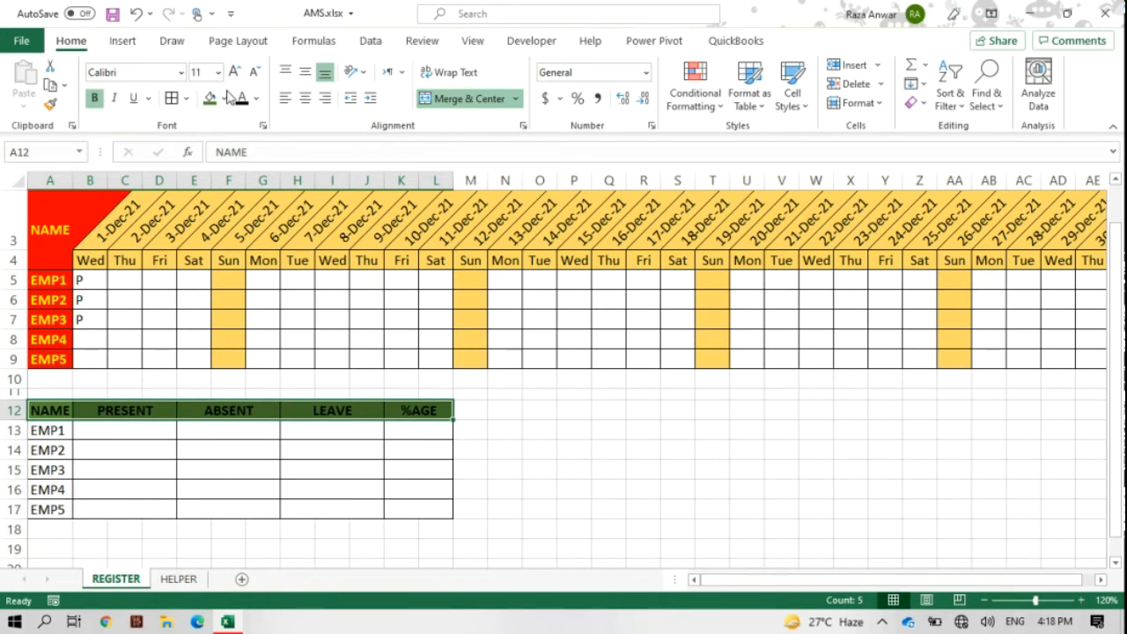
click(256, 99)
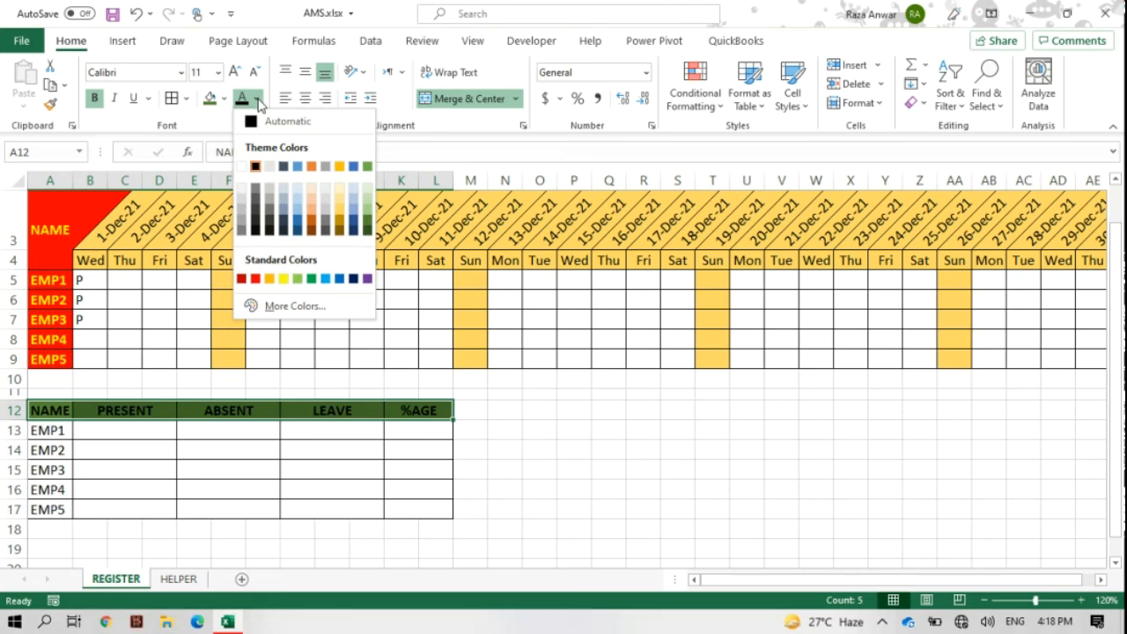
click(241, 167)
click(101, 431)
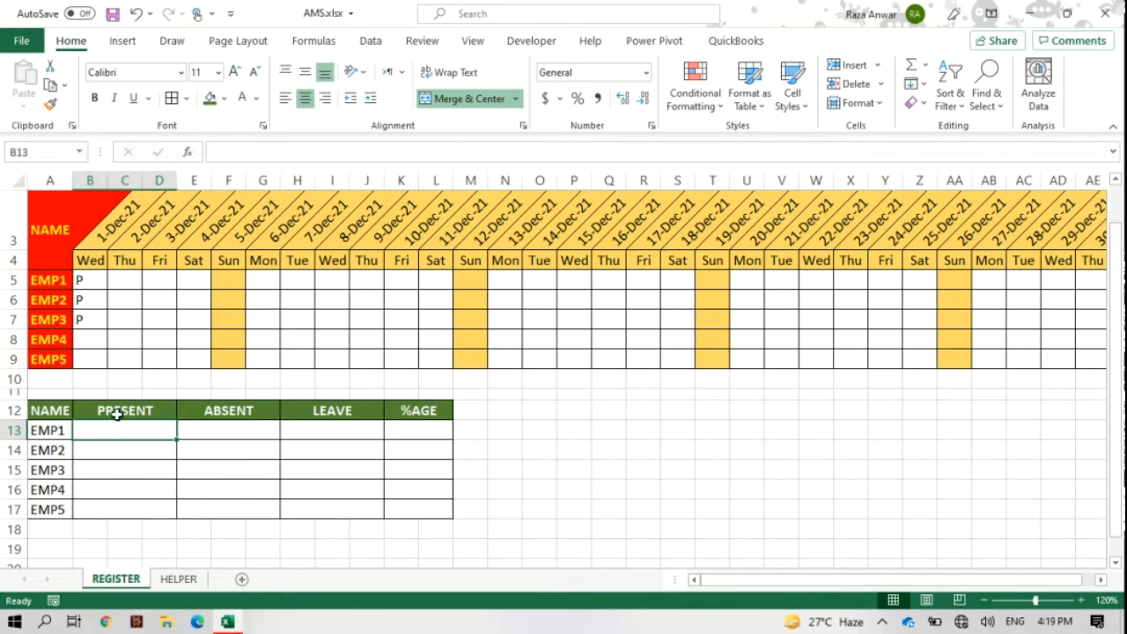
click(117, 408)
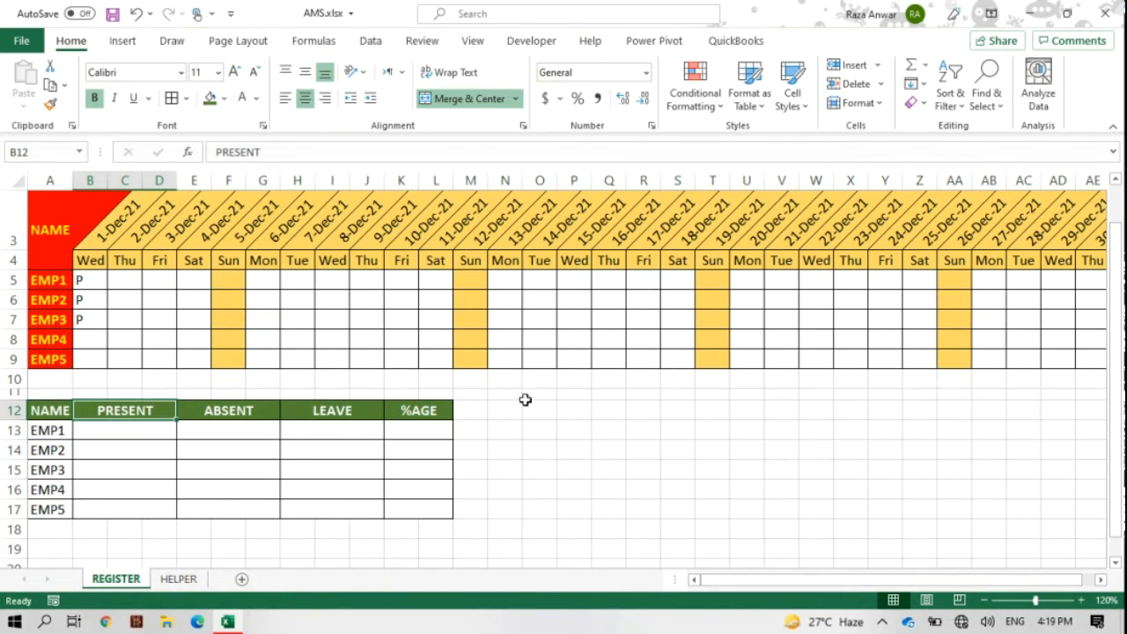
- Replace the %AGE header in K12 with WORKINGDAYS and merge and center it across K12:M12
click(415, 406)
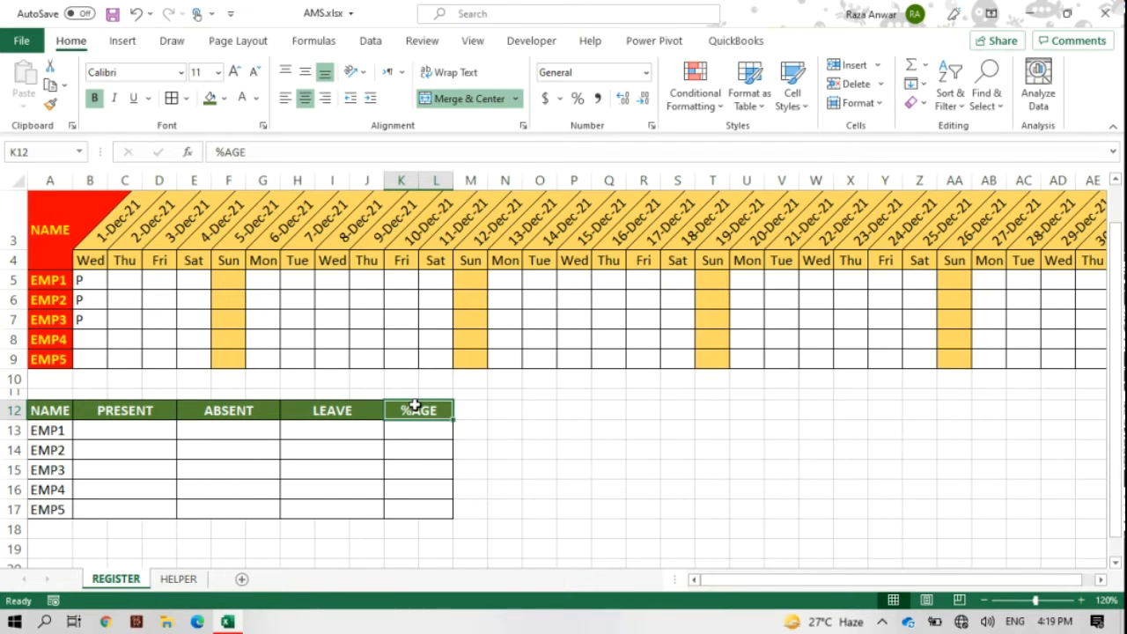
text(WORKING)
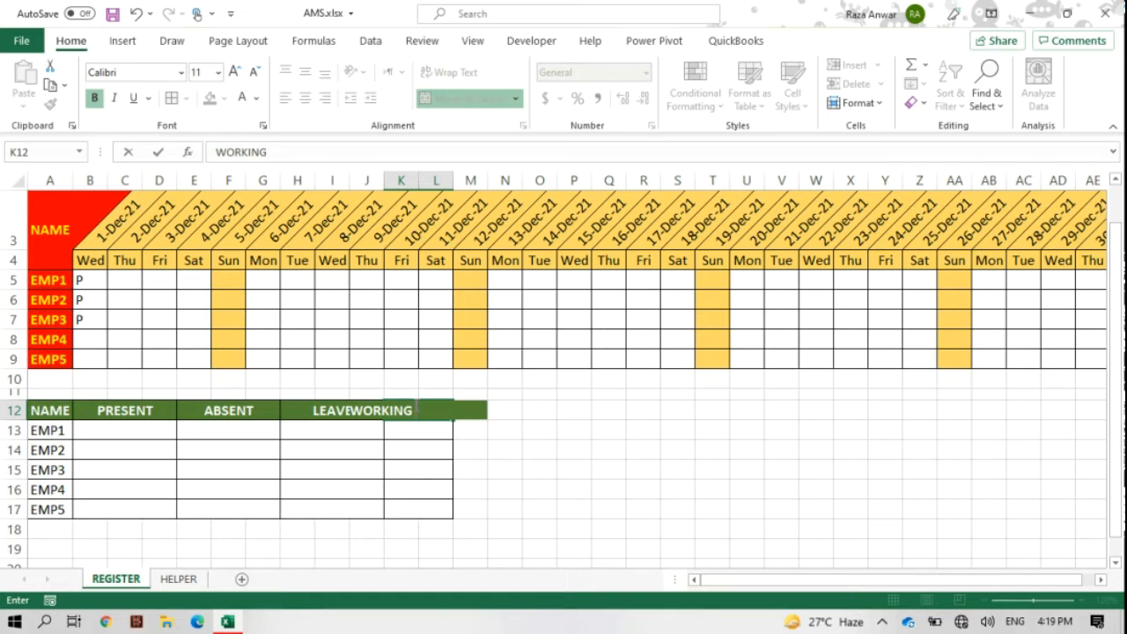
text(DAYS)
key(Return)
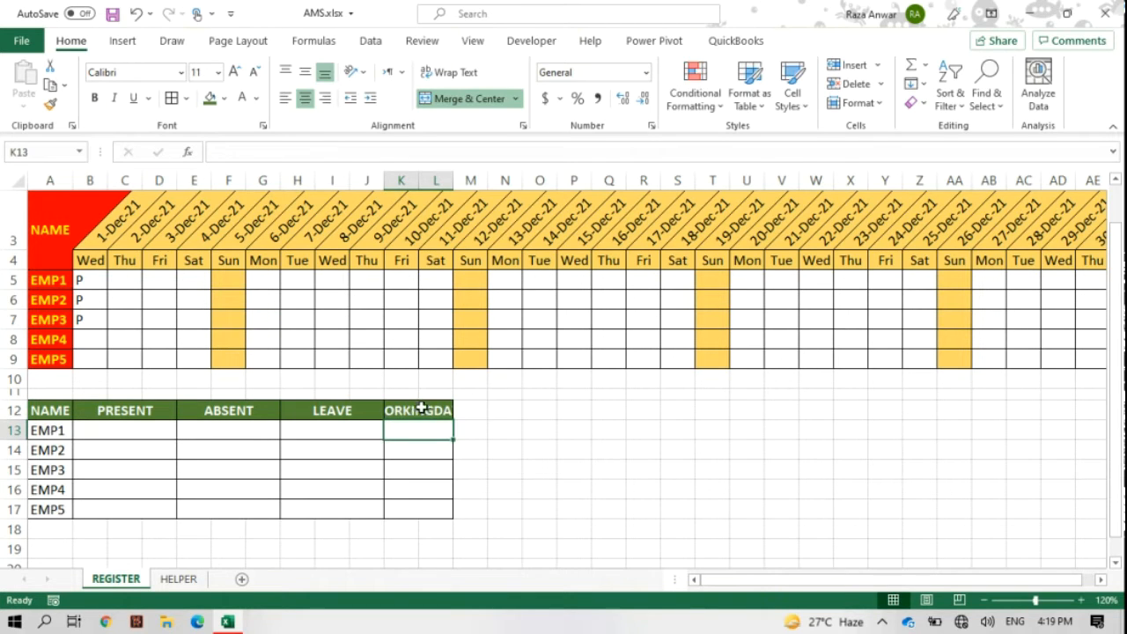
drag(429, 410, 460, 410)
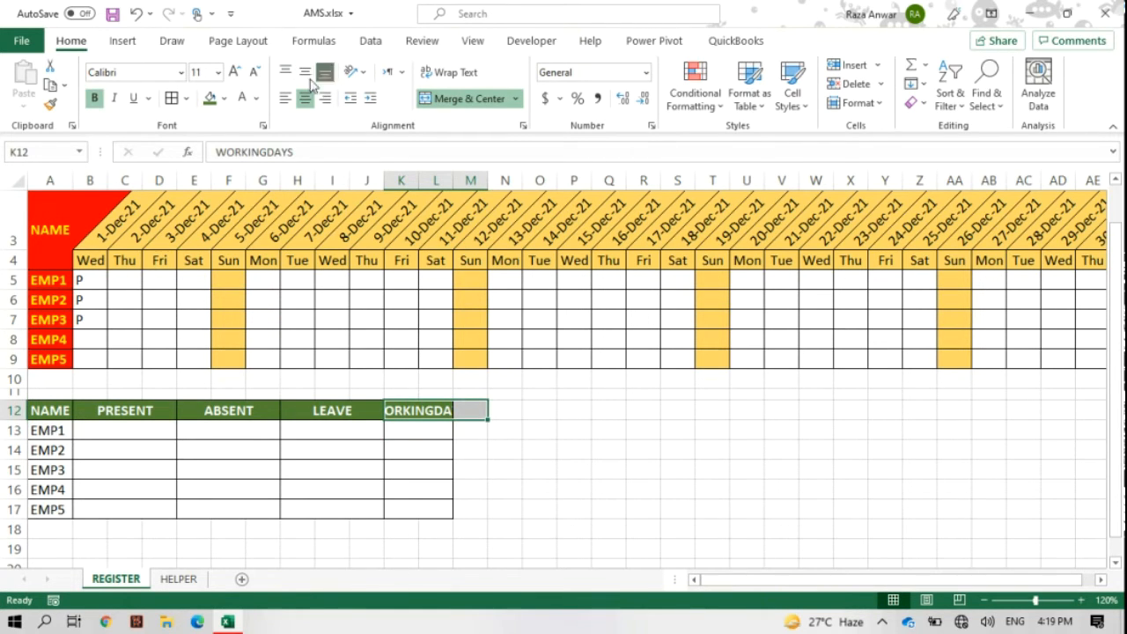
click(461, 97)
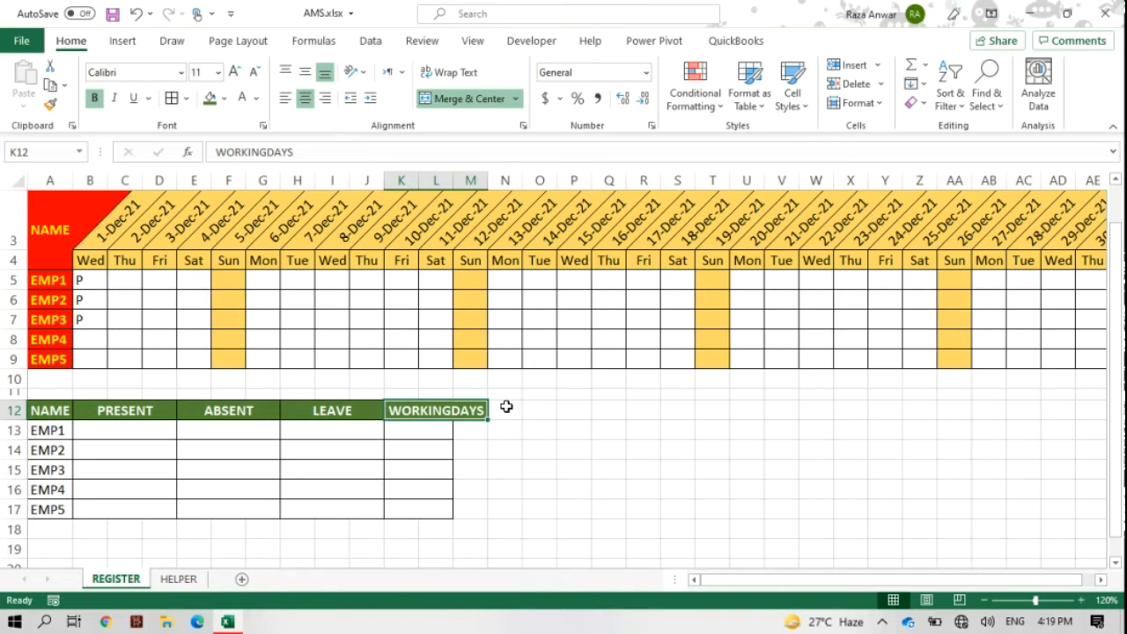
- Merge and center N12:O12 and enter %AGE as its header
drag(506, 406, 528, 410)
click(458, 99)
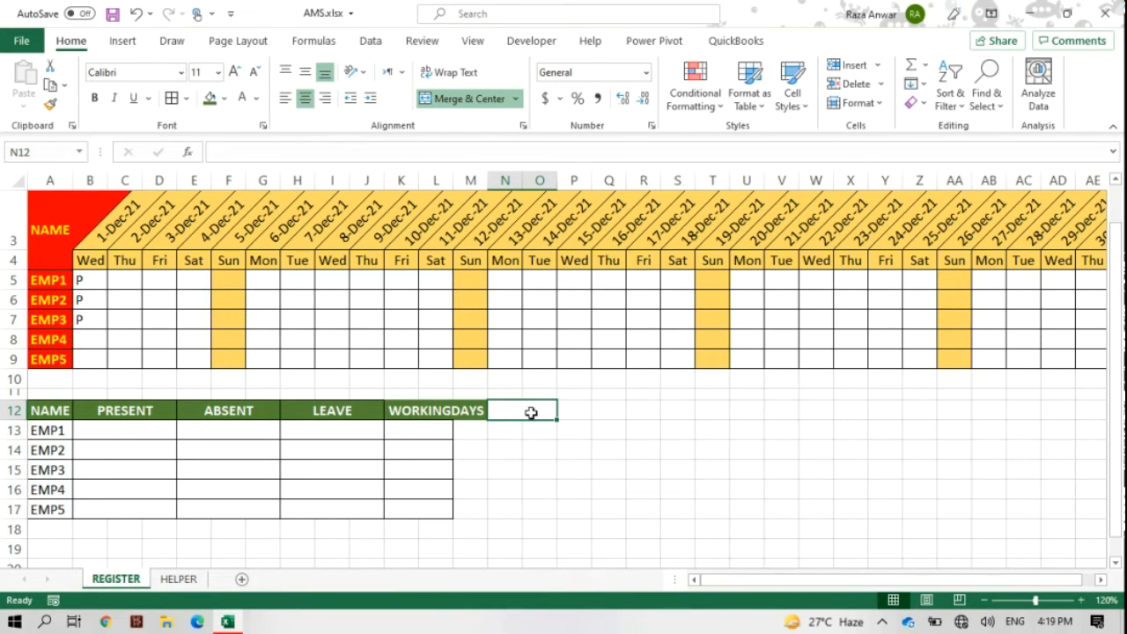
text(%AGE)
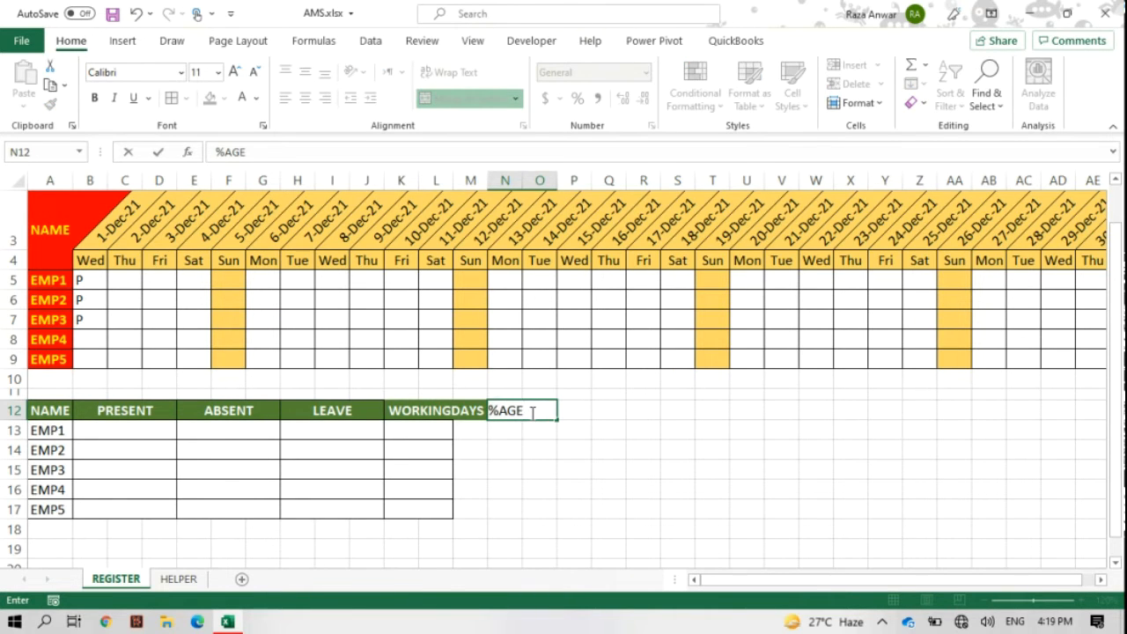
key(Return)
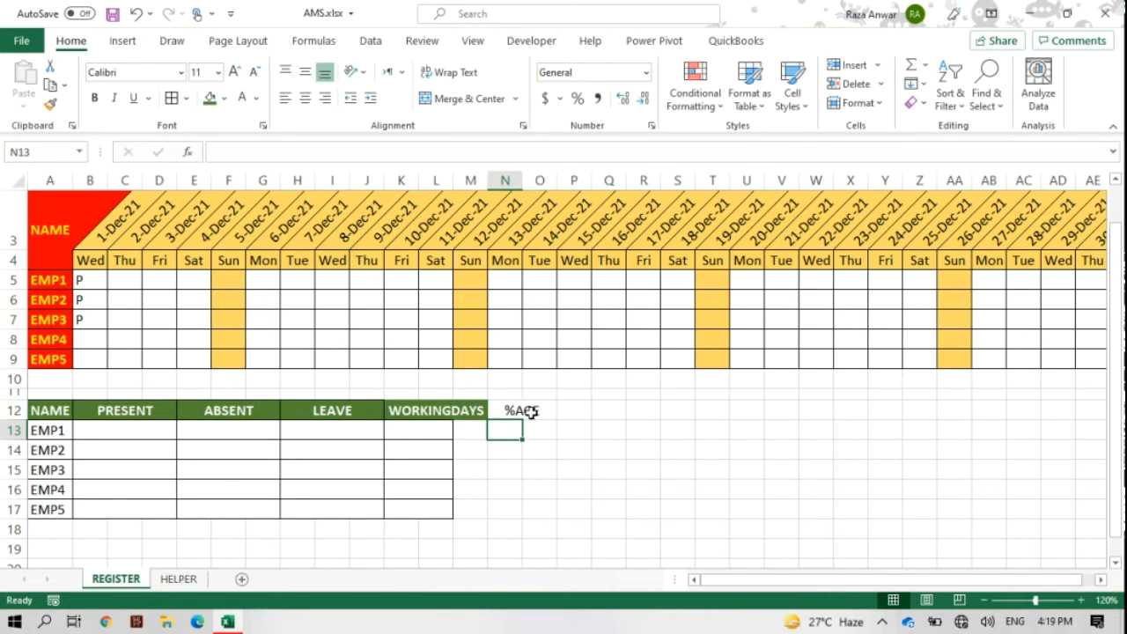
- Merge columns K to M under WORKINGDAYS in the EMP1 and EMP2 rows
drag(419, 432, 454, 433)
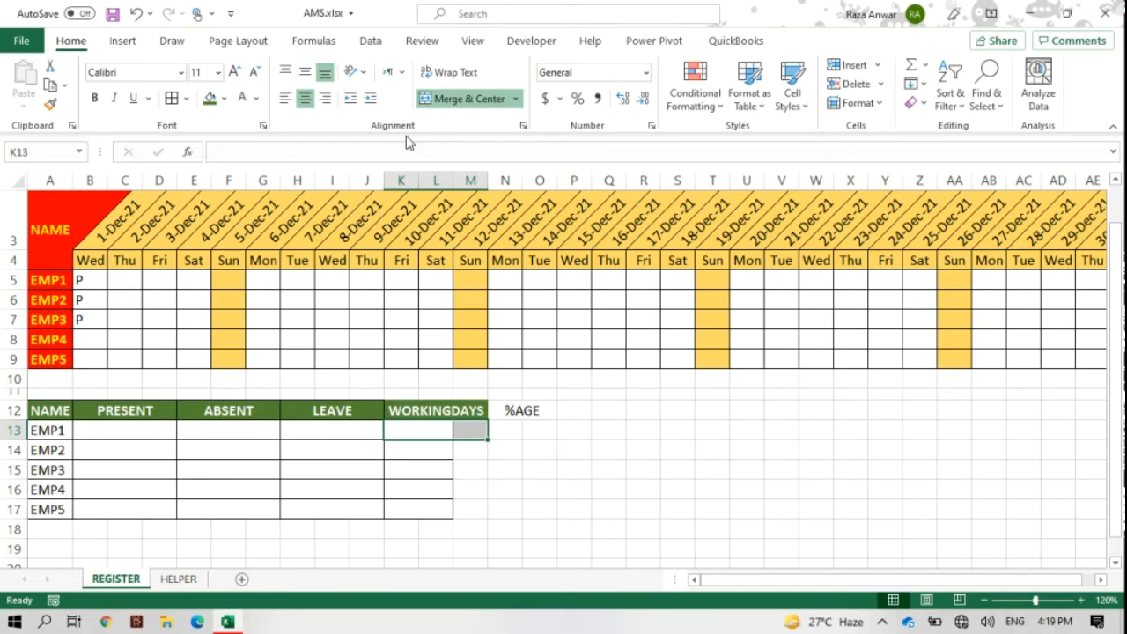
click(431, 99)
key(ctrl+c)
click(431, 448)
key(ctrl+v)
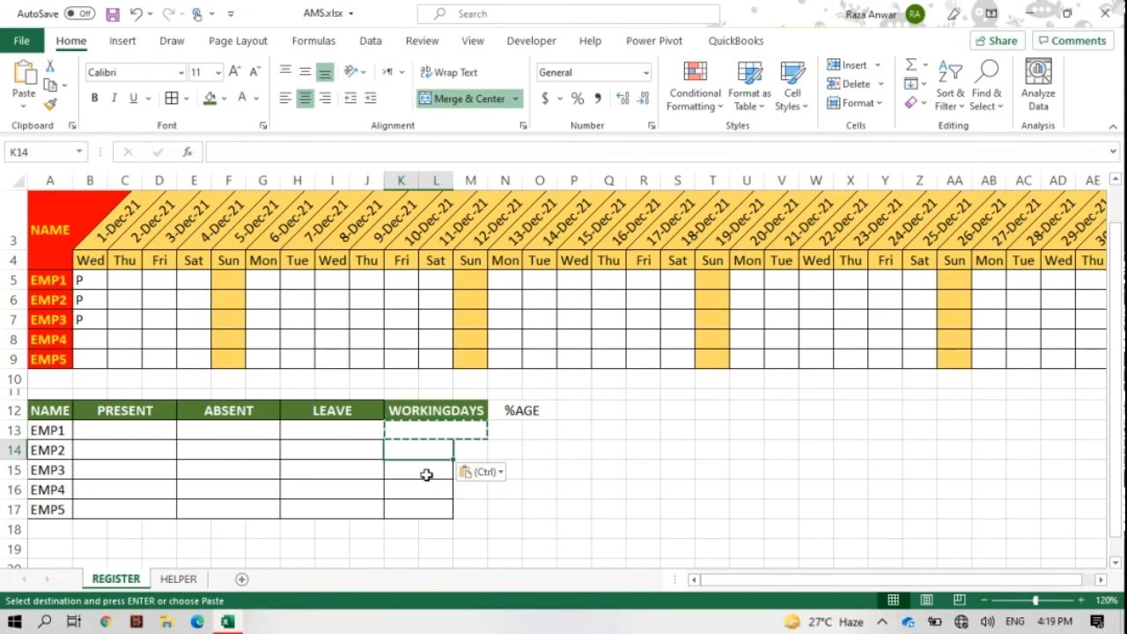
drag(412, 447, 460, 448)
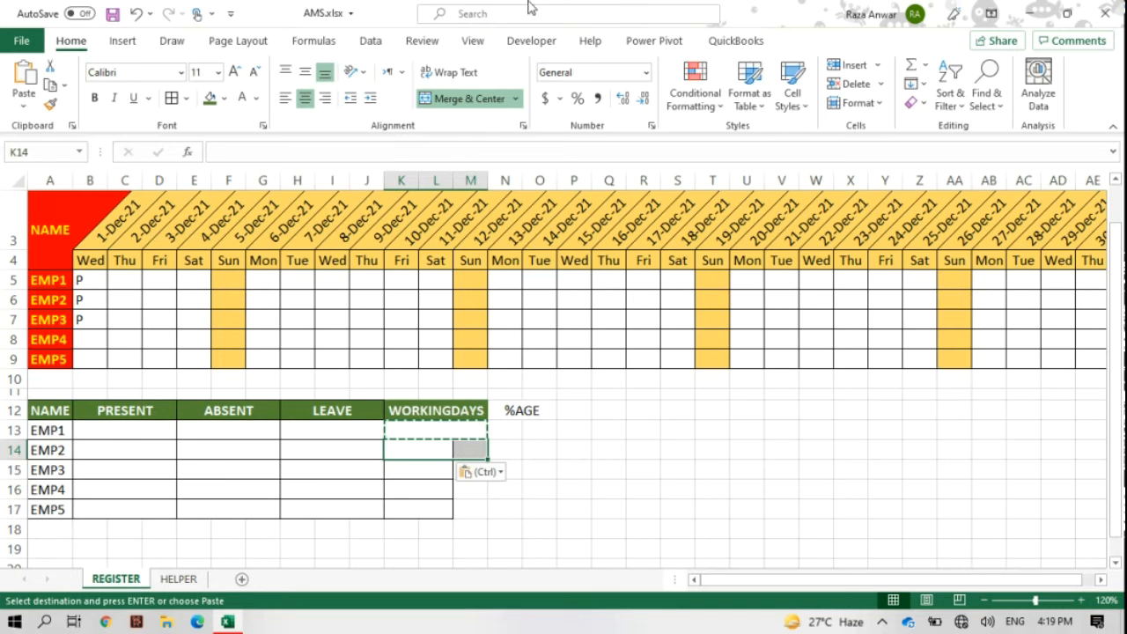
click(454, 99)
- Merge columns K to M under WORKINGDAYS in each of the EMP3, EMP4 and EMP5 rows
drag(418, 472, 469, 470)
click(433, 98)
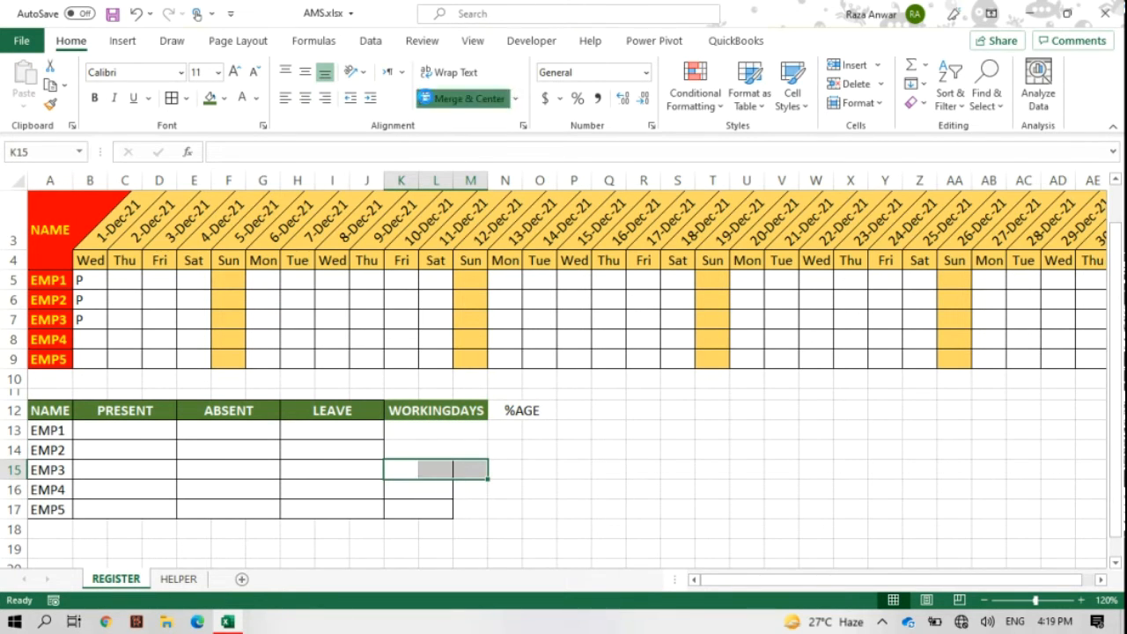
click(447, 488)
mouse_move(447, 488)
mouse_down()
mouse_move(472, 490)
mouse_move(456, 507)
mouse_up()
click(465, 99)
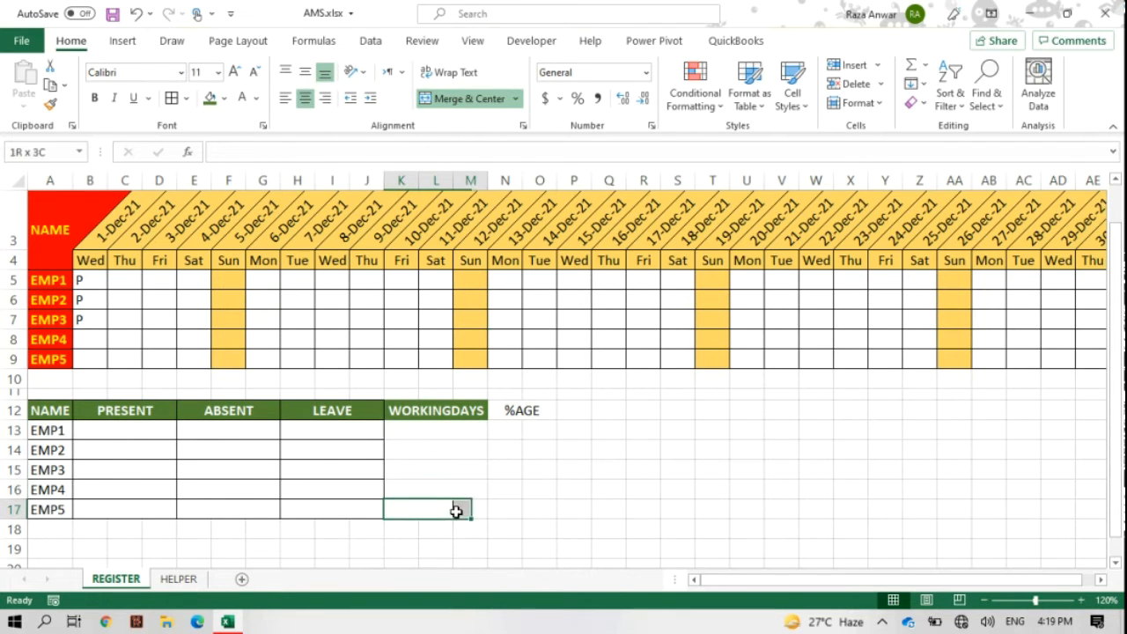
click(455, 99)
- Merge N13:O13 under %AGE and copy the merged cell into rows 14 to 17
drag(513, 429, 526, 428)
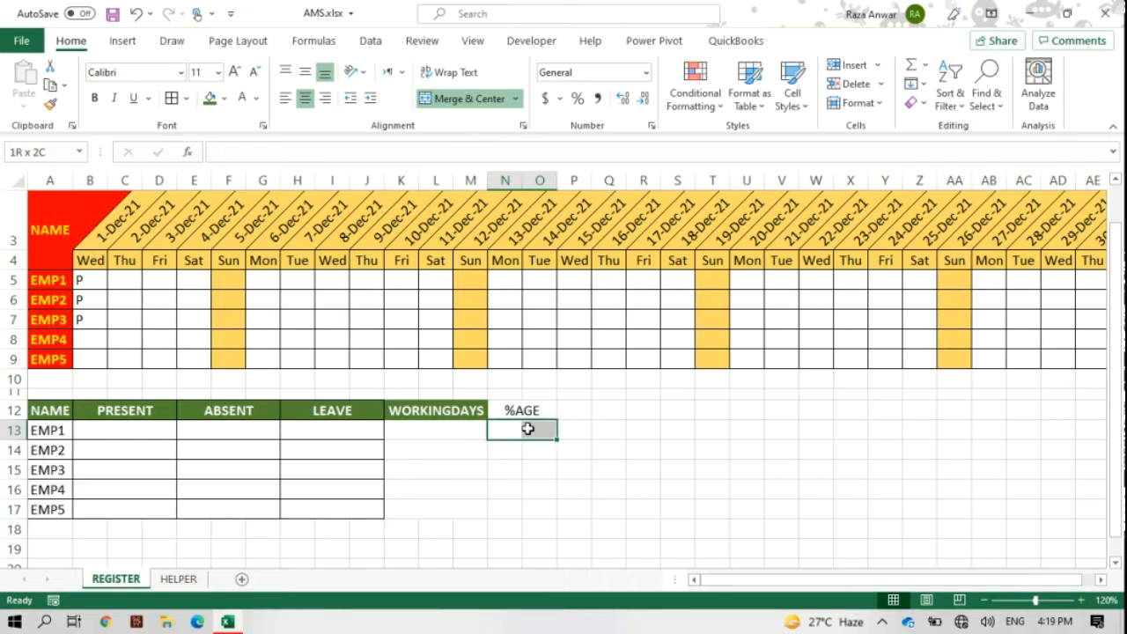
click(469, 99)
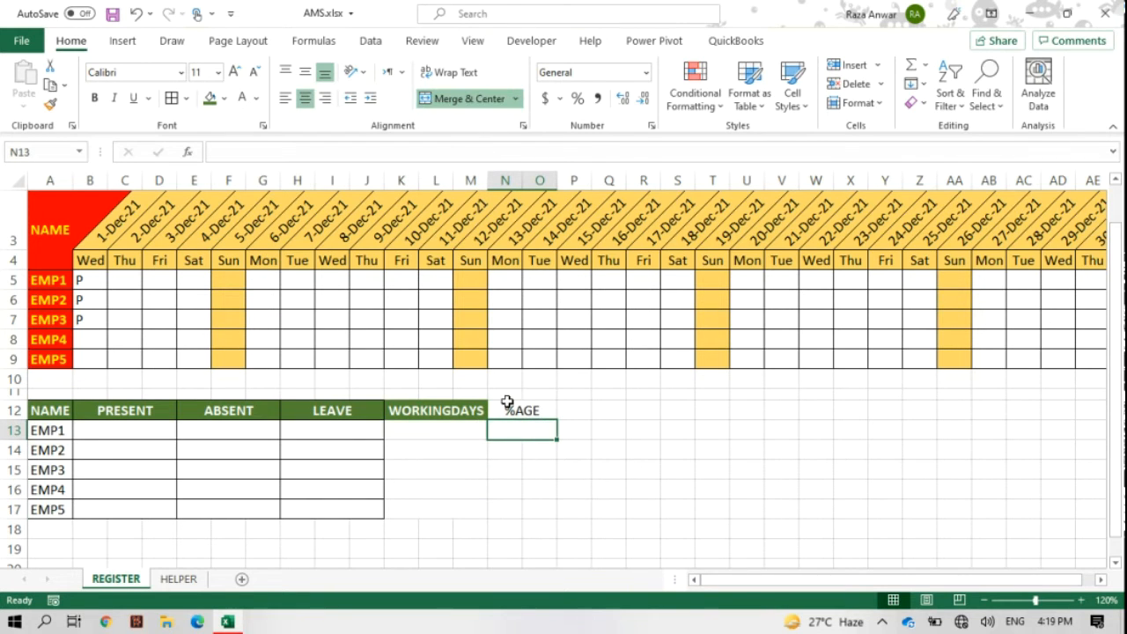
key(ctrl+c)
click(505, 447)
key(ctrl+v)
key(ctrl)
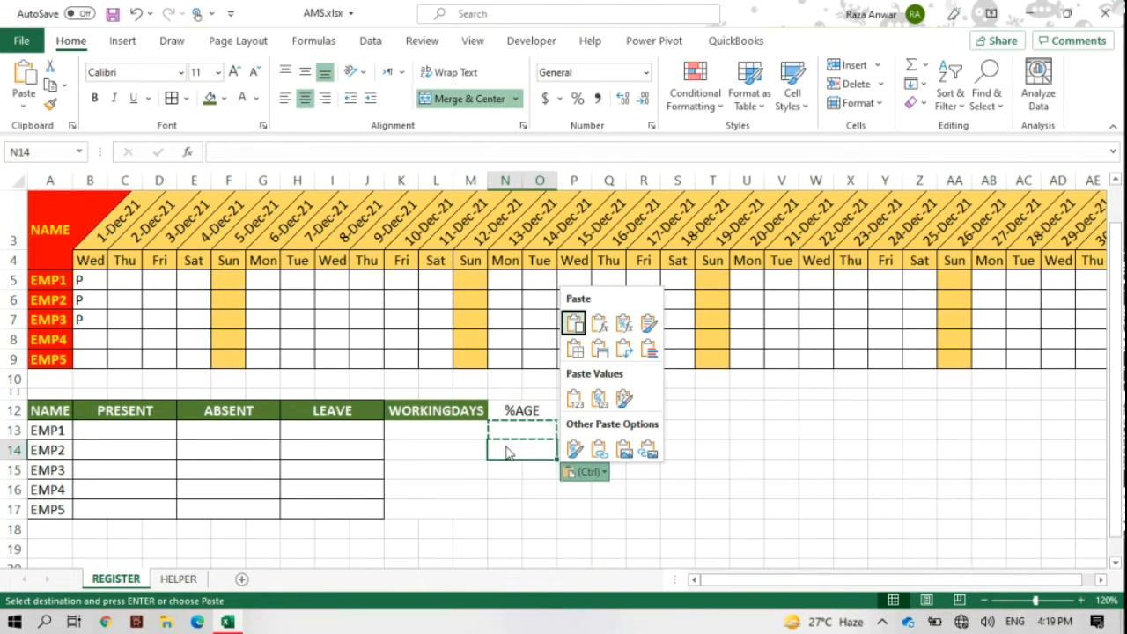
key(ctrl)
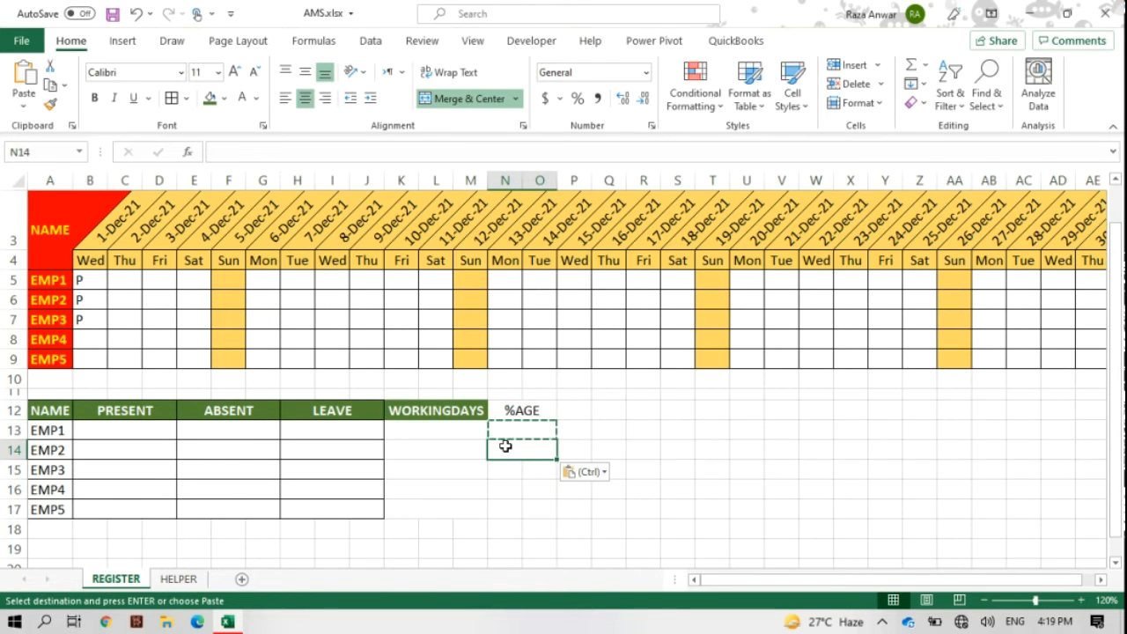
click(509, 472)
key(ctrl+v)
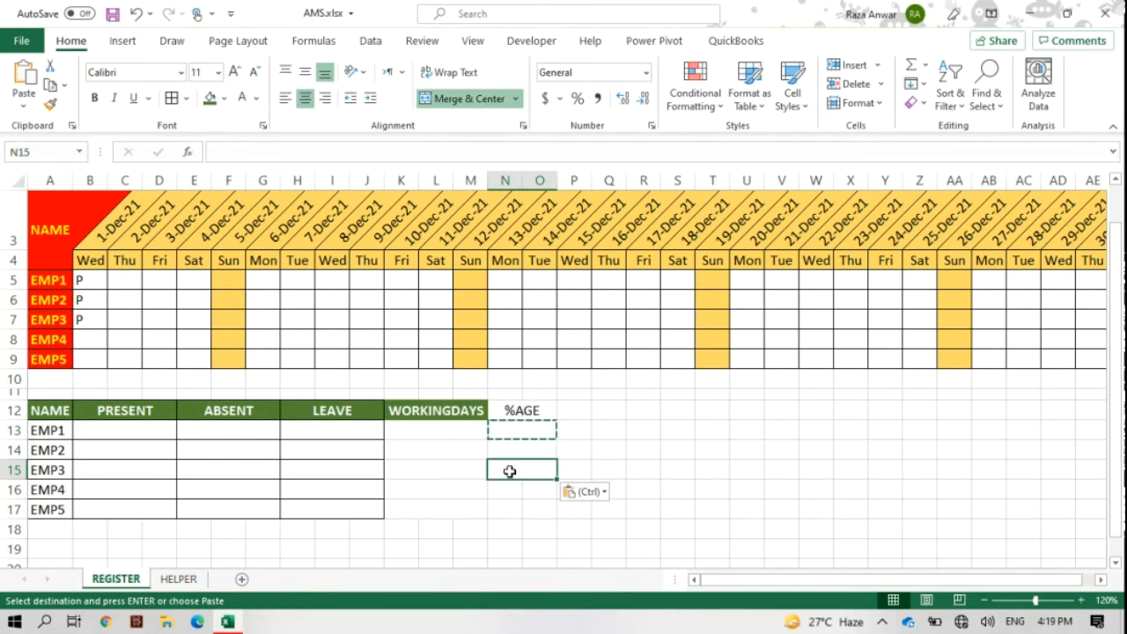
click(506, 496)
key(ctrl+v)
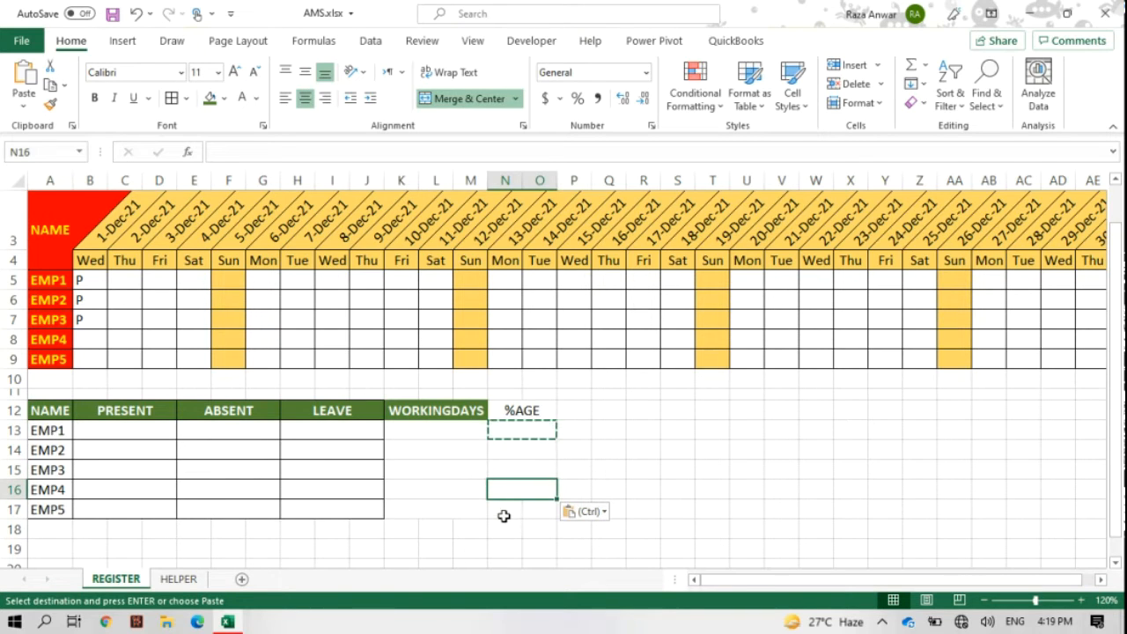
click(505, 511)
key(ctrl+v)
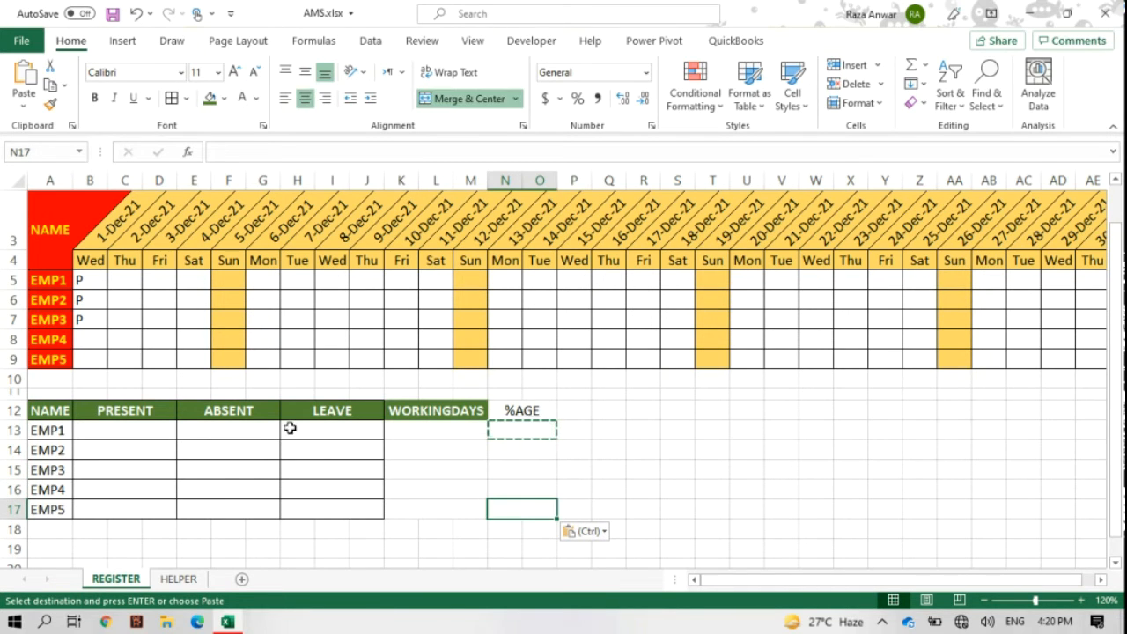
- Apply all borders to B12:O17 and give the %AGE header the dark green fill with bold white text
drag(110, 417, 518, 511)
click(173, 99)
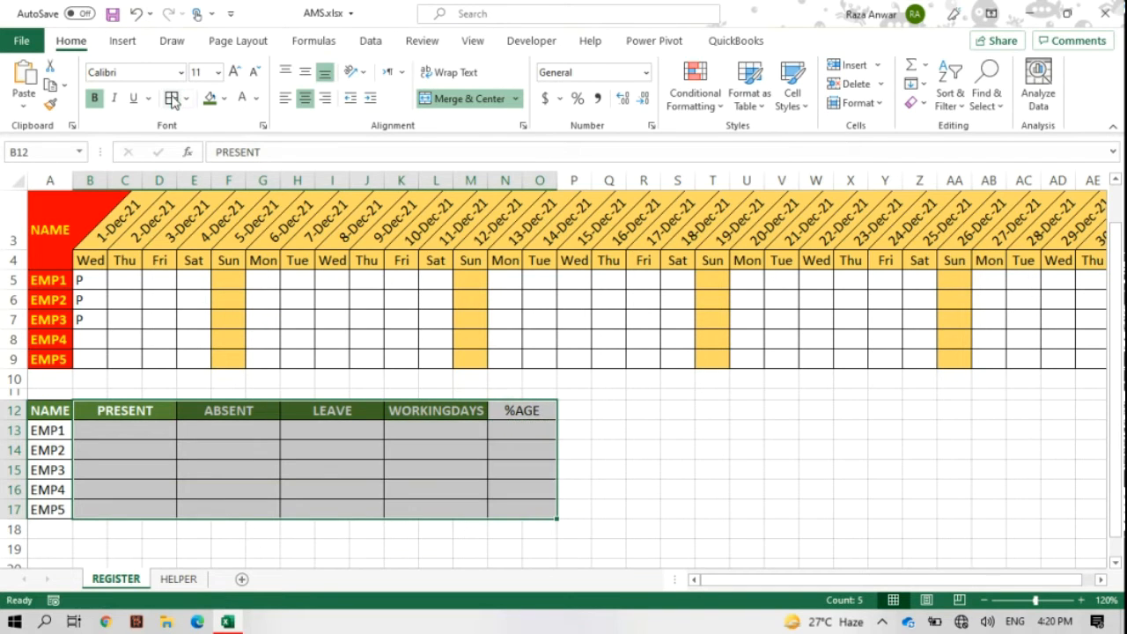
click(522, 410)
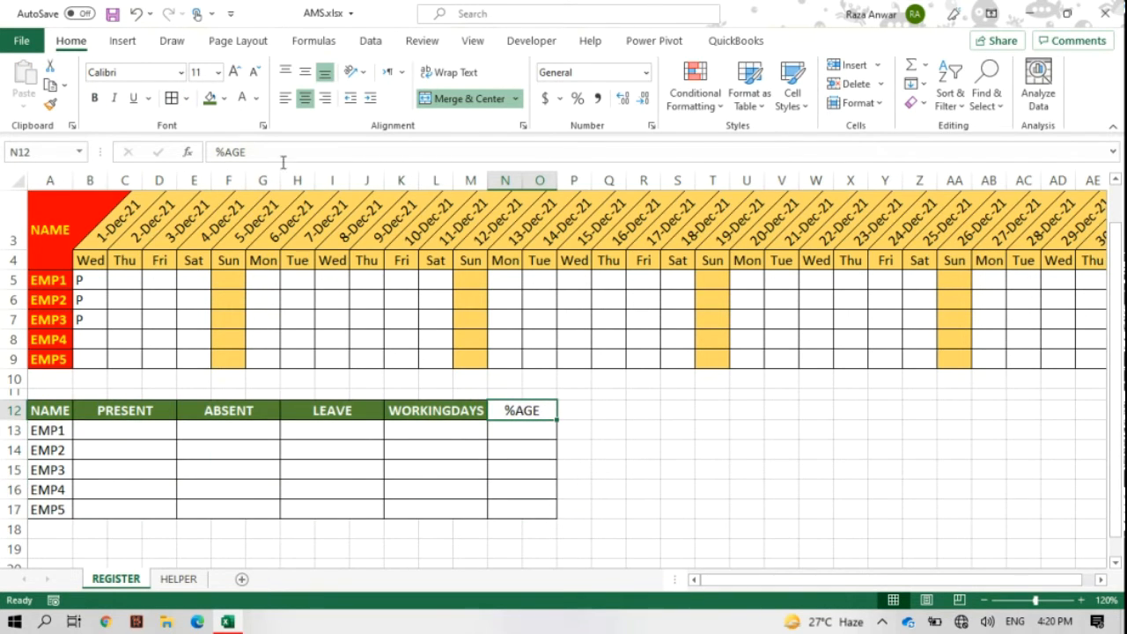
click(211, 100)
click(242, 99)
click(96, 102)
click(424, 434)
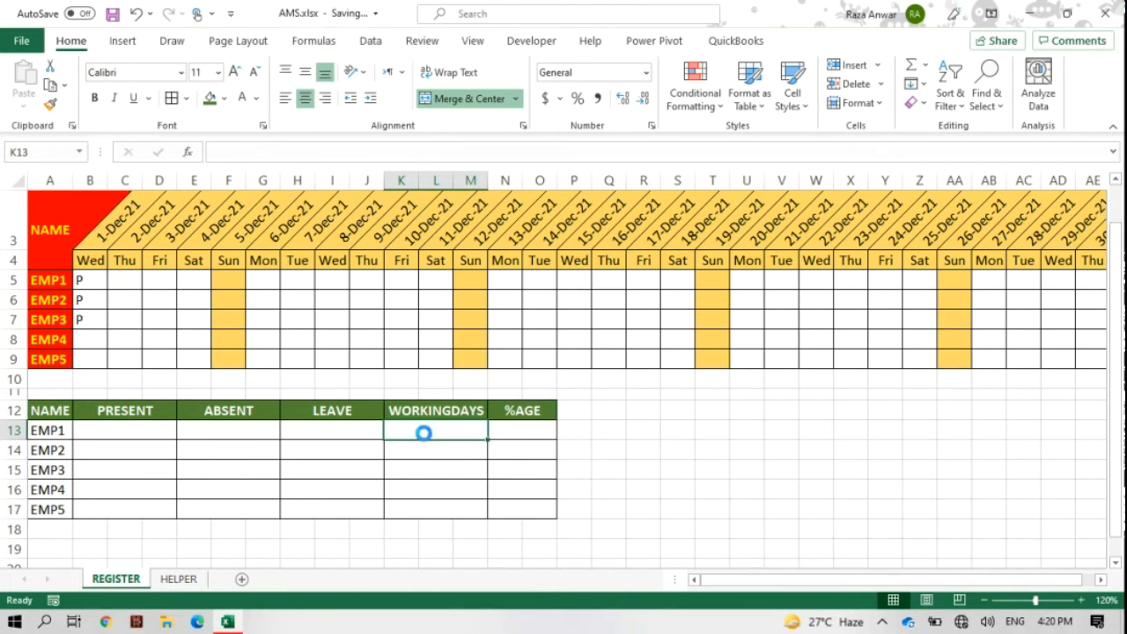
- Zoom the worksheet in to 140% around the attendance grid and summary table
click(1081, 600)
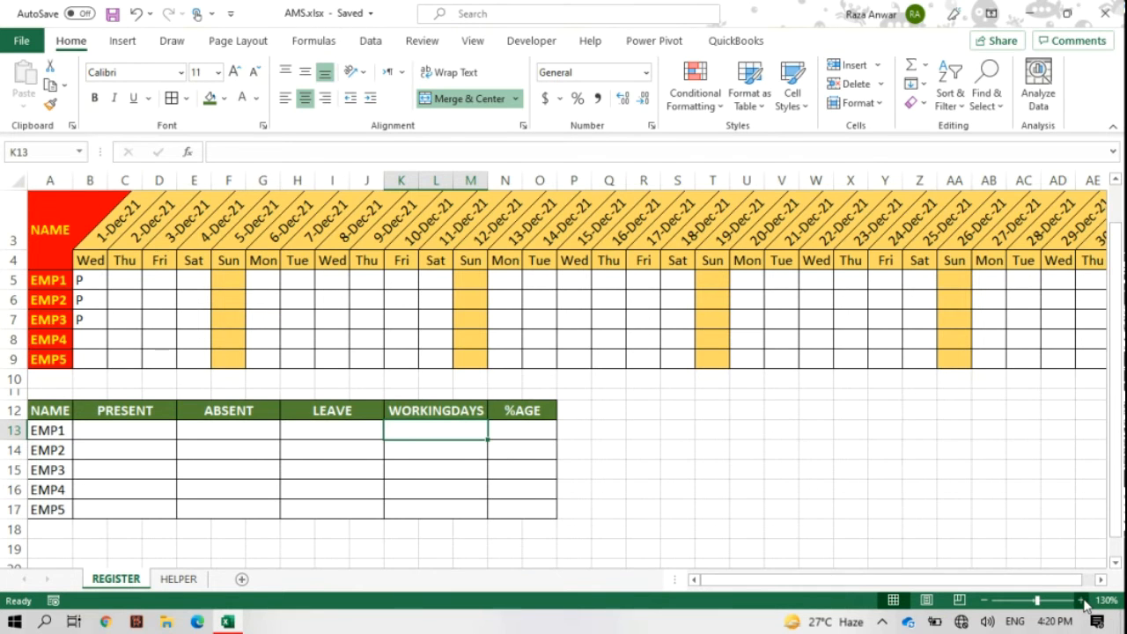
click(1080, 600)
drag(783, 583, 757, 586)
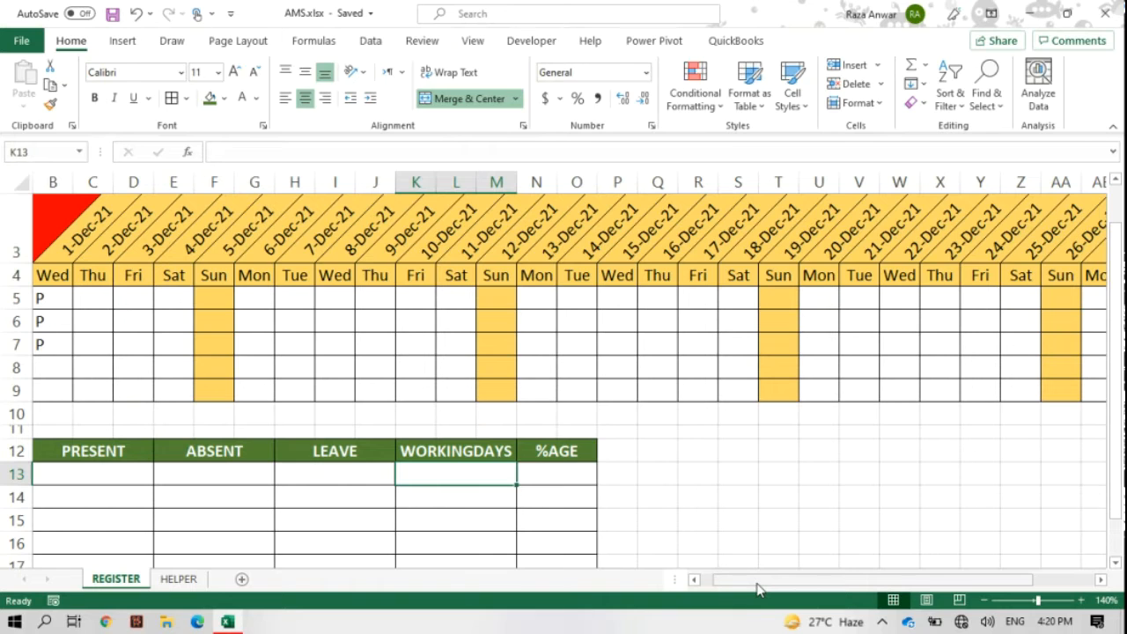
- Enter =NETWORKDAYS.INTL($B$3,$AF$3) in K13 to calculate EMP1's working days from the first to the last register date
text(=N)
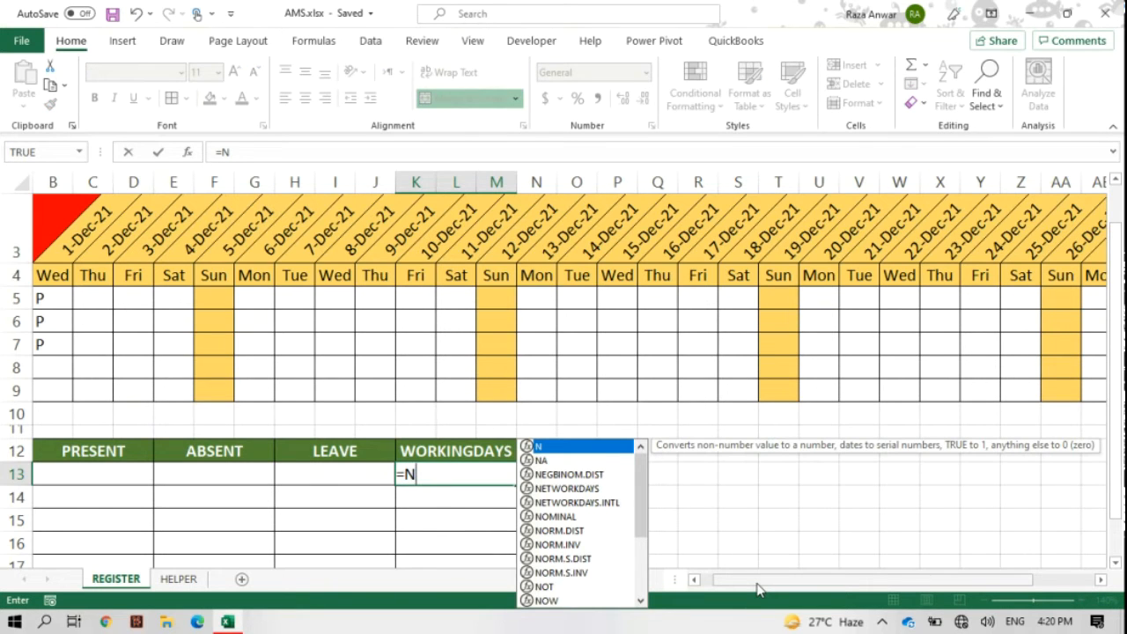
text(ET)
key(Down)
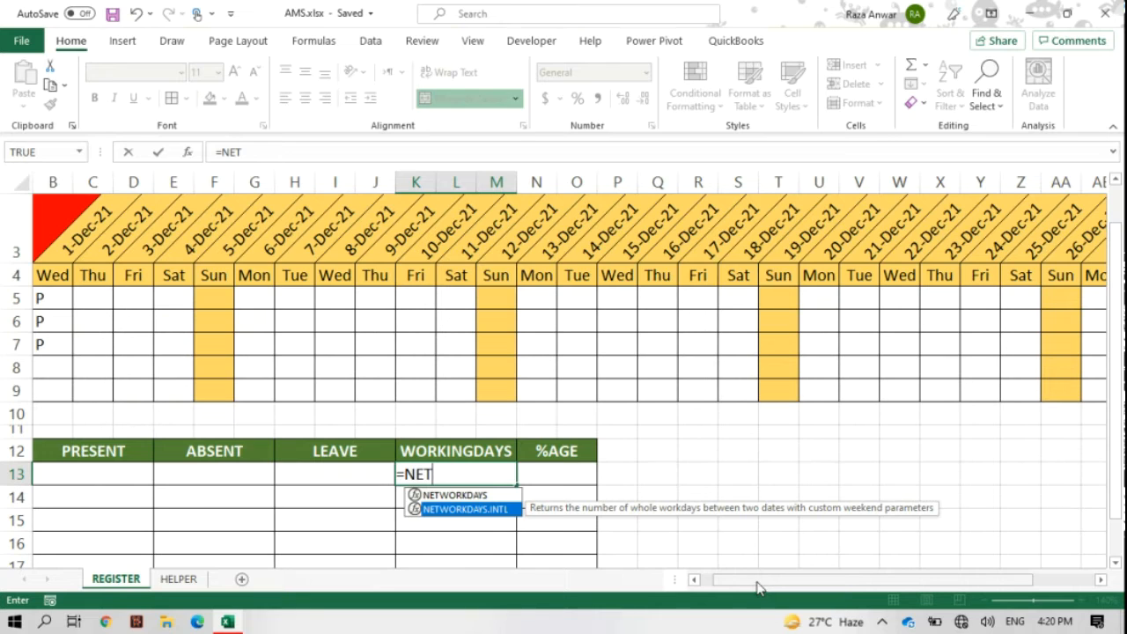
key(Tab)
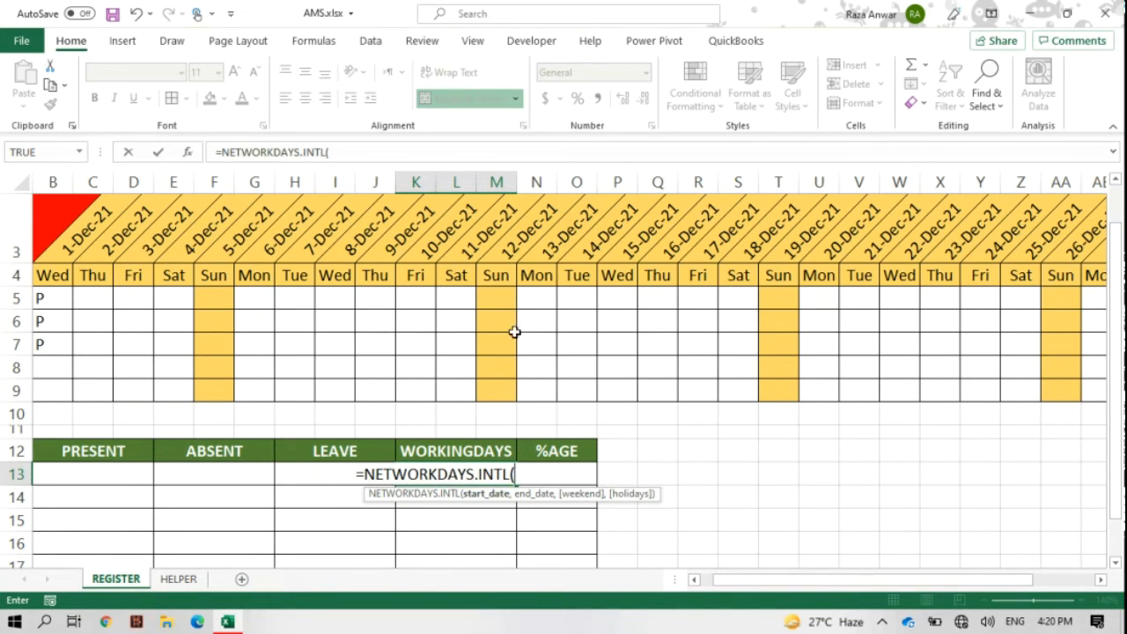
click(66, 255)
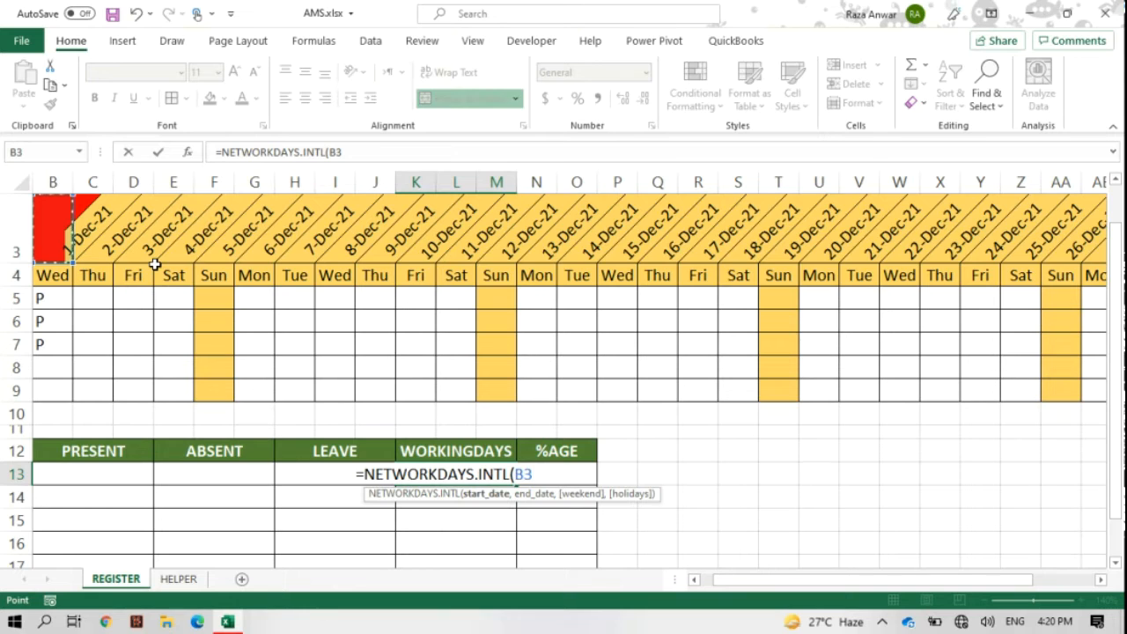
key(F4)
text(,)
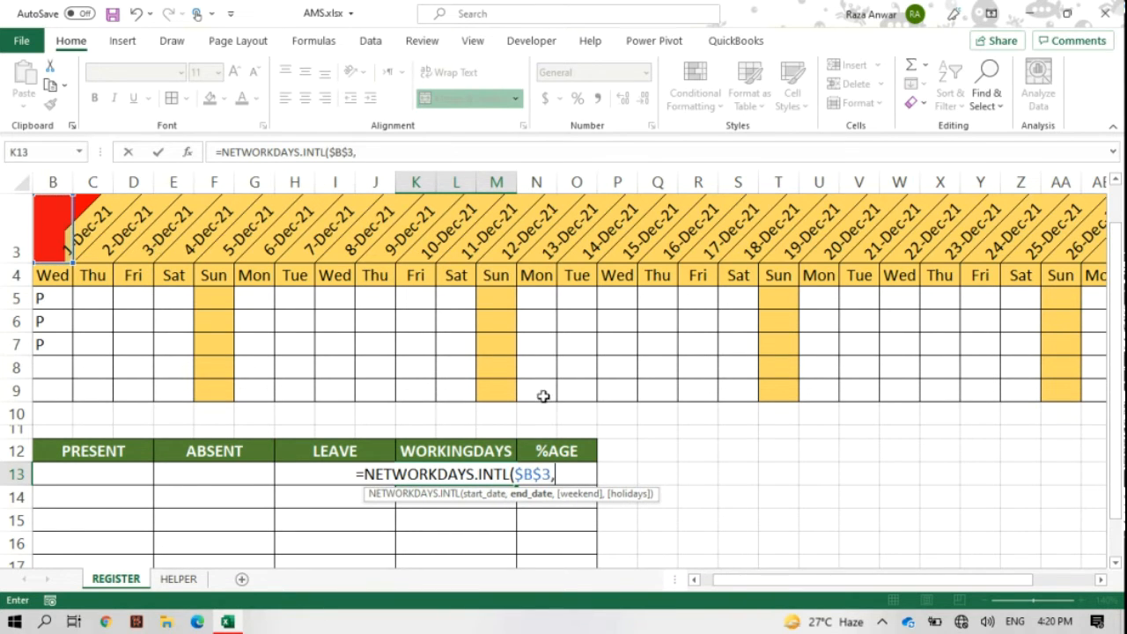
drag(742, 581, 818, 585)
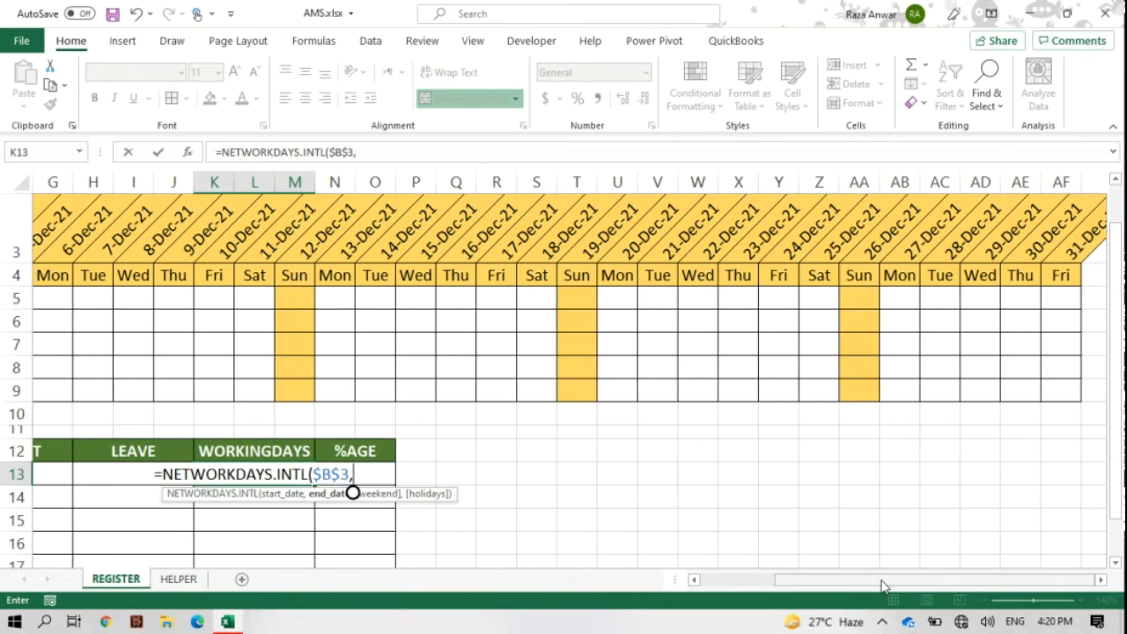
click(1074, 252)
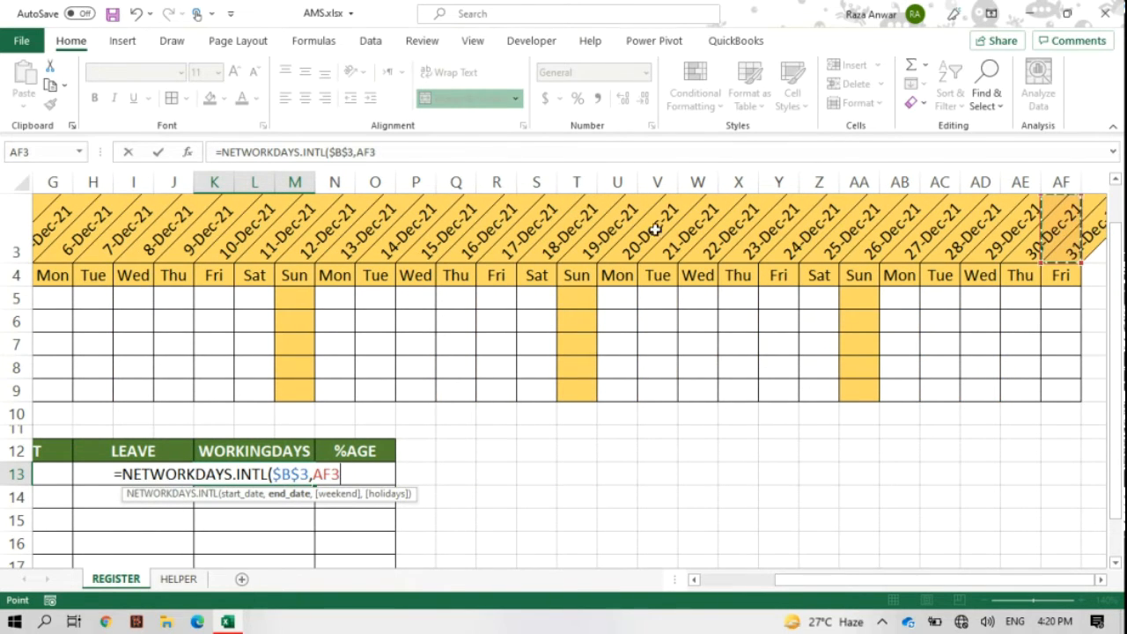
key(F4)
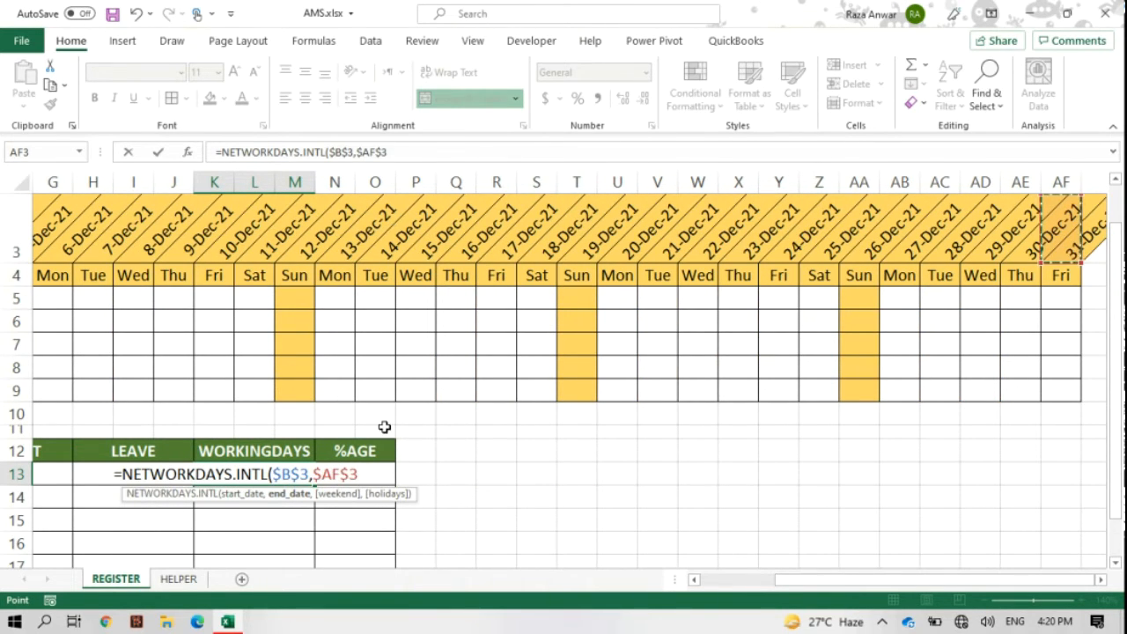
text())
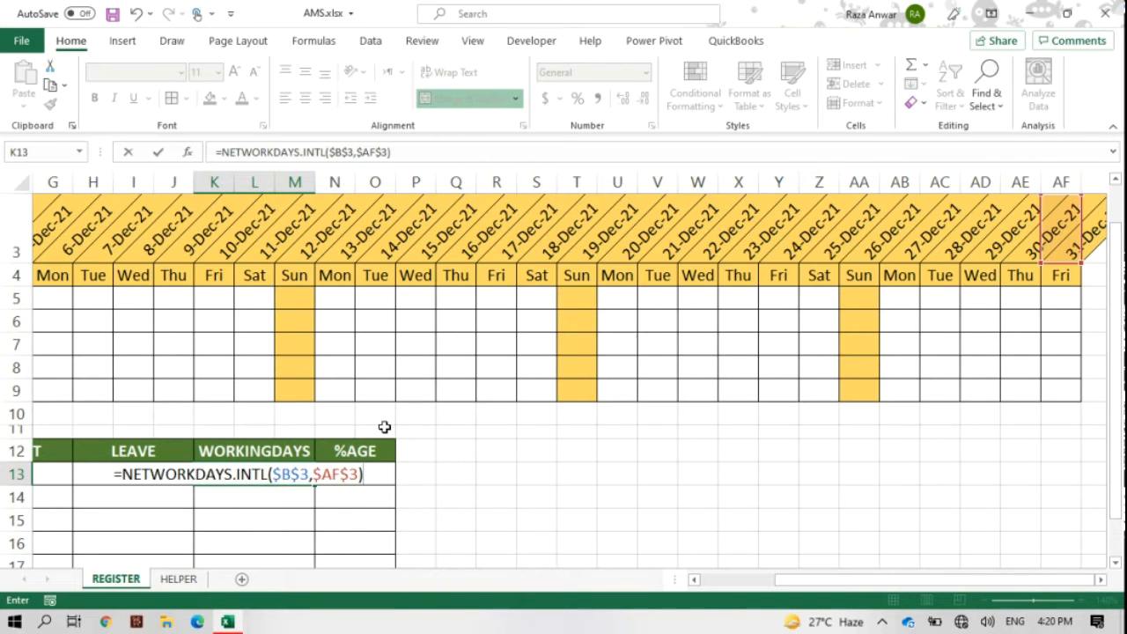
key(Return)
- Review the NETWORKDAYS.INTL formula in K13 against the register dates and close it unchanged
drag(848, 586, 731, 588)
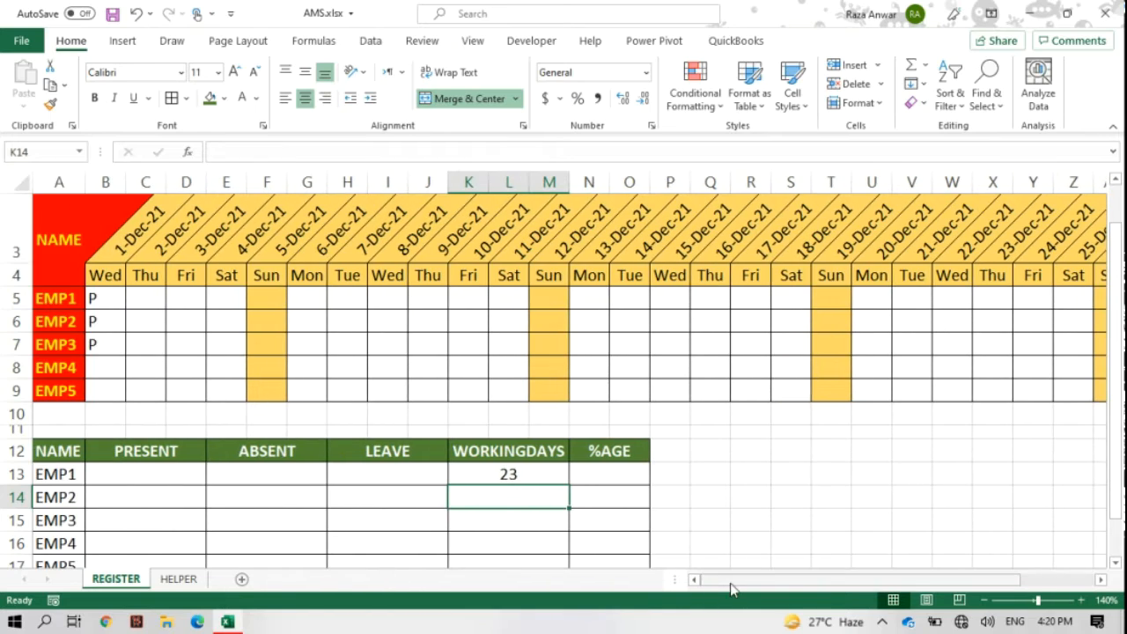
scroll(818, 535, down, 2)
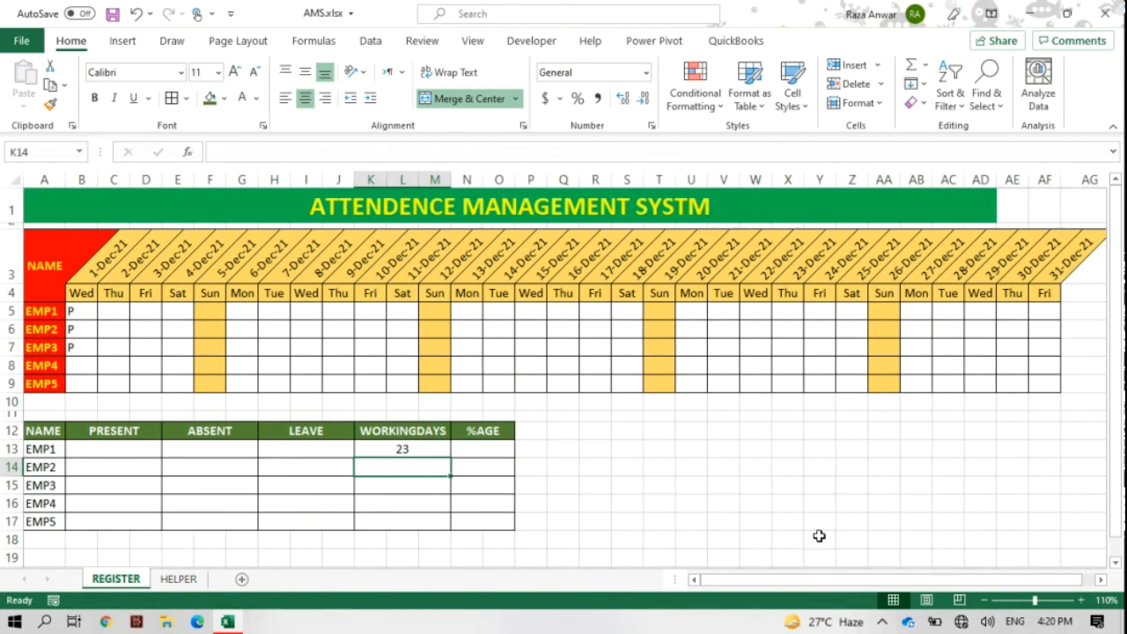
double_click(421, 447)
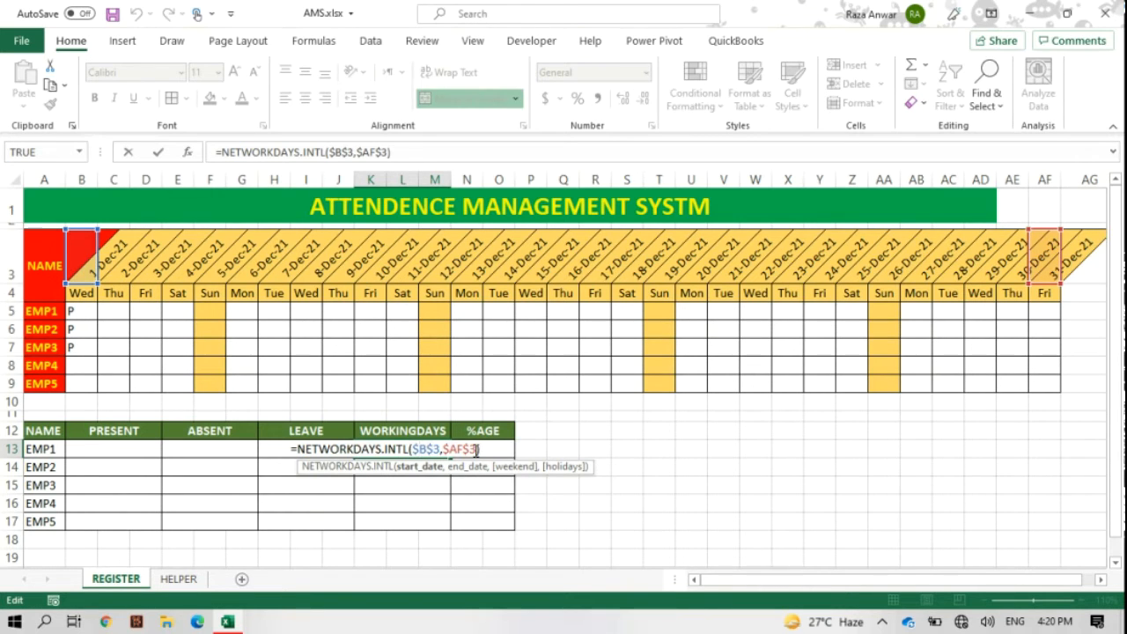
key(Return)
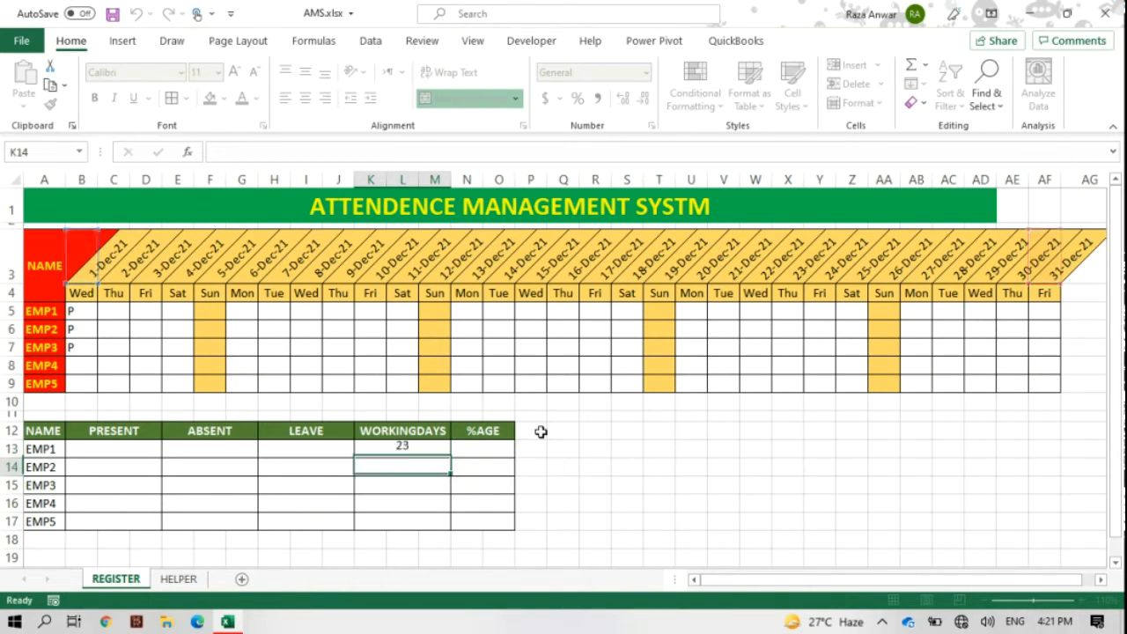
- Add weekend argument 11 (Sunday only) to the NETWORKDAYS.INTL formula in K13, leaving out the holidays argument
click(393, 448)
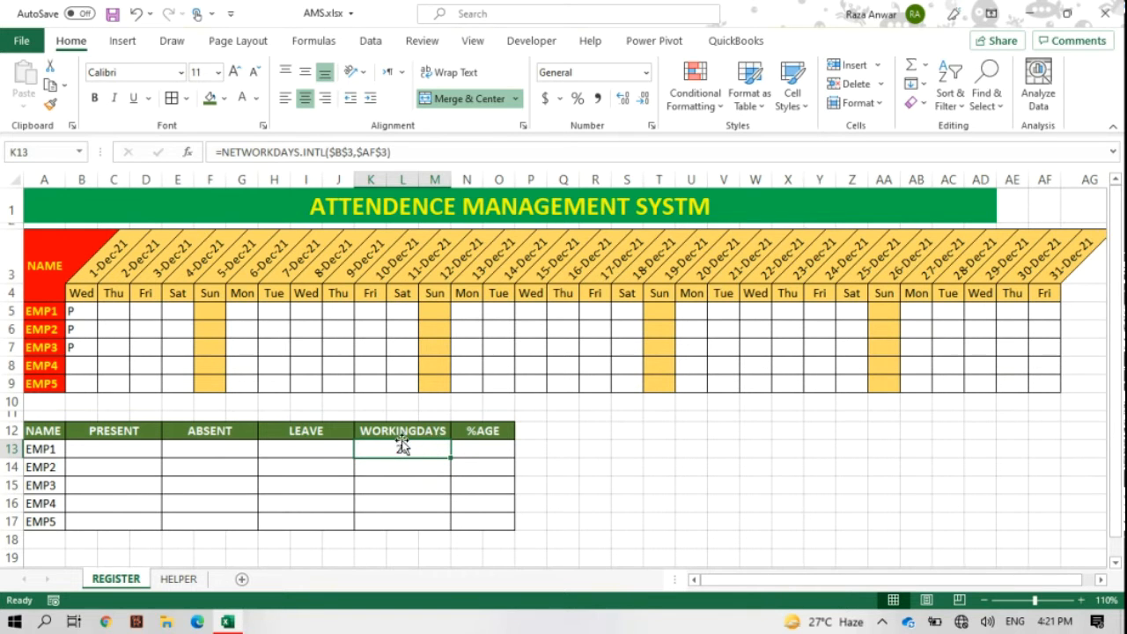
click(1082, 598)
click(1082, 599)
click(1081, 599)
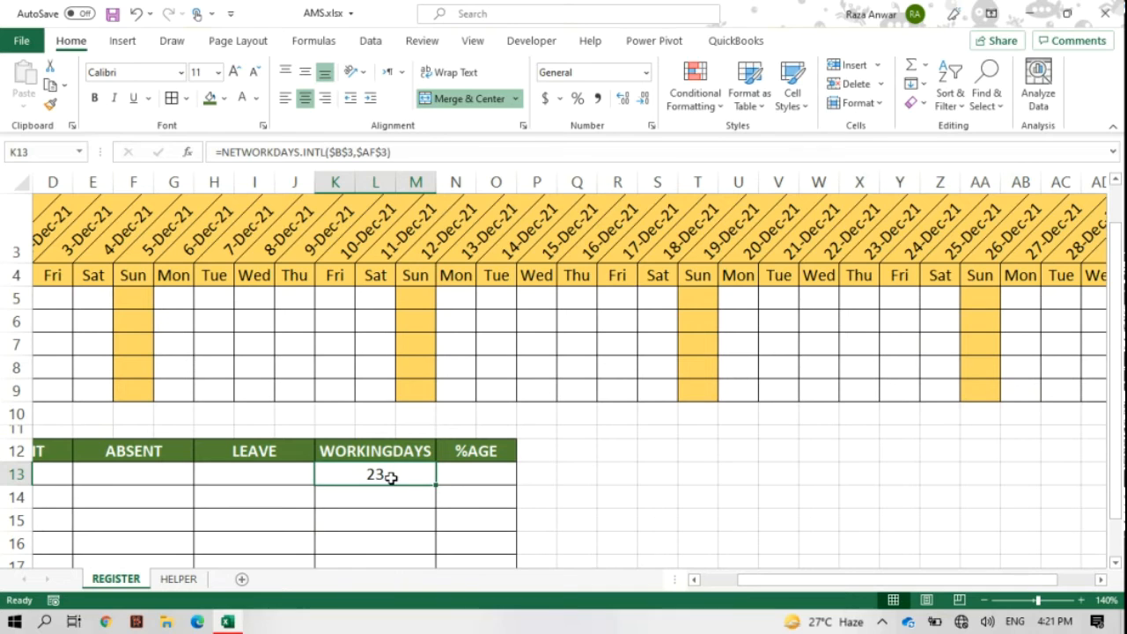
double_click(390, 476)
click(476, 476)
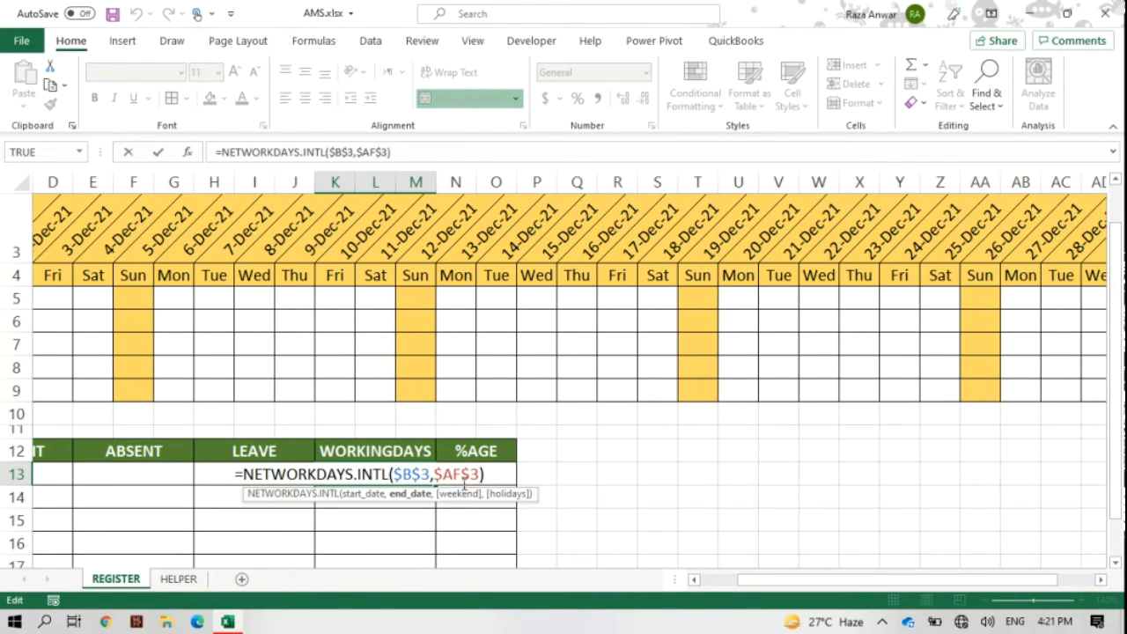
text(,)
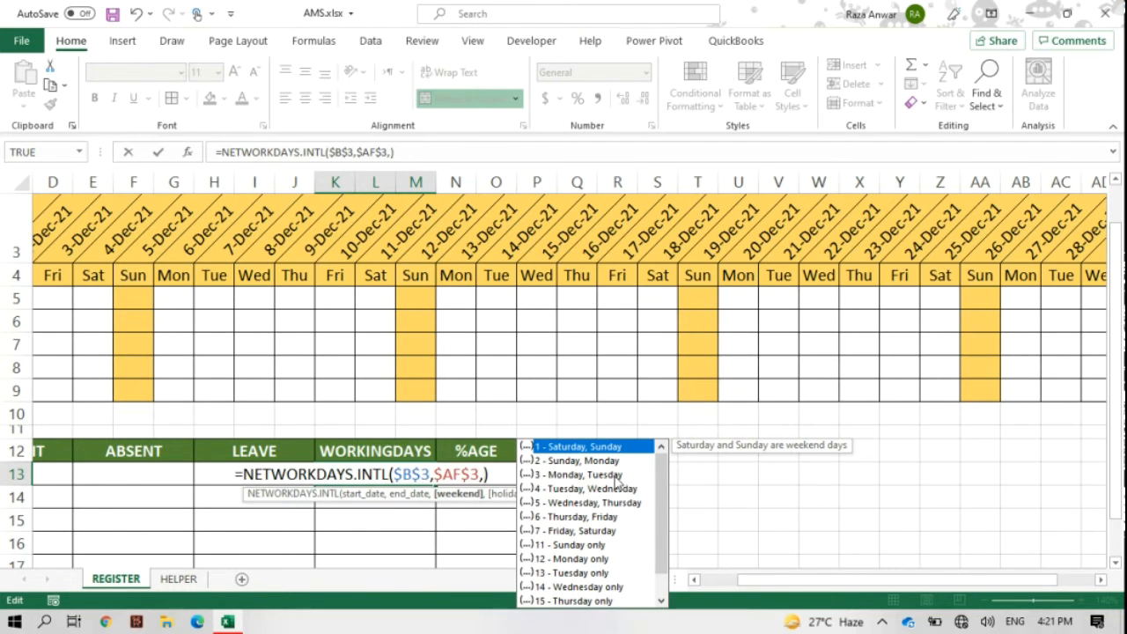
mouse_move(667, 508)
mouse_down()
mouse_move(665, 529)
mouse_move(656, 498)
mouse_up()
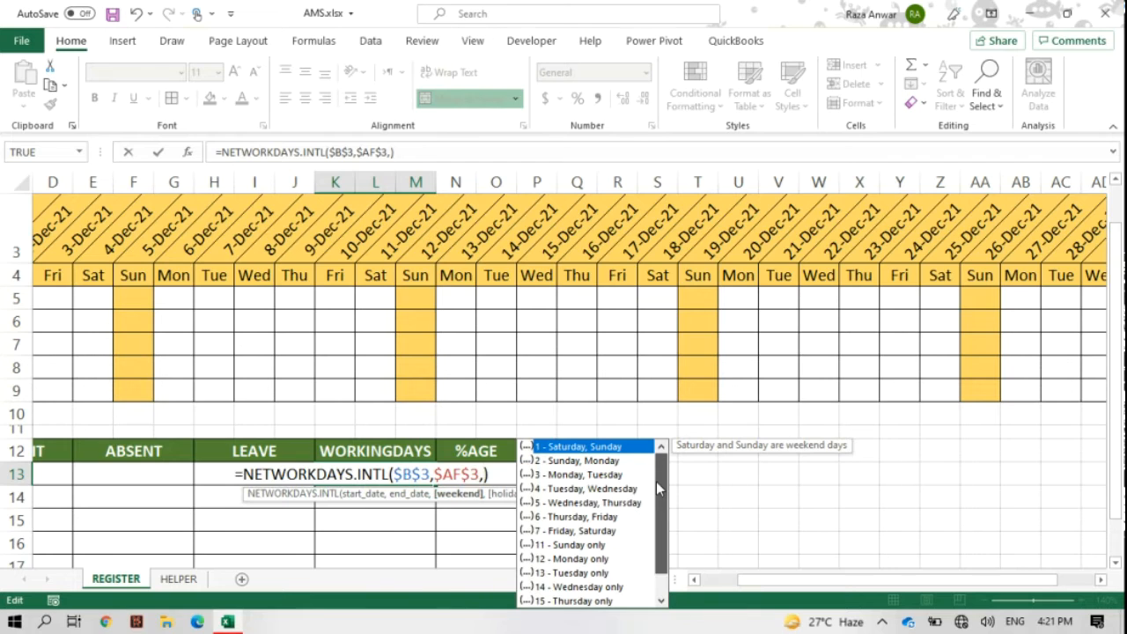
click(584, 546)
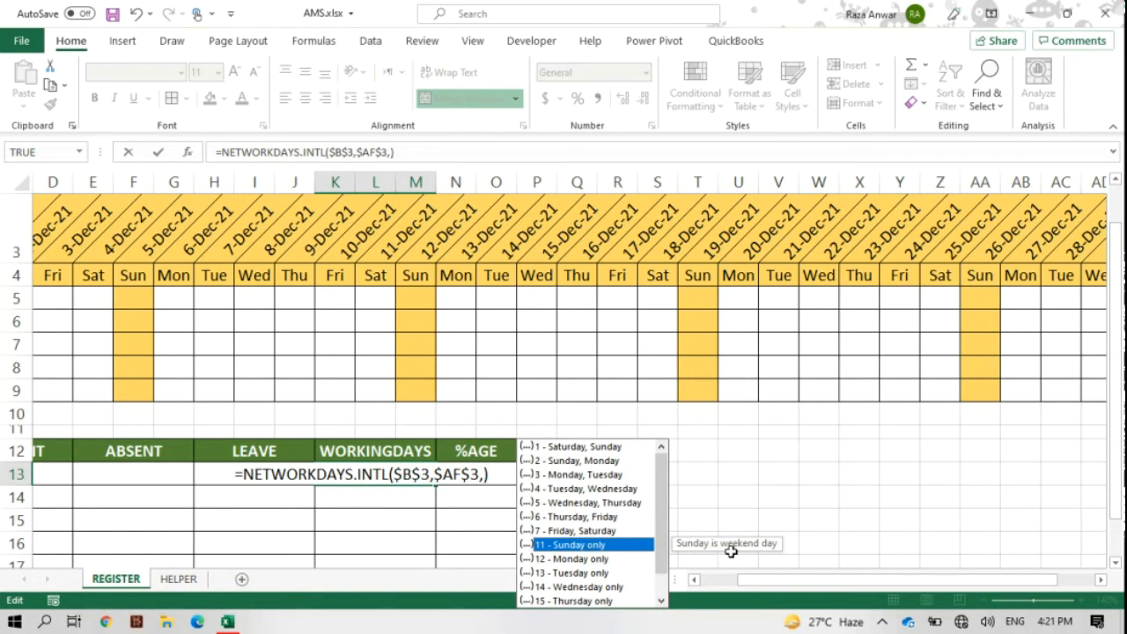
click(556, 448)
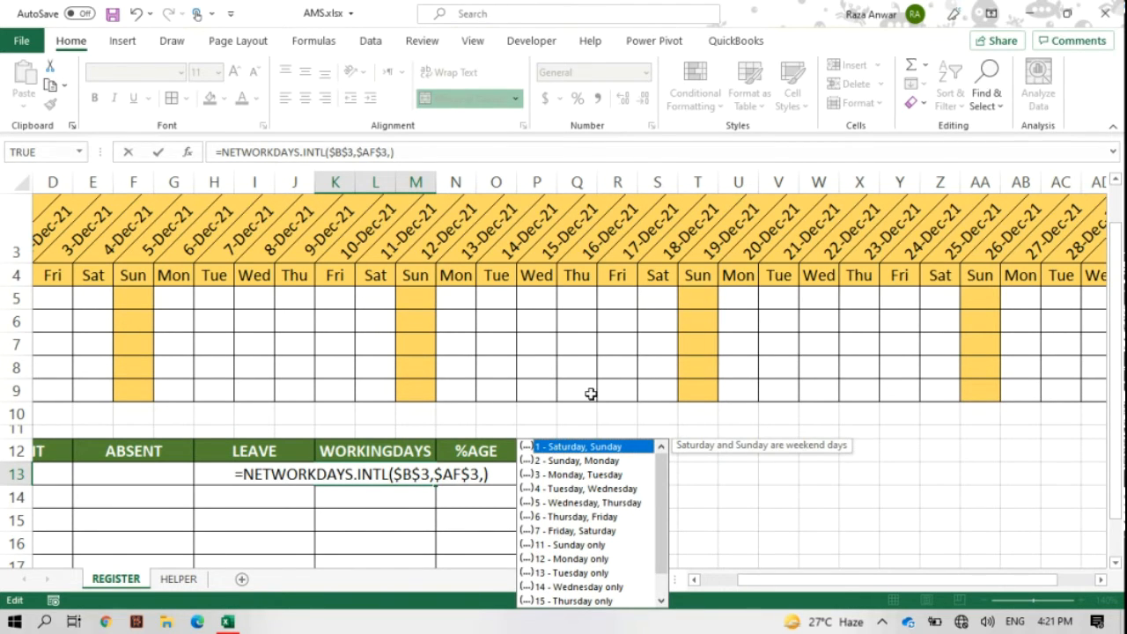
click(580, 546)
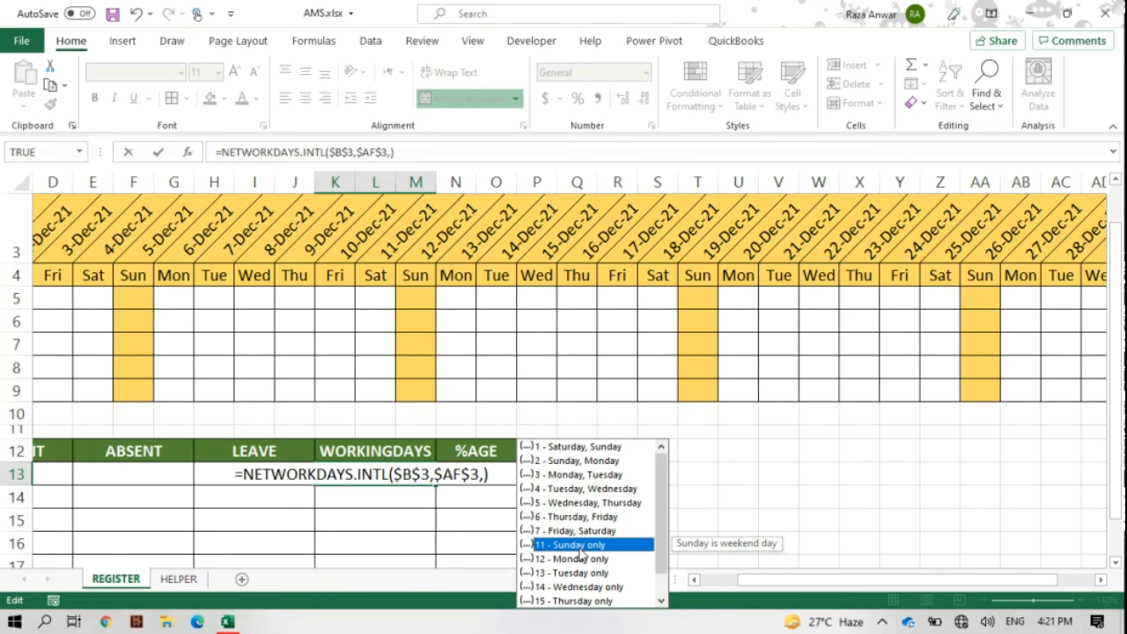
double_click(573, 546)
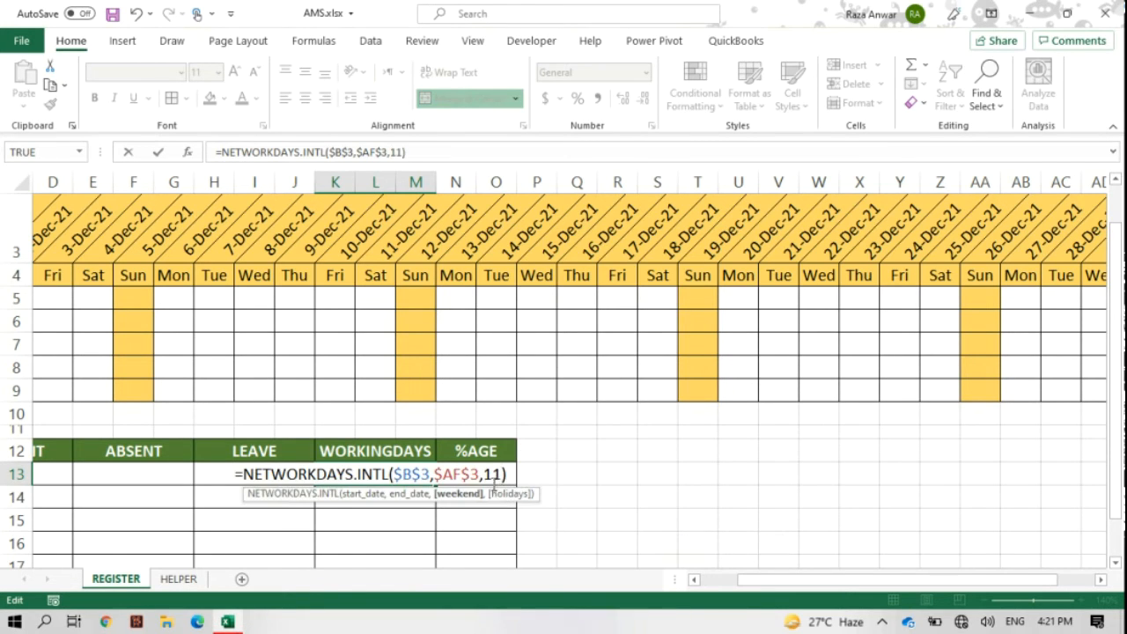
text(,)
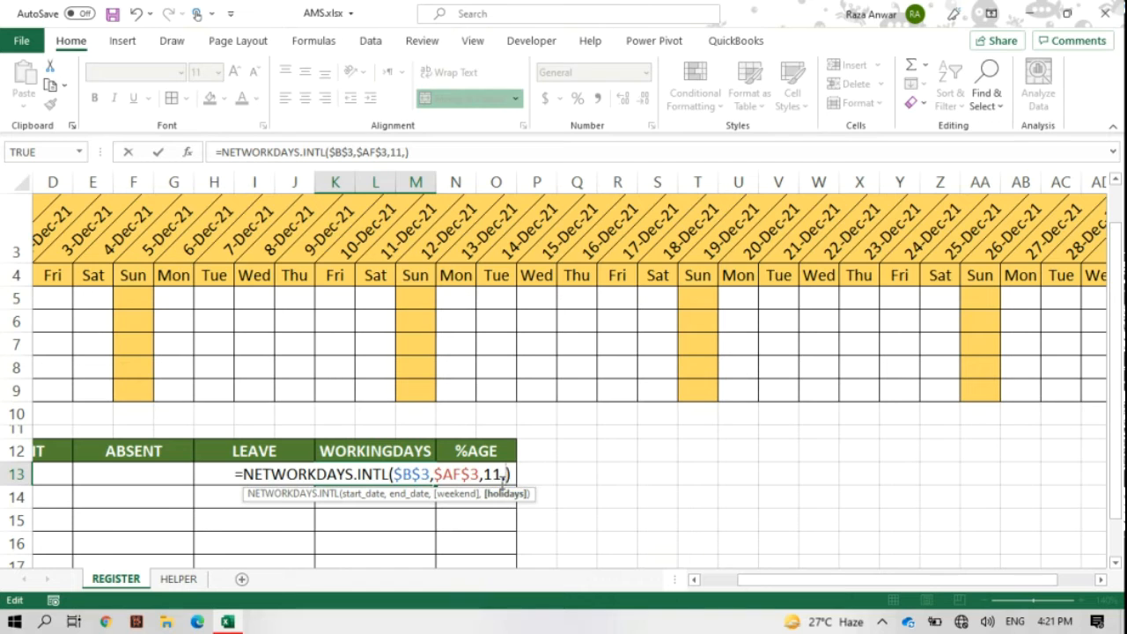
key(BackSpace)
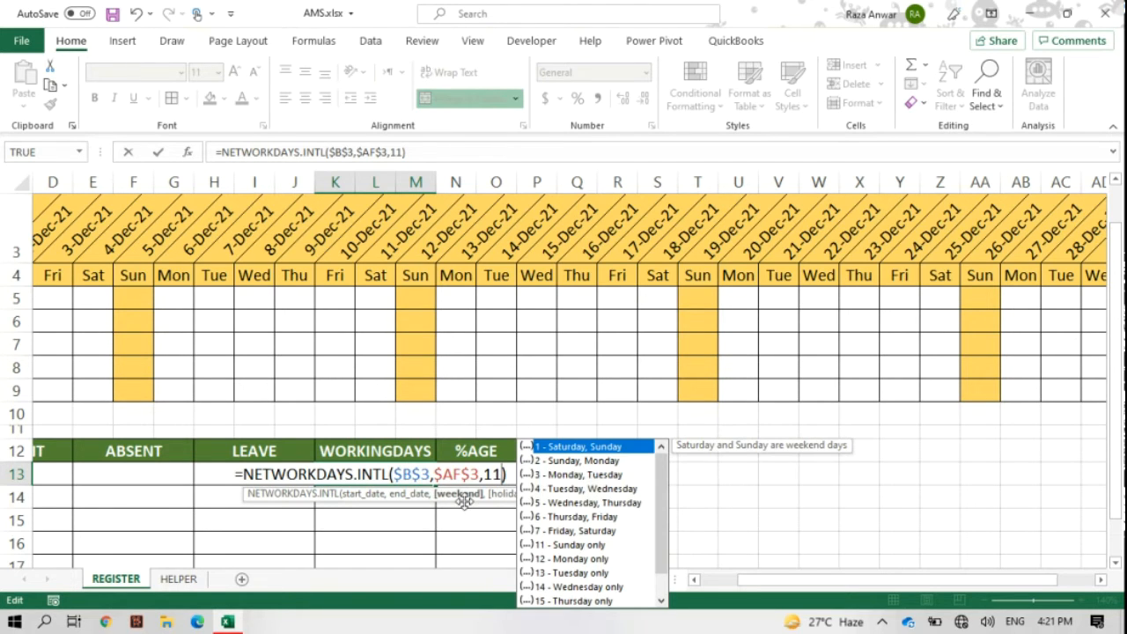
key(Return)
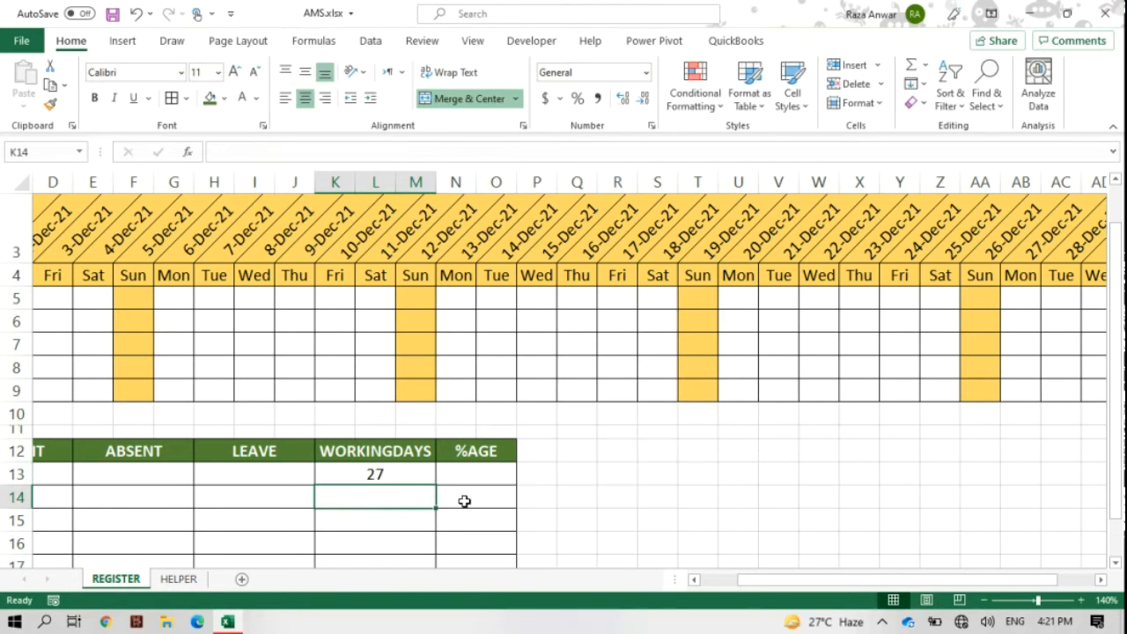
- Copy EMP1's WORKINGDAYS formula from K13 down through the EMP5 row
click(404, 474)
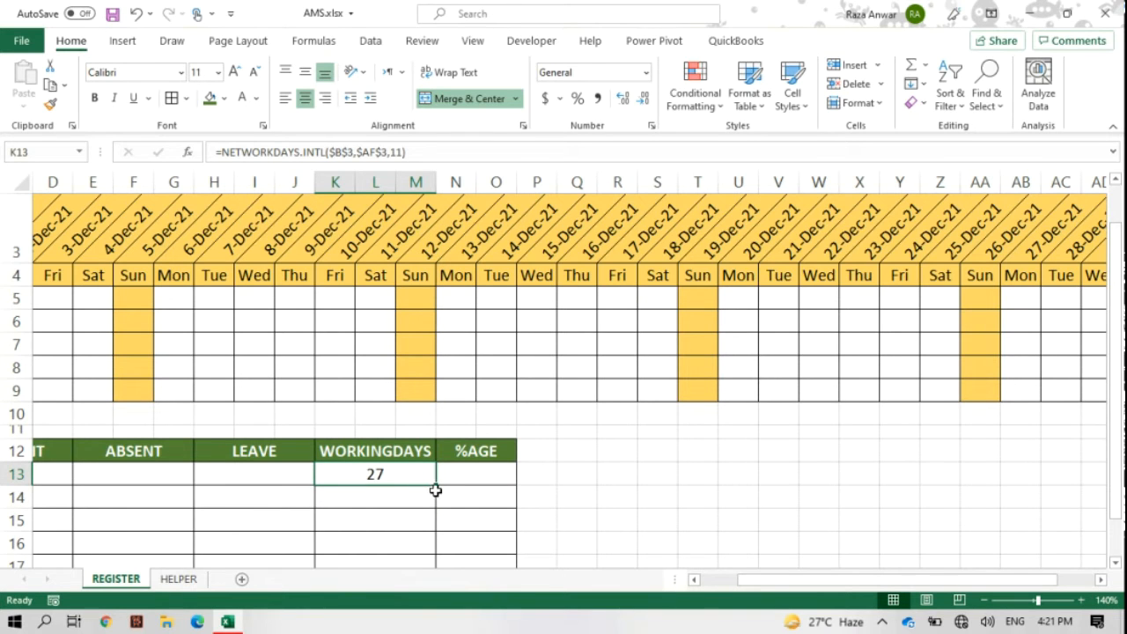
drag(435, 484, 397, 501)
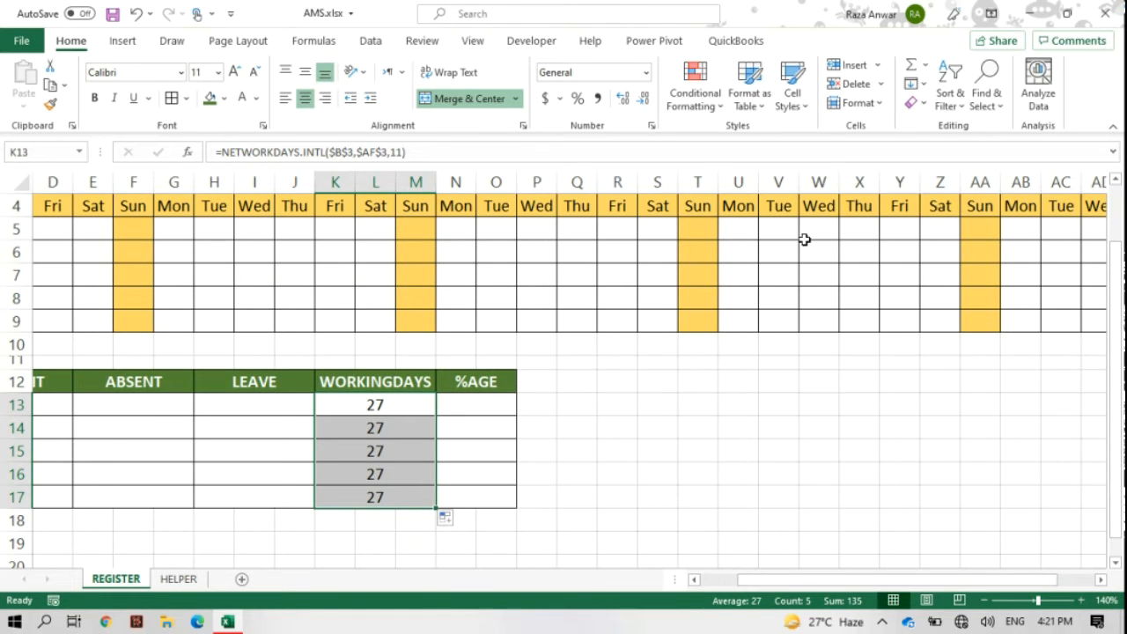
drag(746, 579, 607, 581)
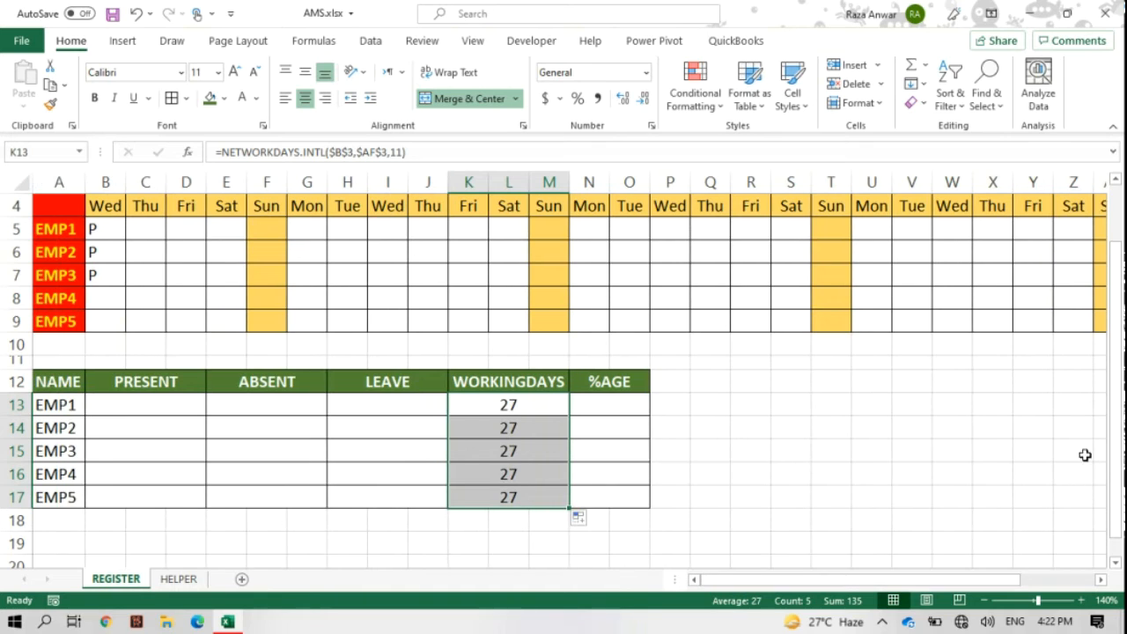
drag(1115, 456, 1115, 459)
click(984, 599)
click(984, 600)
click(984, 599)
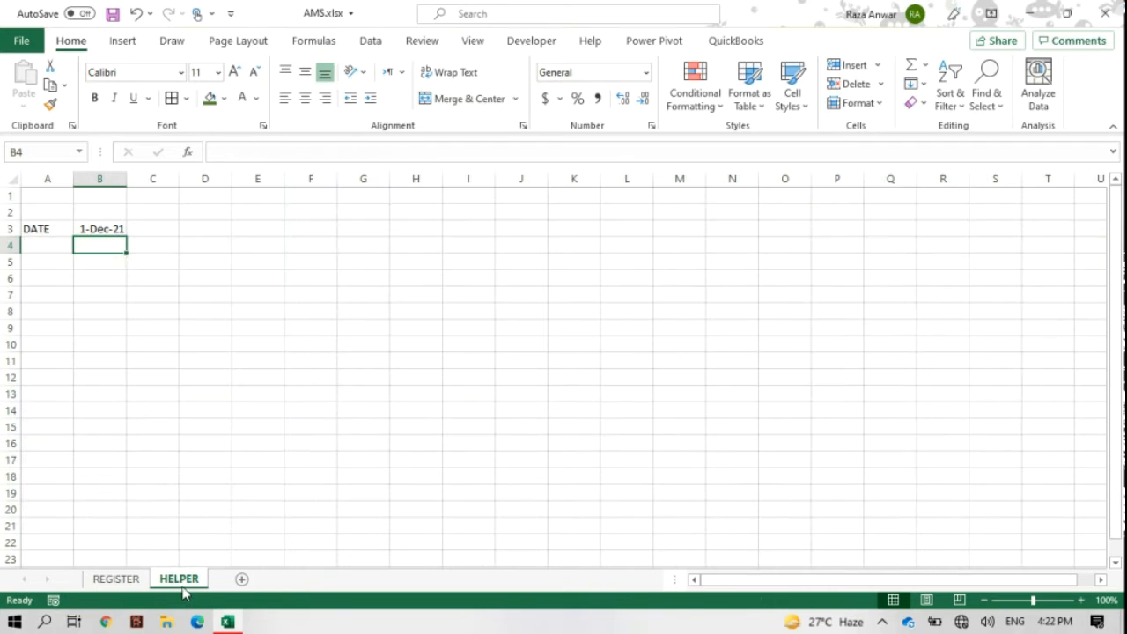
- Change the DATE in B3 of the HELPER sheet to 11/1/2021 and check the REGISTER sheet with the November dates
click(182, 581)
click(88, 229)
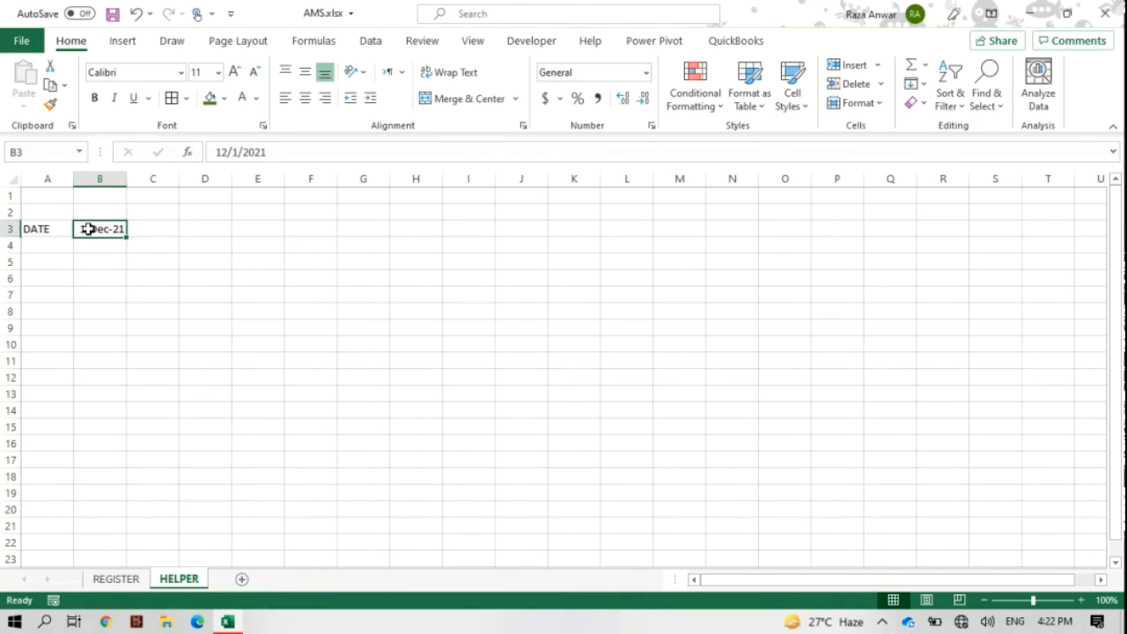
double_click(88, 228)
key(BackSpace)
text(1)
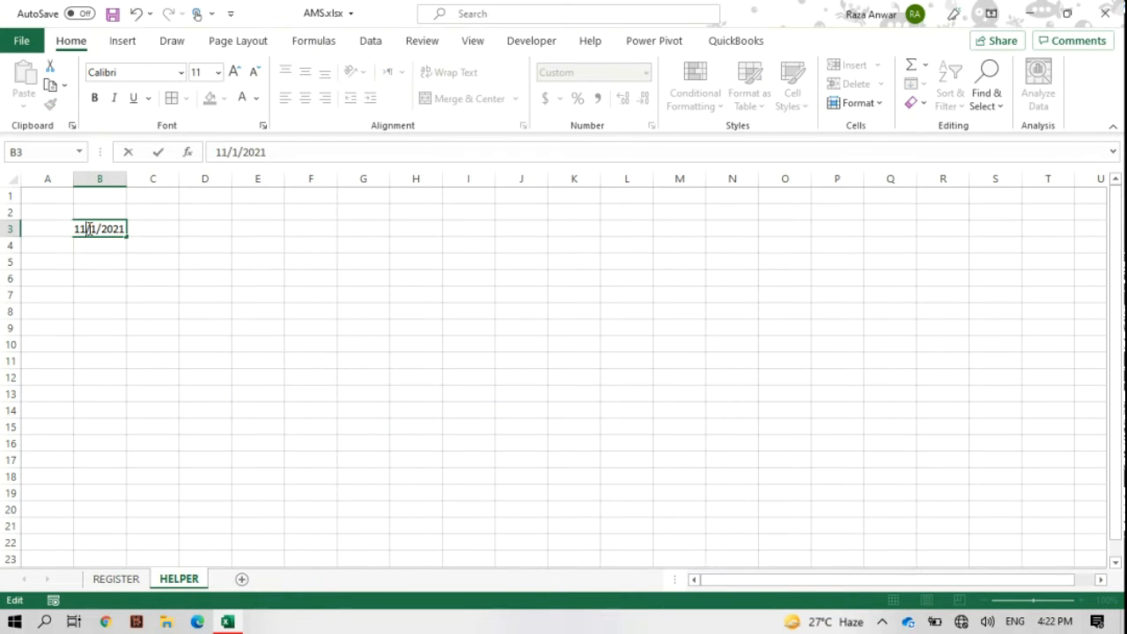
key(Return)
click(114, 579)
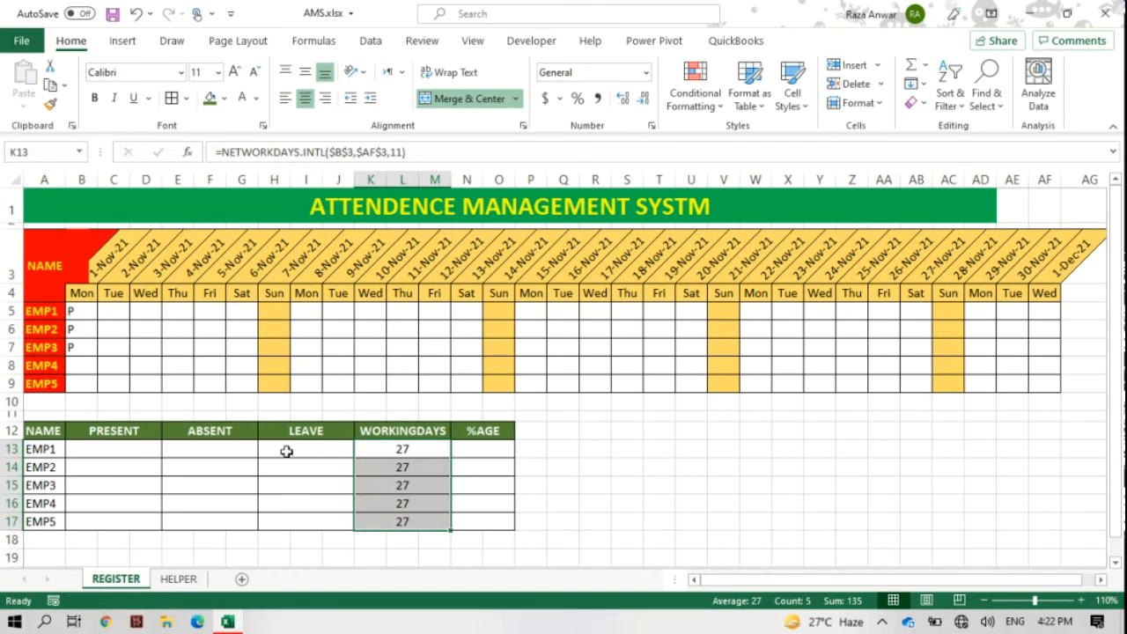
click(211, 329)
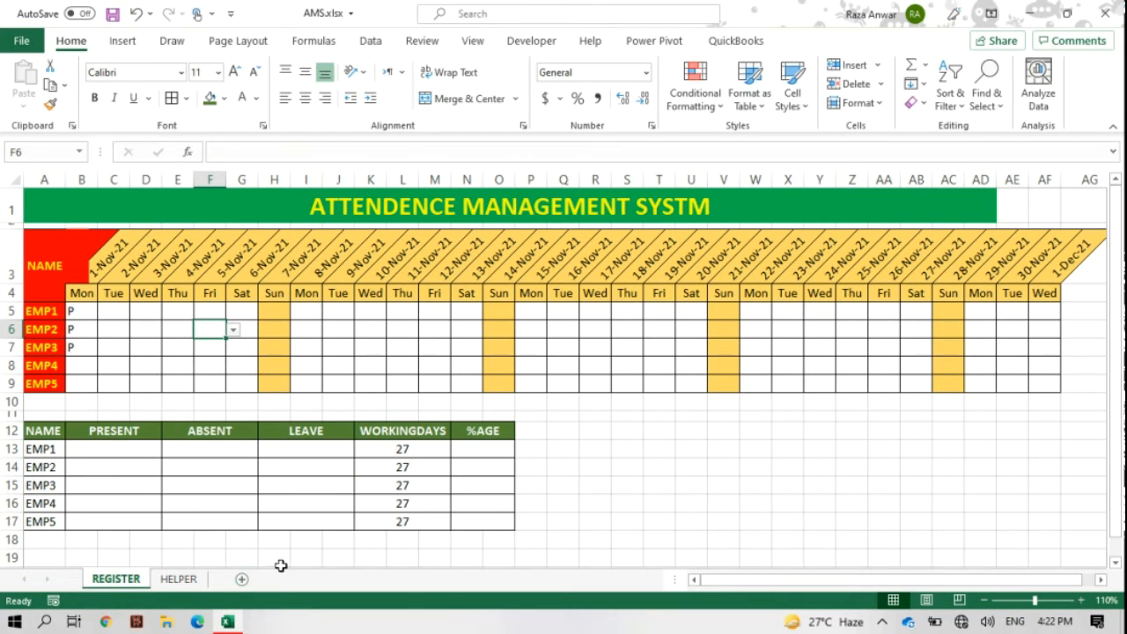
- Set the DATE in B3 of the HELPER sheet back to 12/1/2021
click(180, 578)
click(92, 227)
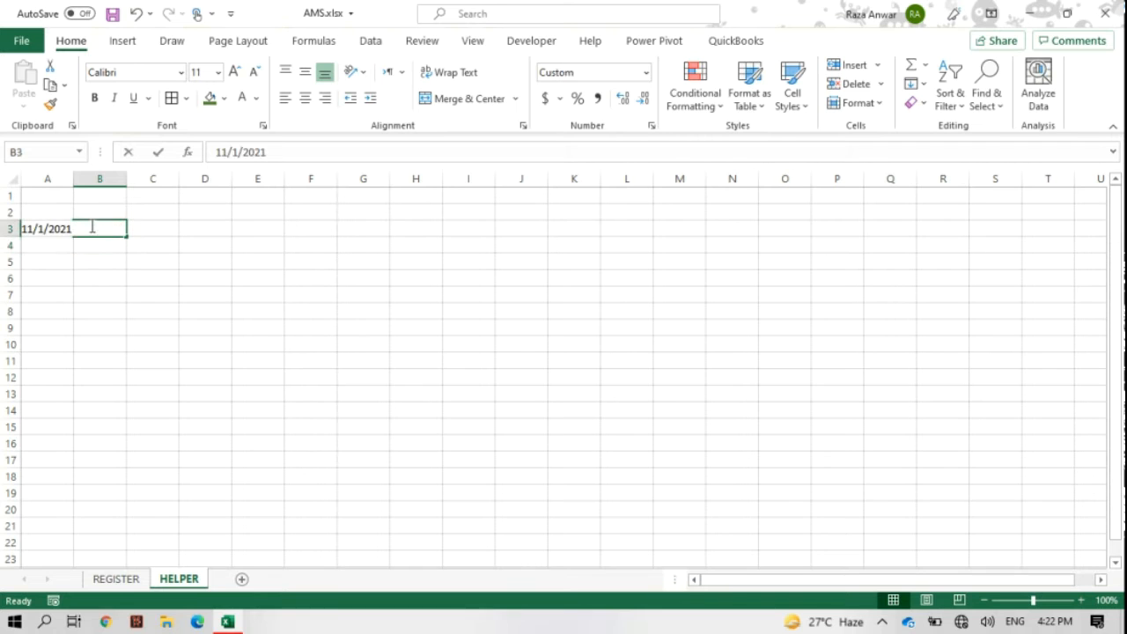
double_click(92, 227)
key(Delete)
text(2)
key(Return)
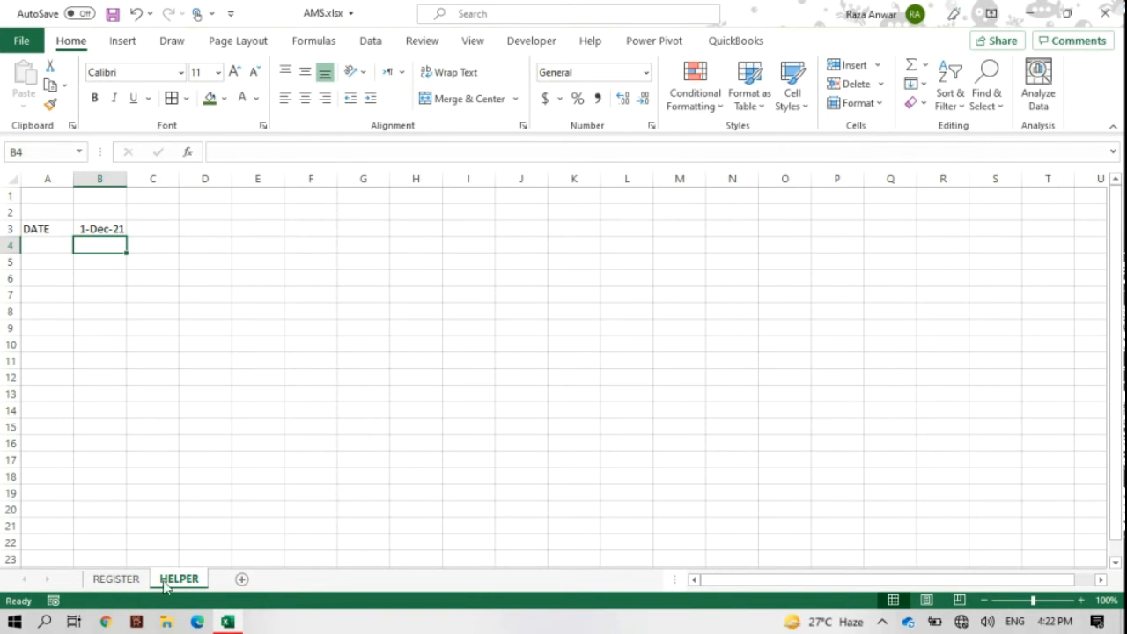
- Return to the REGISTER sheet and save the workbook
click(115, 579)
click(110, 14)
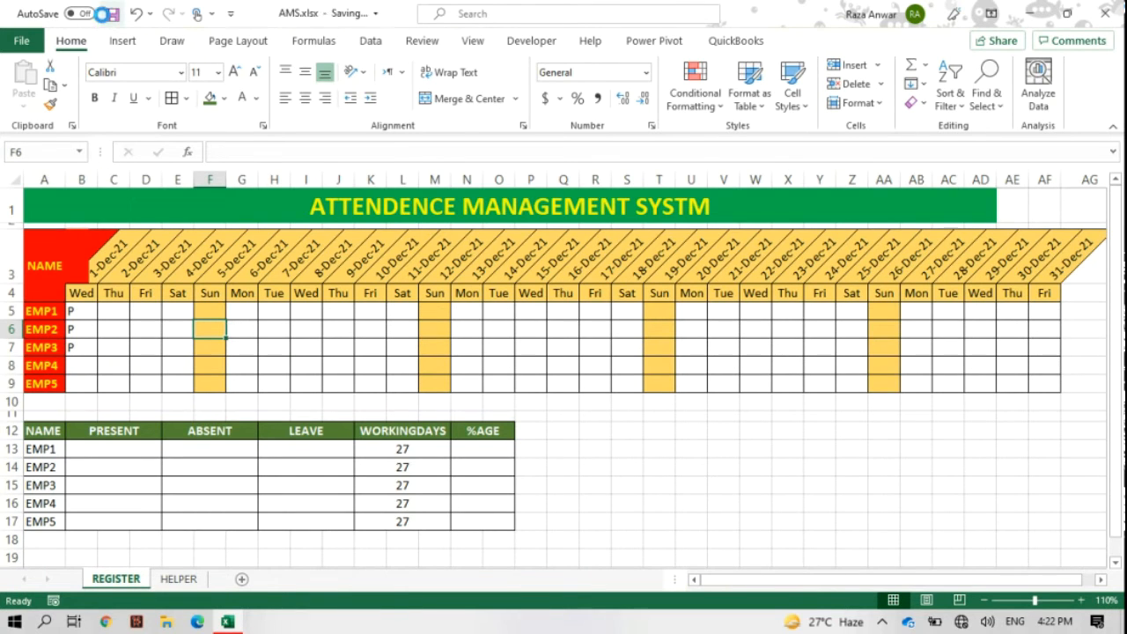
- Enter =COUNTIF(B5:AF5,"P") in EMP1's PRESENT cell B13
click(155, 451)
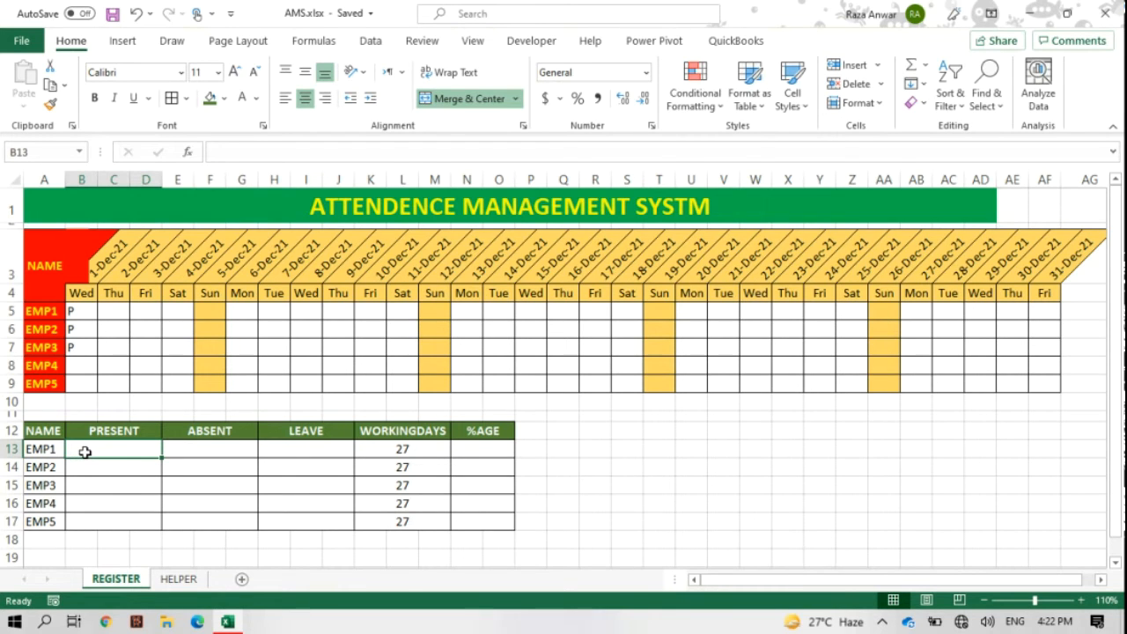
text(=COU)
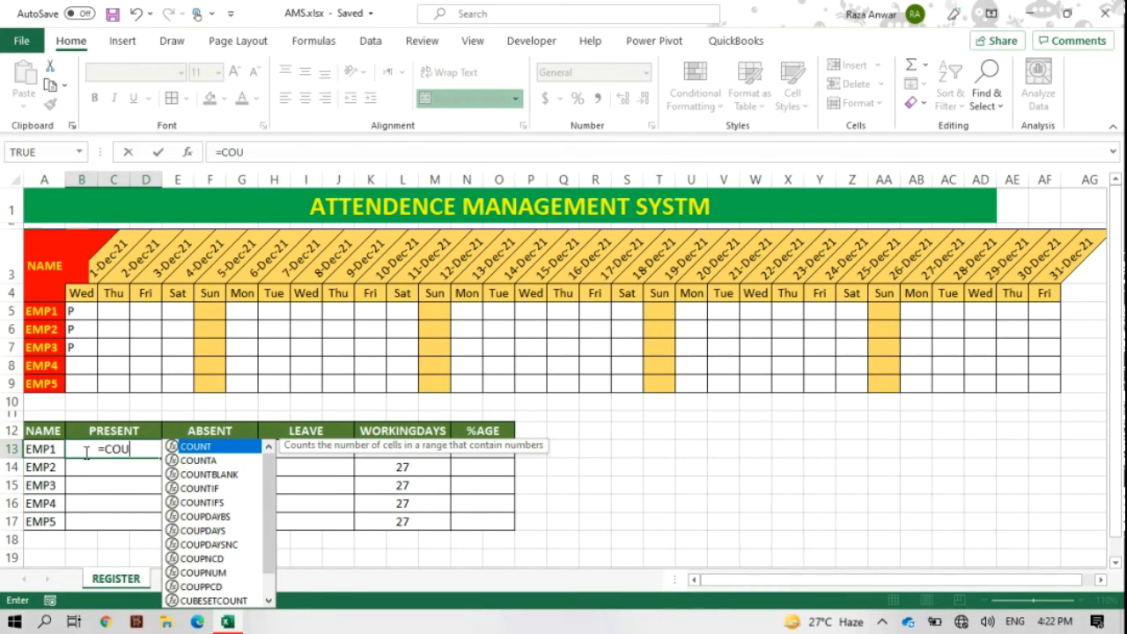
text(N)
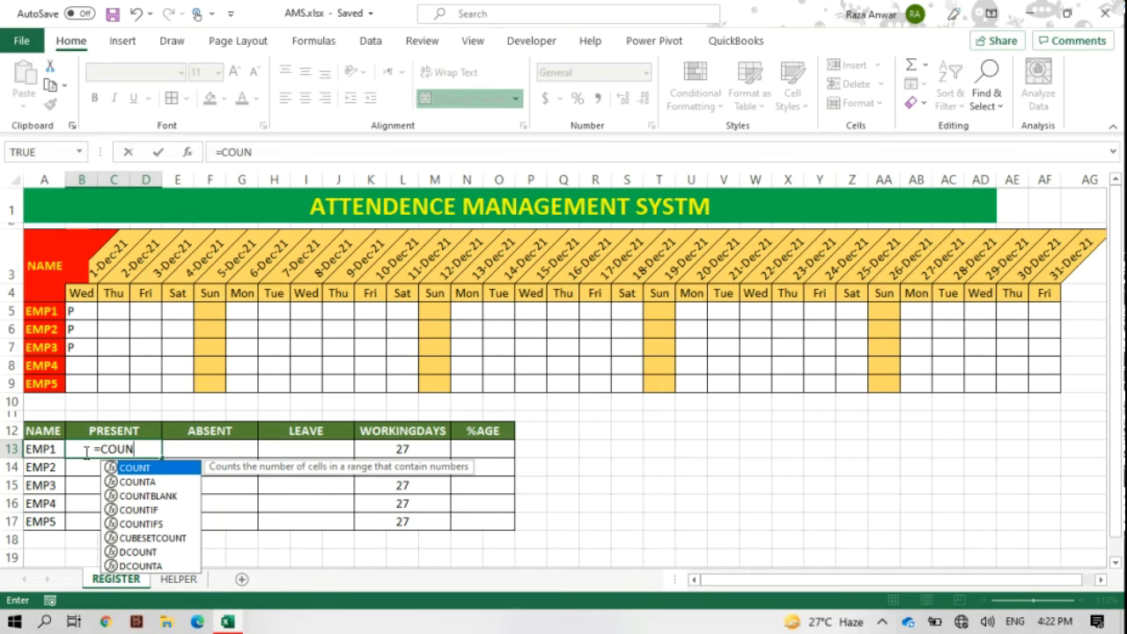
key(Down)
key(Down)
key(Down)
key(Tab)
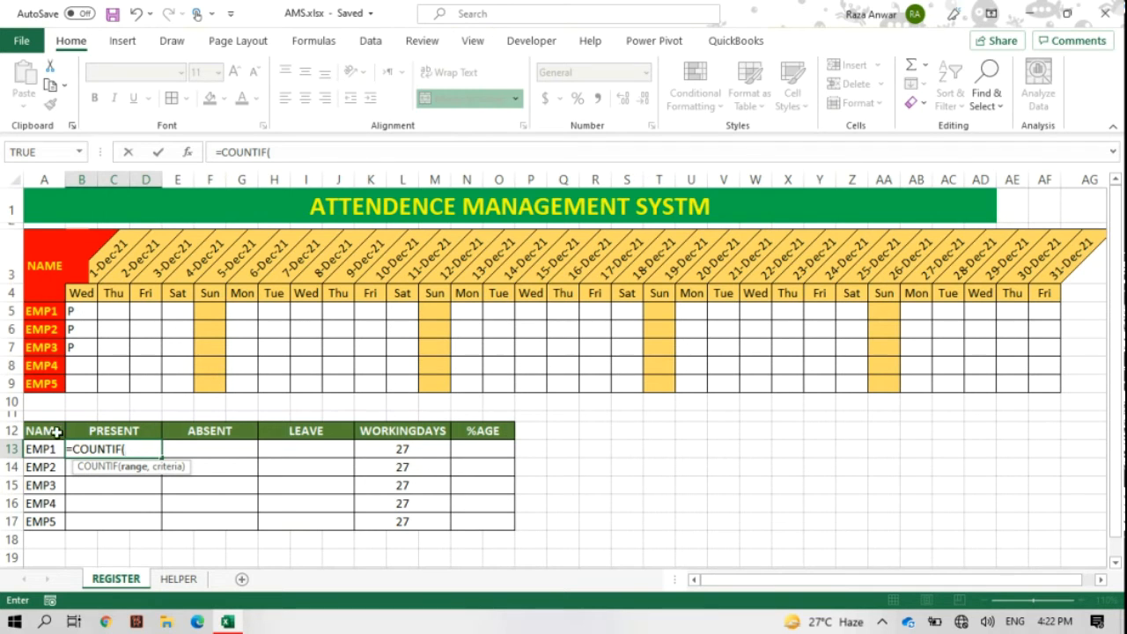
drag(88, 311, 1039, 308)
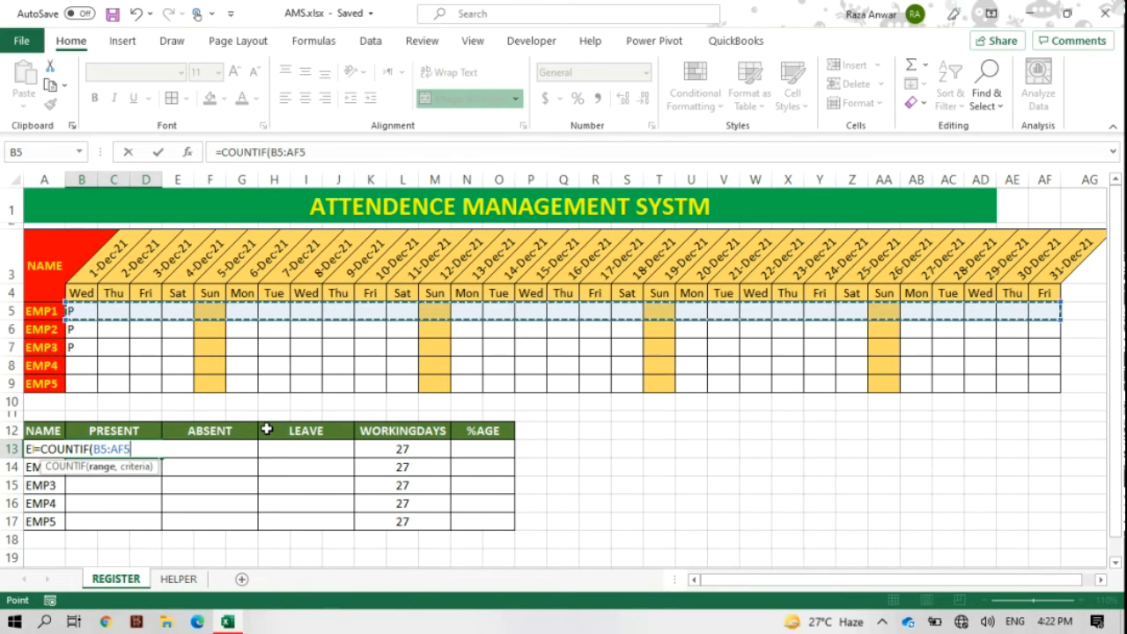
text(,)
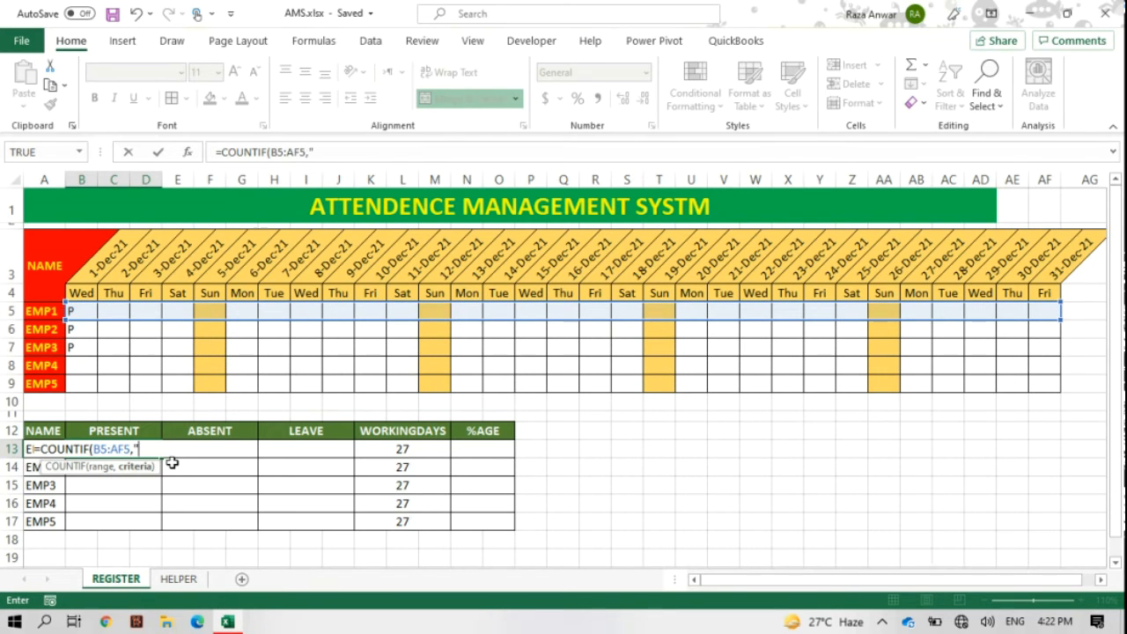
text("P")
text())
key(Return)
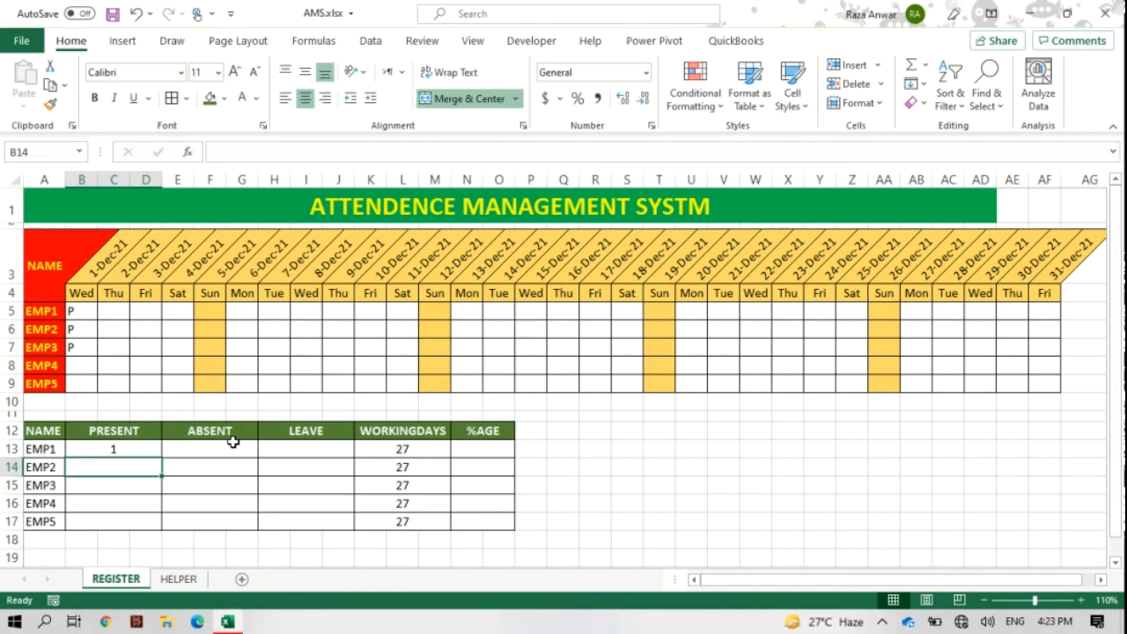
- Mark EMP1 as P for 2-Dec-21 and copy the PRESENT formula from B13 down through the EMP5 row
click(129, 449)
click(117, 314)
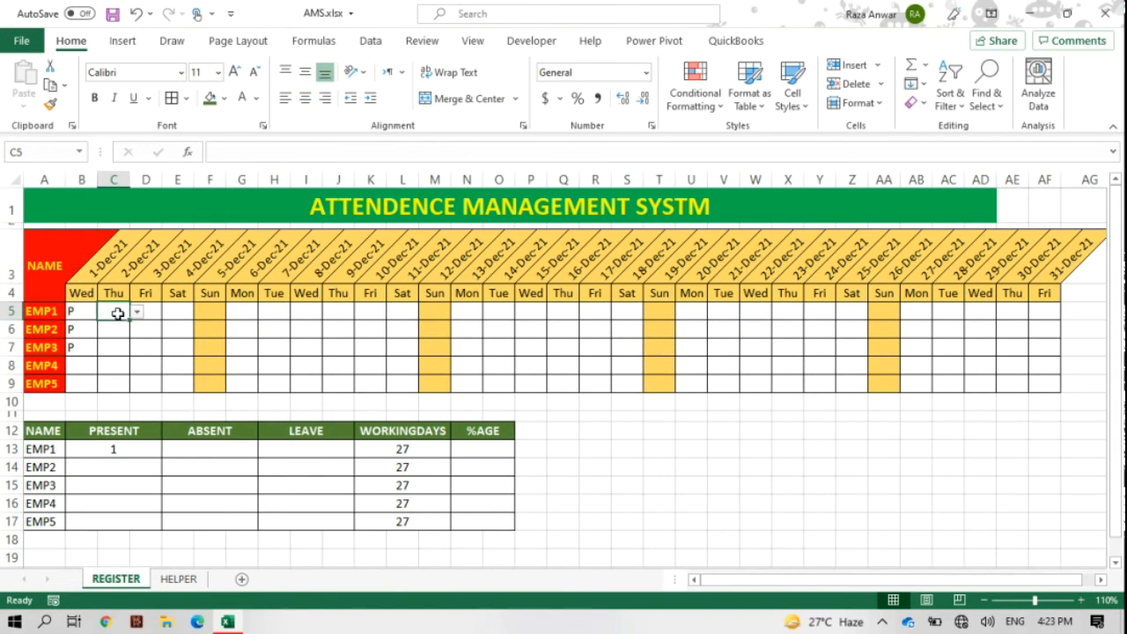
click(136, 312)
click(101, 327)
click(124, 447)
drag(164, 458, 153, 533)
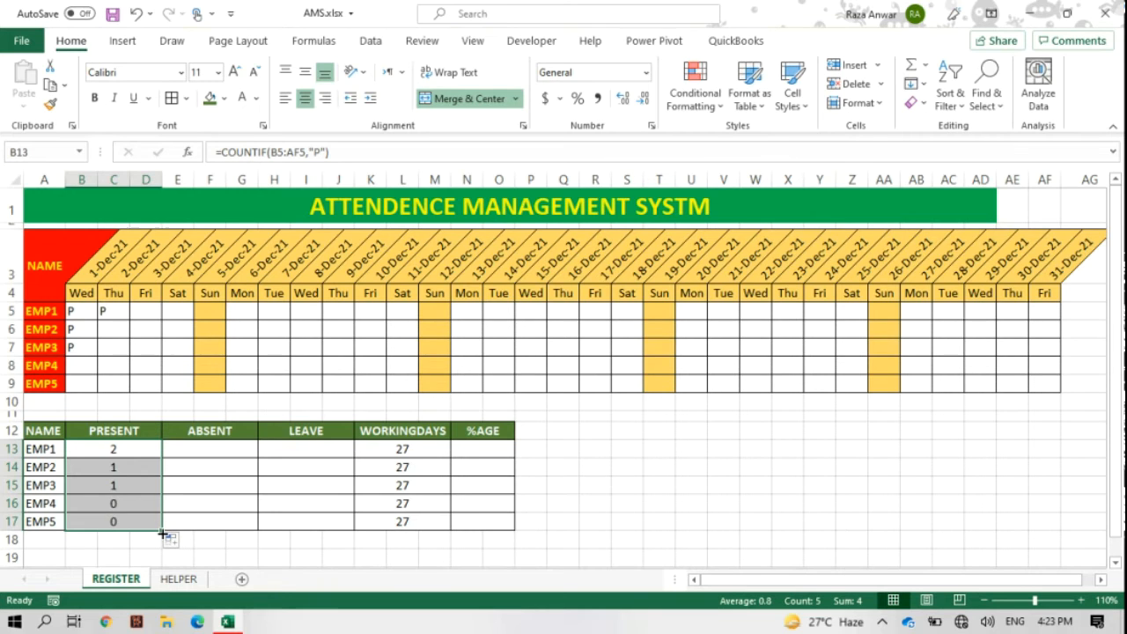
- Try to paste the copied PRESENT formula from B13 straight into EMP1's ABSENT cell E13
double_click(106, 446)
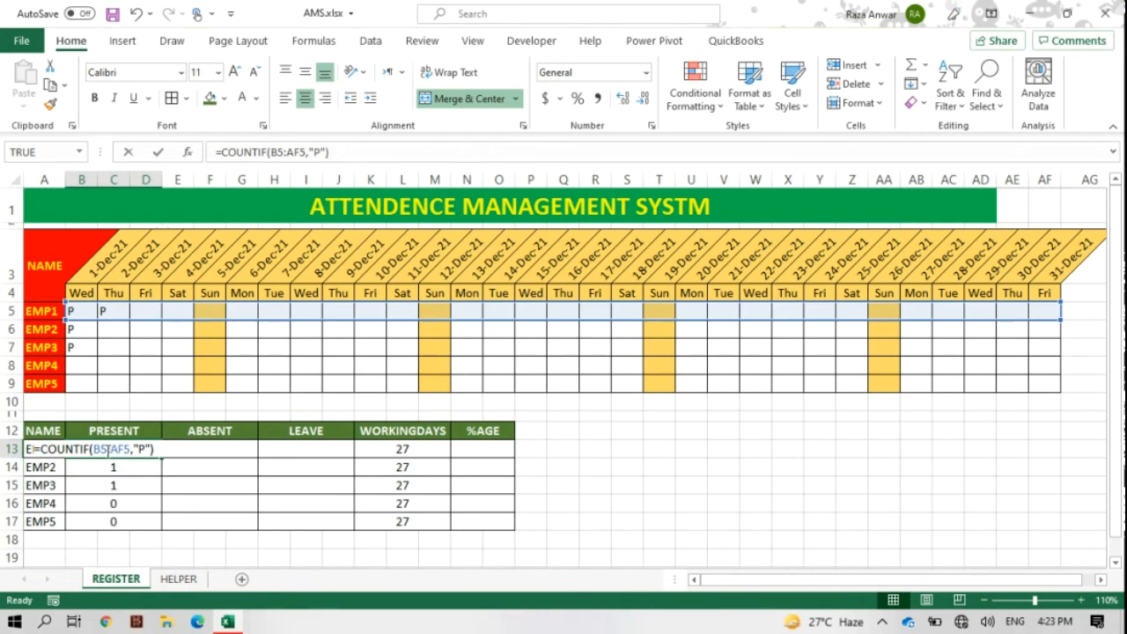
drag(333, 151, 212, 153)
key(ctrl+c)
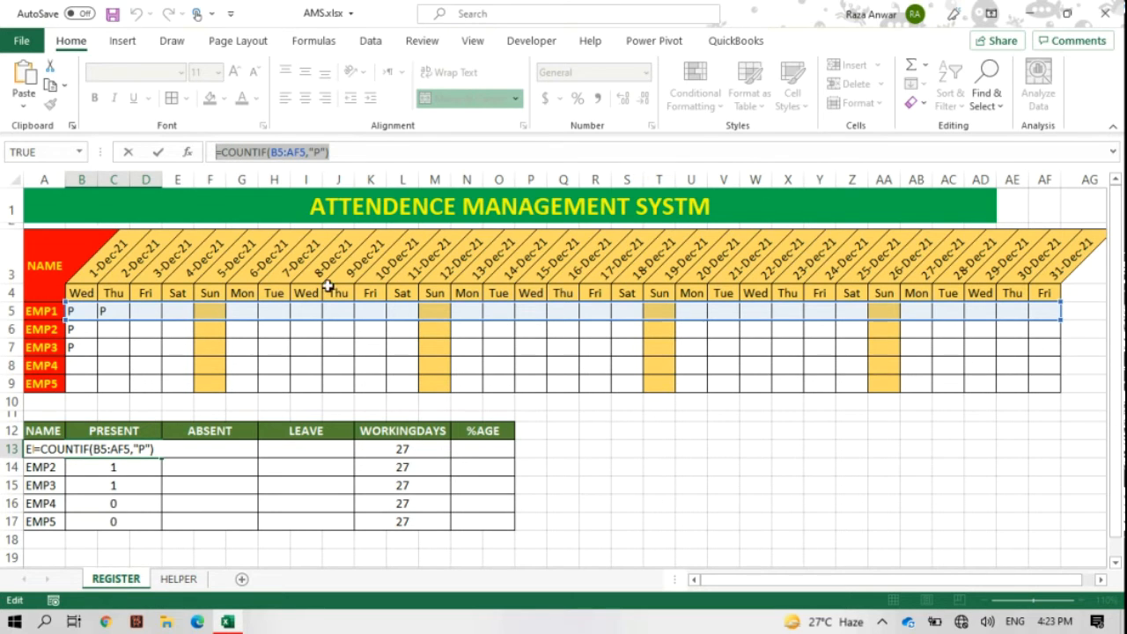
key(Escape)
click(244, 447)
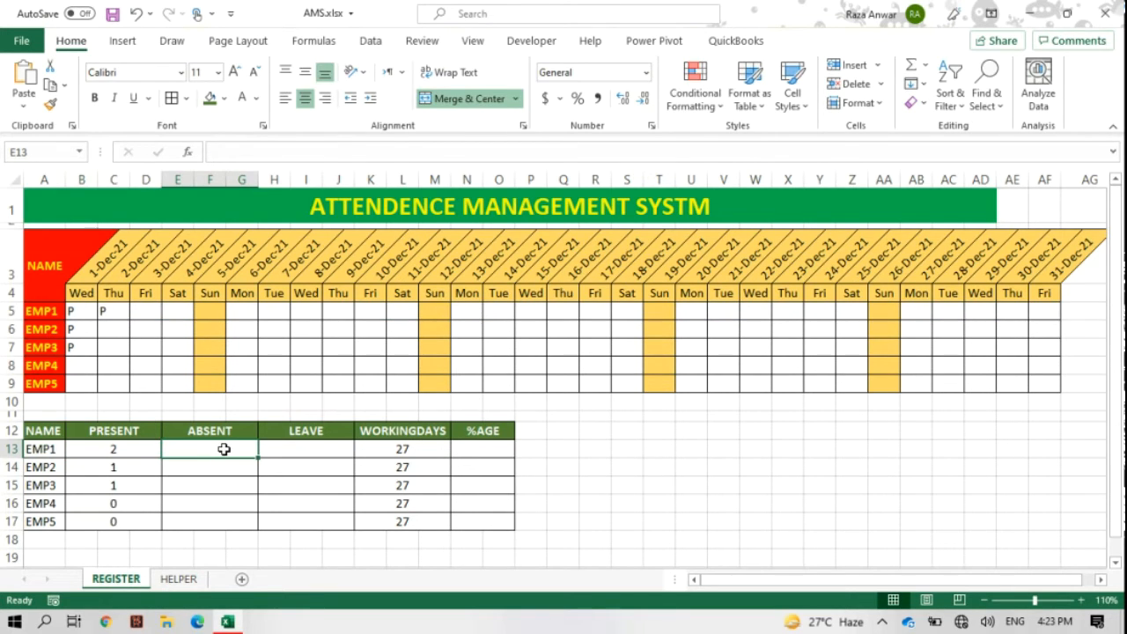
key(ctrl+v)
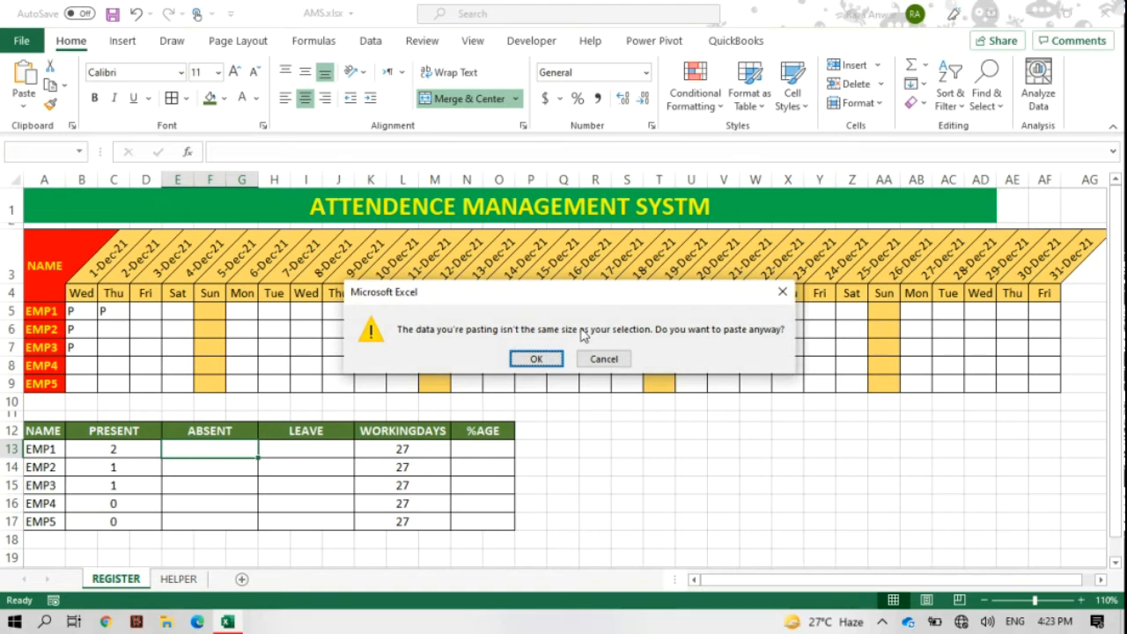
click(536, 356)
click(572, 359)
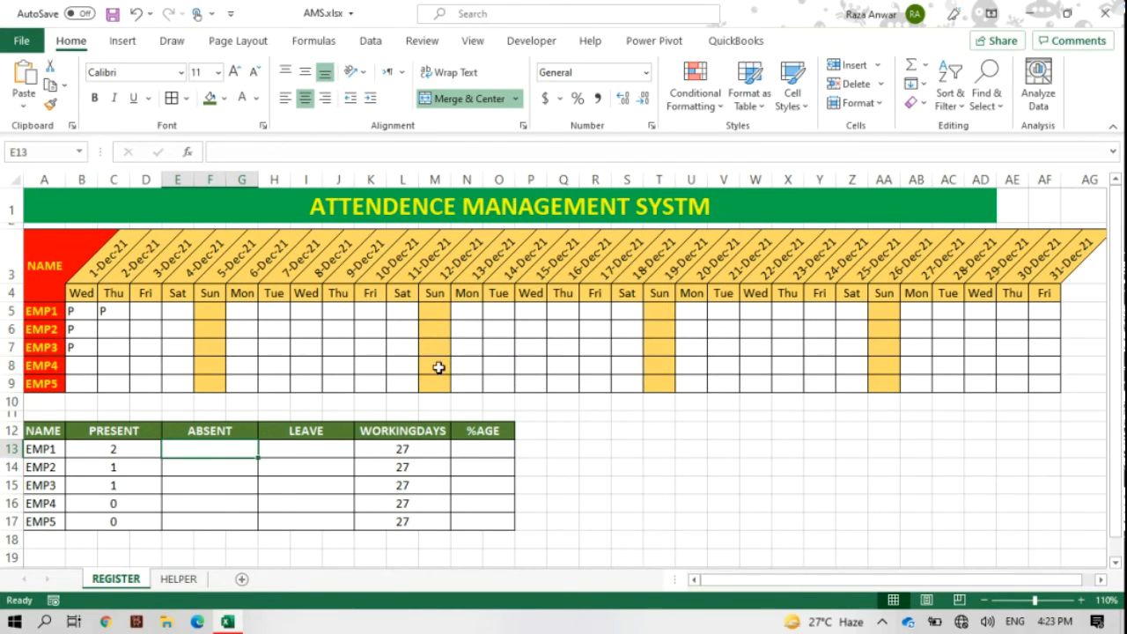
- Reuse the B13 formula text in EMP1's ABSENT cell E13 as =COUNTIF(B5:AF5,"A") and copy it down through the EMP5 row
double_click(121, 442)
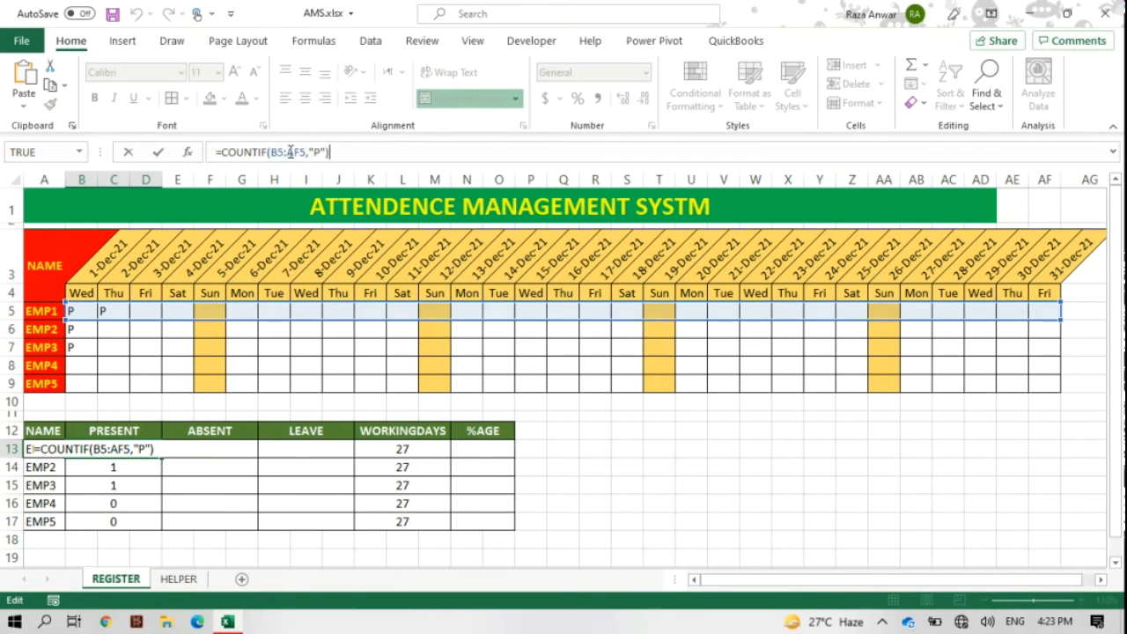
drag(331, 152, 236, 153)
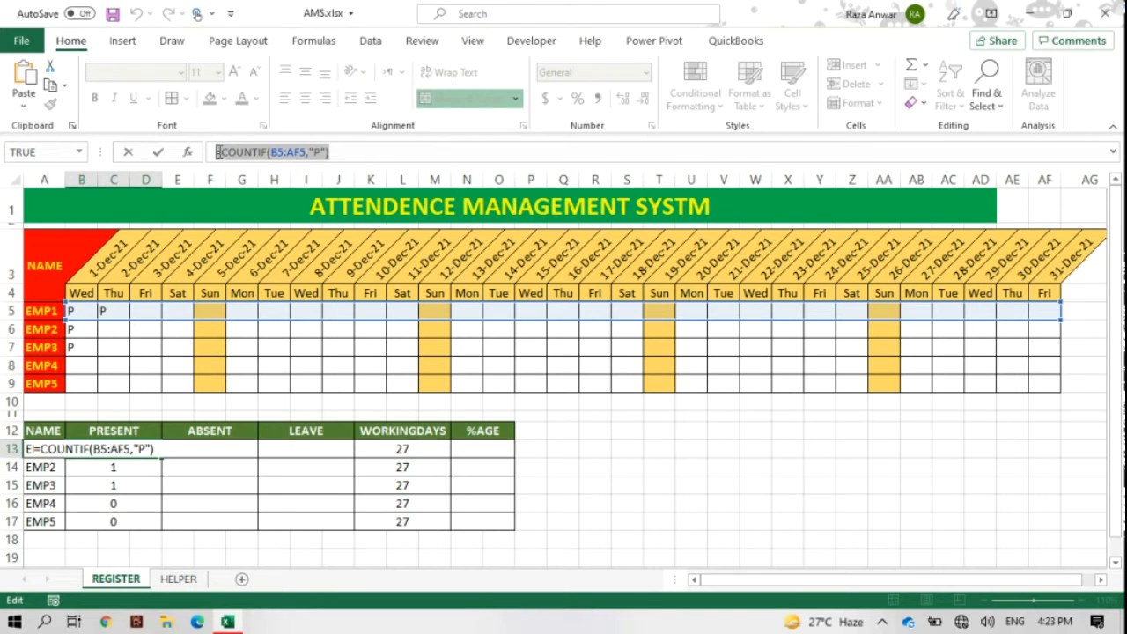
key(Return)
double_click(210, 449)
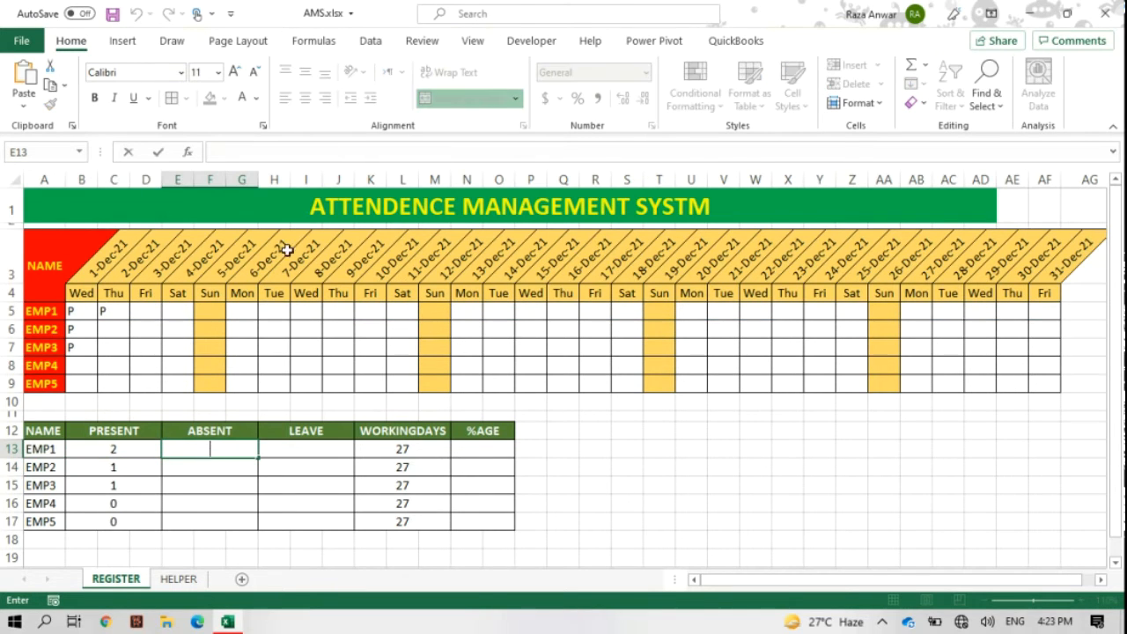
click(284, 151)
key(ctrl+v)
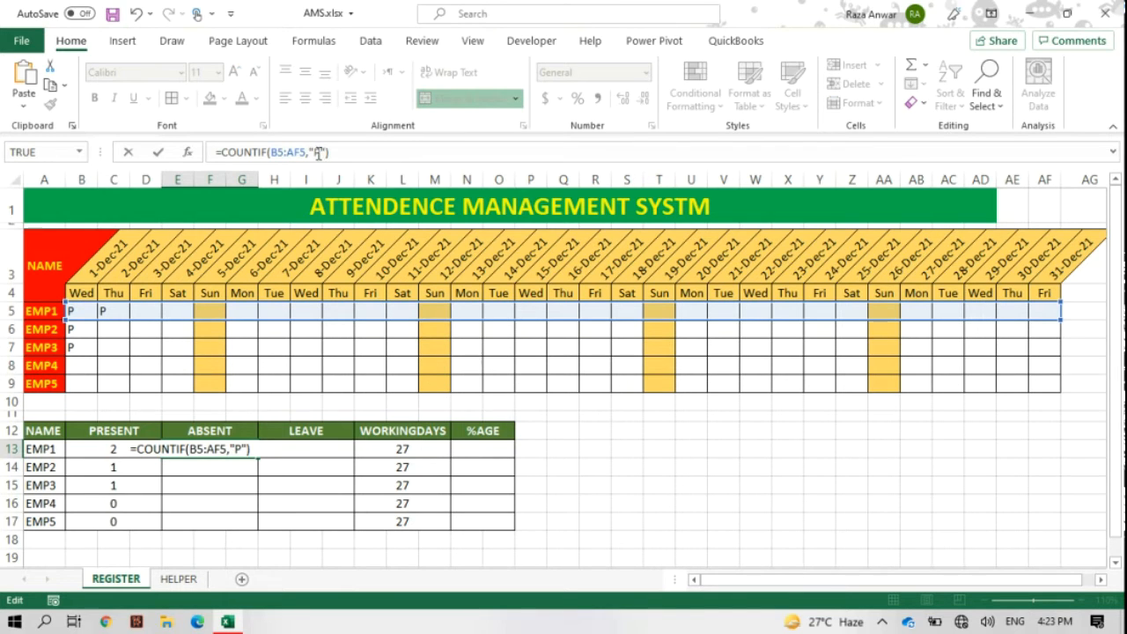
click(317, 152)
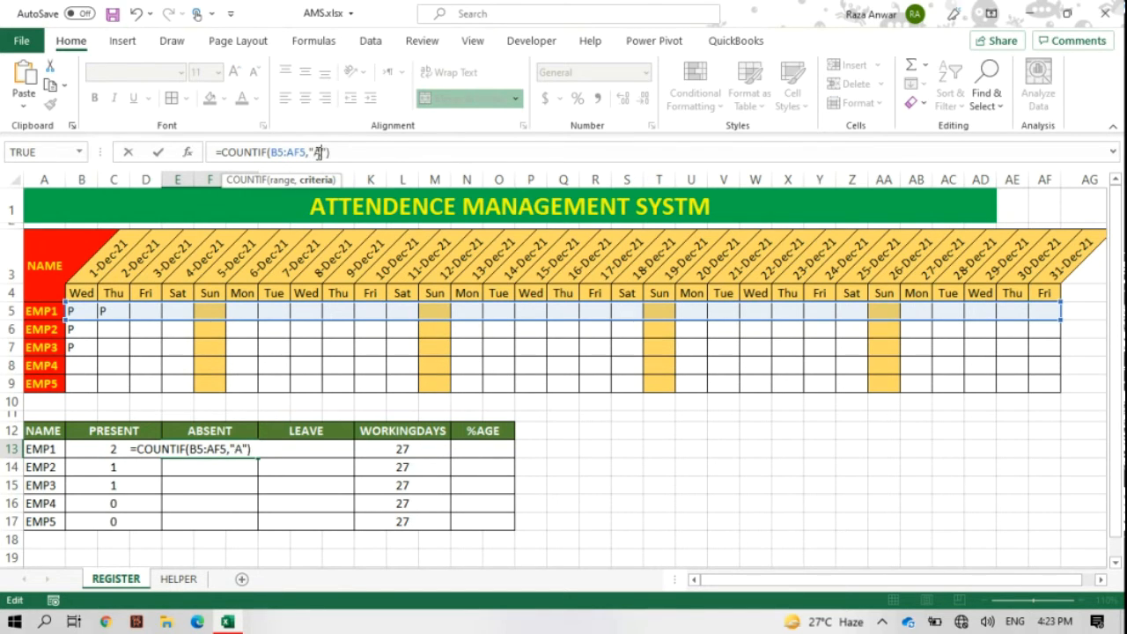
key(Return)
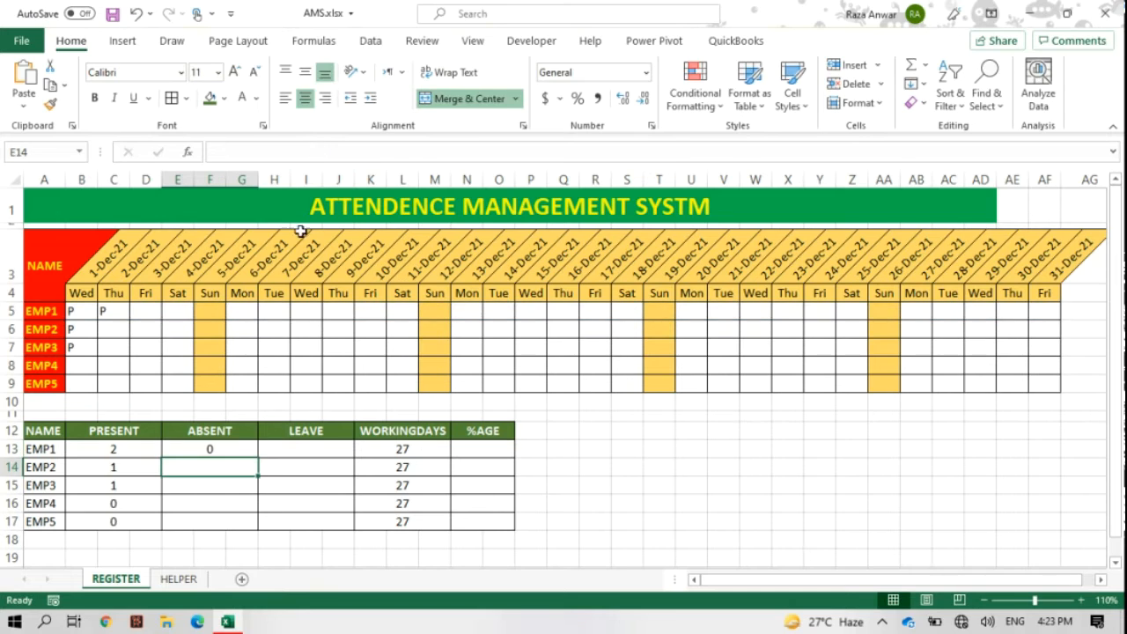
click(220, 448)
drag(256, 454, 246, 530)
- Paste the formula text into EMP1's LEAVE cell H13 as =COUNTIF(B5:AF5,"L") and copy it down through the EMP5 row
click(311, 452)
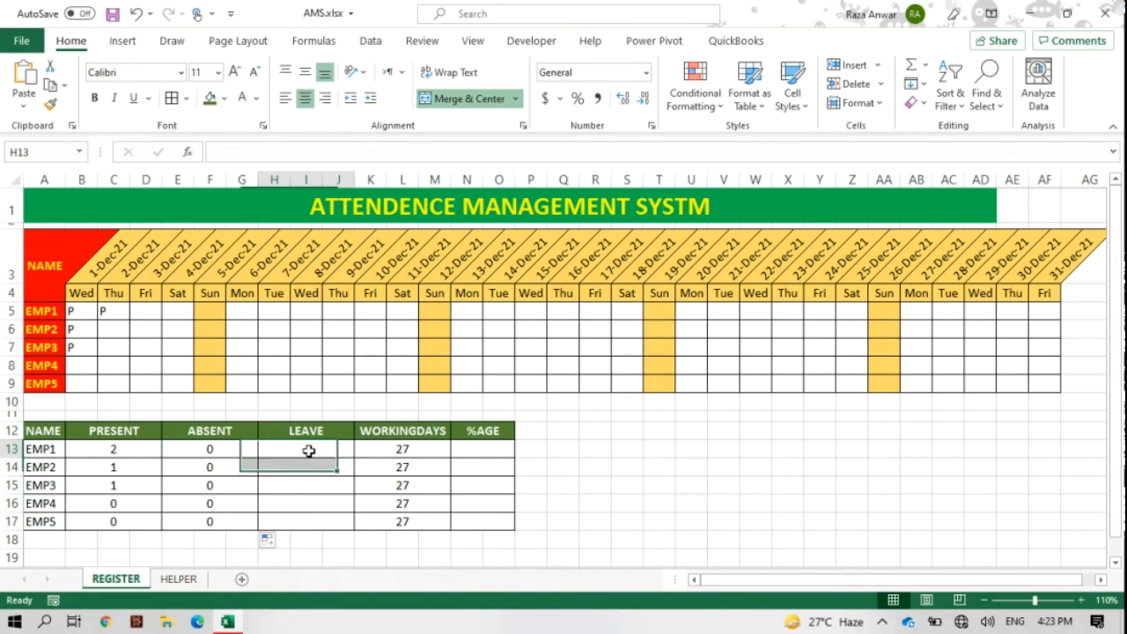
click(250, 156)
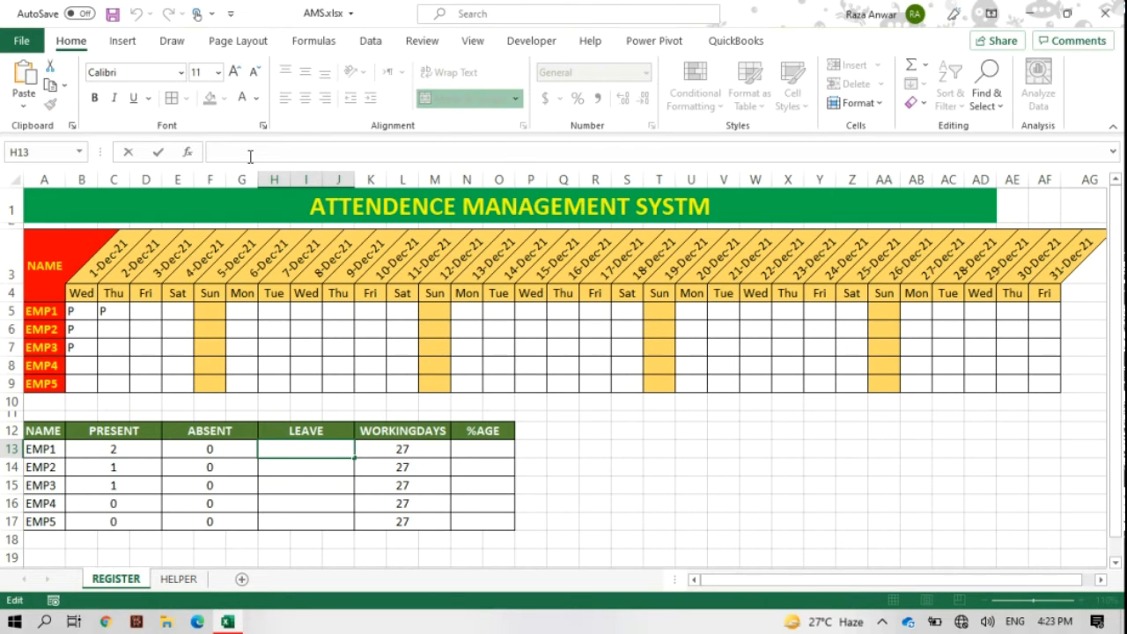
key(ctrl+v)
click(321, 154)
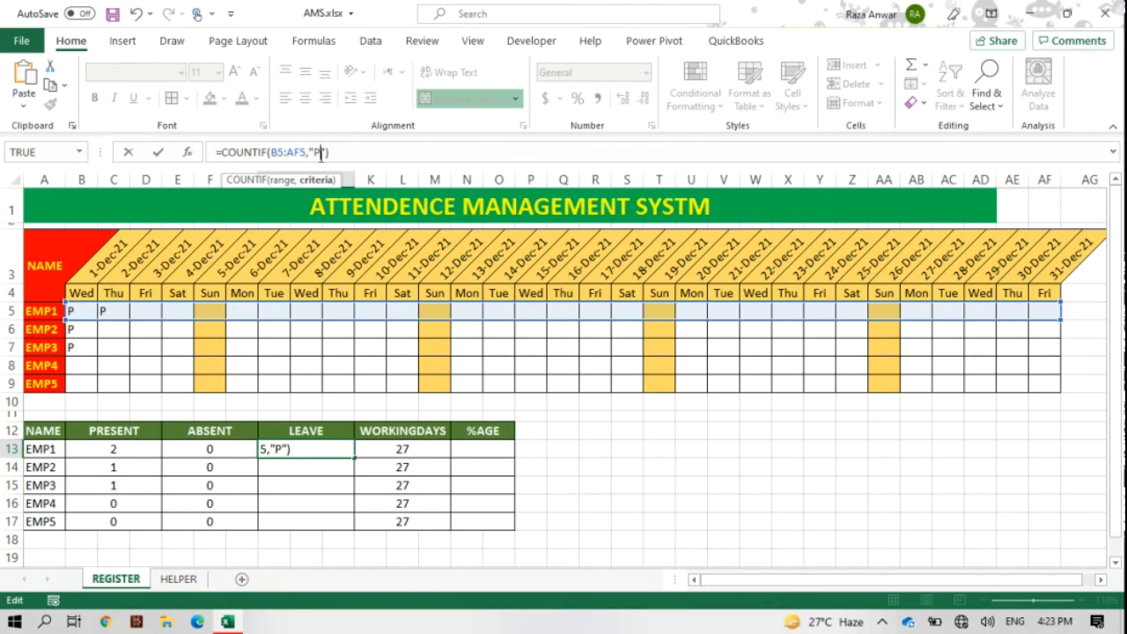
text(L)
key(Return)
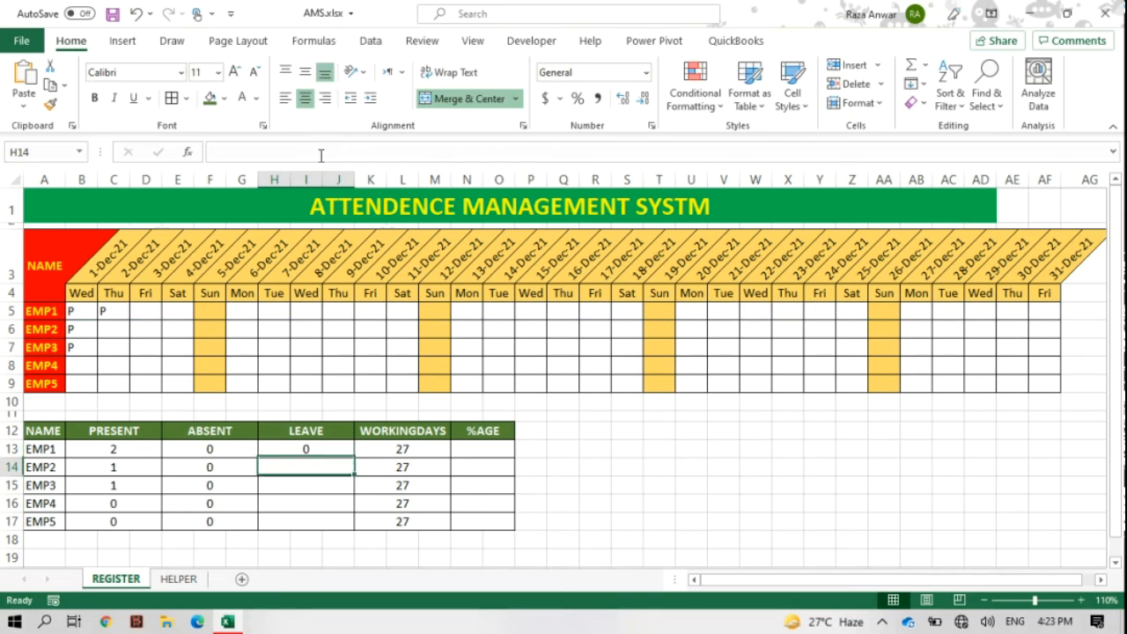
click(291, 448)
drag(350, 459, 343, 534)
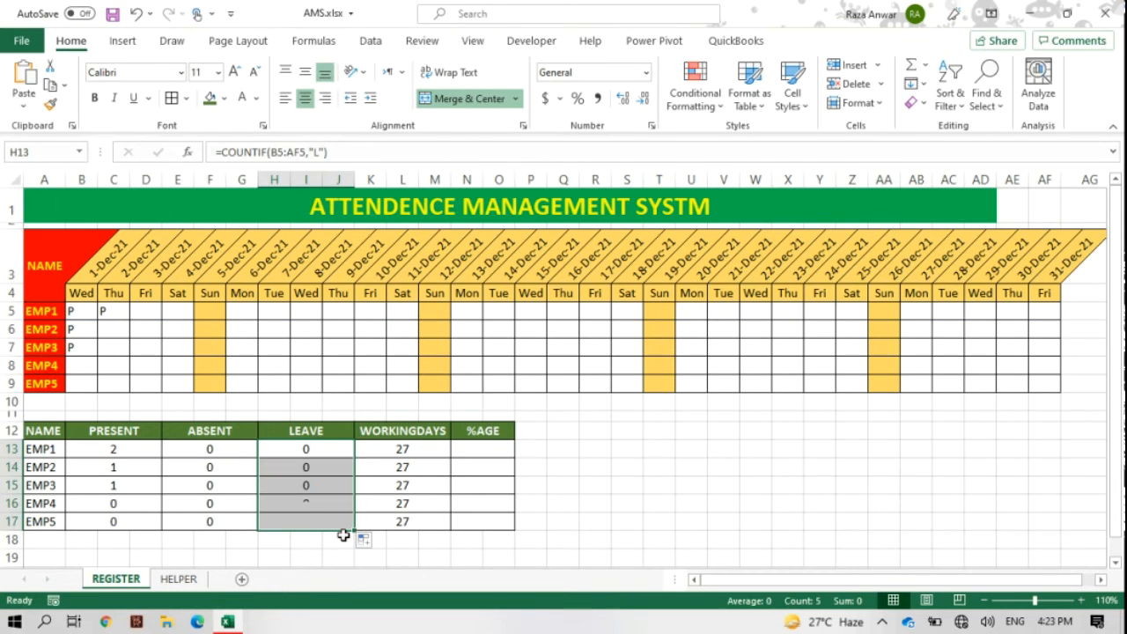
- Mark EMP3 as A for 3-Dec-21 in the register
click(155, 318)
click(155, 347)
click(168, 349)
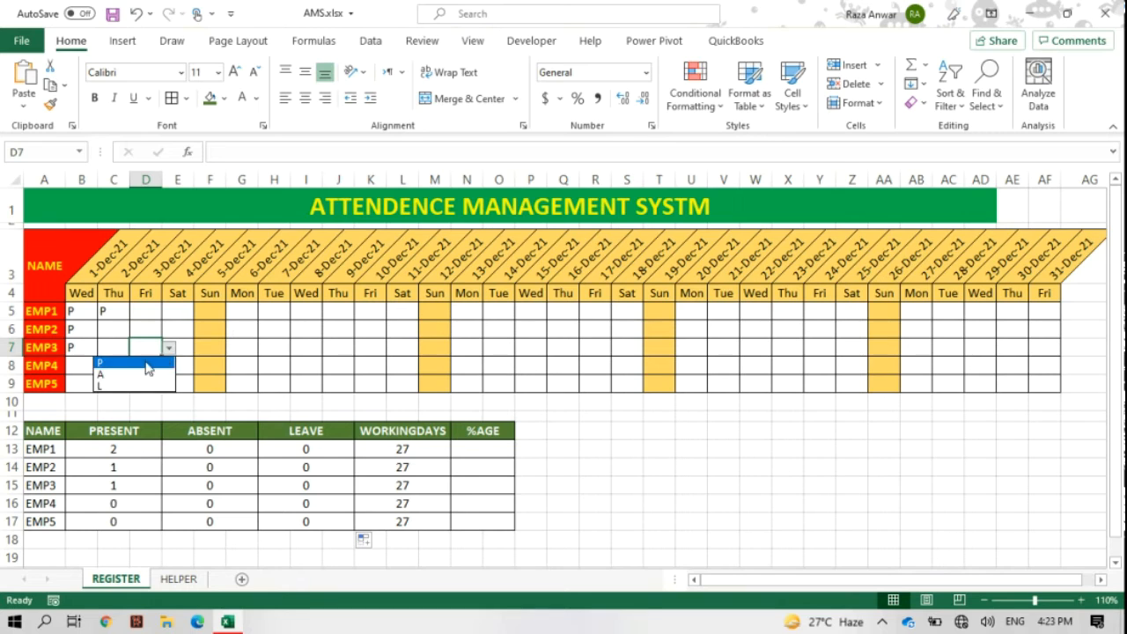
click(132, 374)
- Mark EMP4 as L for 2-Dec-21 in the register
click(115, 372)
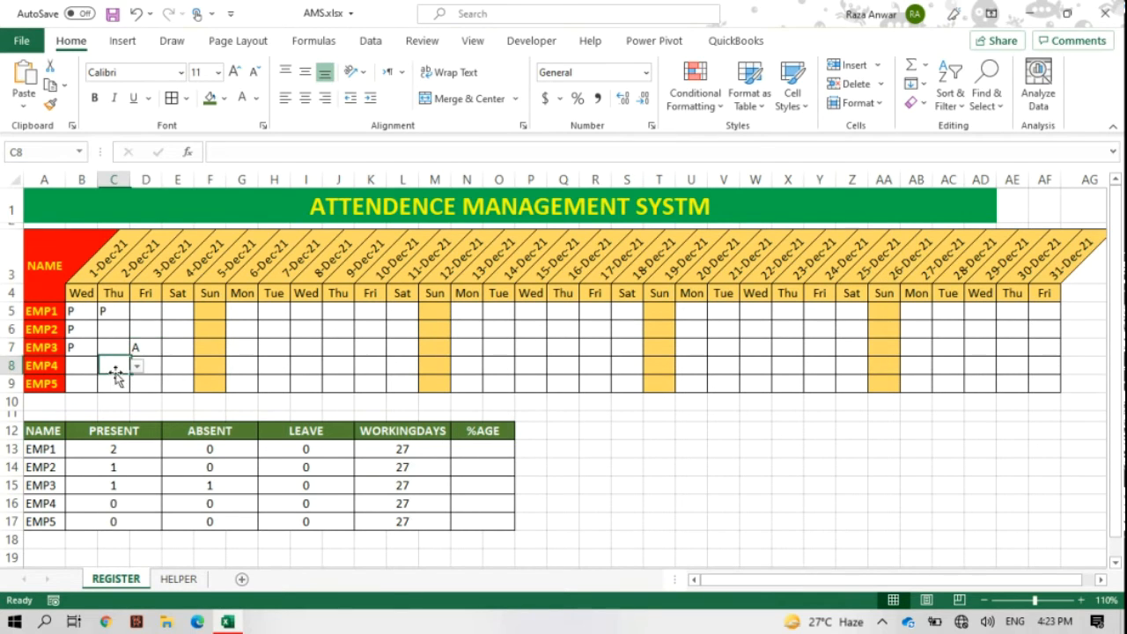
click(137, 365)
click(91, 405)
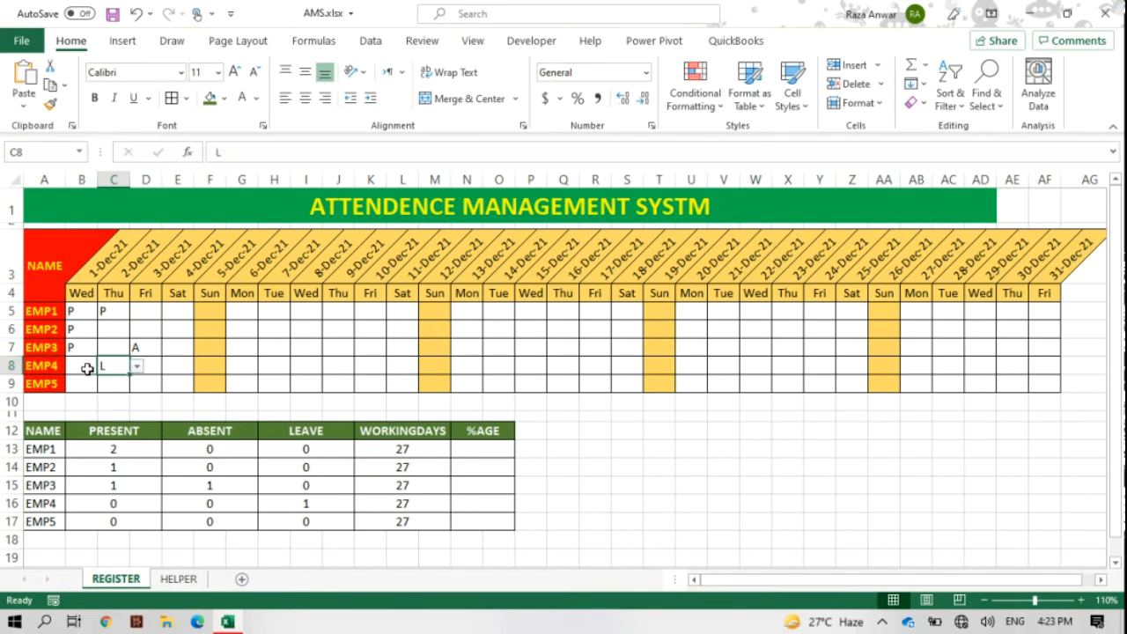
- Mark EMP4 as P for each day from 1-Dec-21 to 4-Dec-21
click(87, 370)
text(P)
key(Tab)
text(P)
key(Tab)
text(P)
key(Tab)
text(P)
key(Return)
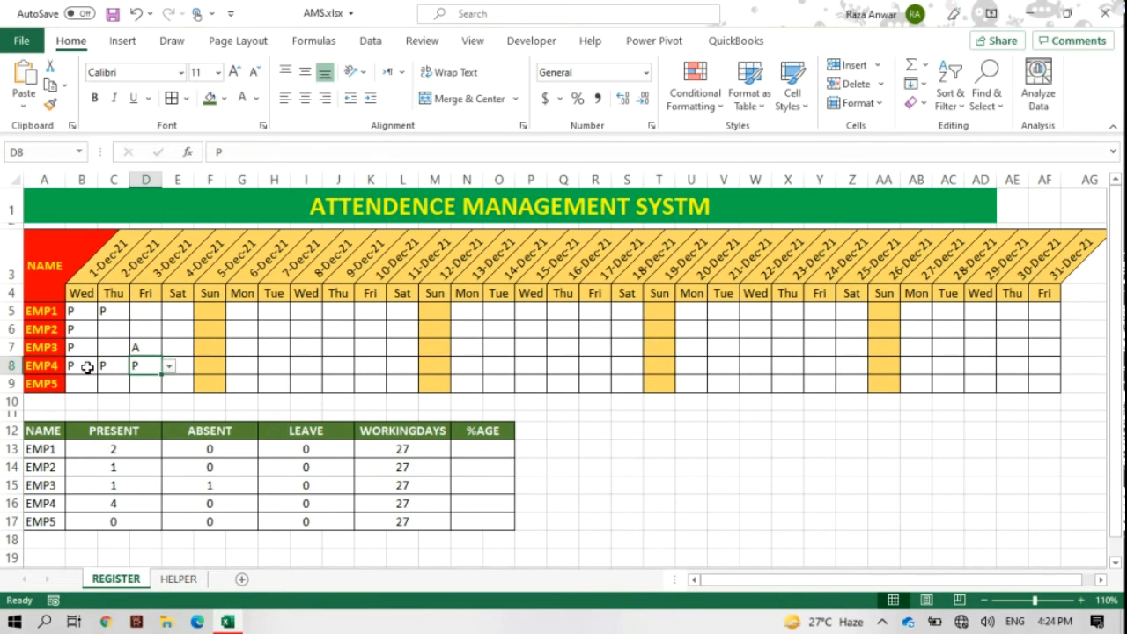
- Mark EMP5 as L, A and P for 1-Dec-21, 2-Dec-21 and 3-Dec-21 respectively
text(L)
key(Tab)
text(A)
key(Tab)
text(P)
key(Tab)
key(Tab)
- Mark EMP1 as P for 3-Dec-21 and 4-Dec-21
key(Up)
key(Up)
key(Up)
key(Left)
key(Left)
key(Up)
text(P)
key(Tab)
text(P)
key(Tab)
- Mark EMP2 as P for each day from 2-Dec-21 to 4-Dec-21
key(Return)
key(Left)
text(P)
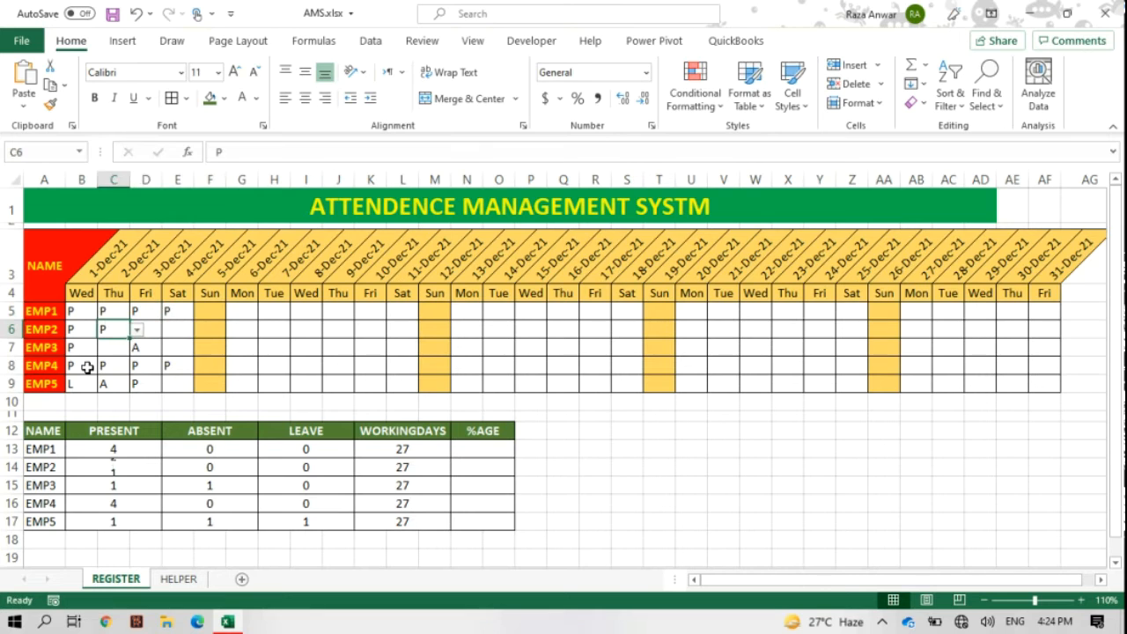
key(Right)
text(P)
key(Right)
text(P)
key(Return)
key(Right)
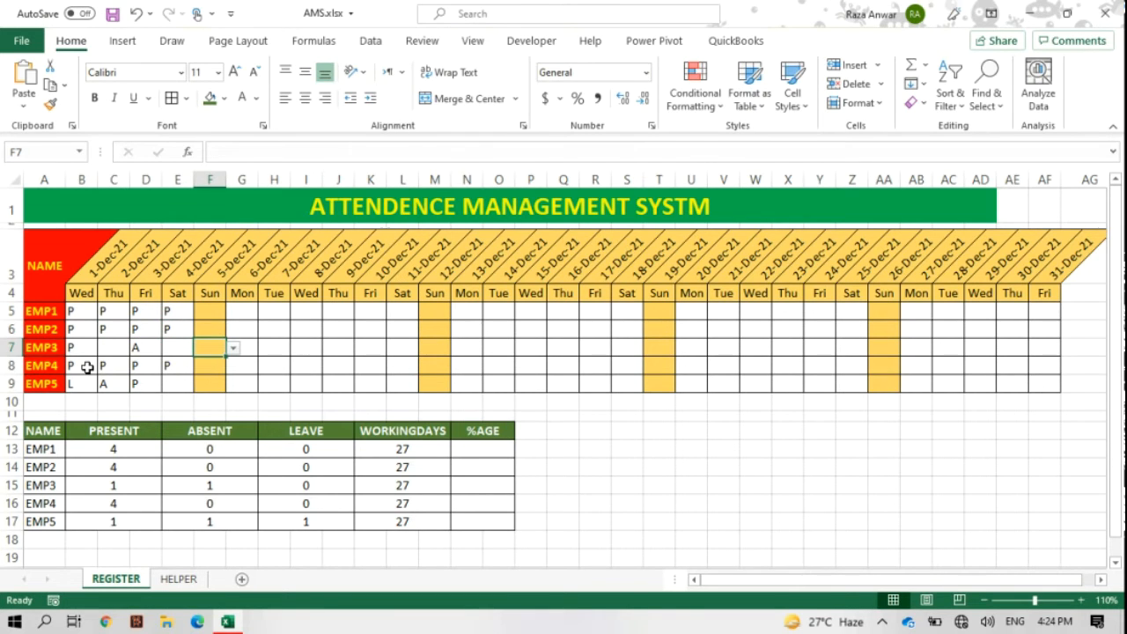
- Calculate EMP1's attendance percentage in the %AGE column by dividing PRESENT by WORKINGDAYS with =B13/K13
click(497, 455)
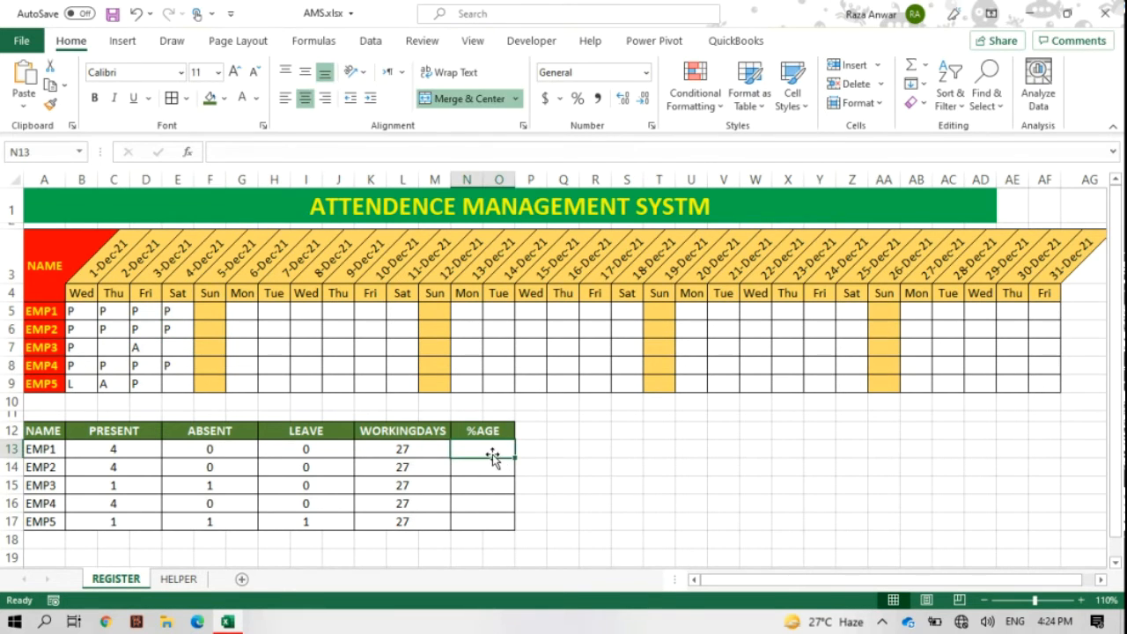
text(=)
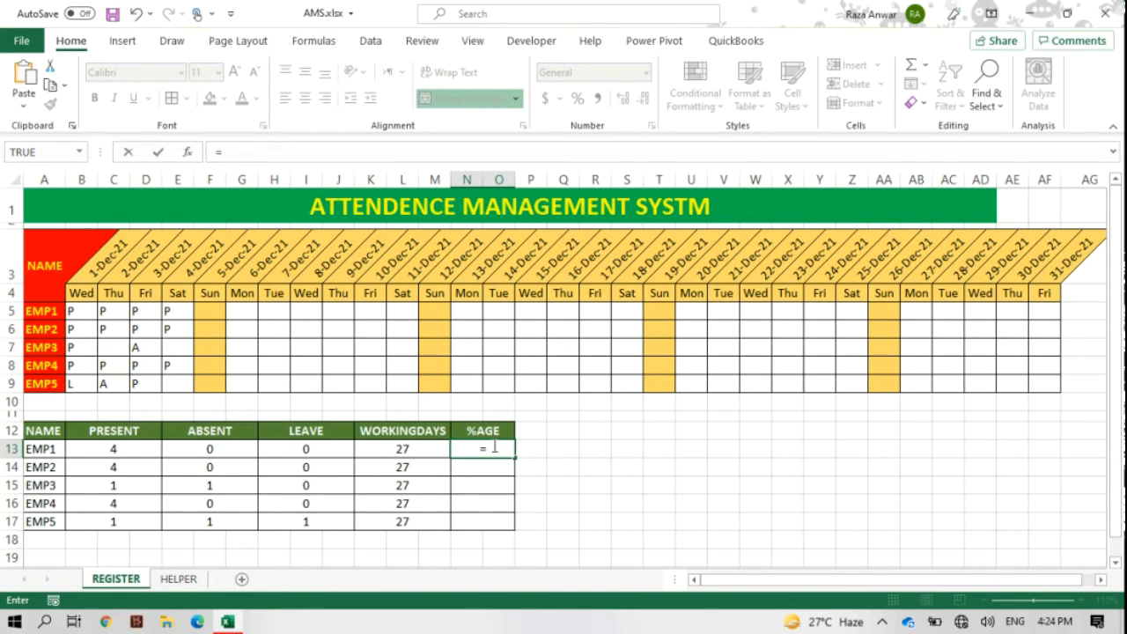
click(141, 452)
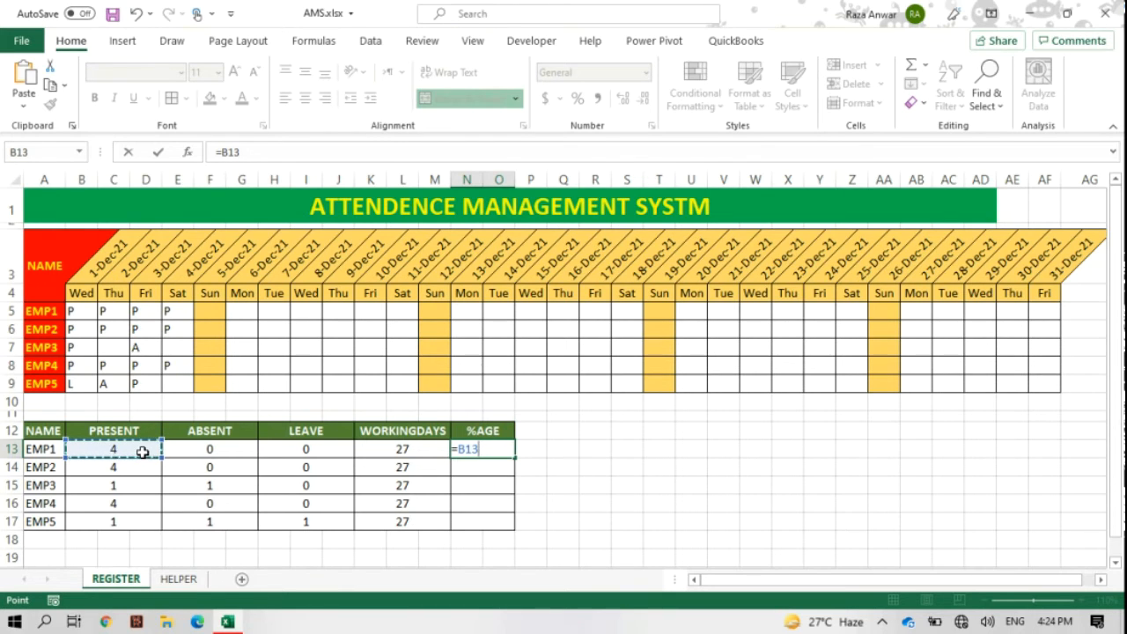
text(/)
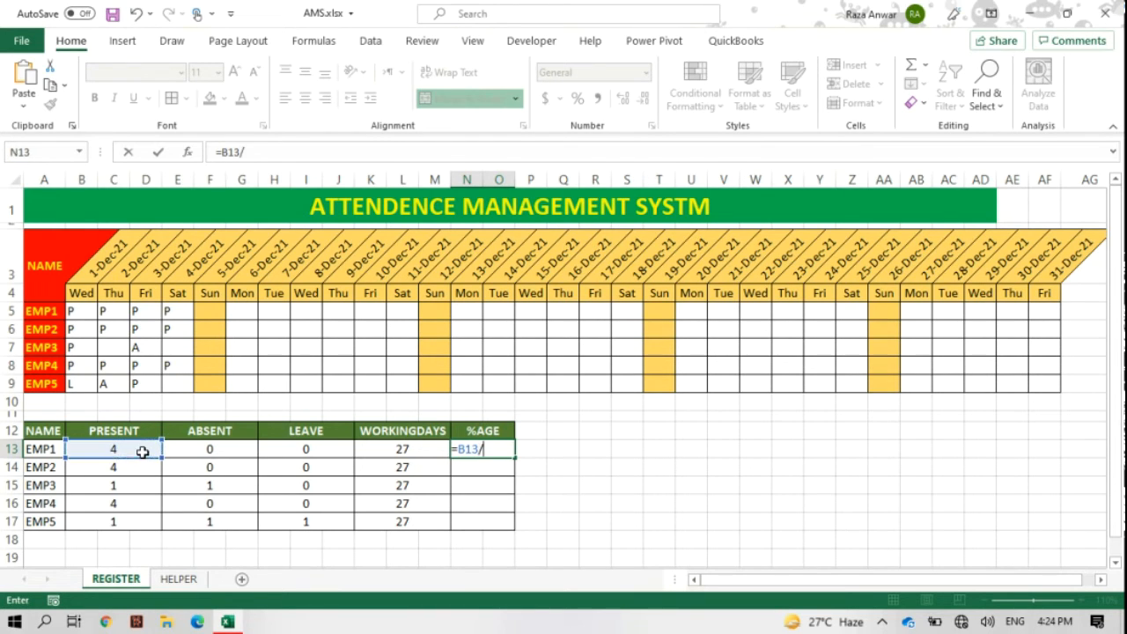
click(404, 446)
key(Return)
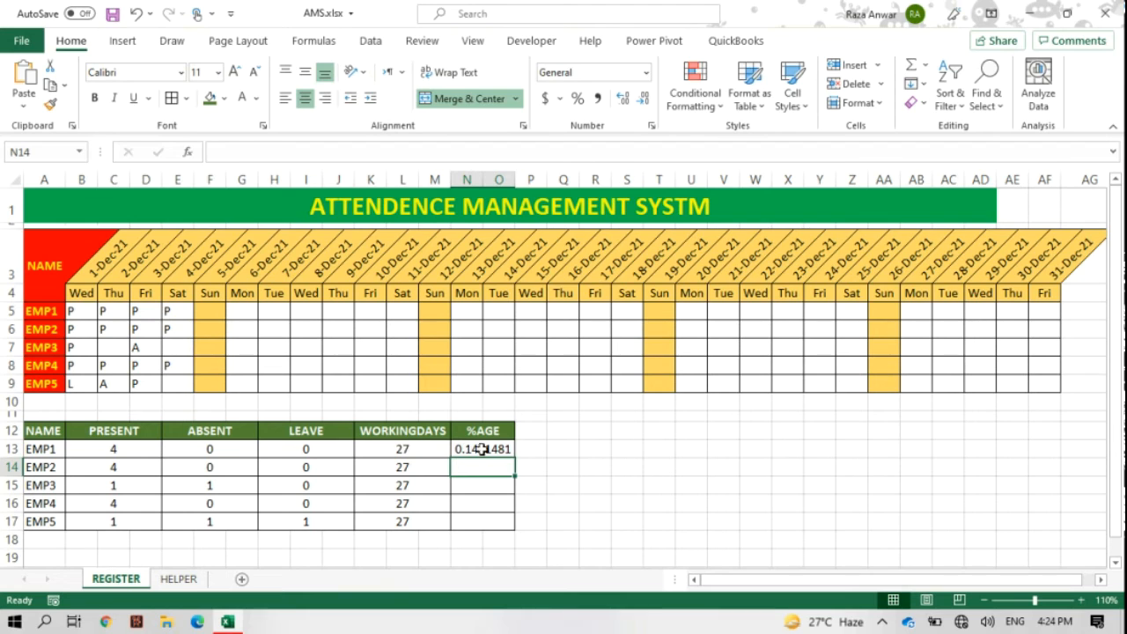
- Fill EMP1's %AGE formula down through EMP5 and format the results as percentages
click(483, 449)
drag(512, 453, 514, 527)
click(576, 98)
click(490, 488)
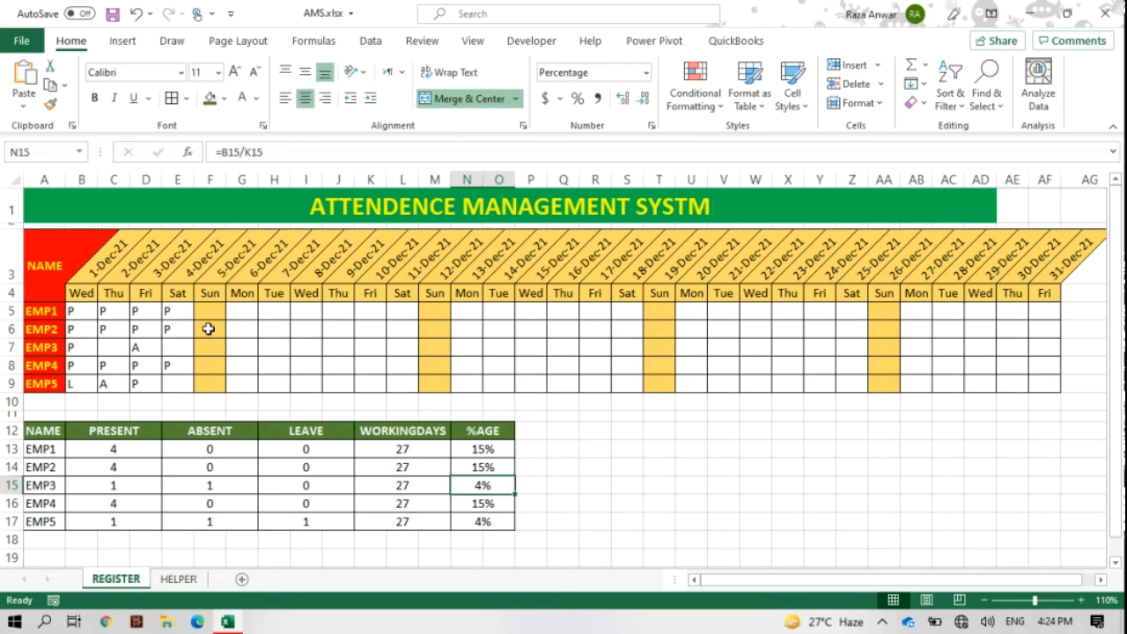
- Mark EMP3 as A for 4-Dec-21 and P for 2-Dec-21
click(170, 359)
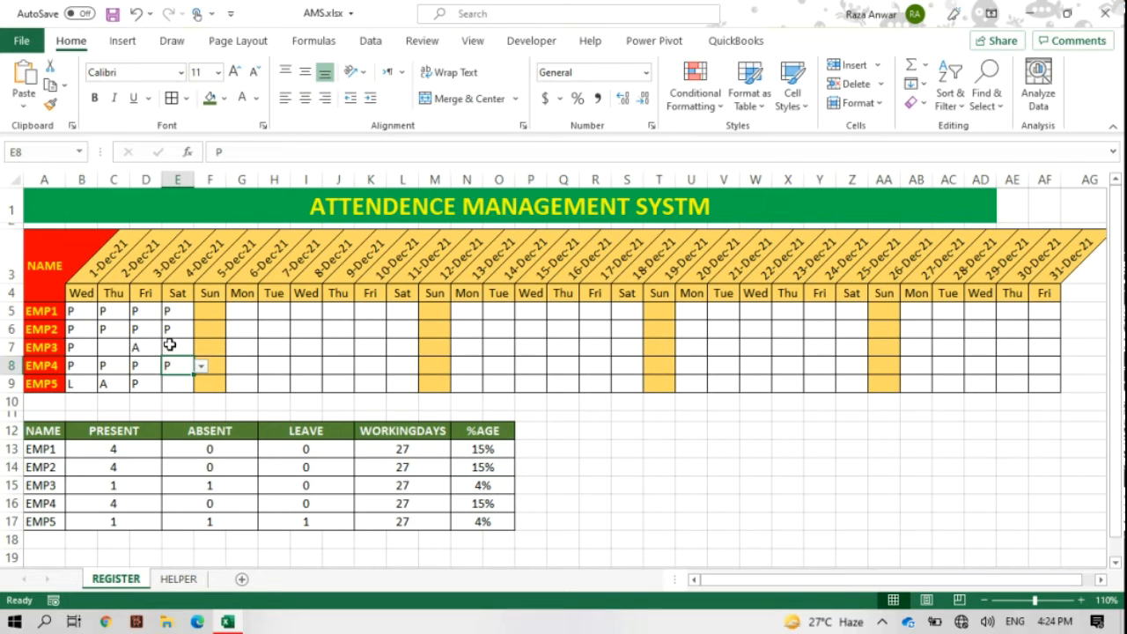
click(170, 345)
text(A)
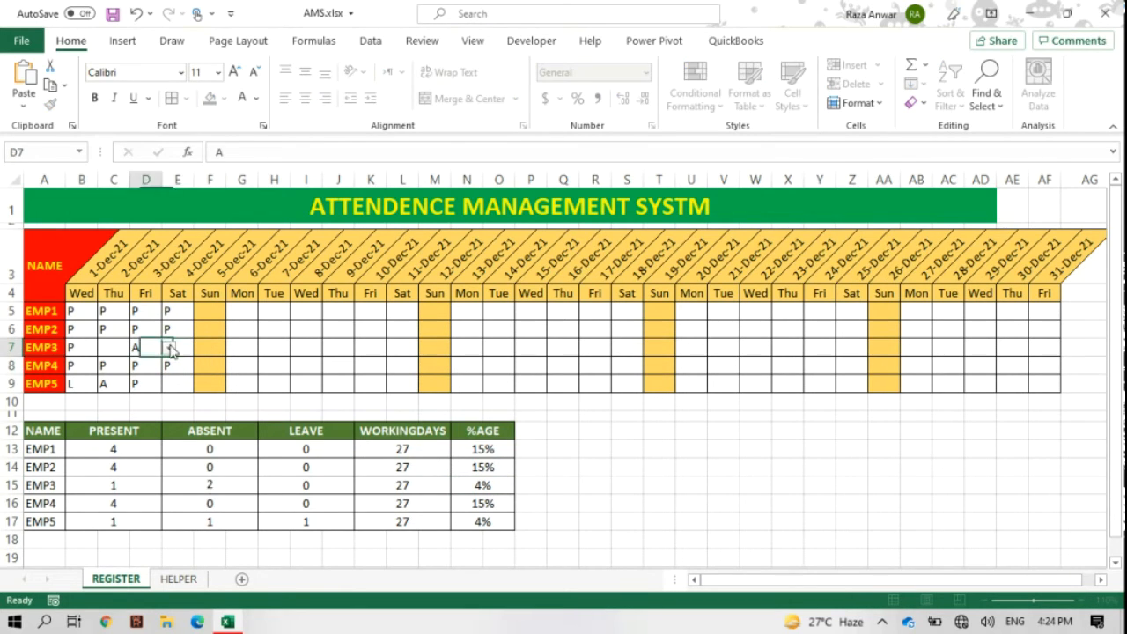
key(Left)
key(Left)
text(P)
key(Down)
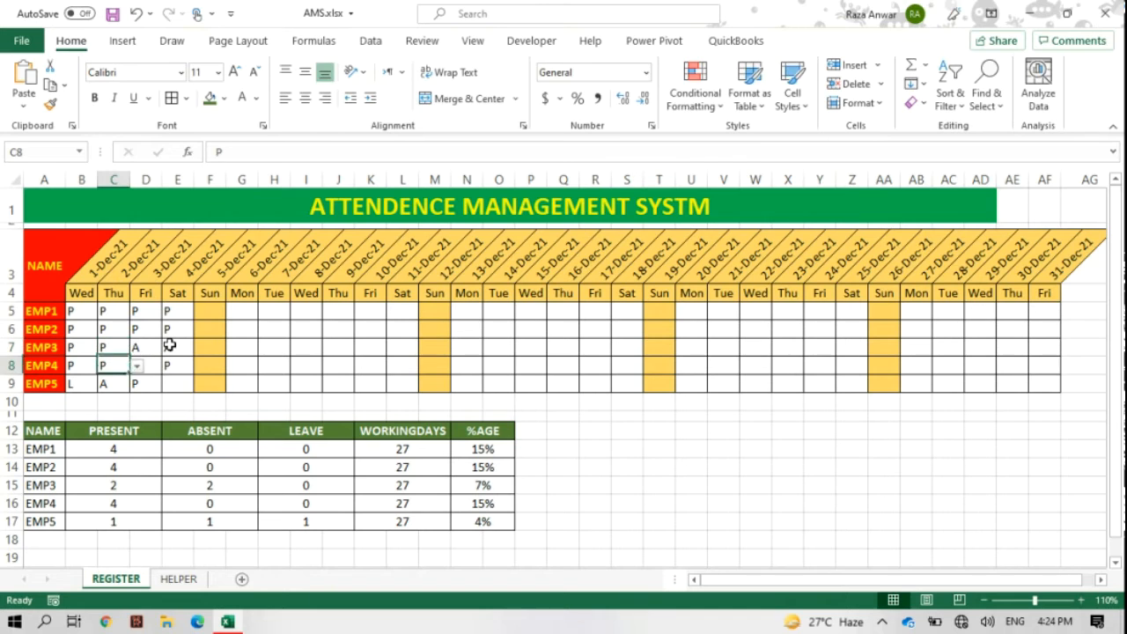
- Mark EMP5 as P for 4-Dec-21 and save the workbook
key(Right)
key(Right)
key(Down)
text(P)
key(Right)
key(Right)
key(Right)
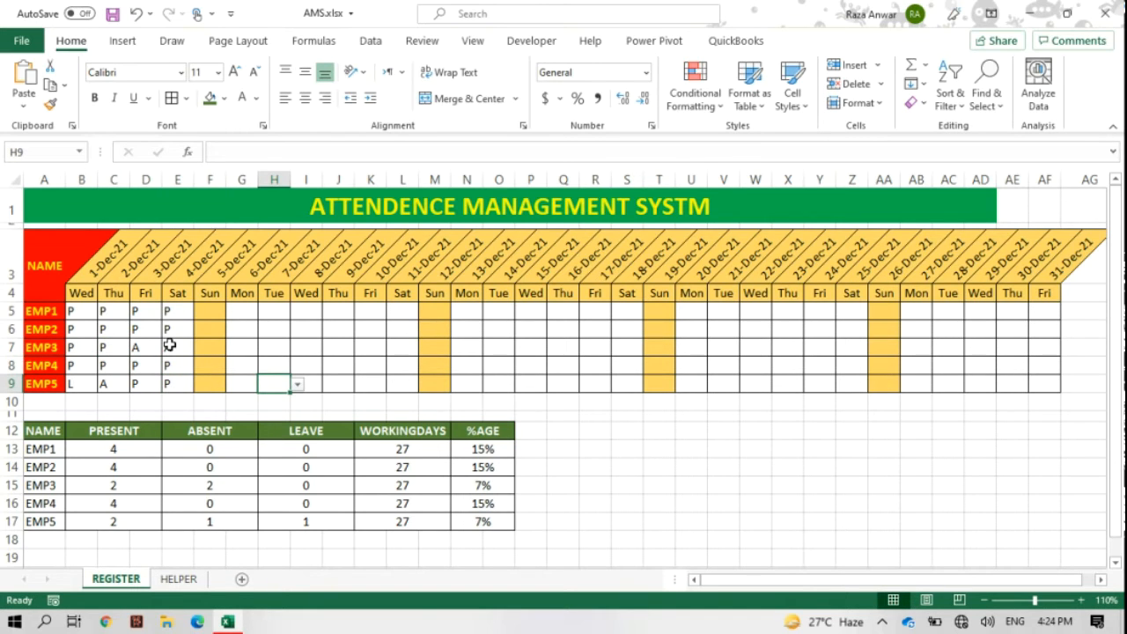
key(ctrl+s)
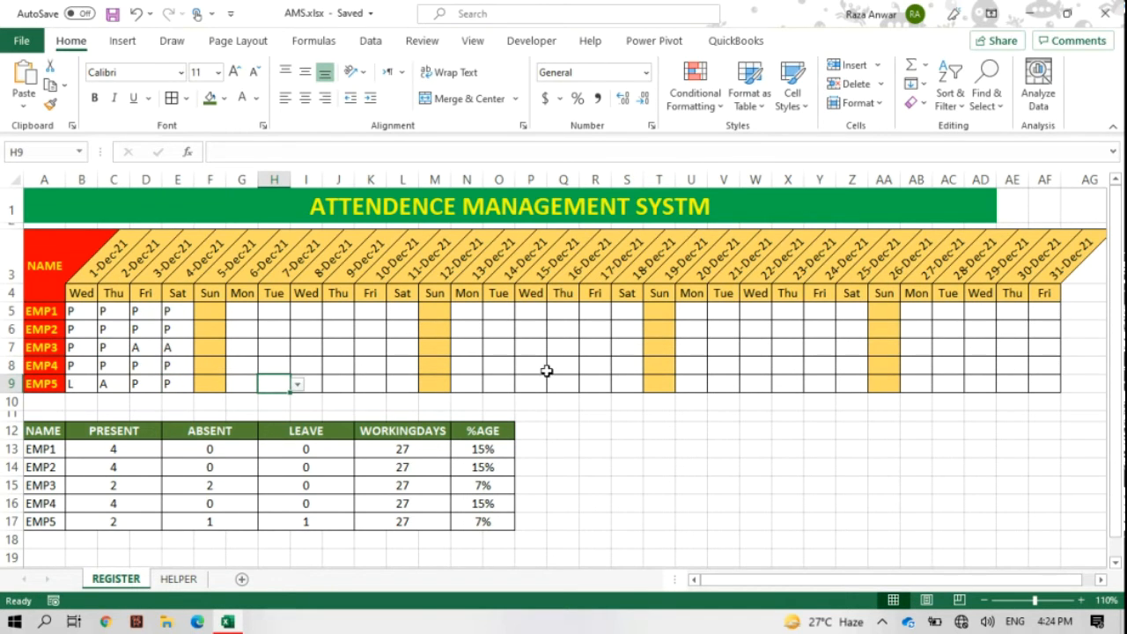
- Insert the recommended clustered column chart from the whole summary table, including its headers, and move it beside the table
drag(49, 431, 475, 523)
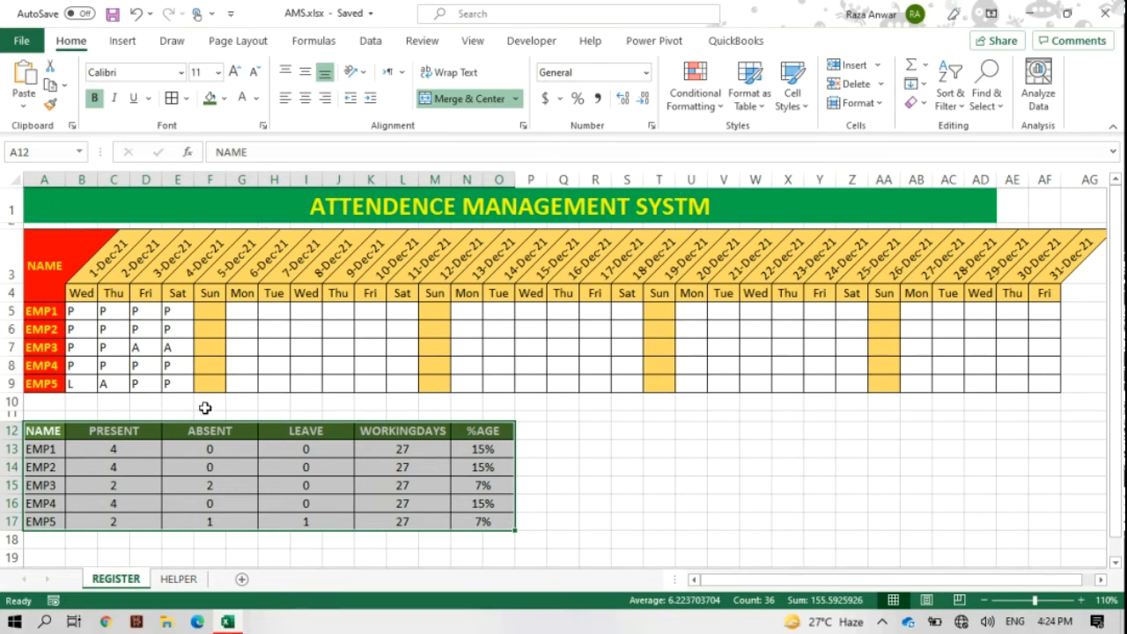
click(121, 41)
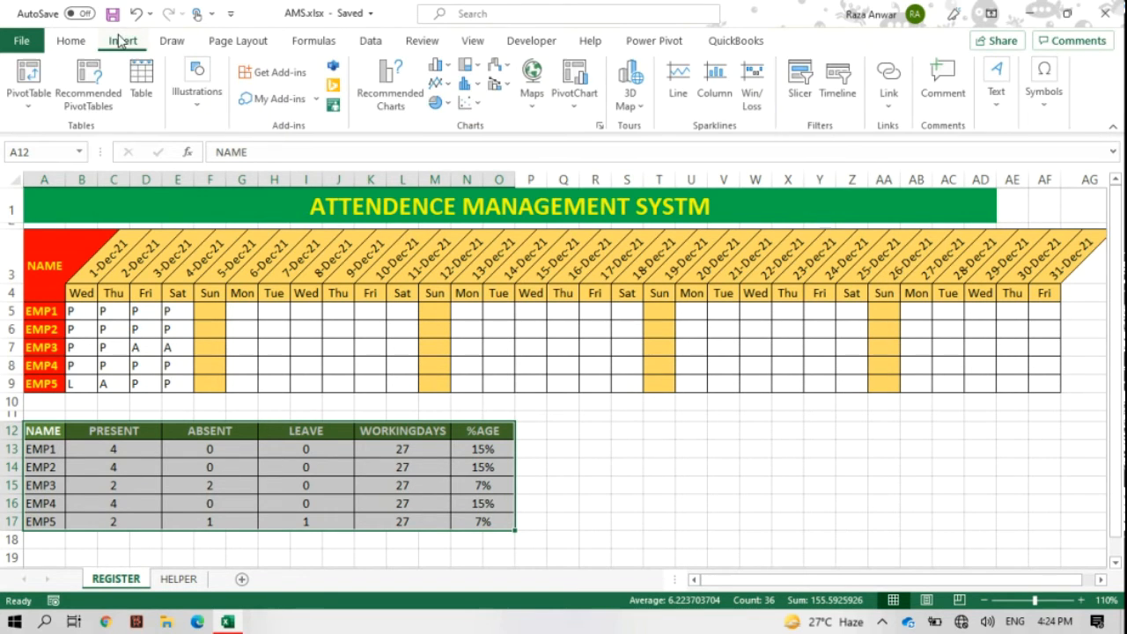
click(388, 109)
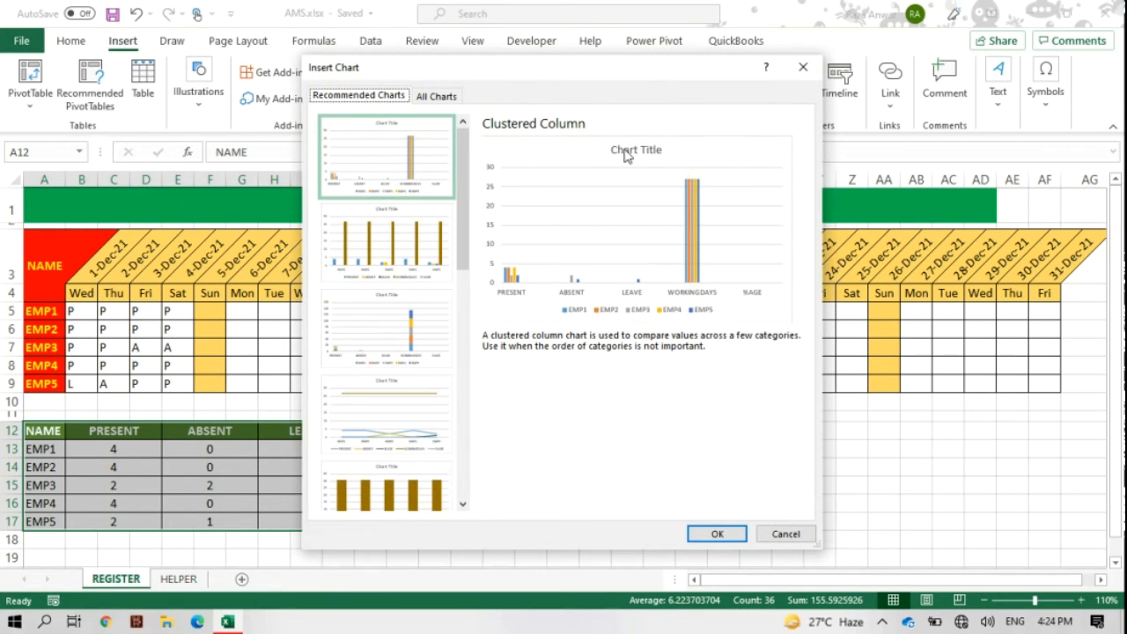
click(716, 533)
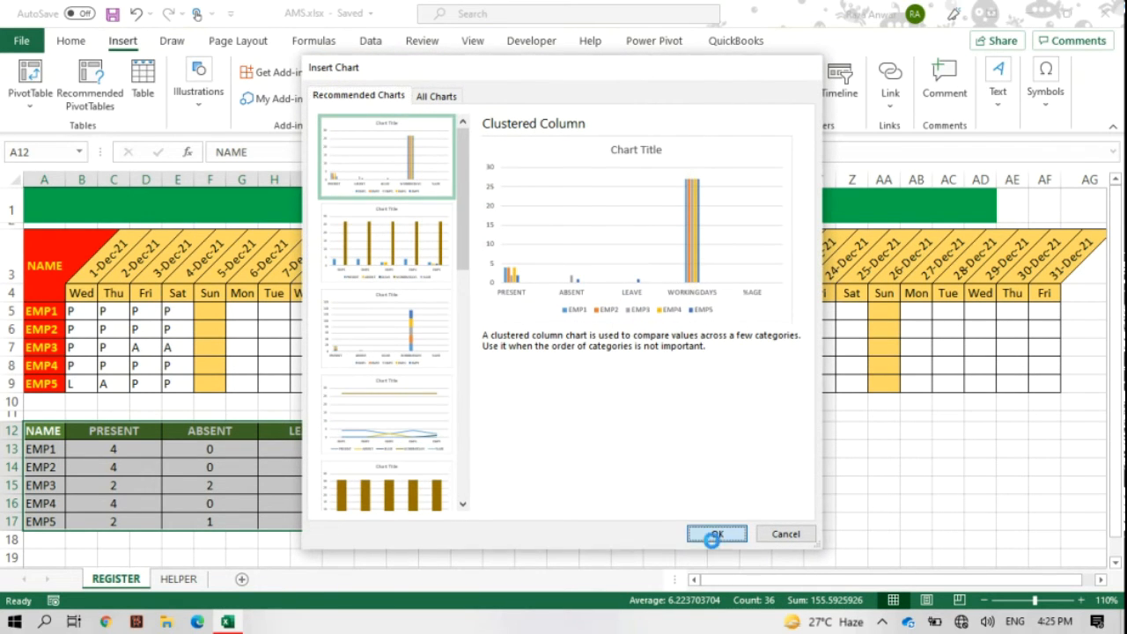
drag(496, 279, 684, 284)
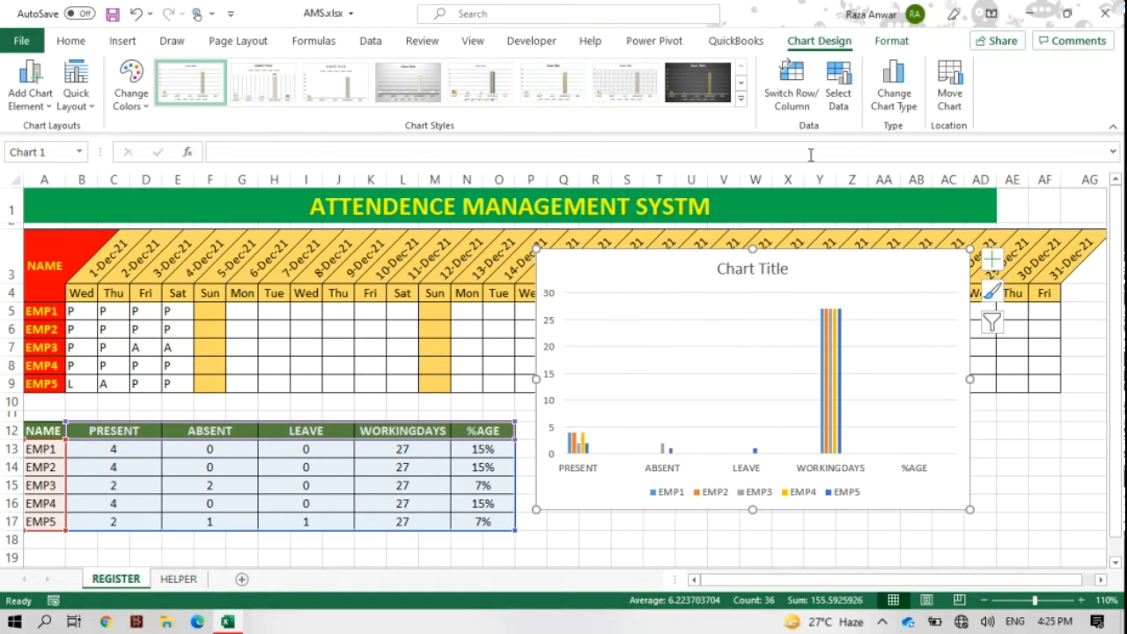
drag(672, 266, 644, 275)
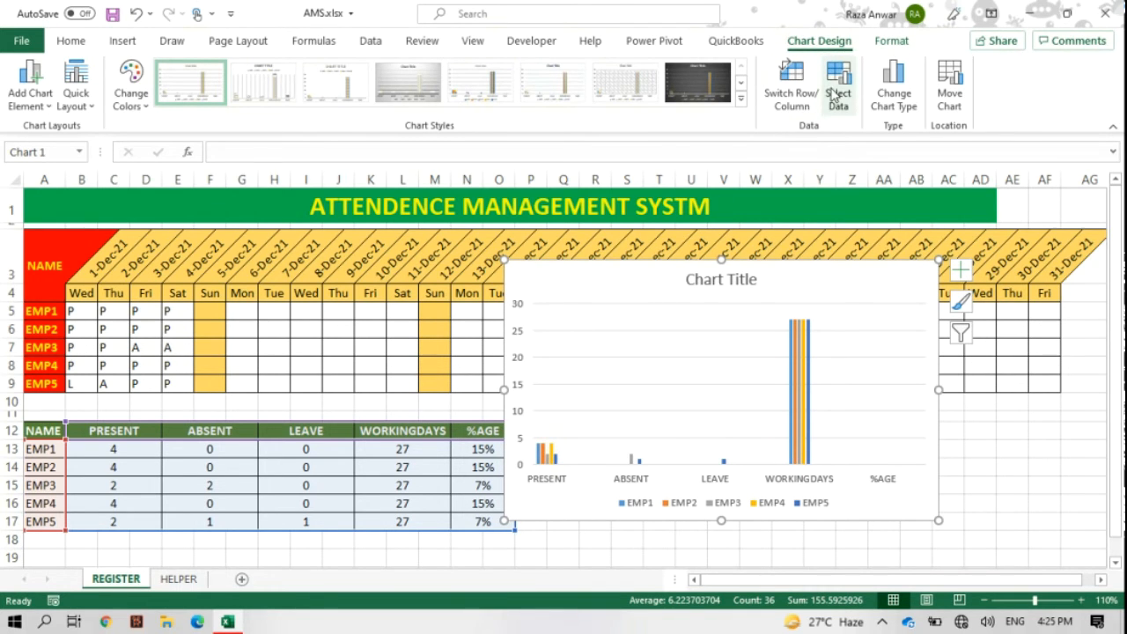
- Try switching rows and columns in the chart's data source, cancel the change and delete the chart
click(836, 77)
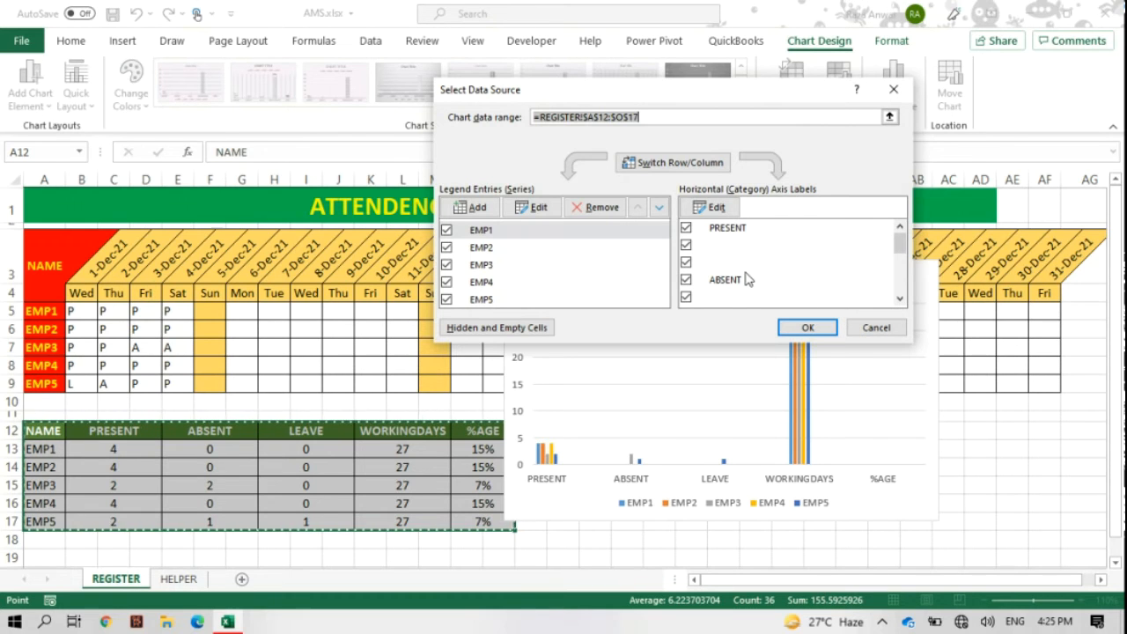
mouse_move(899, 239)
mouse_down()
mouse_move(898, 275)
mouse_move(899, 254)
mouse_up()
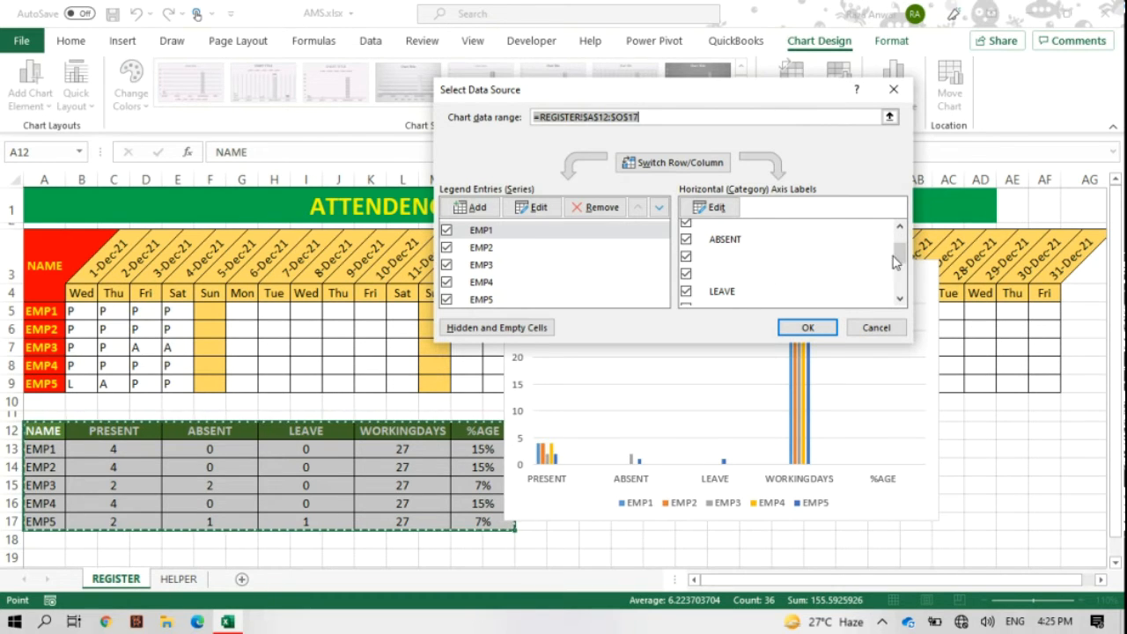
click(667, 166)
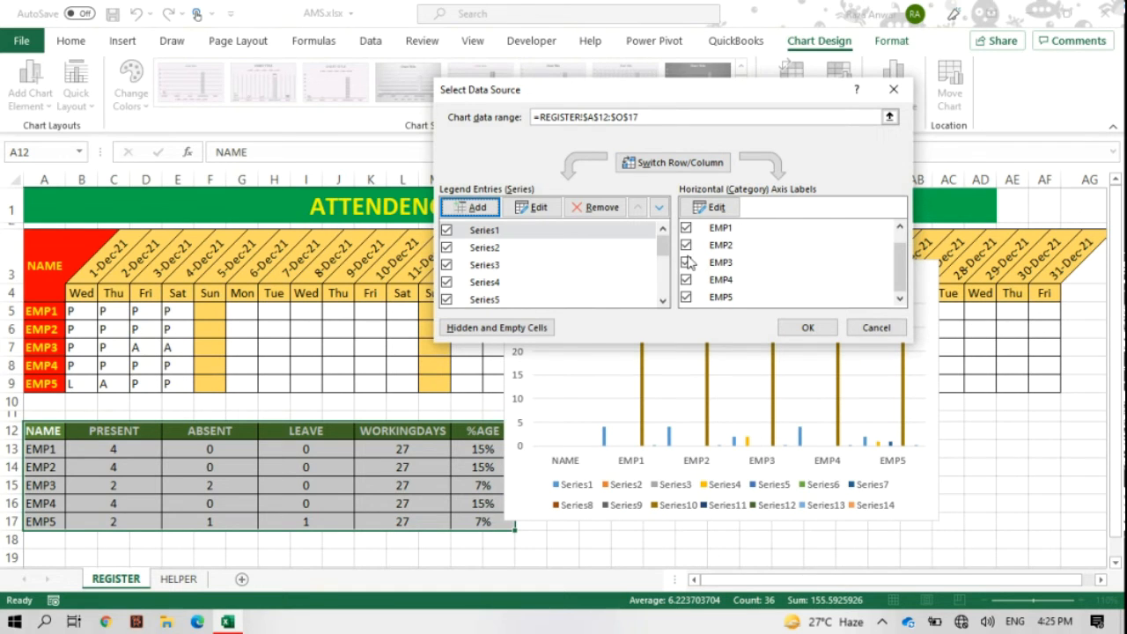
mouse_move(661, 243)
mouse_down()
mouse_move(665, 302)
mouse_move(650, 247)
mouse_up()
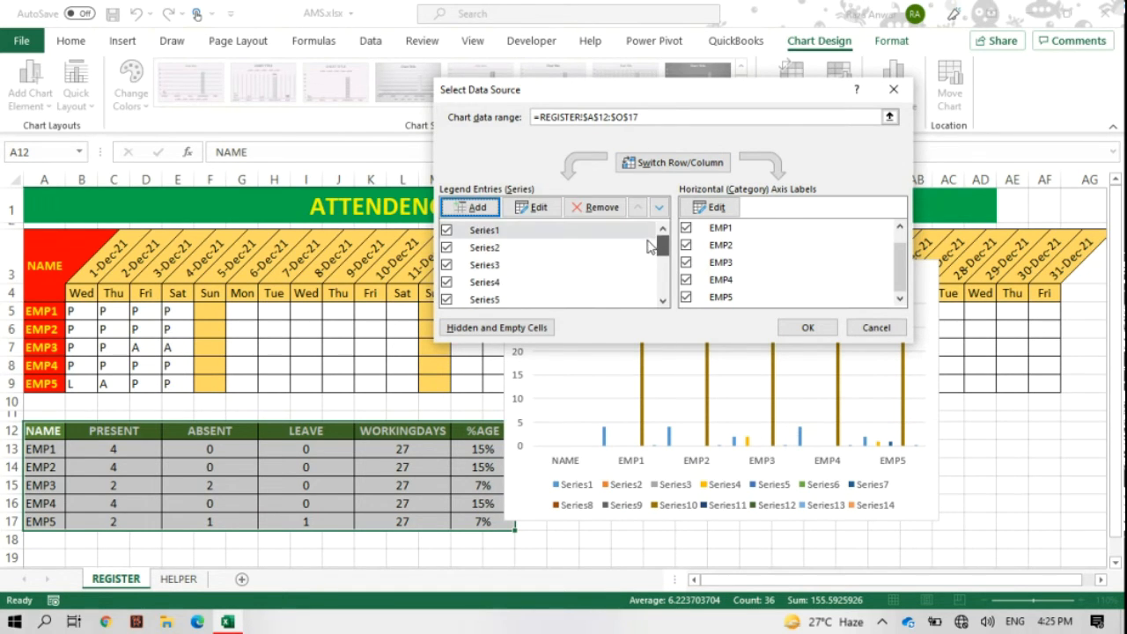
click(876, 328)
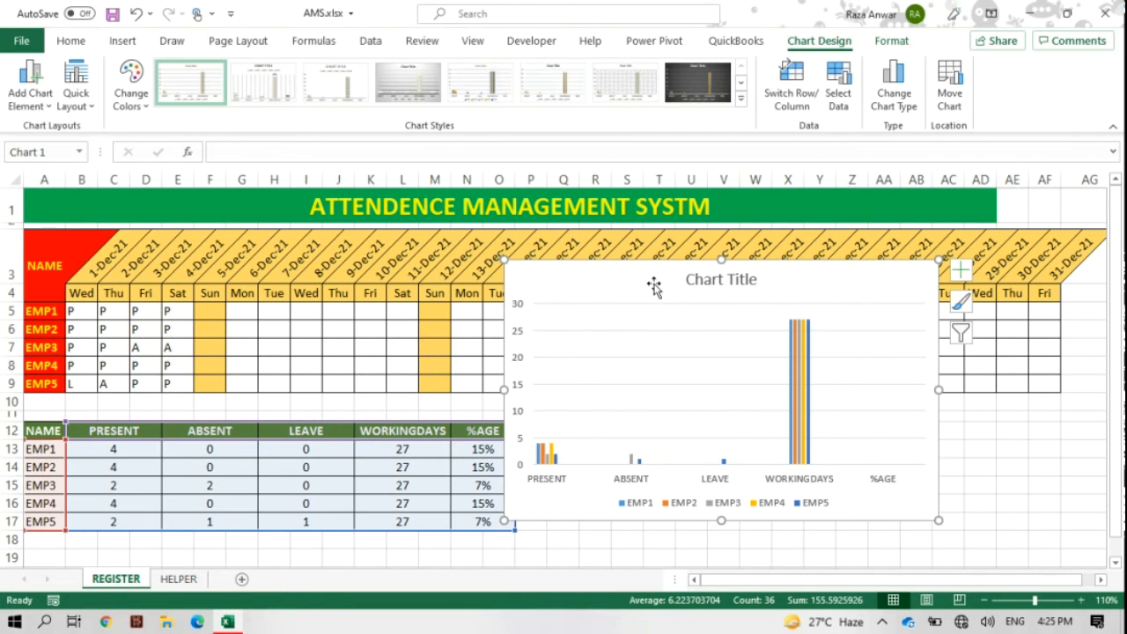
key(Delete)
- Insert a recommended clustered column chart from the summary rows EMP1 to EMP5 without headers and move it beside the table
drag(79, 455, 470, 523)
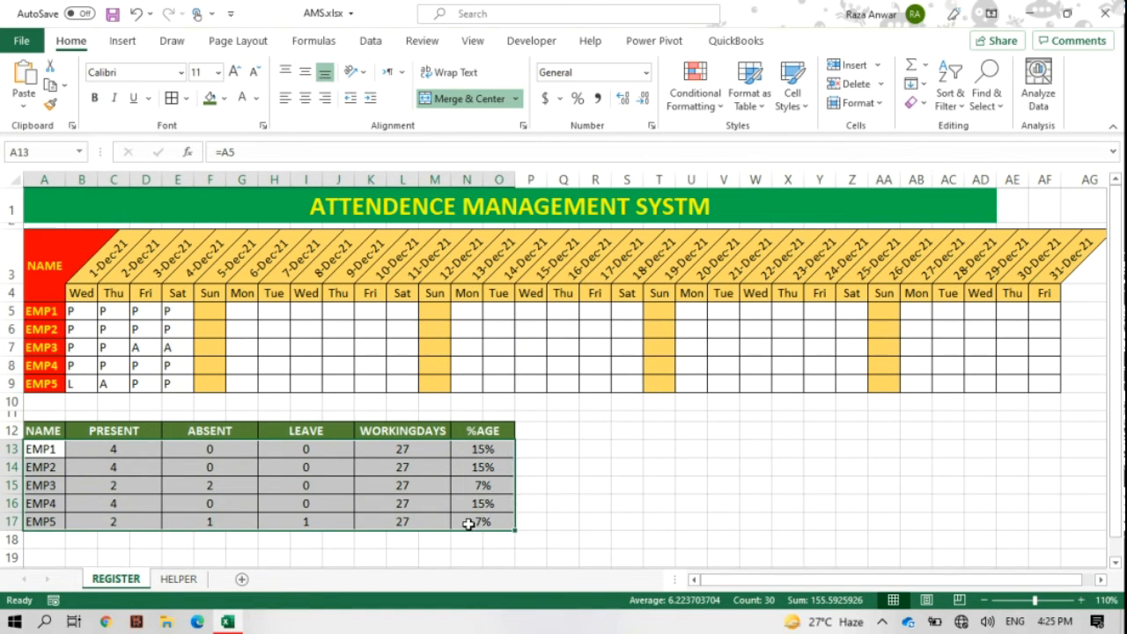
click(122, 42)
click(389, 88)
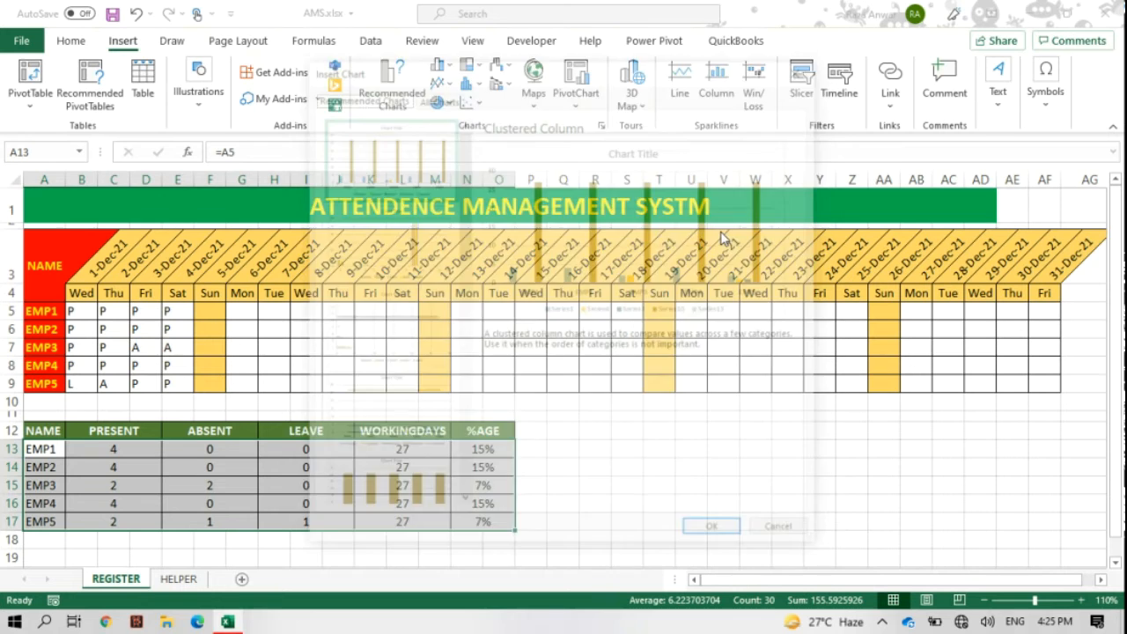
click(715, 534)
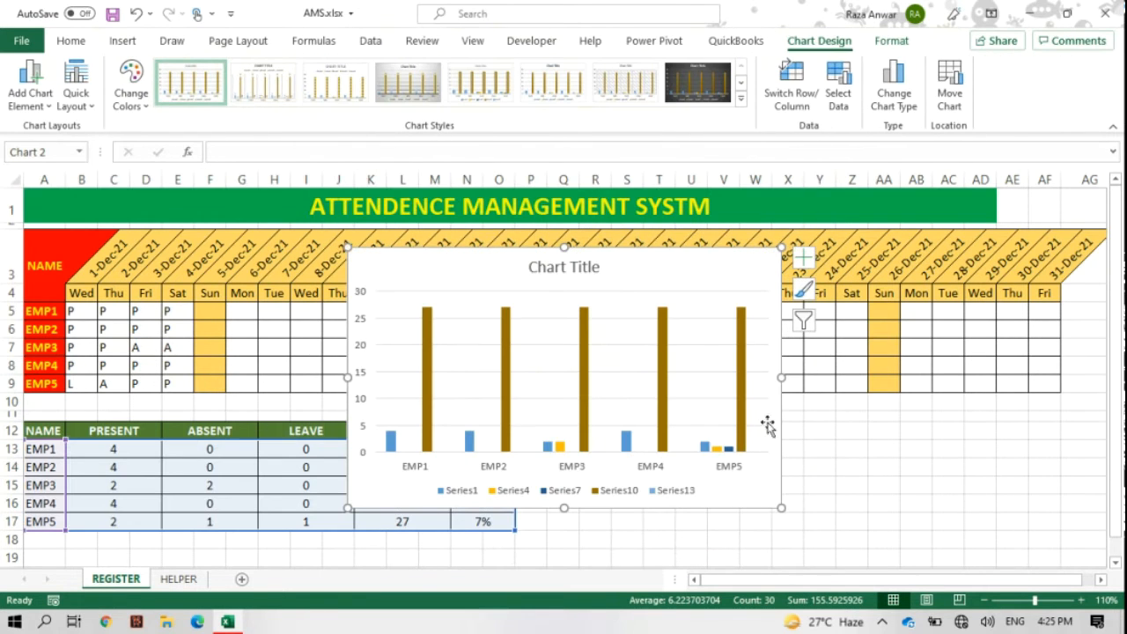
drag(523, 267, 648, 246)
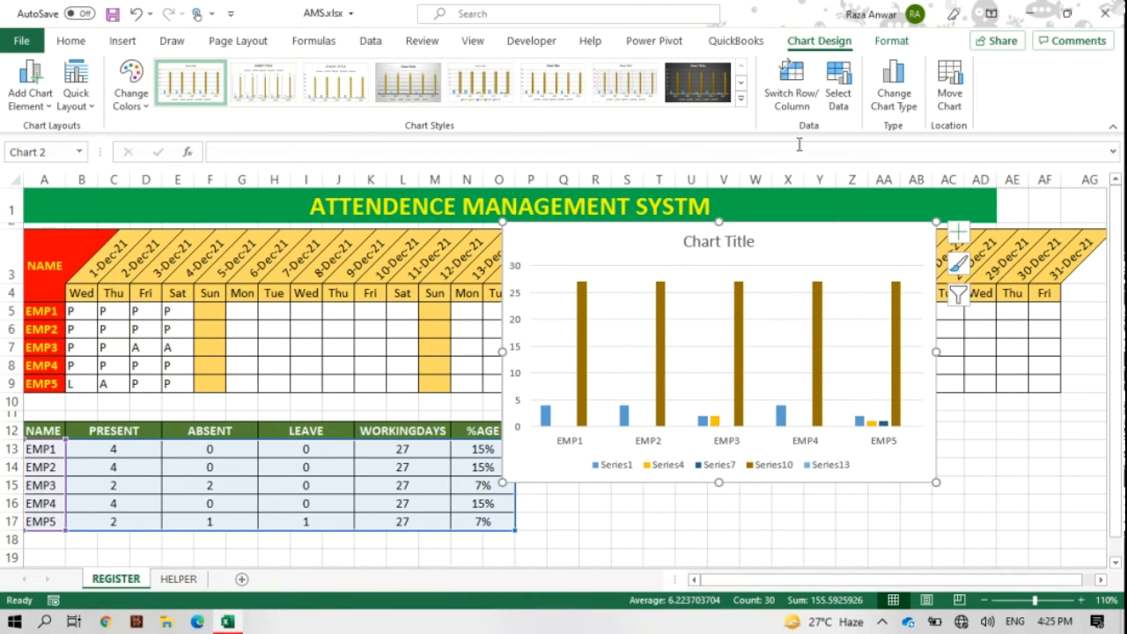
- Switch the rows and columns in the new chart's data source so the employees become the series
click(838, 98)
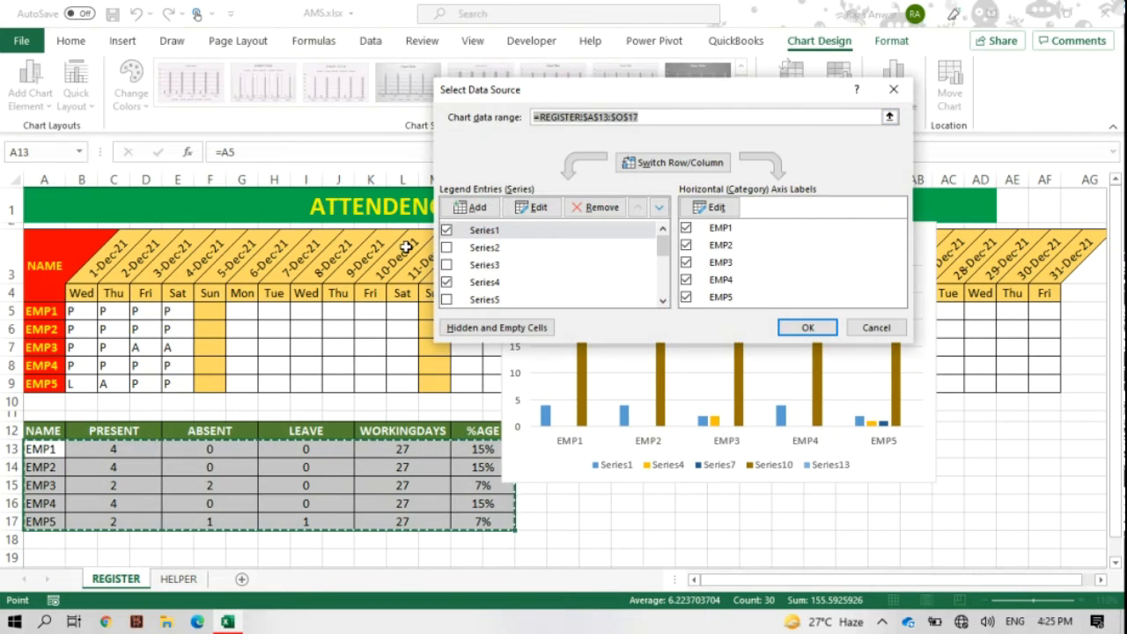
mouse_move(663, 243)
mouse_down()
mouse_move(663, 301)
mouse_move(662, 226)
mouse_up()
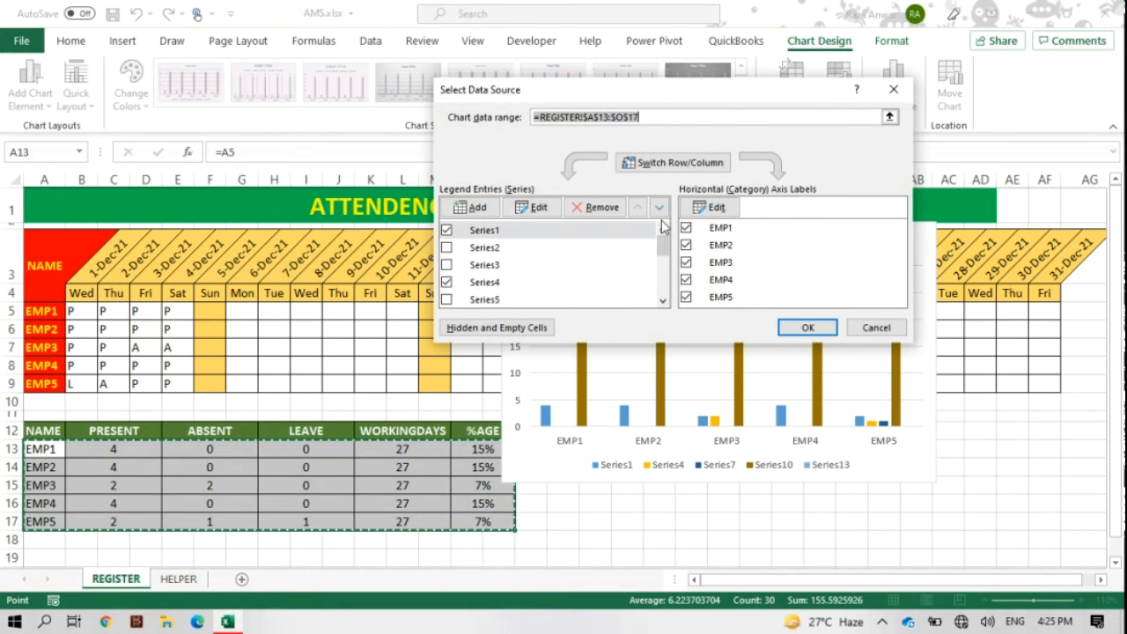
click(650, 163)
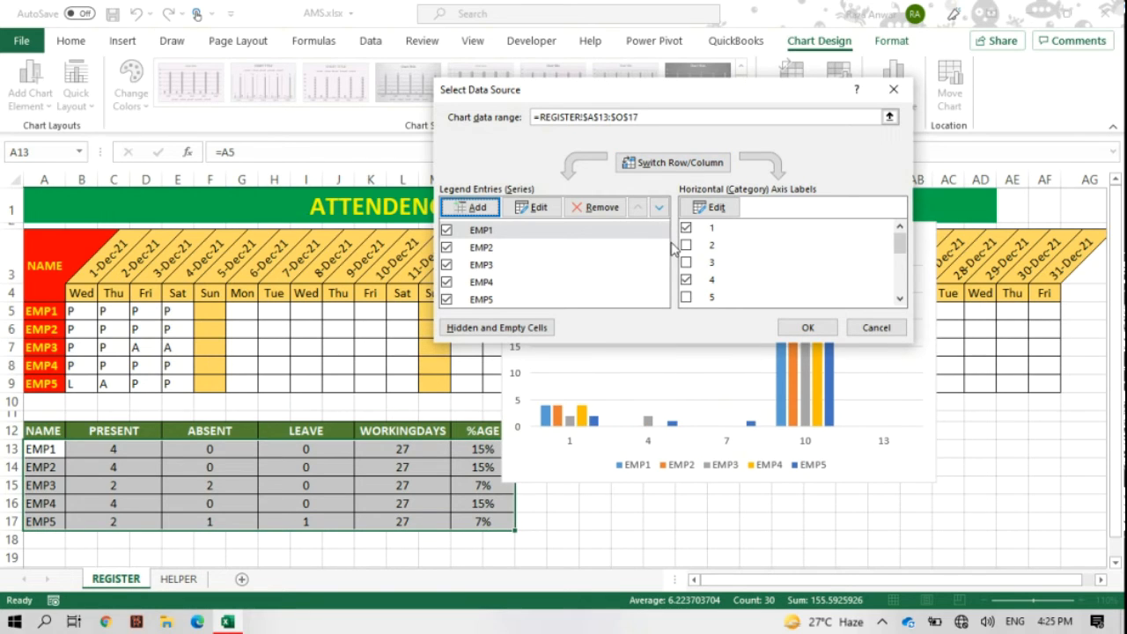
drag(898, 250, 899, 301)
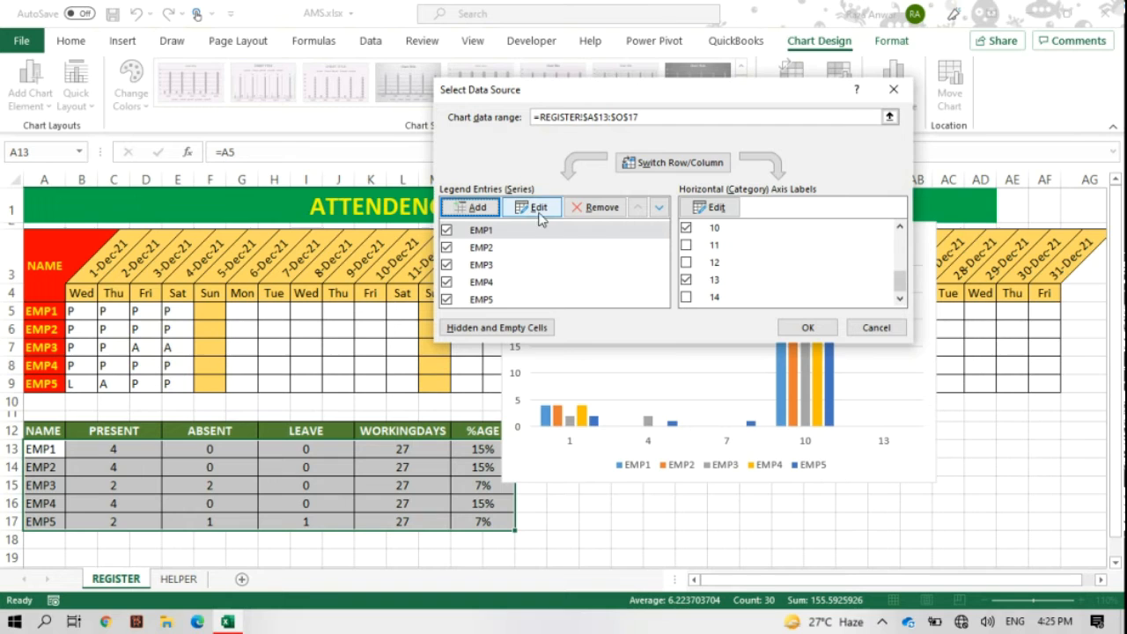
- Replace the chart data range with =REGISTER!$A$12:$O$17 to include the summary table's header row, and apply it
click(669, 117)
key(ctrl+a)
key(BackSpace)
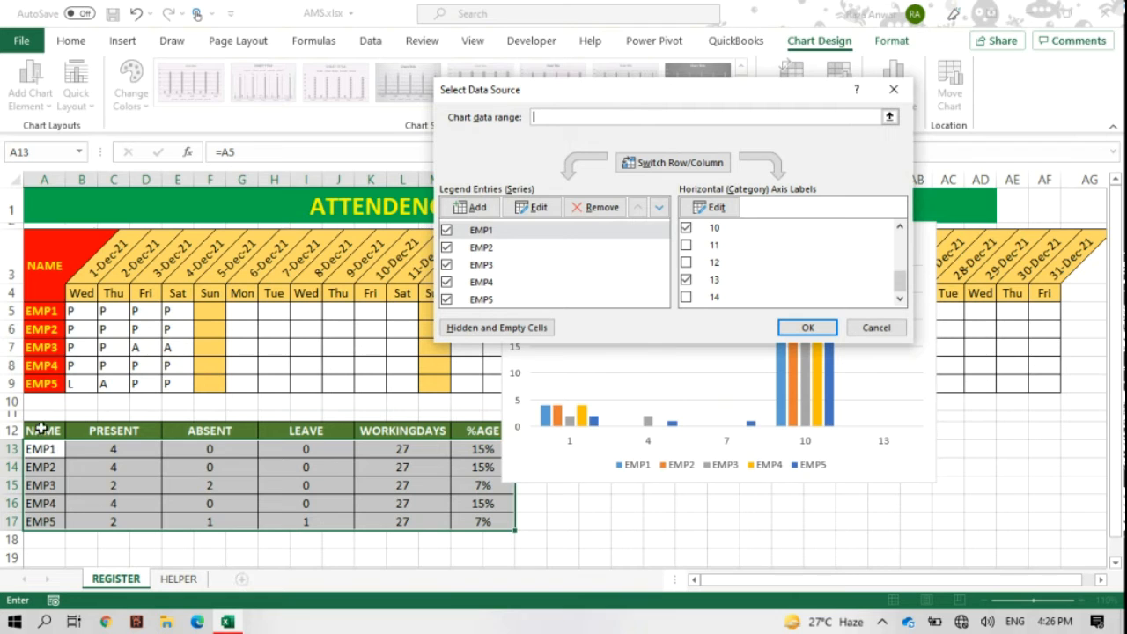
drag(39, 430, 453, 522)
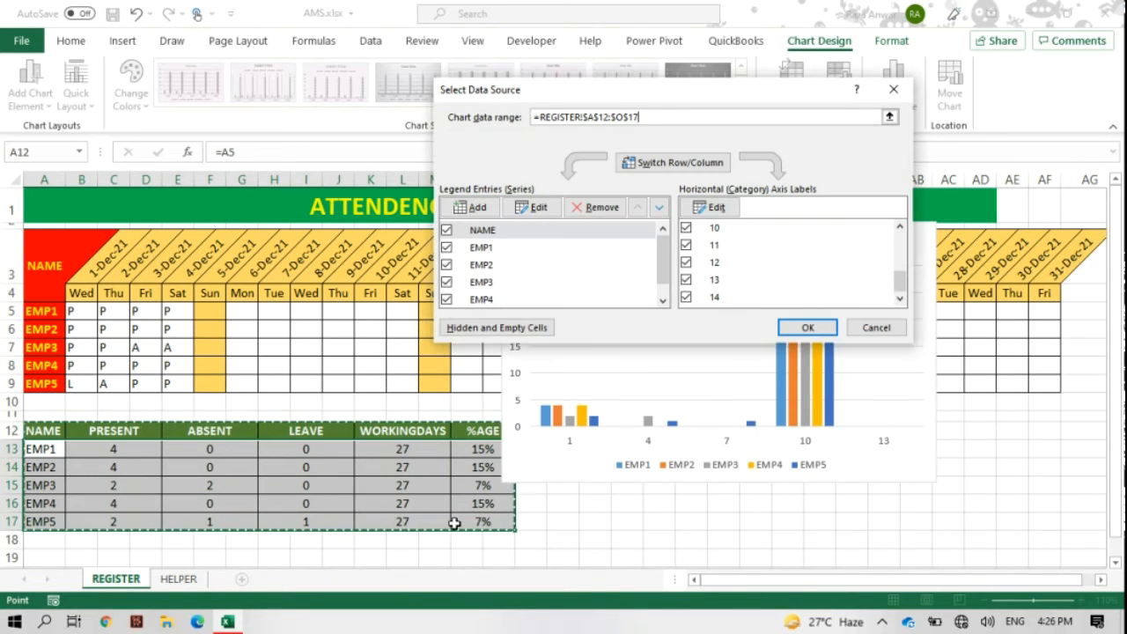
click(805, 328)
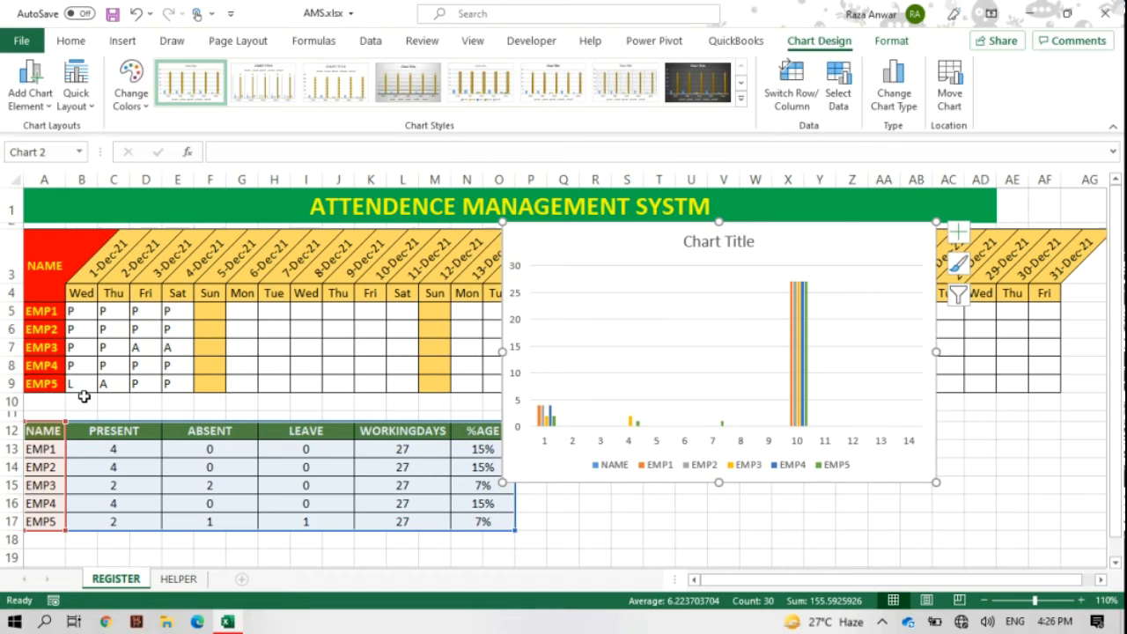
- Shrink the chart's source range on the sheet to leave out the header row, and open the chart area's formatting options
drag(62, 422, 59, 433)
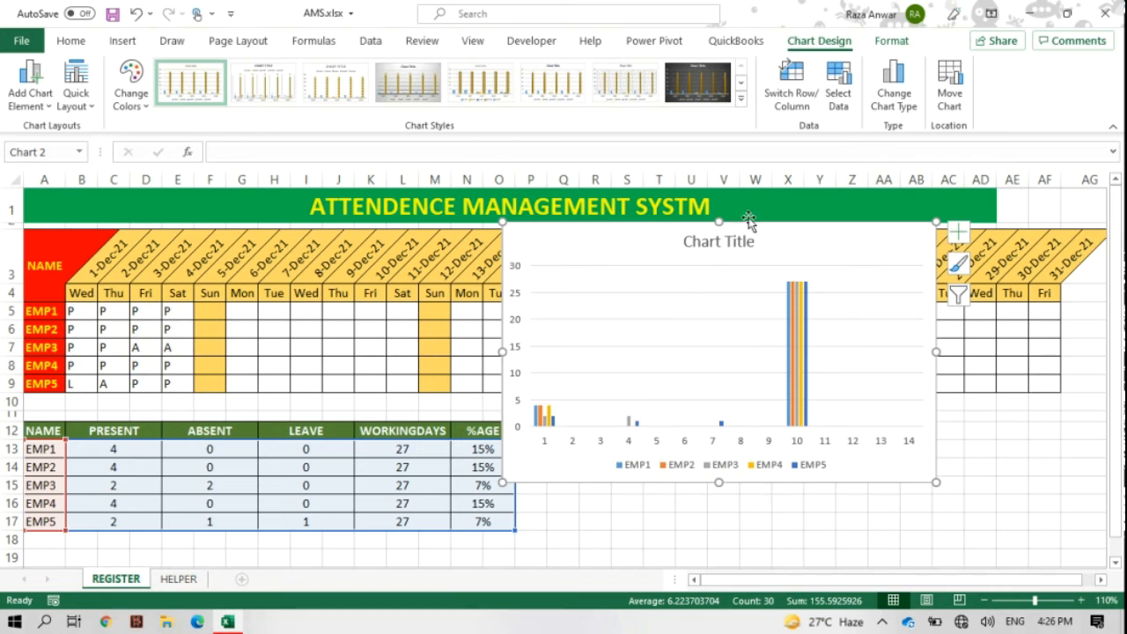
double_click(582, 249)
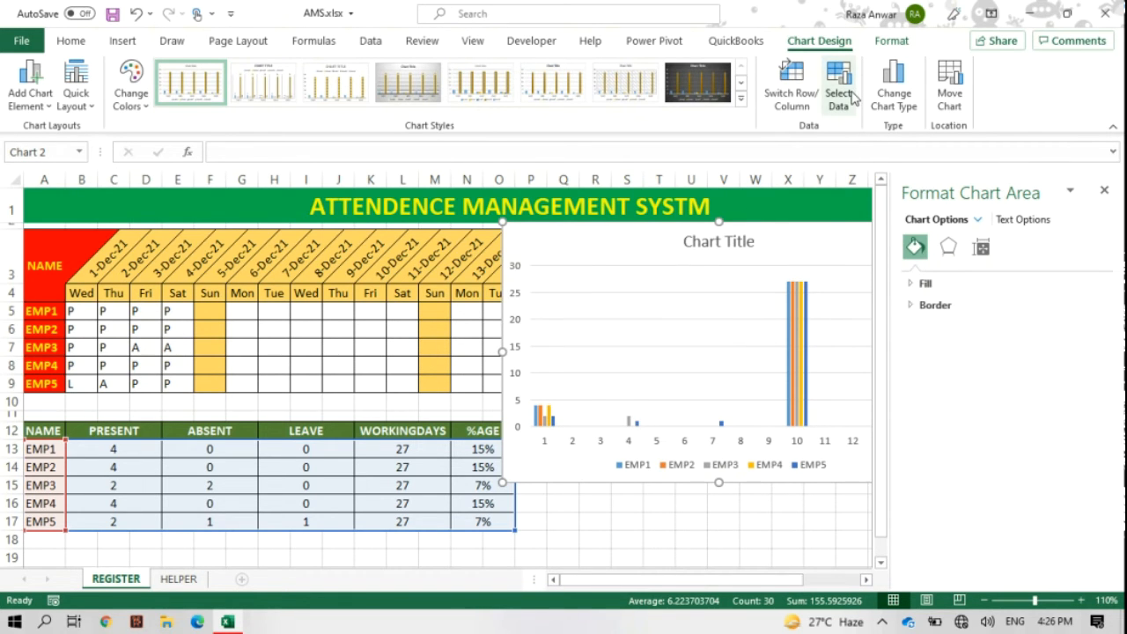
- Remove the EMP1 to EMP5 series from the chart's data source
click(850, 97)
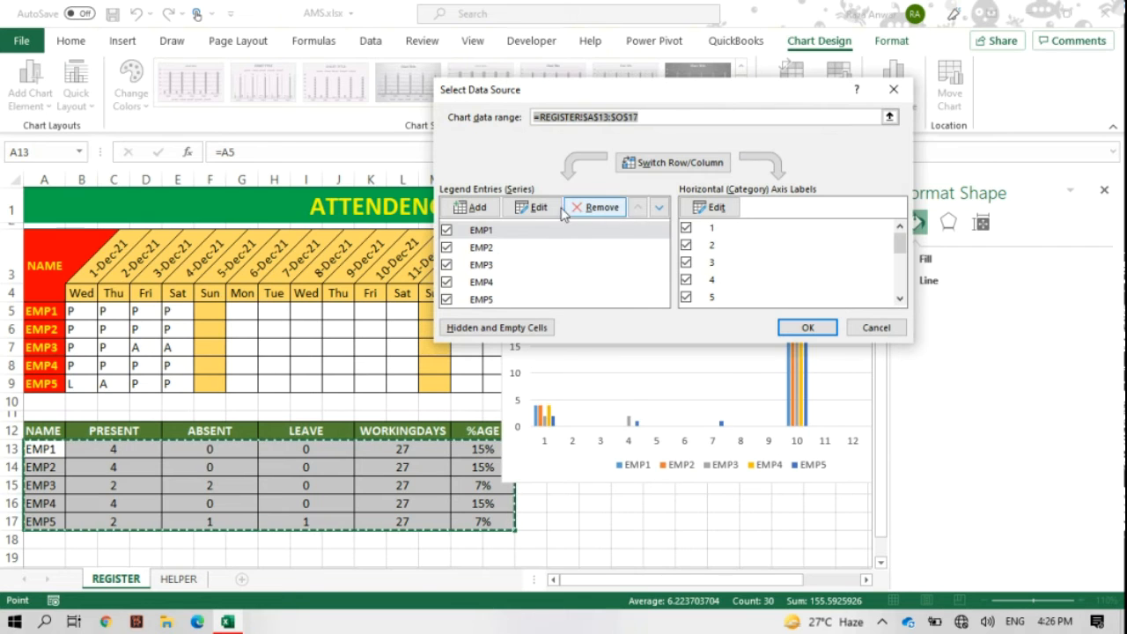
drag(899, 254, 898, 310)
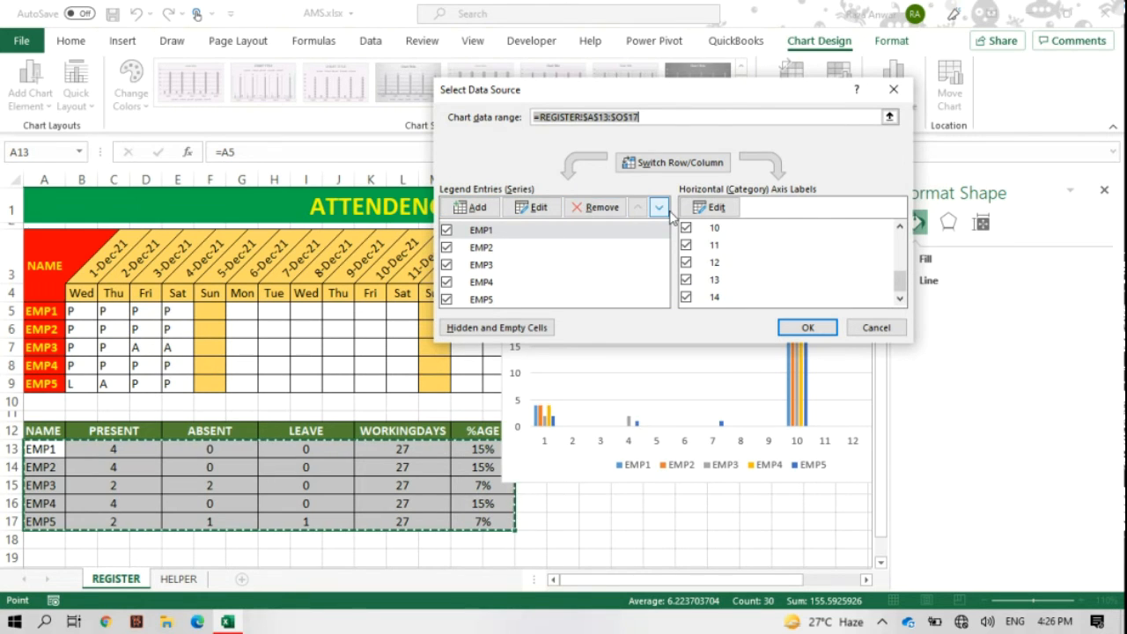
click(576, 208)
click(576, 208)
click(577, 208)
click(576, 208)
click(576, 208)
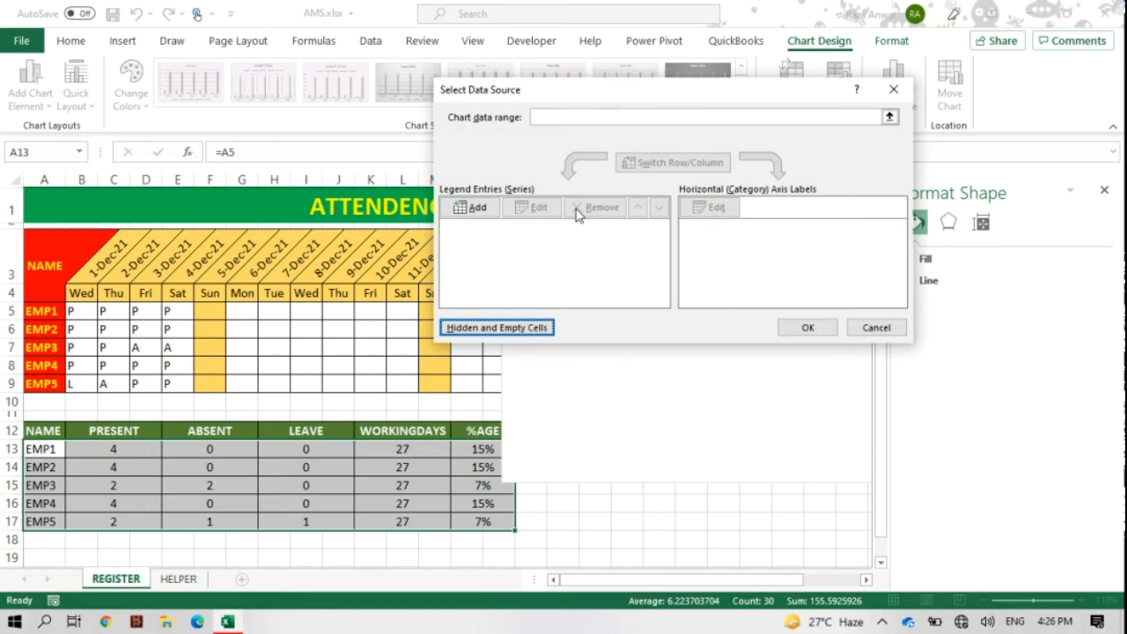
- Add a chart series named NAME with the employee names in A13:A17 as its values
click(456, 215)
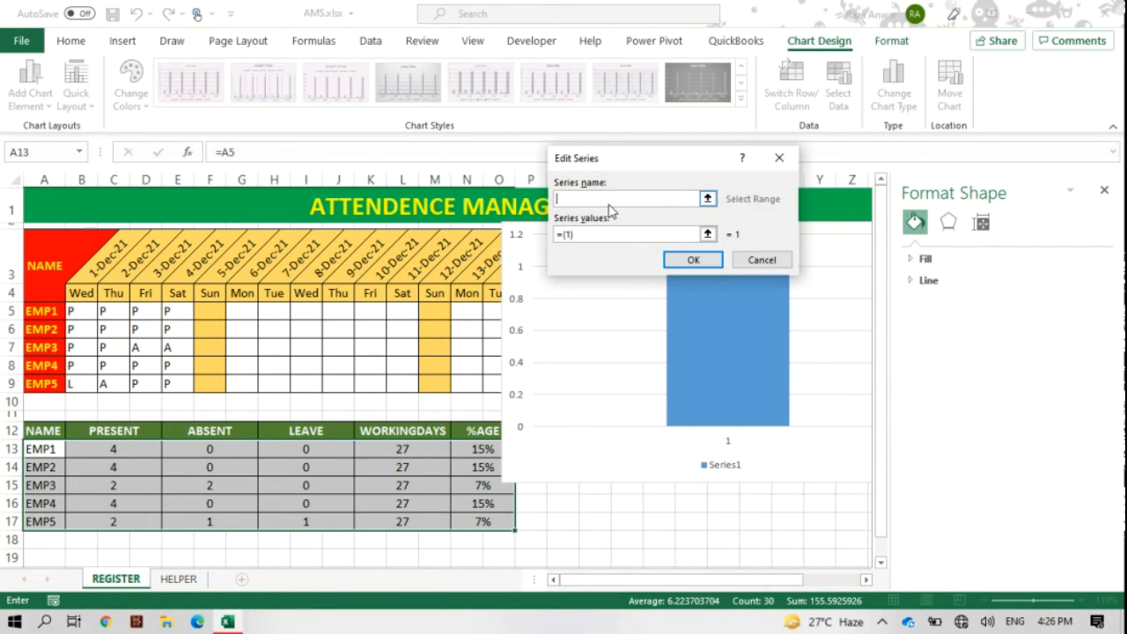
click(610, 239)
click(591, 233)
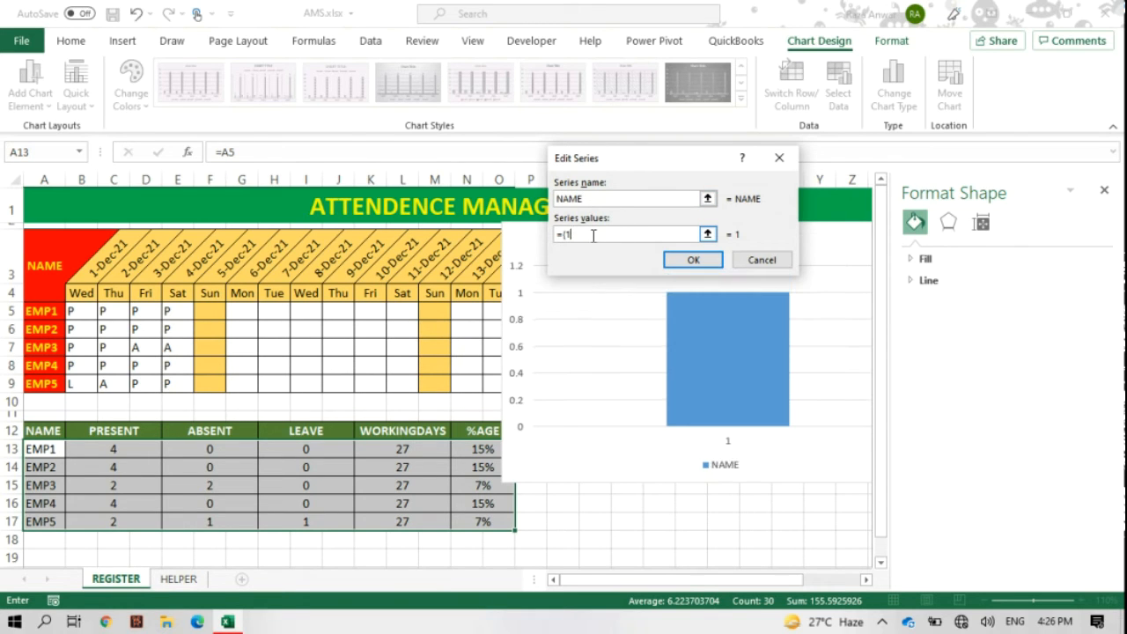
drag(42, 450, 46, 521)
click(693, 259)
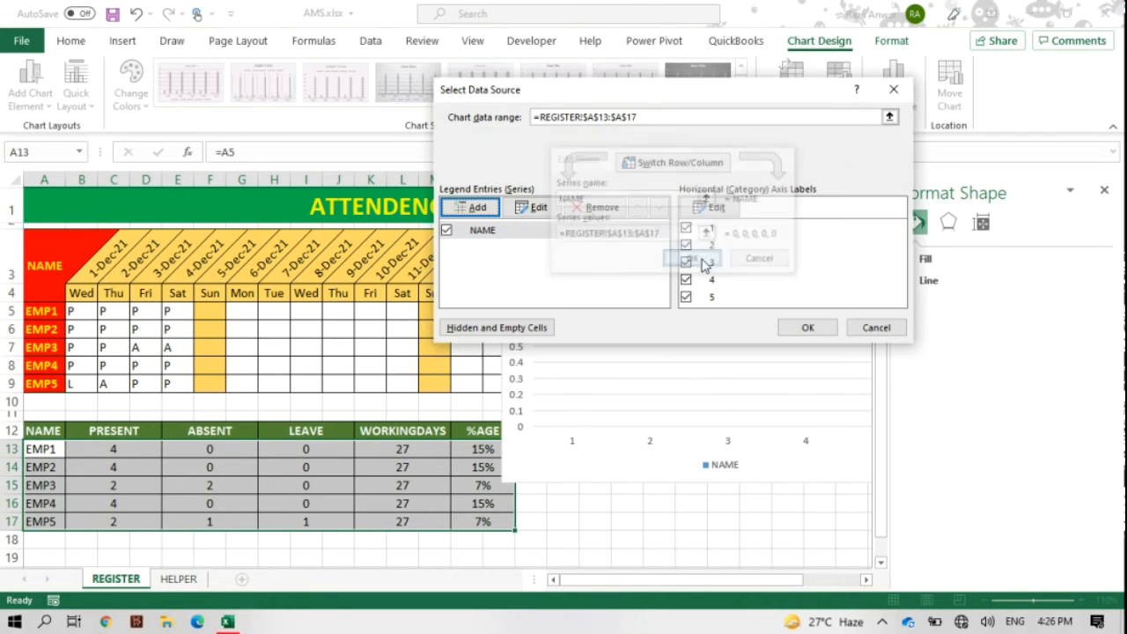
- Try to add a series named PRESENT with values =REGISTER!$B$13:$D$17, and discard the data source changes
click(470, 207)
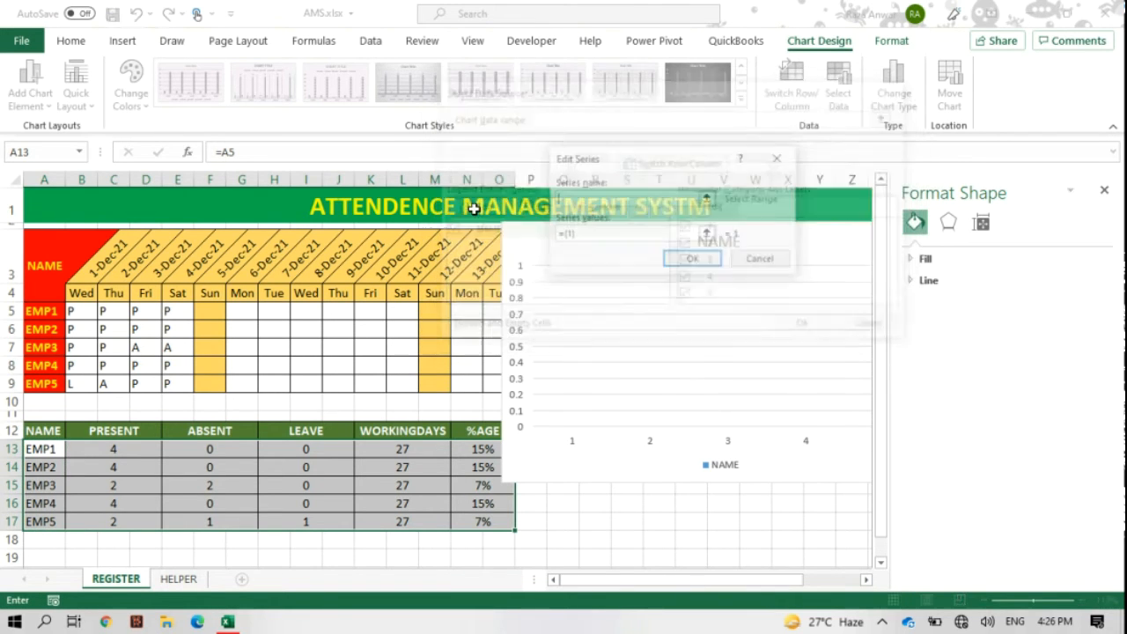
click(591, 198)
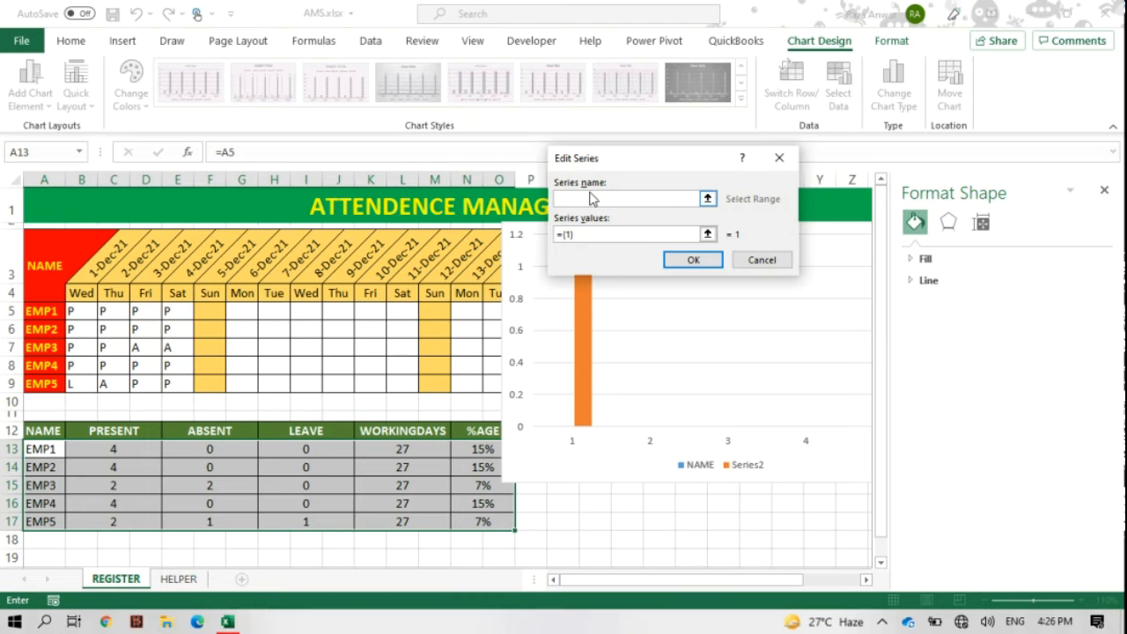
text(PRESENT)
click(597, 236)
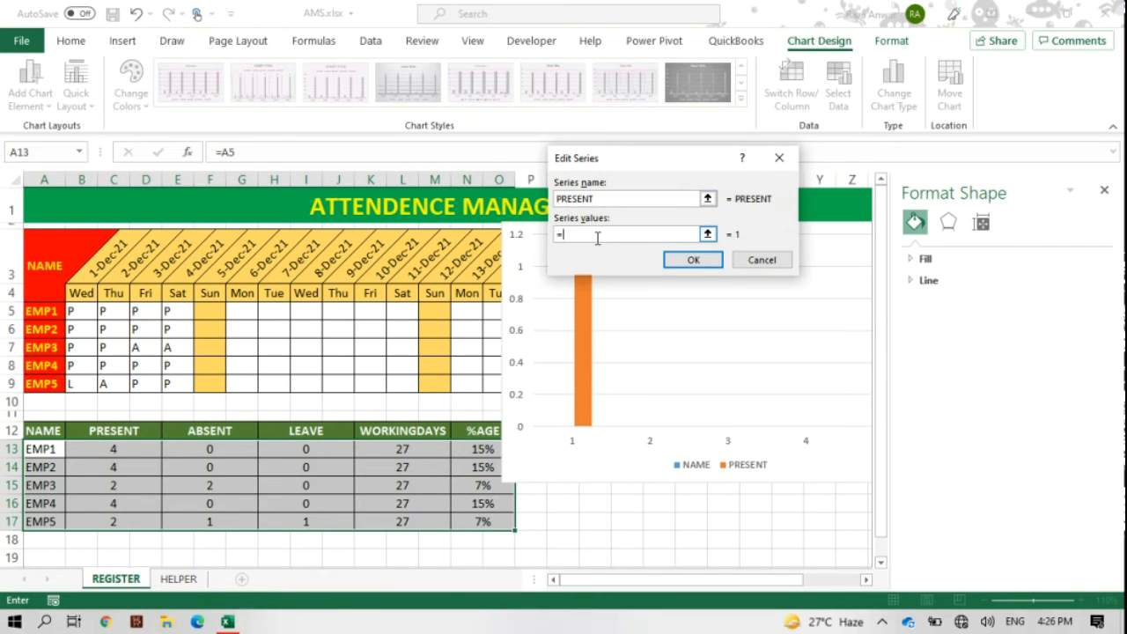
drag(101, 451, 100, 522)
click(569, 358)
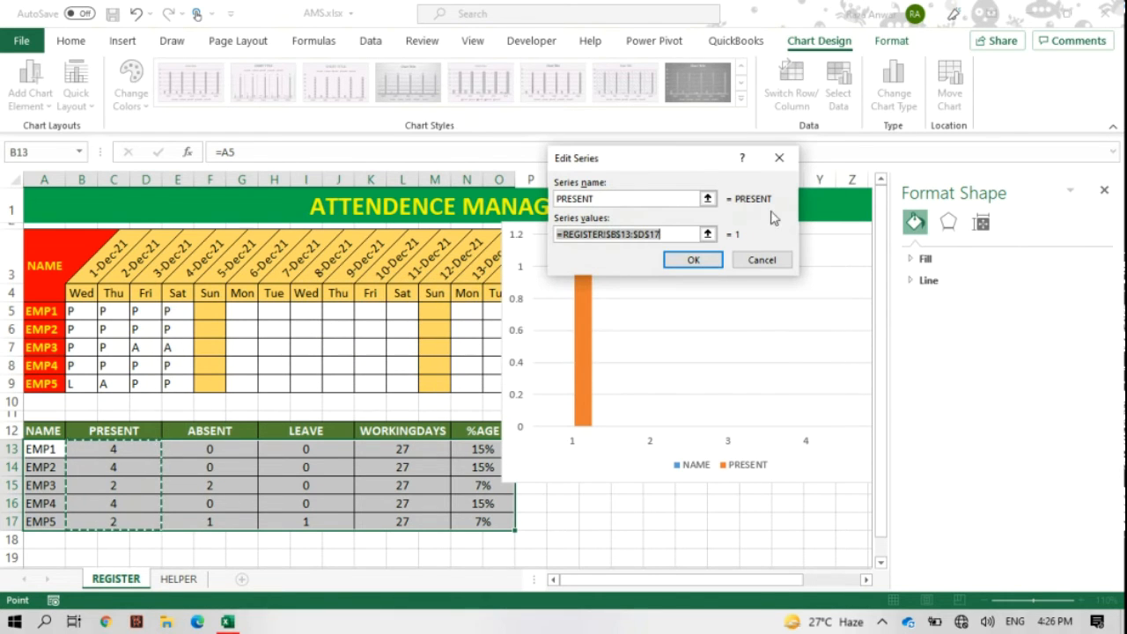
click(697, 260)
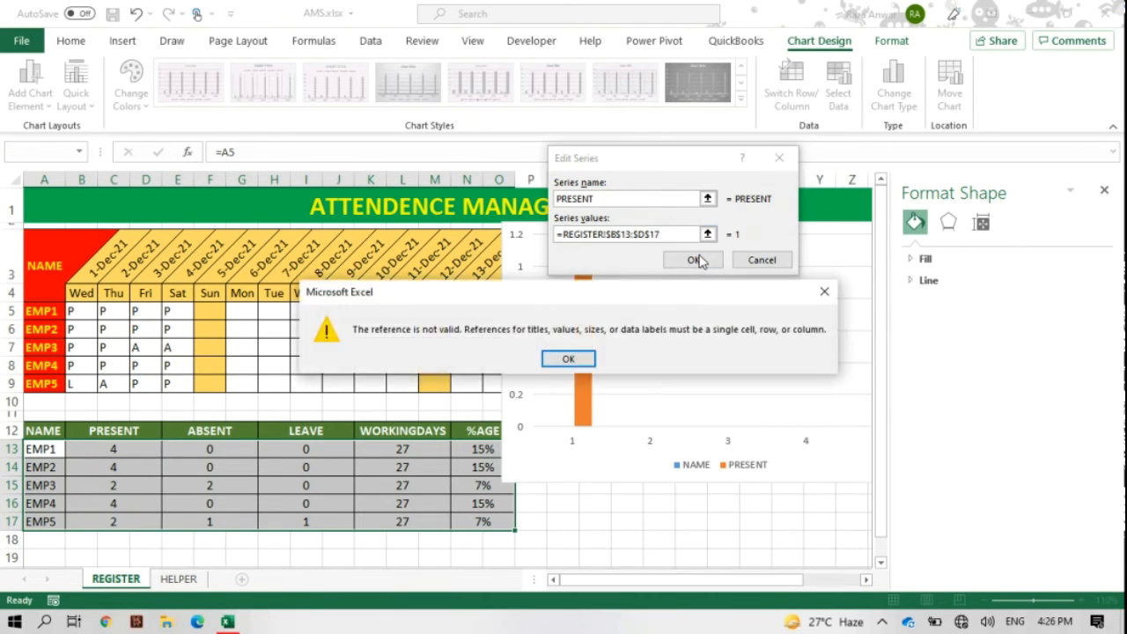
click(568, 359)
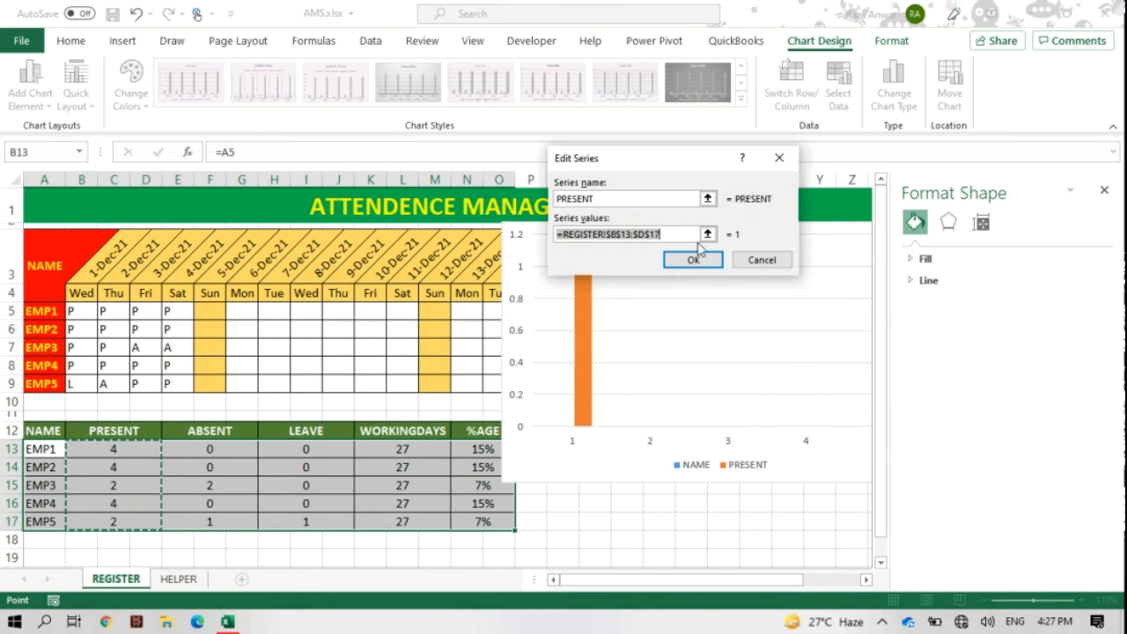
click(759, 260)
click(871, 327)
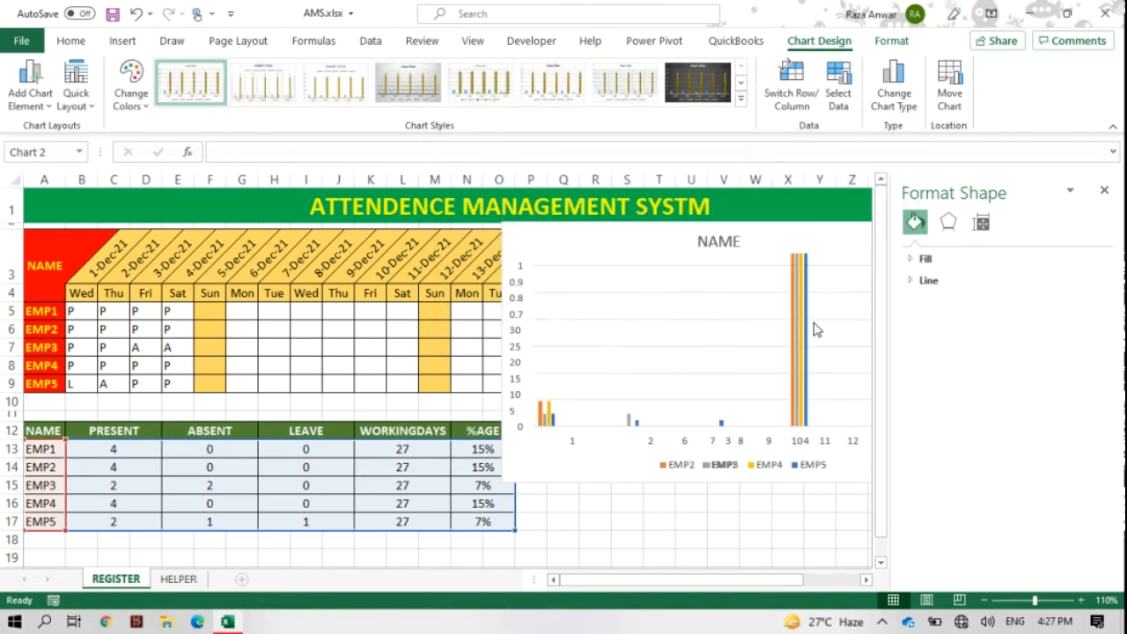
- Delete the clustered column chart of the five employees from the REGISTER sheet
click(610, 241)
click(611, 241)
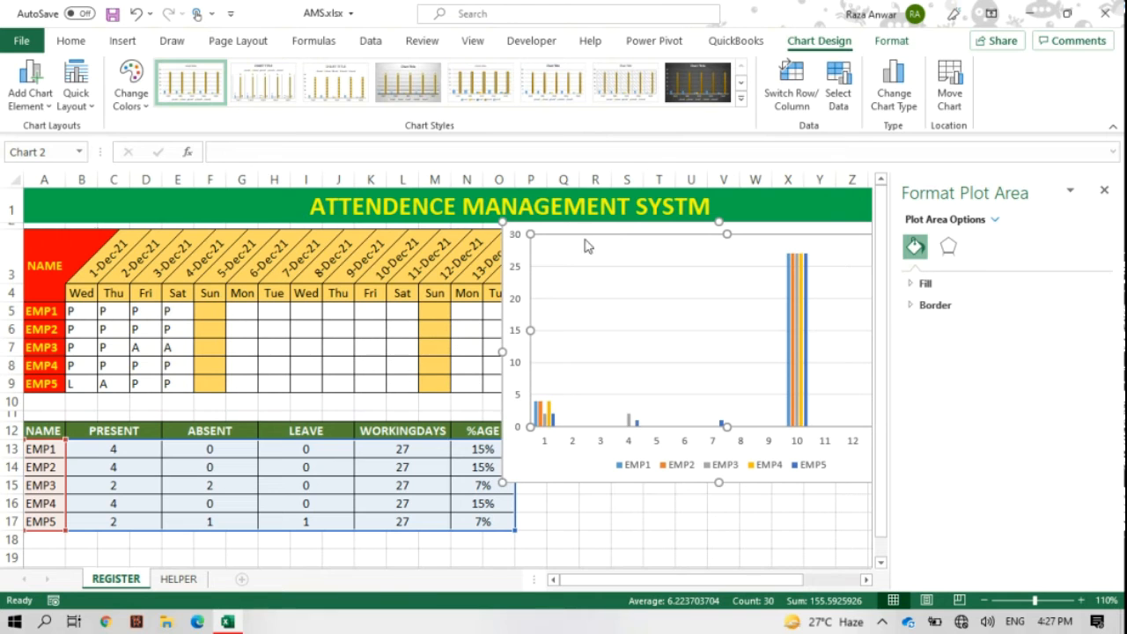
click(522, 236)
click(564, 227)
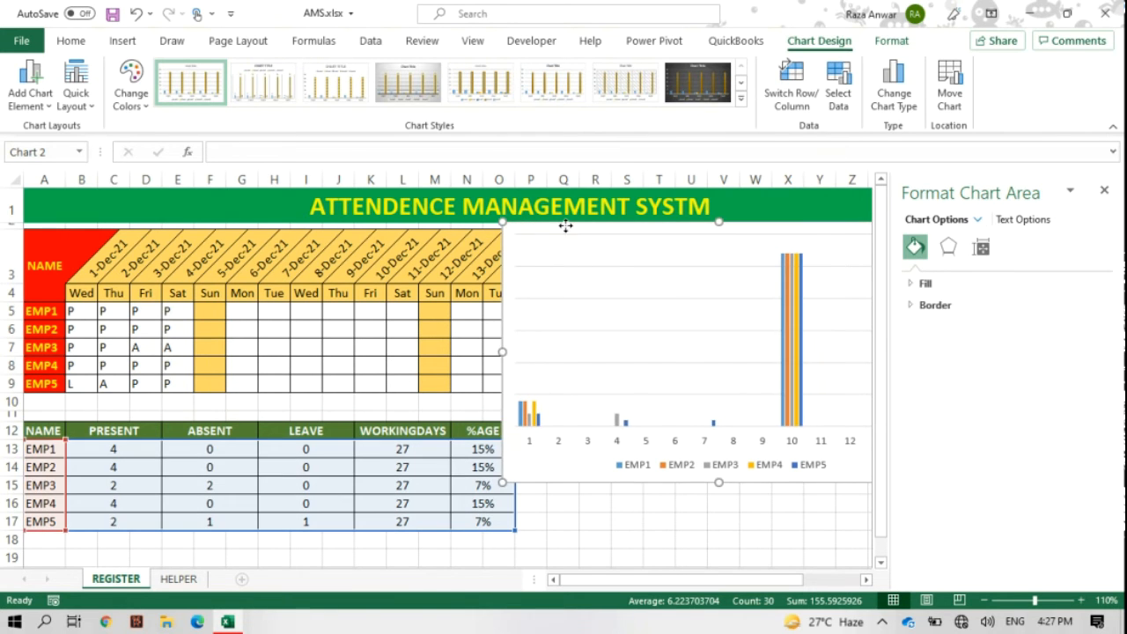
key(Delete)
click(50, 451)
drag(54, 458, 403, 475)
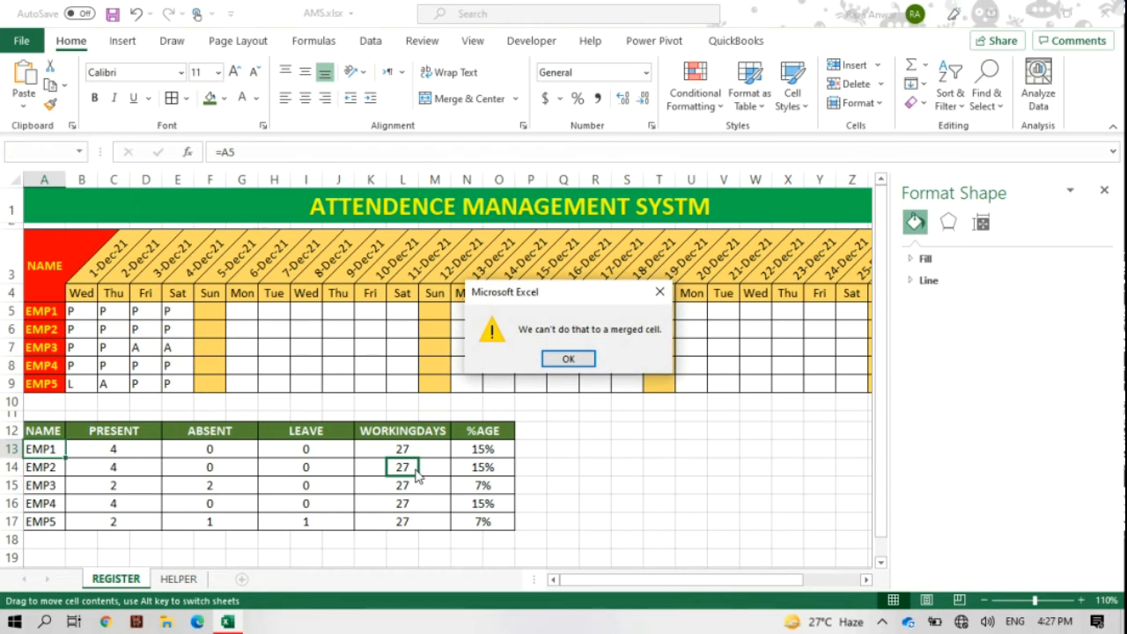
key(Return)
drag(24, 448, 475, 506)
drag(44, 426, 463, 519)
- Insert a recommended clustered column chart from the NAME, PRESENT and ABSENT columns with headers (A12:G17), and move it up over the register
drag(63, 430, 203, 516)
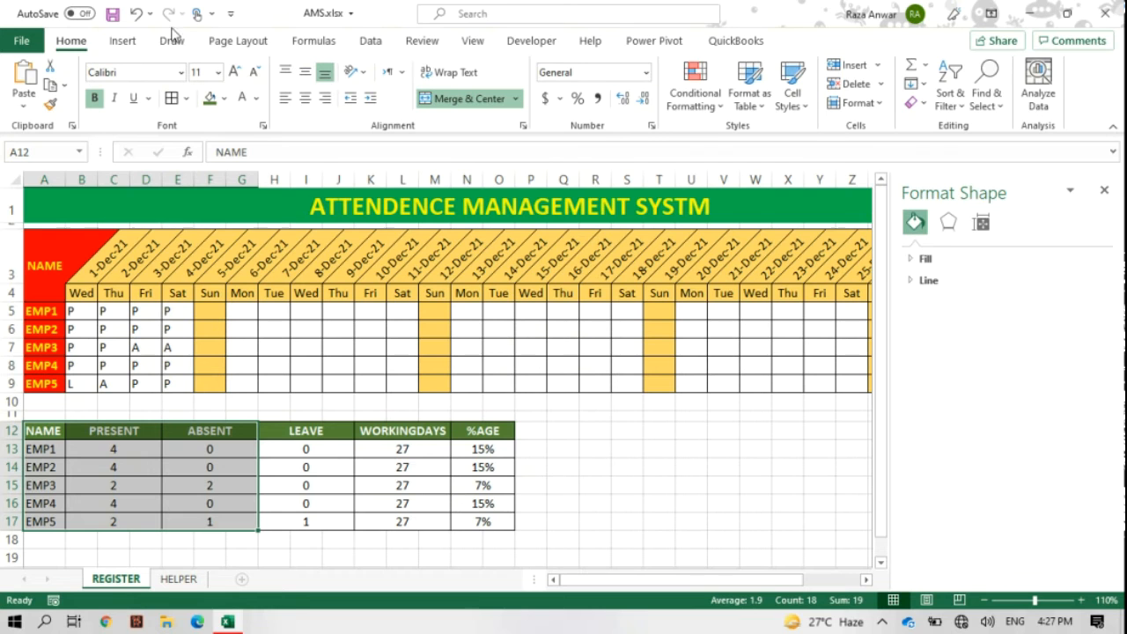
click(122, 41)
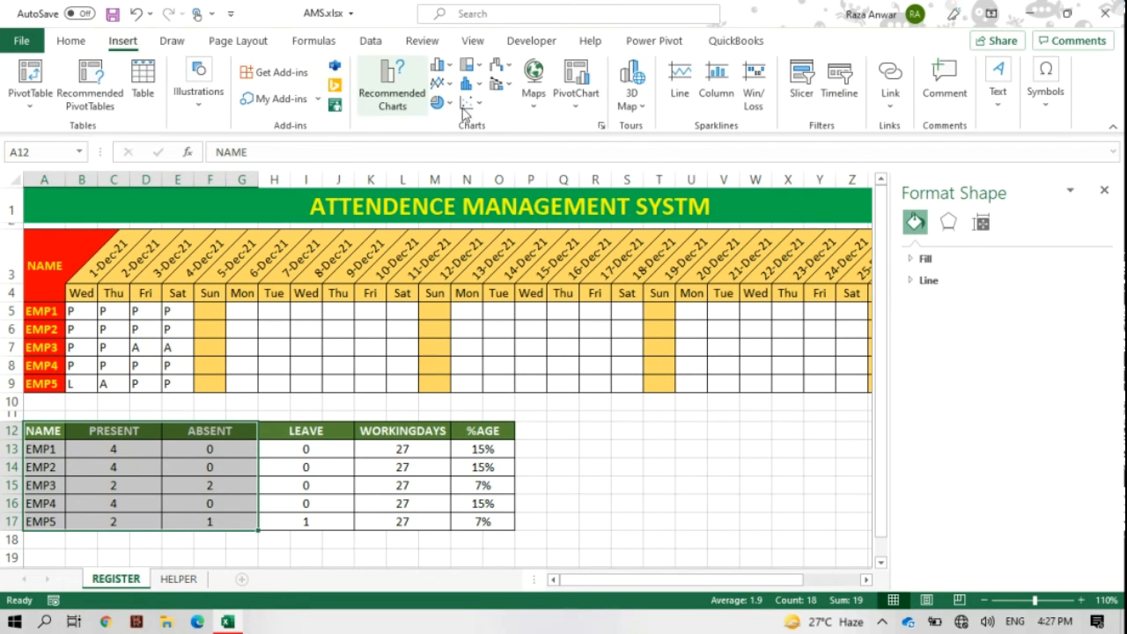
click(392, 97)
click(695, 533)
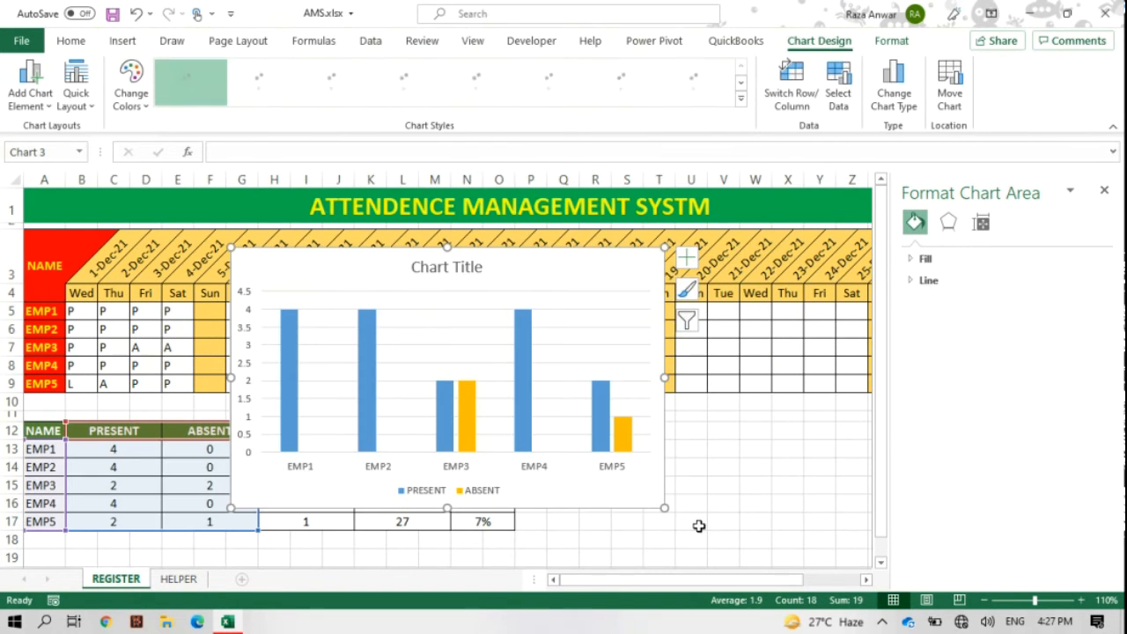
drag(545, 266, 674, 211)
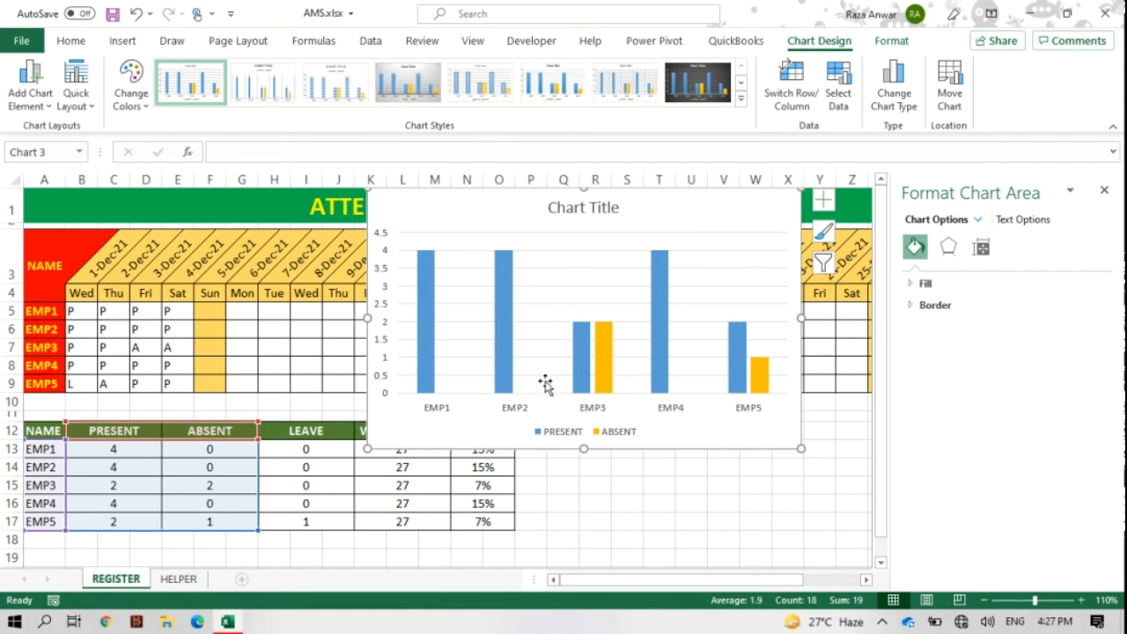
- Remove all blank series from the new chart's data source, keeping only PRESENT and ABSENT
click(838, 83)
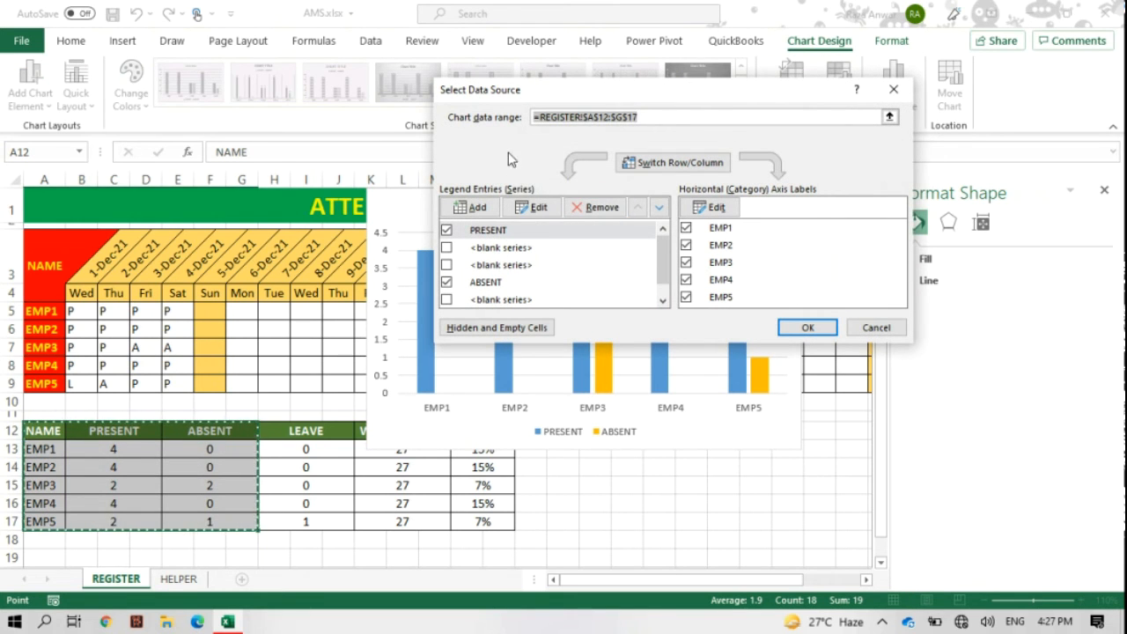
click(504, 250)
click(584, 209)
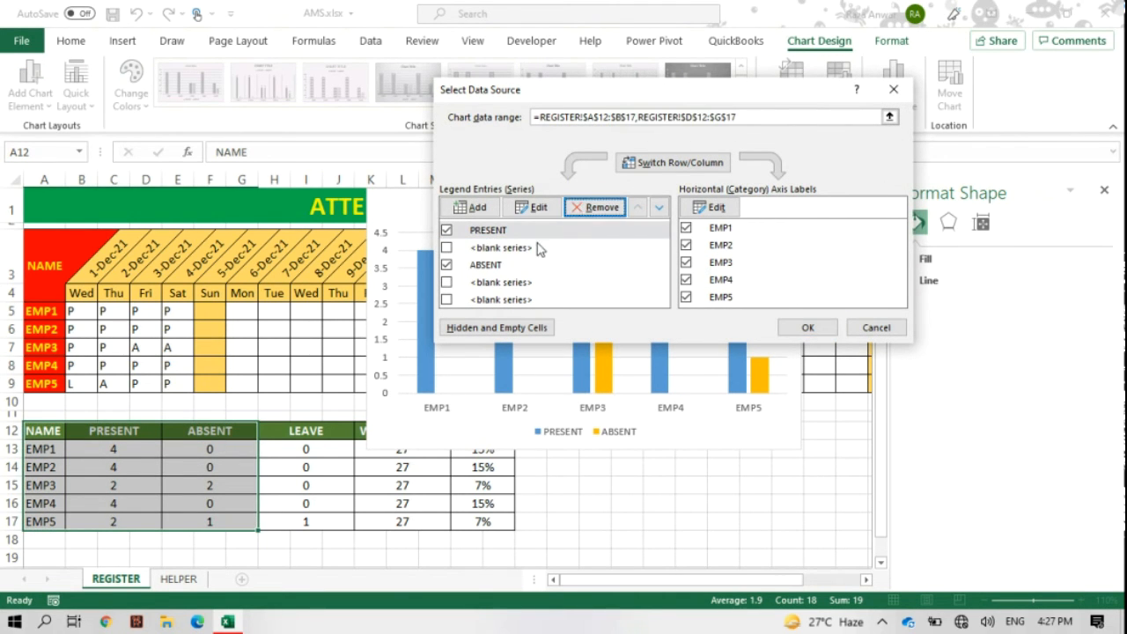
click(588, 211)
click(508, 265)
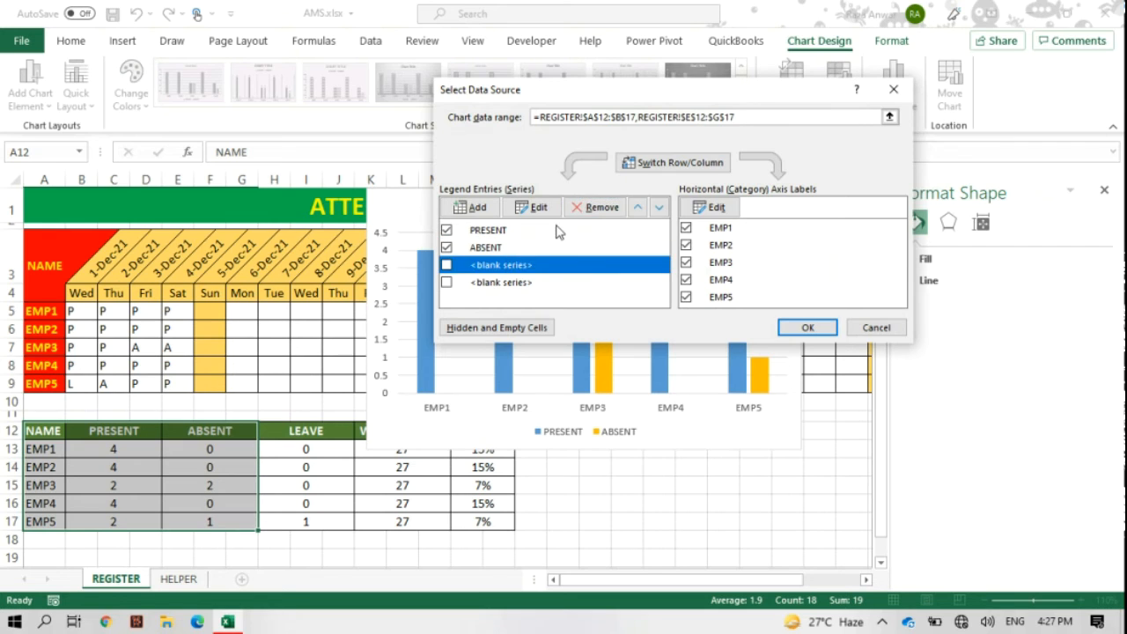
click(588, 209)
click(524, 266)
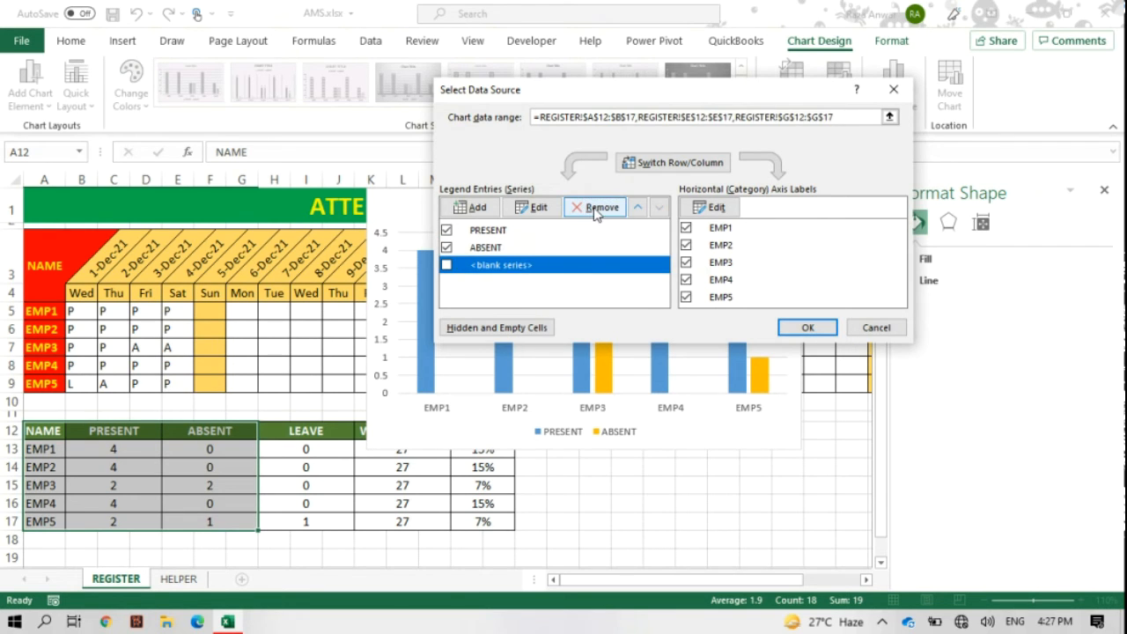
click(591, 208)
click(518, 250)
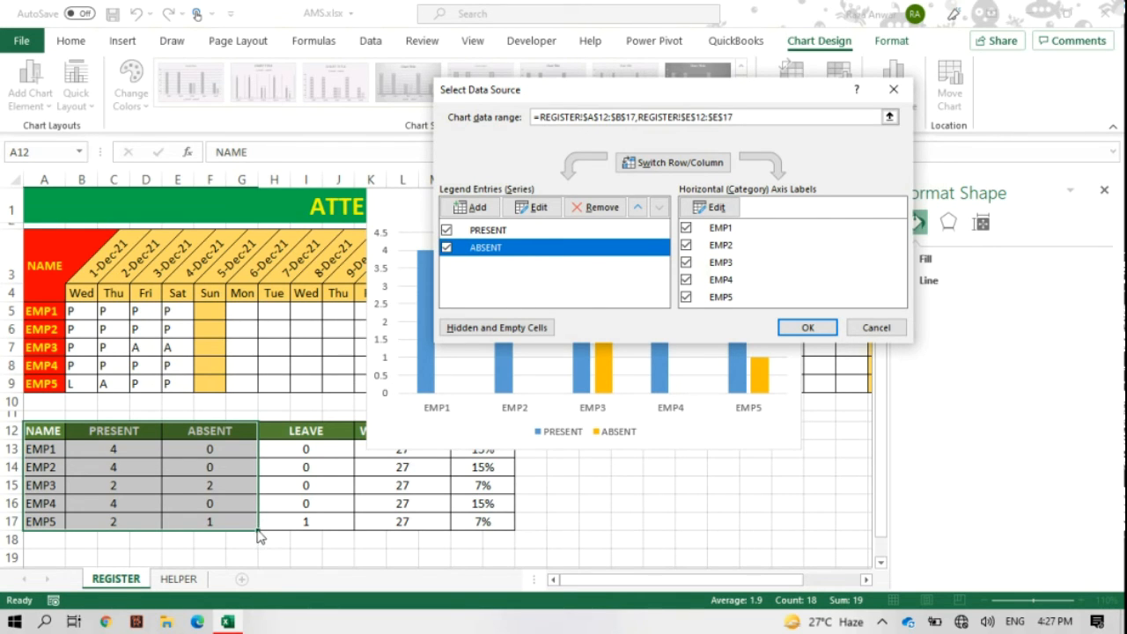
- Try to add a chart series named LEAVE with values =REGISTER!$H$13:$J$17
drag(672, 98, 778, 84)
click(867, 103)
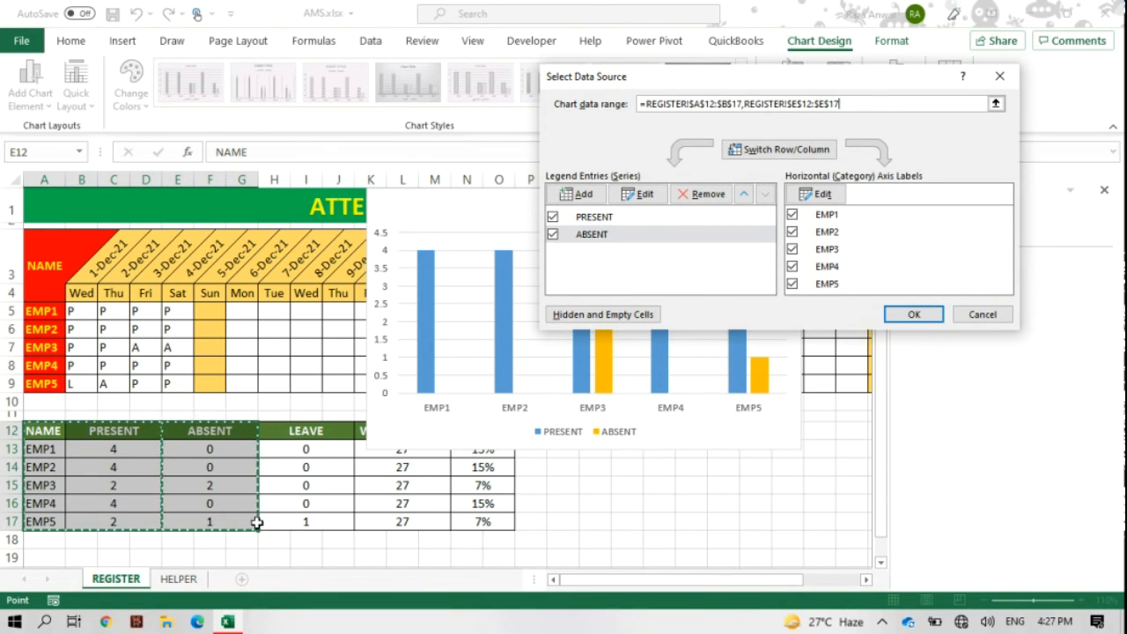
click(578, 194)
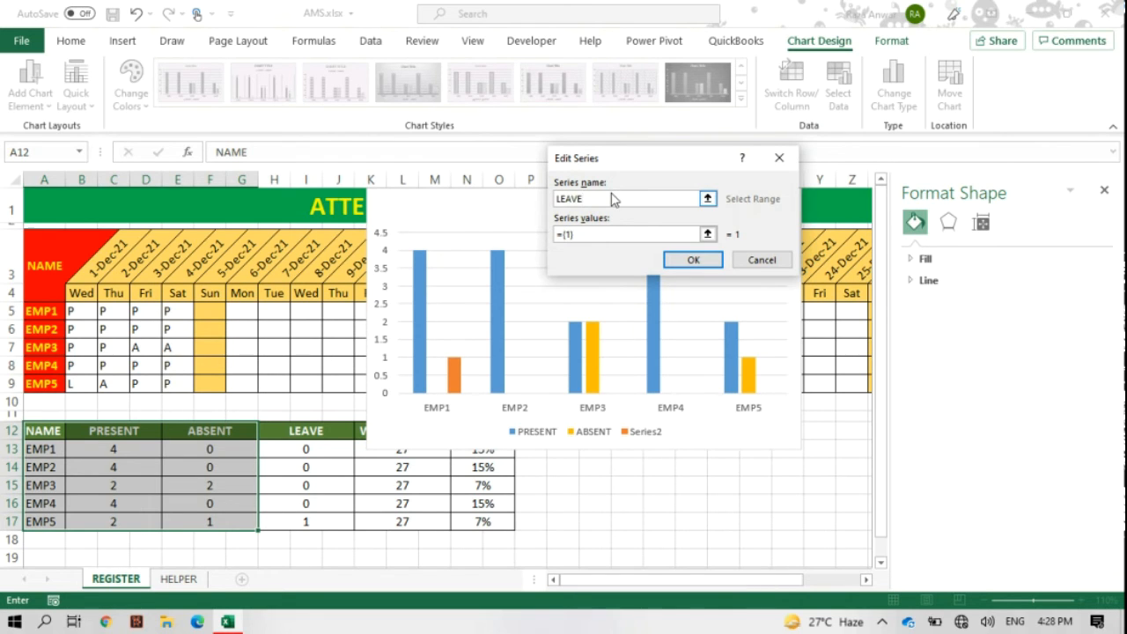
click(607, 232)
key(BackSpace)
key(BackSpace)
key(BackSpace)
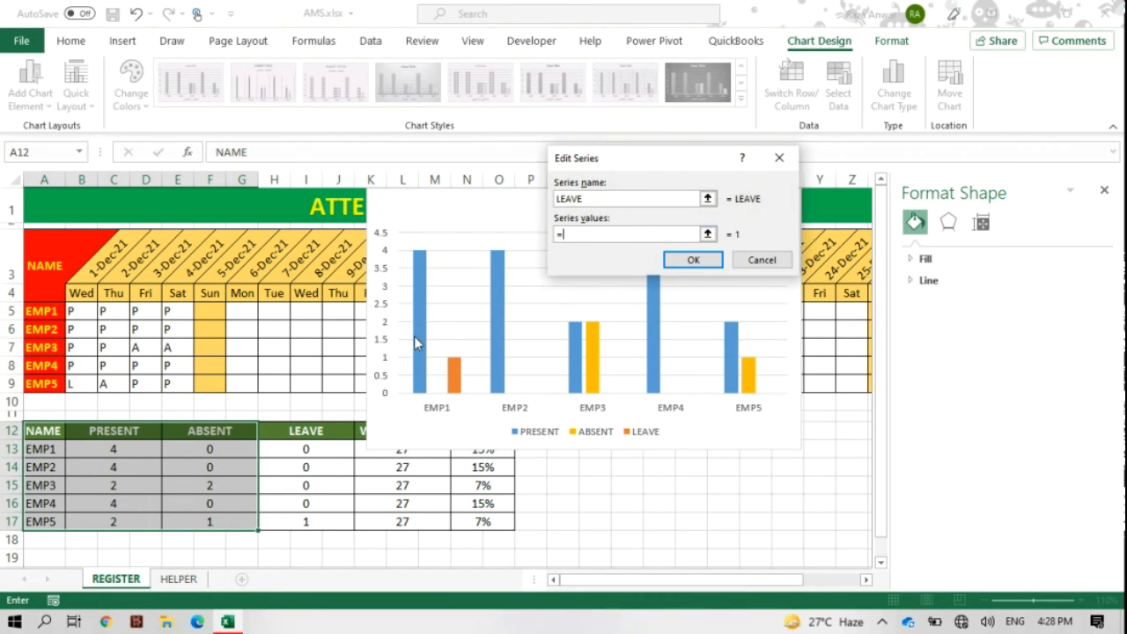
drag(306, 448, 304, 526)
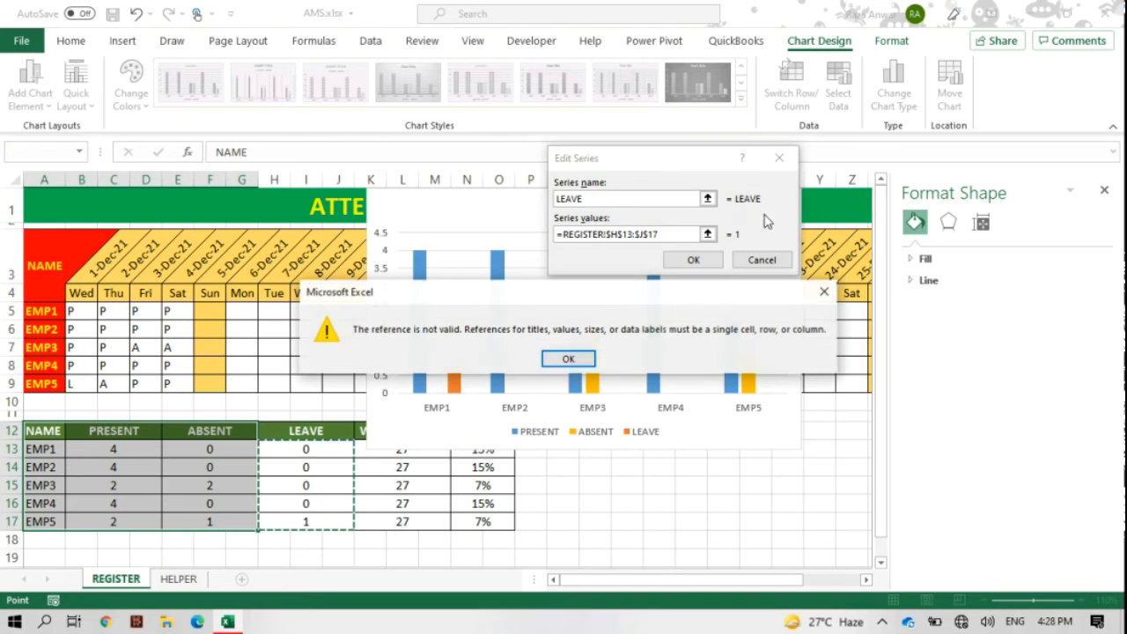
click(570, 360)
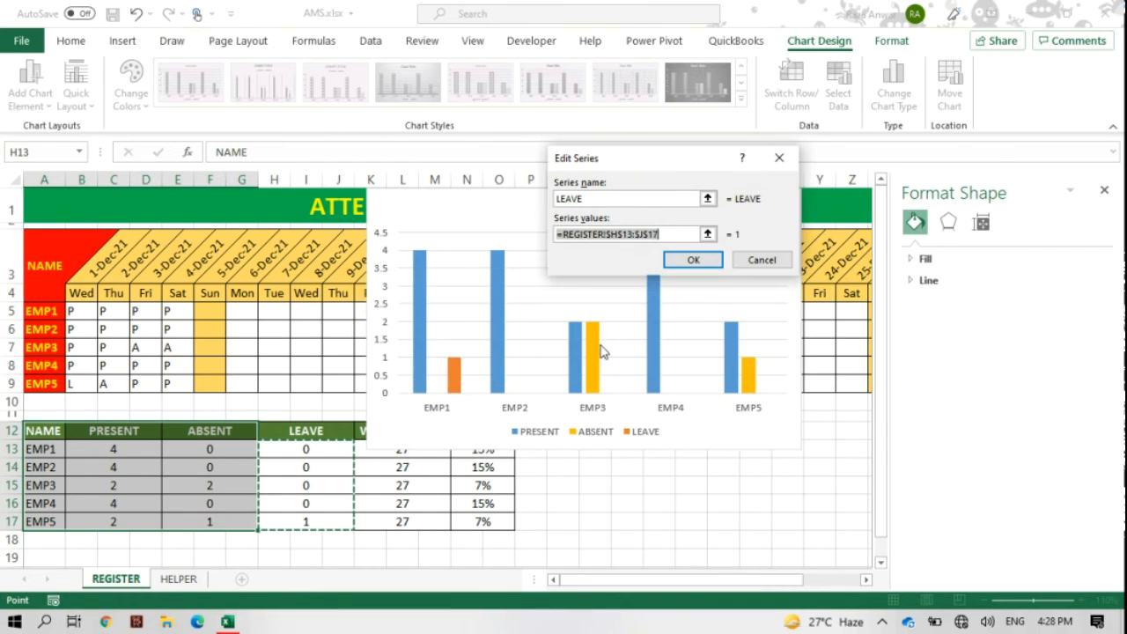
click(761, 260)
- Append the LEAVE column with its header, REGISTER!$H$12:$J$17, to the chart data range
click(593, 234)
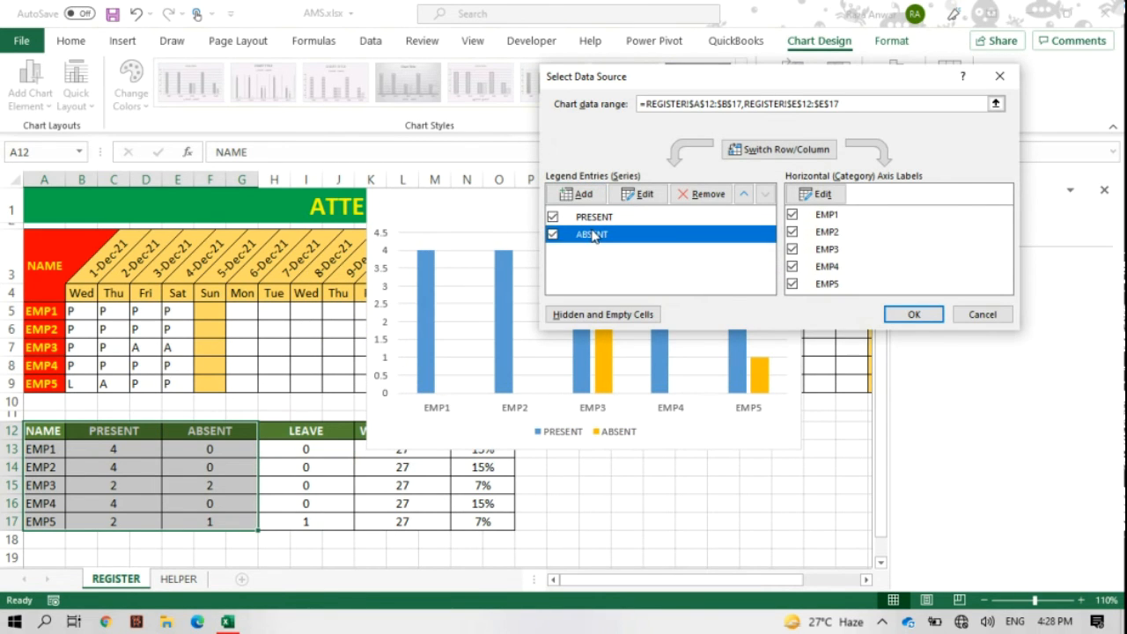
click(736, 104)
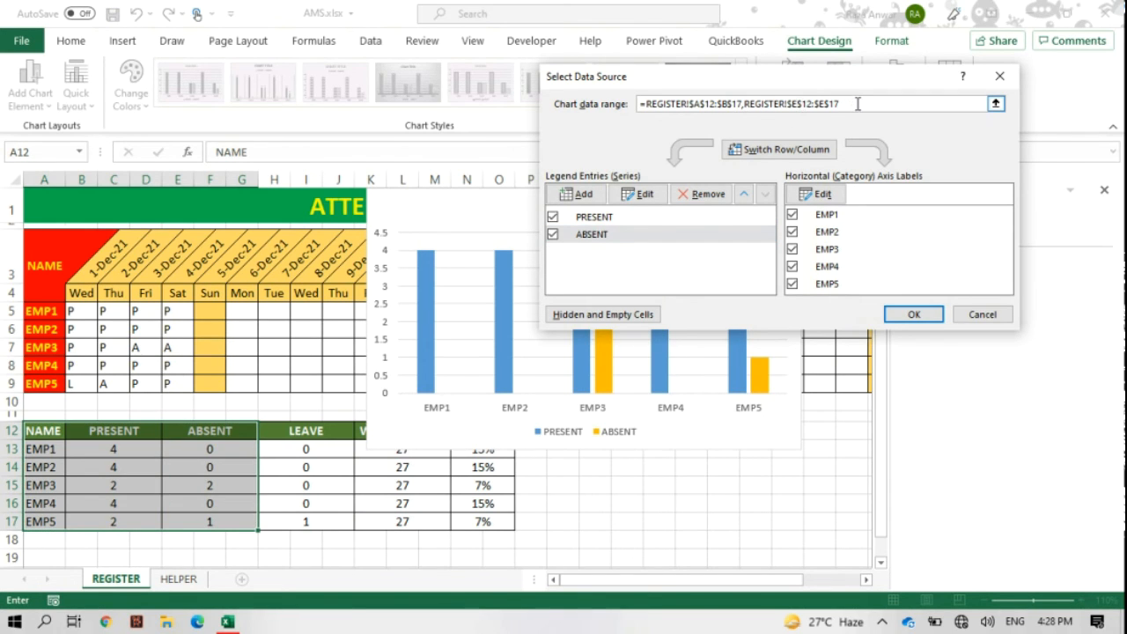
drag(285, 423, 304, 521)
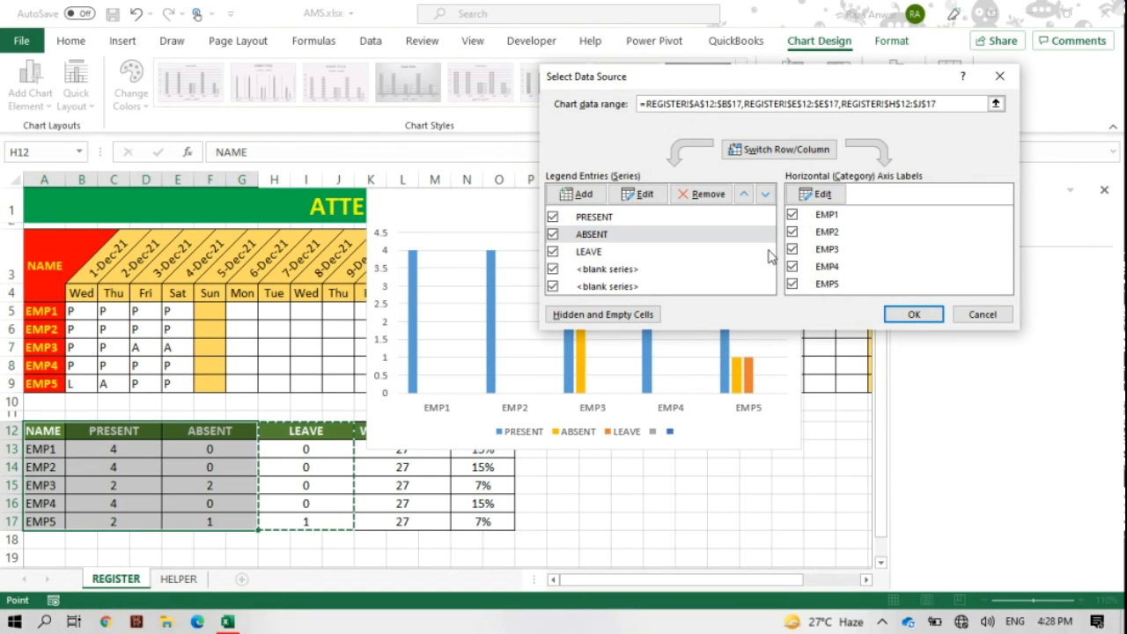
- Remove the two blank series that follow LEAVE from the chart's data source
click(645, 272)
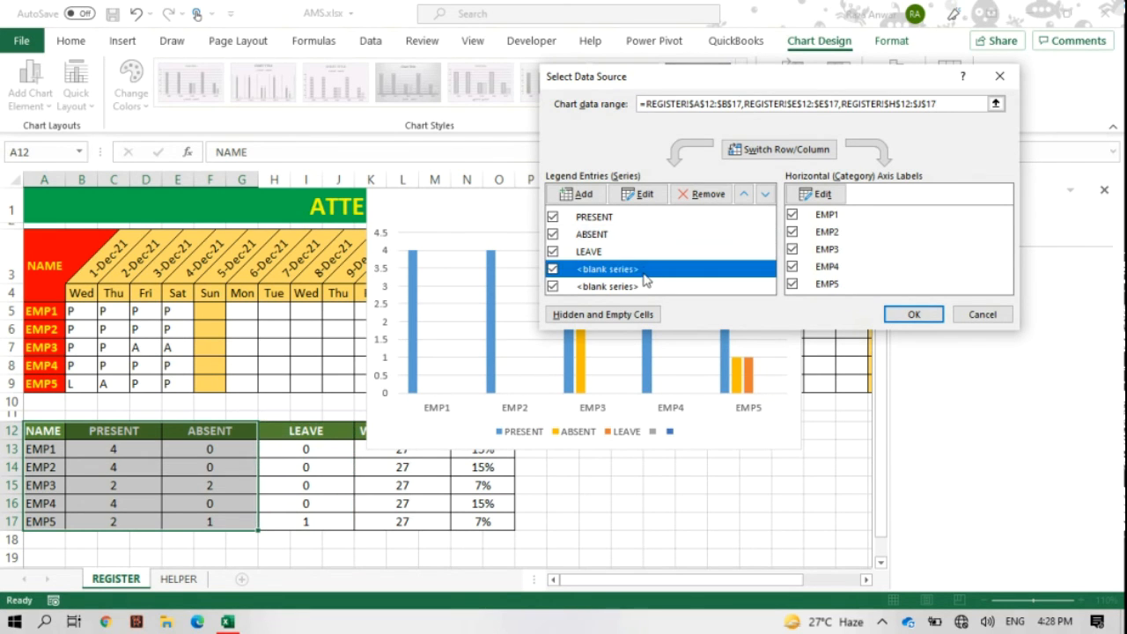
click(720, 194)
click(616, 269)
click(696, 194)
click(624, 218)
click(626, 235)
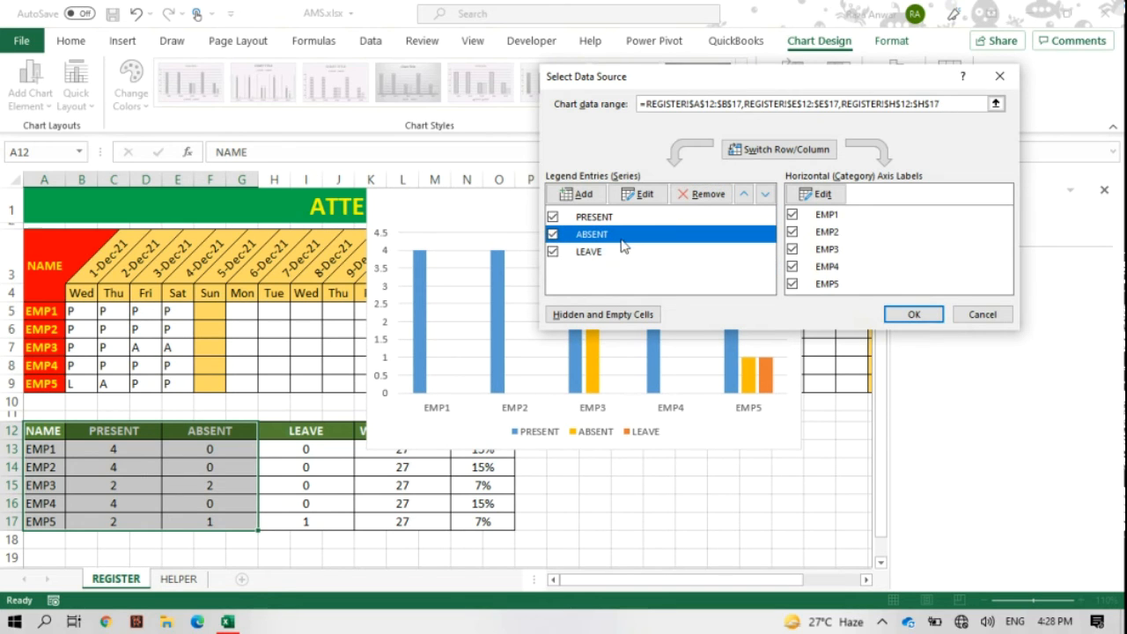
- Accept the chart data source with the PRESENT, ABSENT and LEAVE series and close the chart formatting pane
click(624, 253)
drag(791, 82, 827, 52)
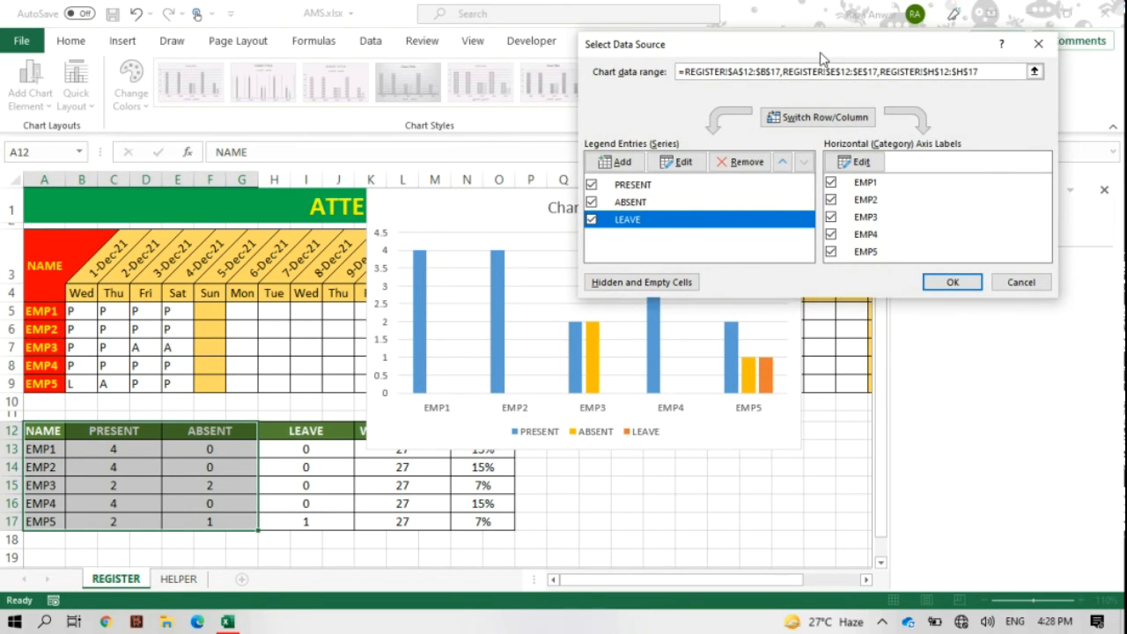
click(951, 283)
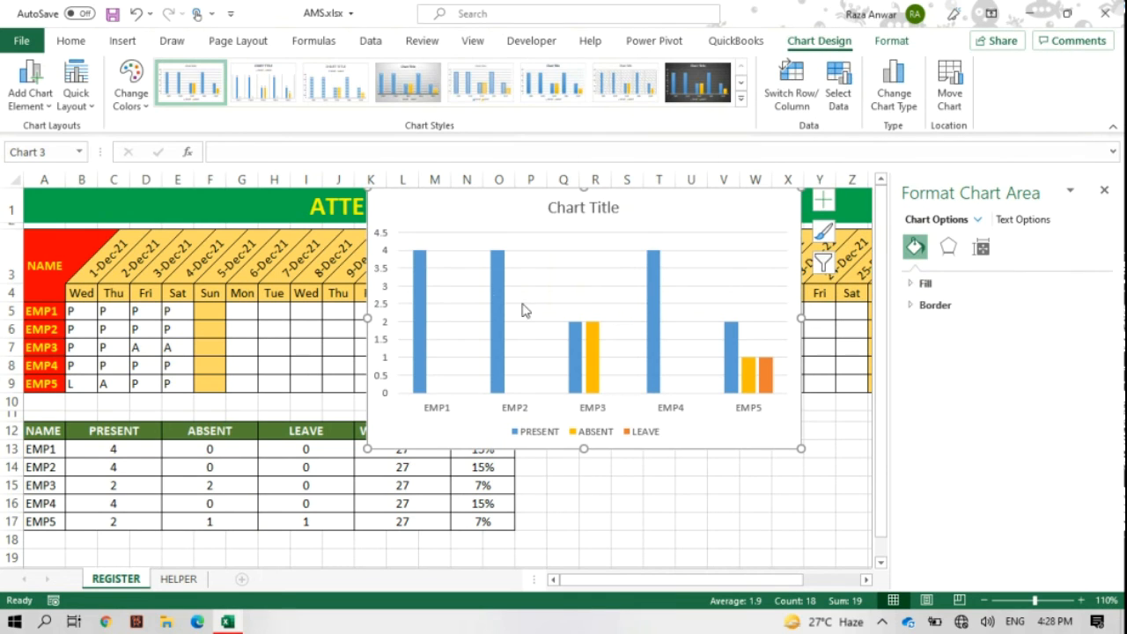
click(1104, 190)
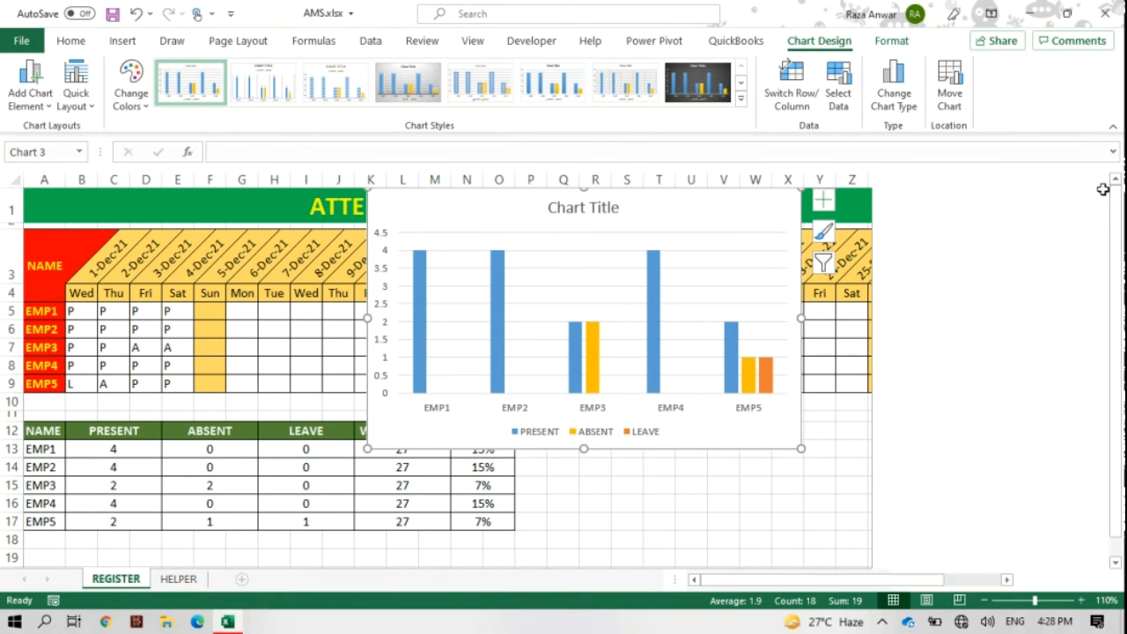
- Widen the chart, reduce its height and place it below the register, beside the summary table
click(807, 313)
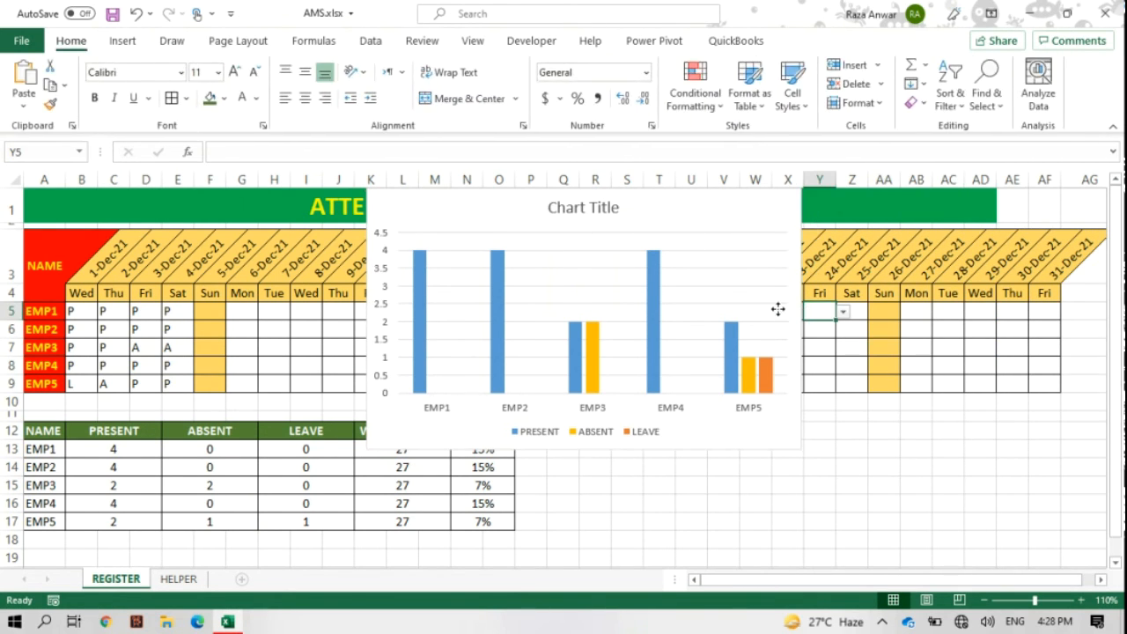
click(781, 311)
drag(797, 315, 949, 315)
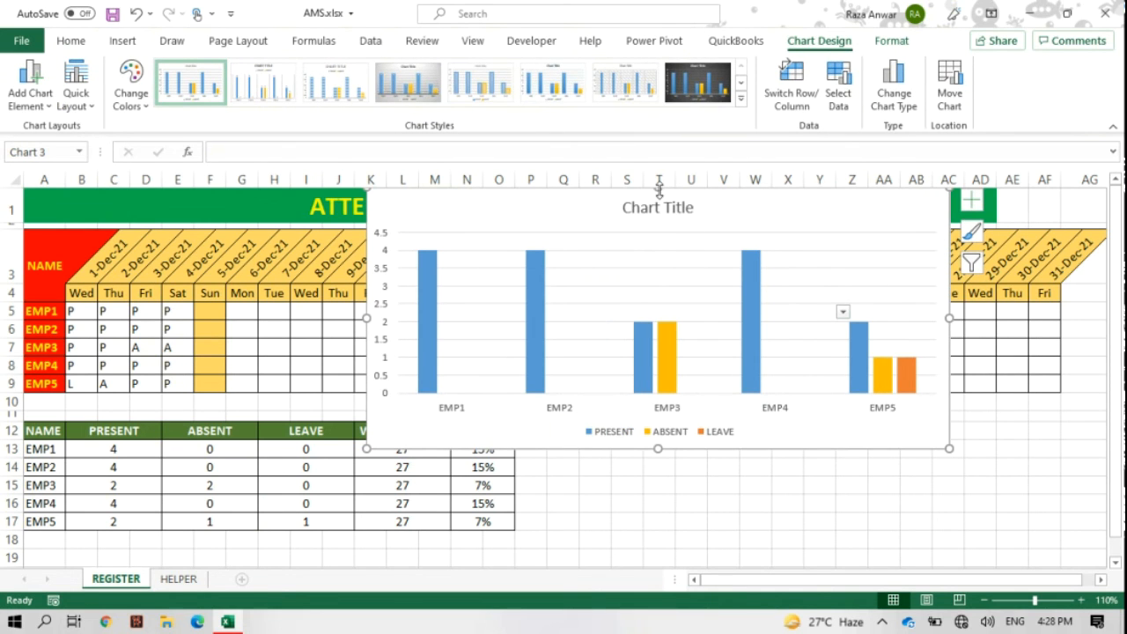
drag(716, 206, 767, 402)
- Apply the dark-background chart style and fill the PRESENT series columns with red
click(697, 82)
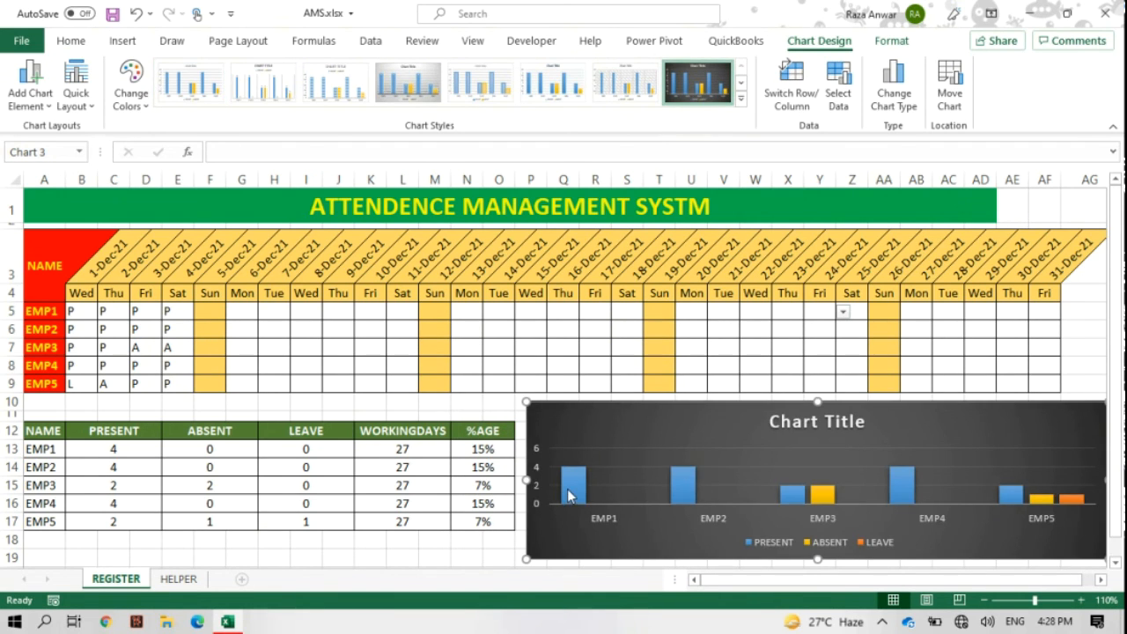
click(567, 488)
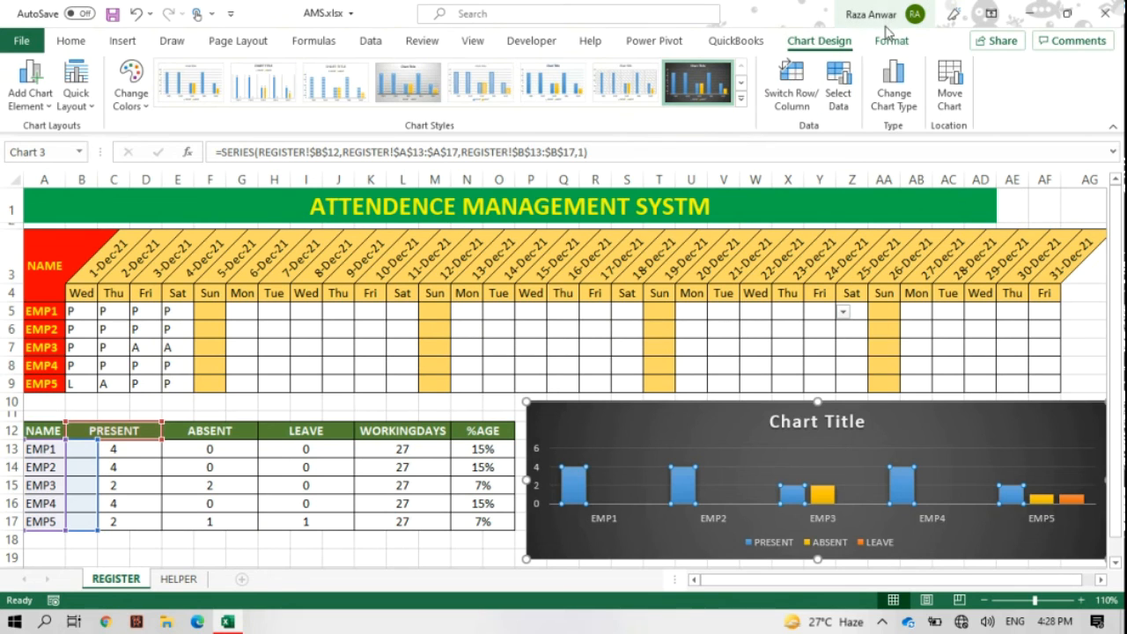
click(890, 41)
click(450, 64)
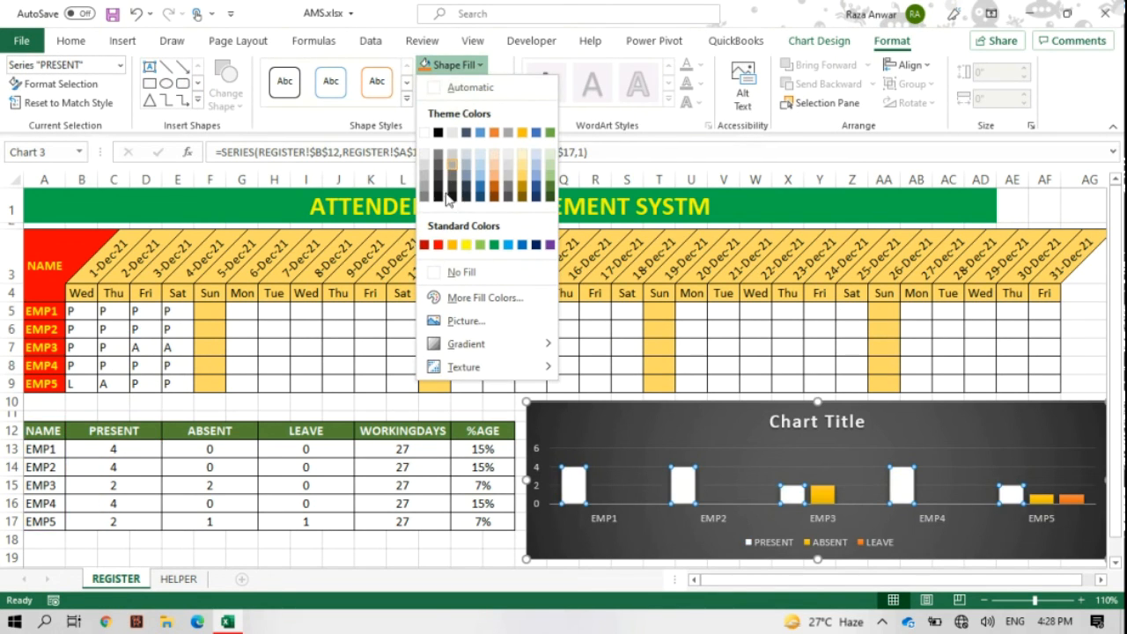
click(425, 243)
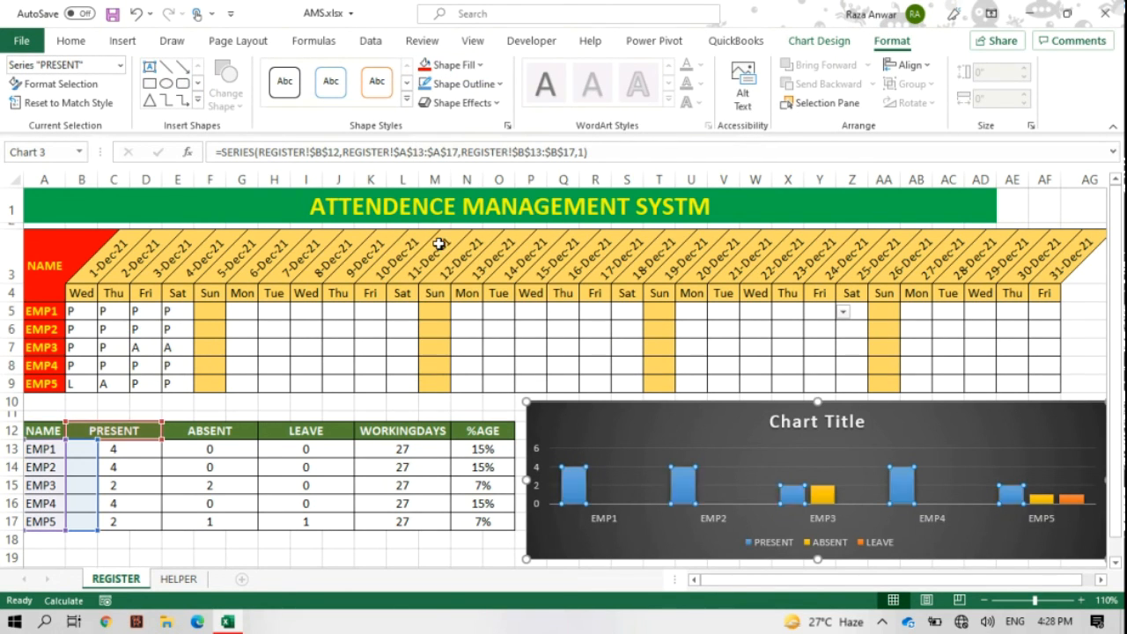
- Mark EMP1 as A in G5 and L in H5, and save the workbook
click(643, 440)
click(242, 311)
click(264, 312)
click(230, 338)
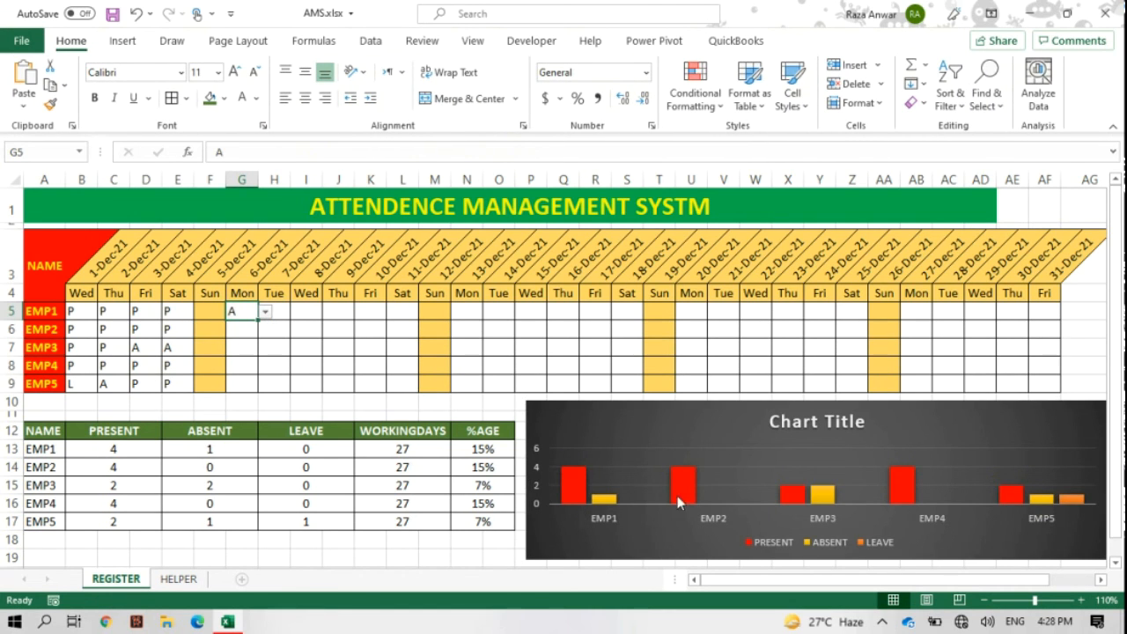
click(288, 316)
click(297, 314)
click(267, 355)
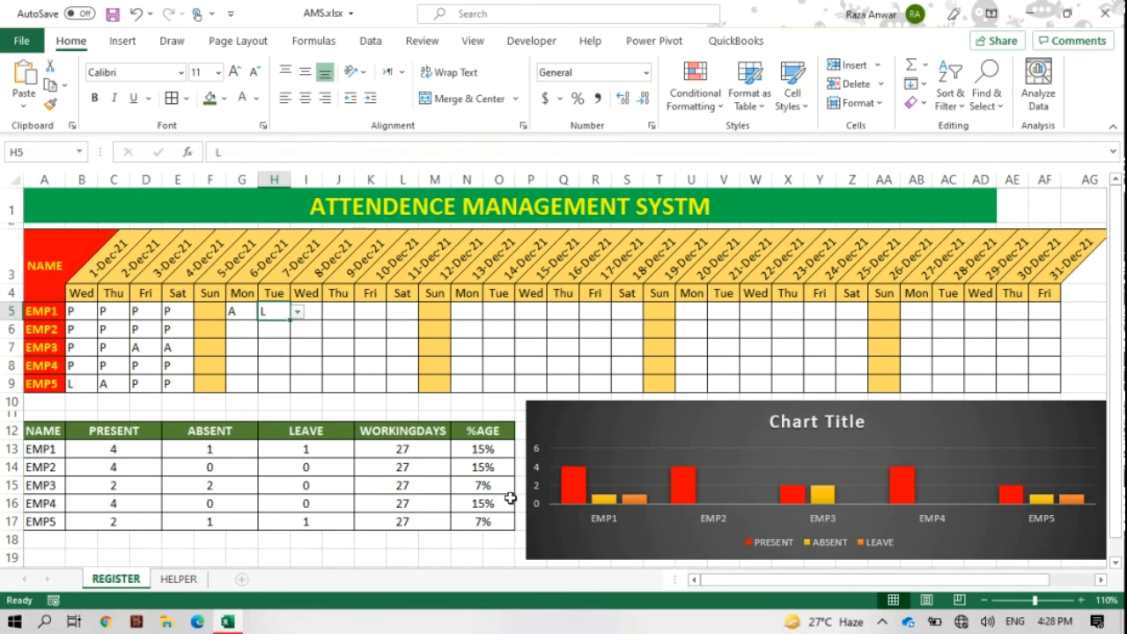
key(ctrl+s)
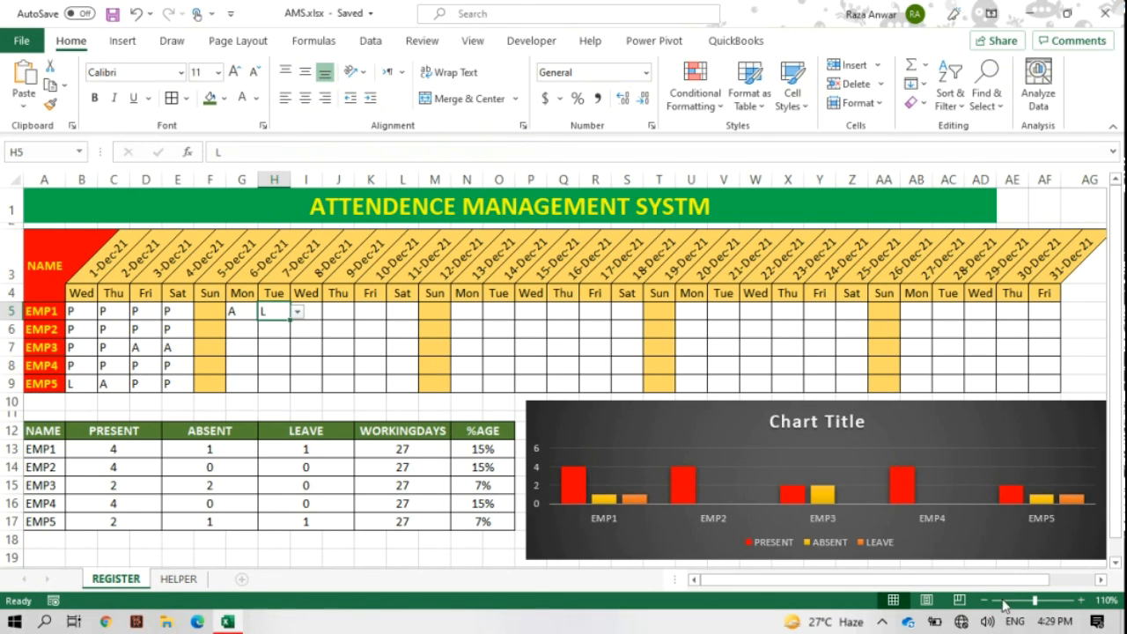
- Replace the chart title with ATTENDENCE MANAGEMENT SYSTEM and save the workbook
mouse_move(979, 583)
mouse_down()
mouse_move(976, 593)
mouse_move(988, 594)
mouse_move(1112, 541)
mouse_move(1113, 551)
mouse_move(964, 585)
mouse_up()
drag(1118, 507, 1118, 464)
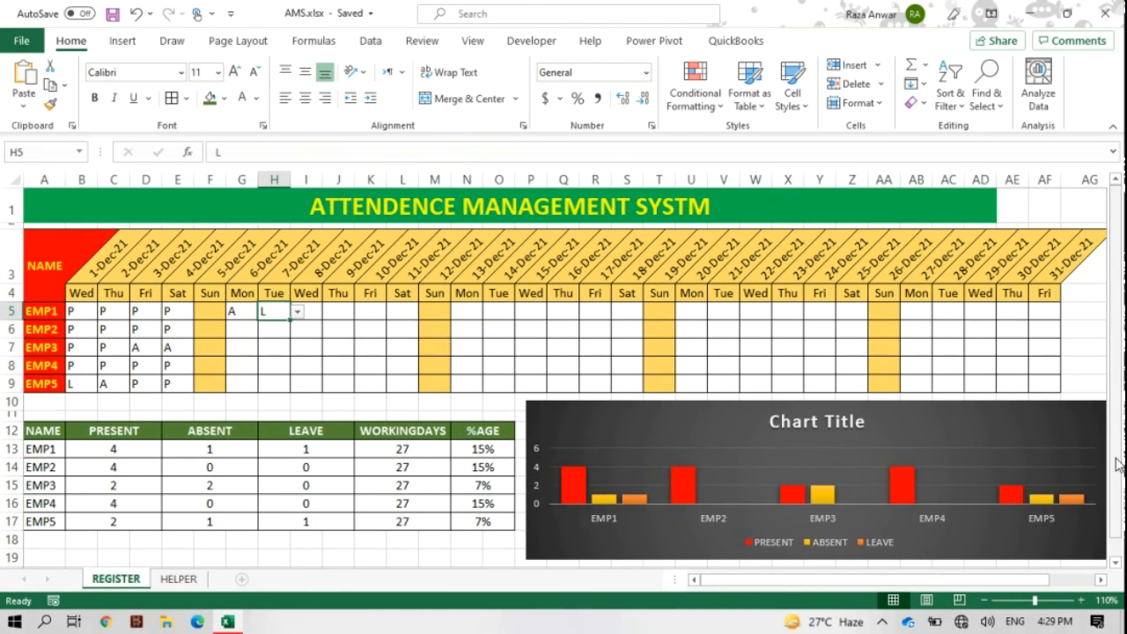
double_click(783, 421)
drag(771, 421, 880, 428)
text(AT)
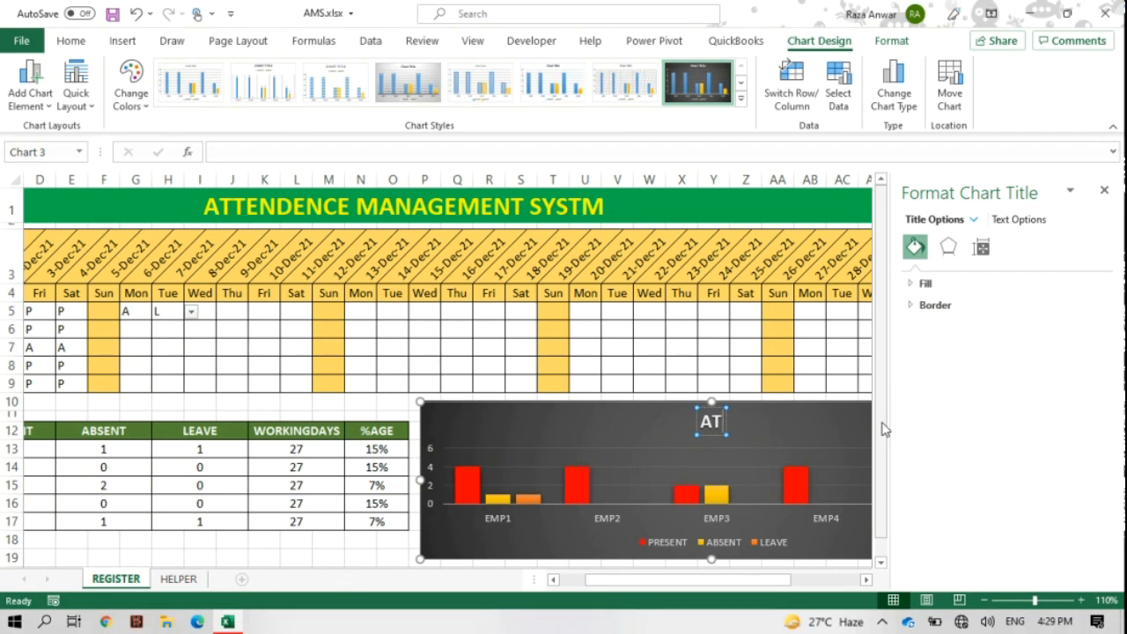
text(TENDE)
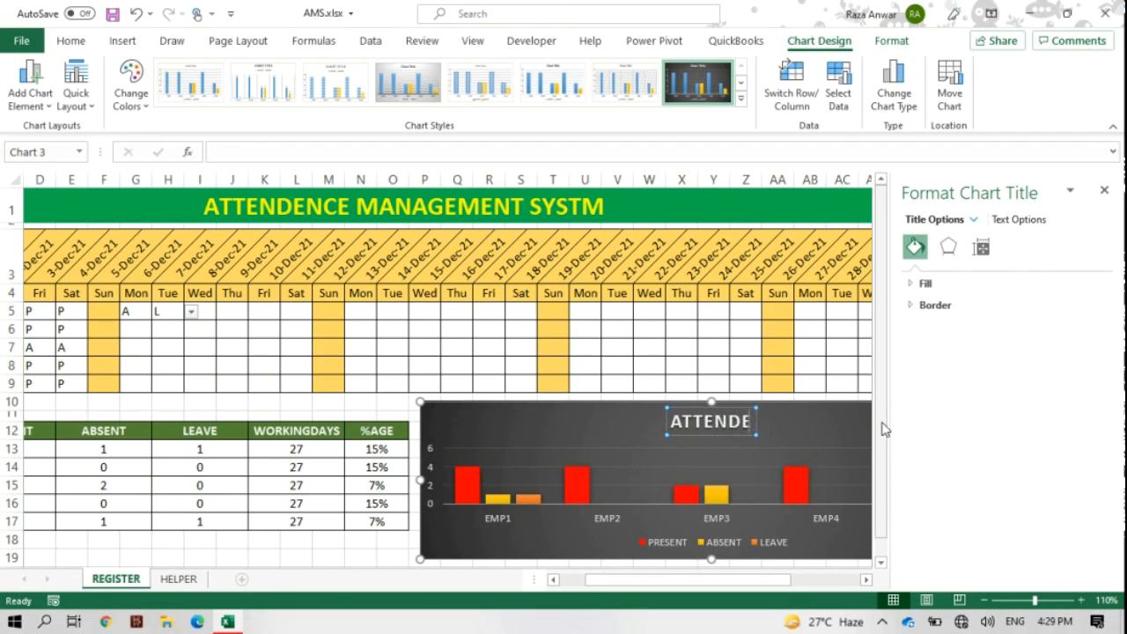
text(NCE MANAGEME)
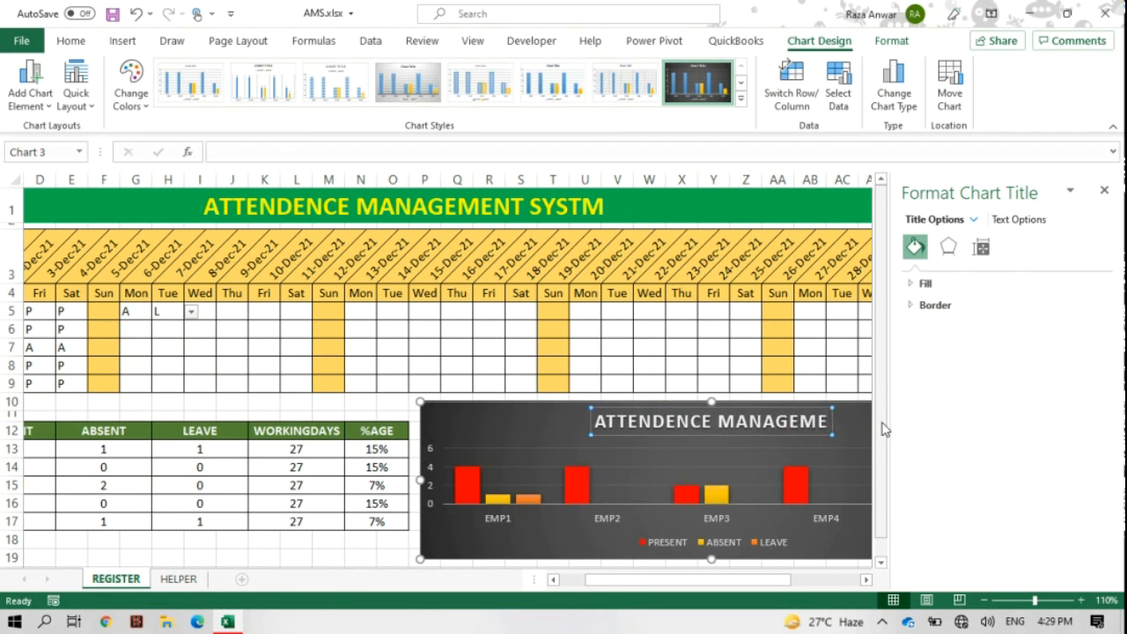
text(NT SYSTEM)
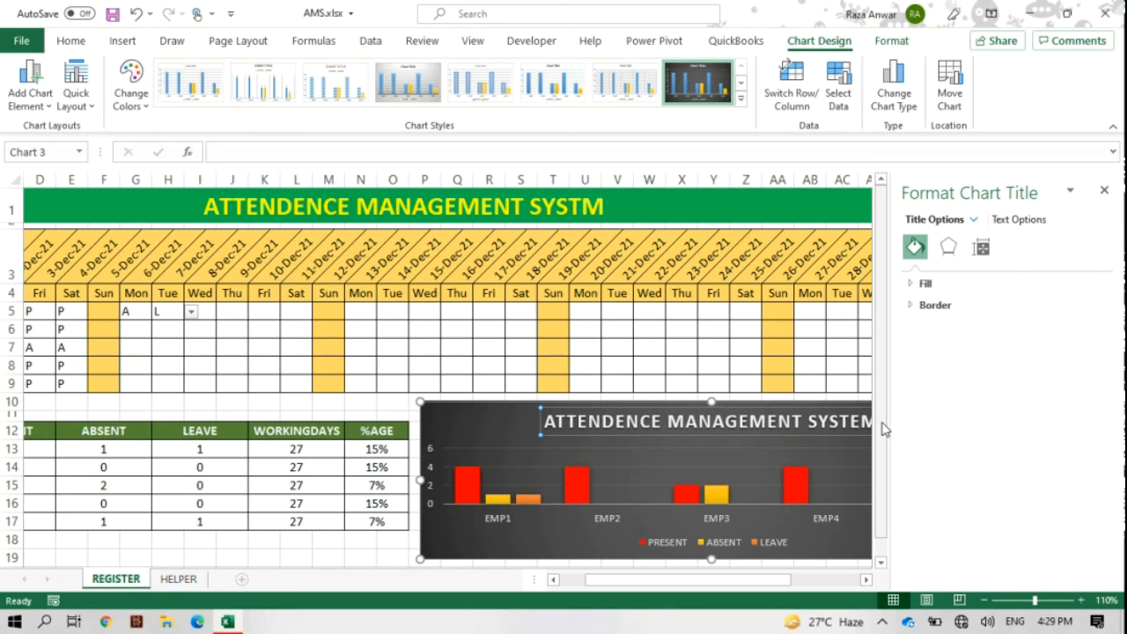
click(1105, 190)
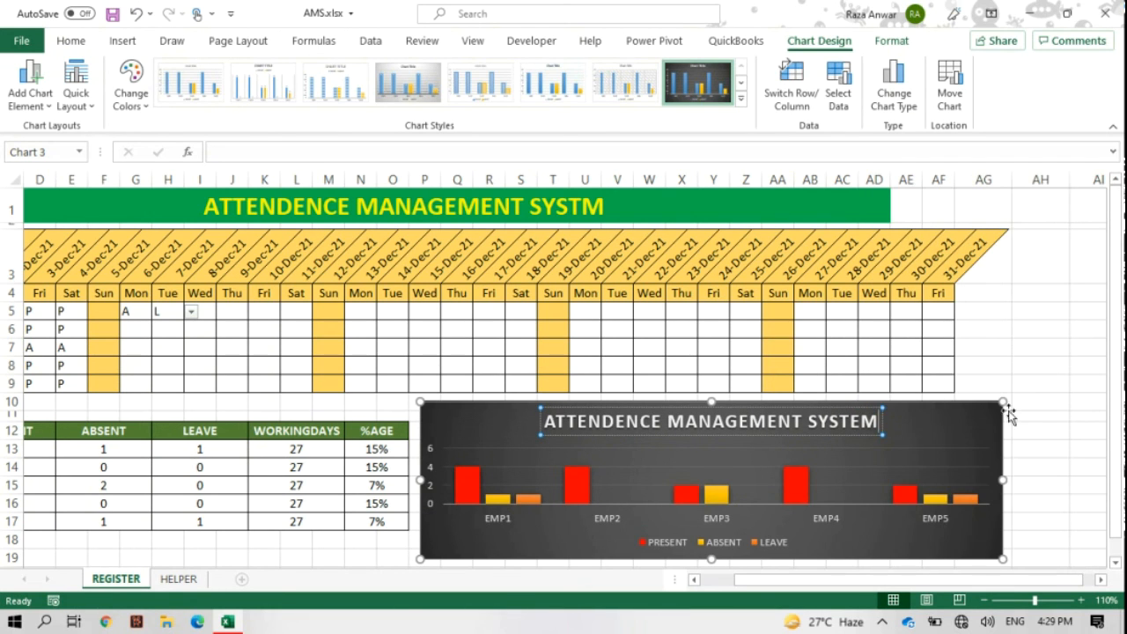
click(1057, 382)
key(ctrl+s)
drag(840, 579, 797, 581)
- Change the start date in cell B3 of the HELPER sheet to 01/1/2022
click(179, 579)
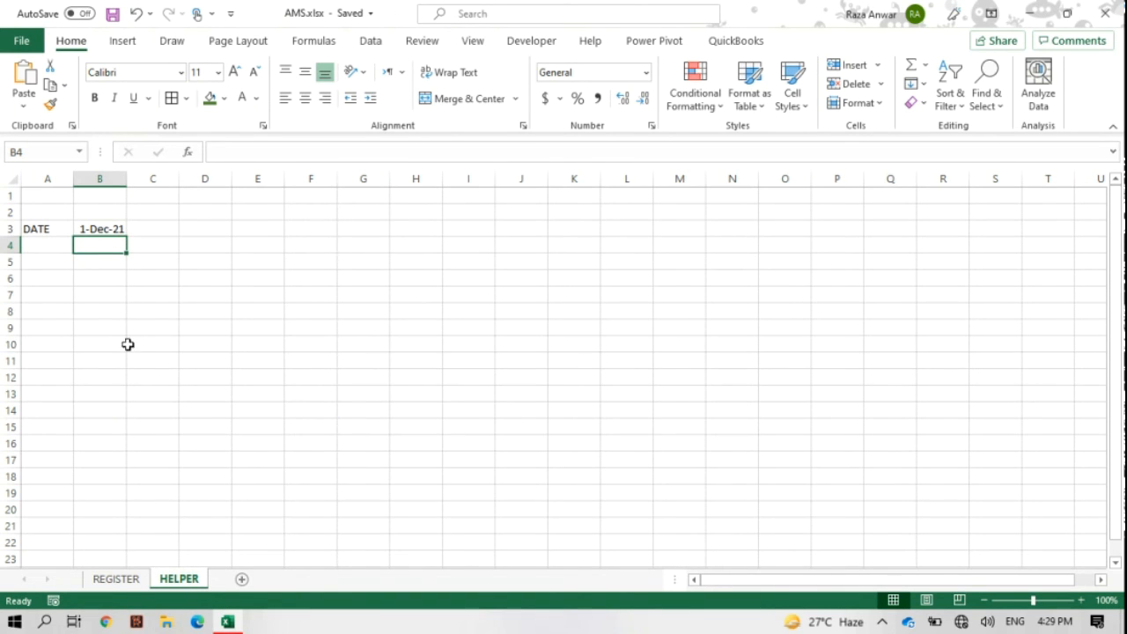
click(89, 229)
double_click(100, 229)
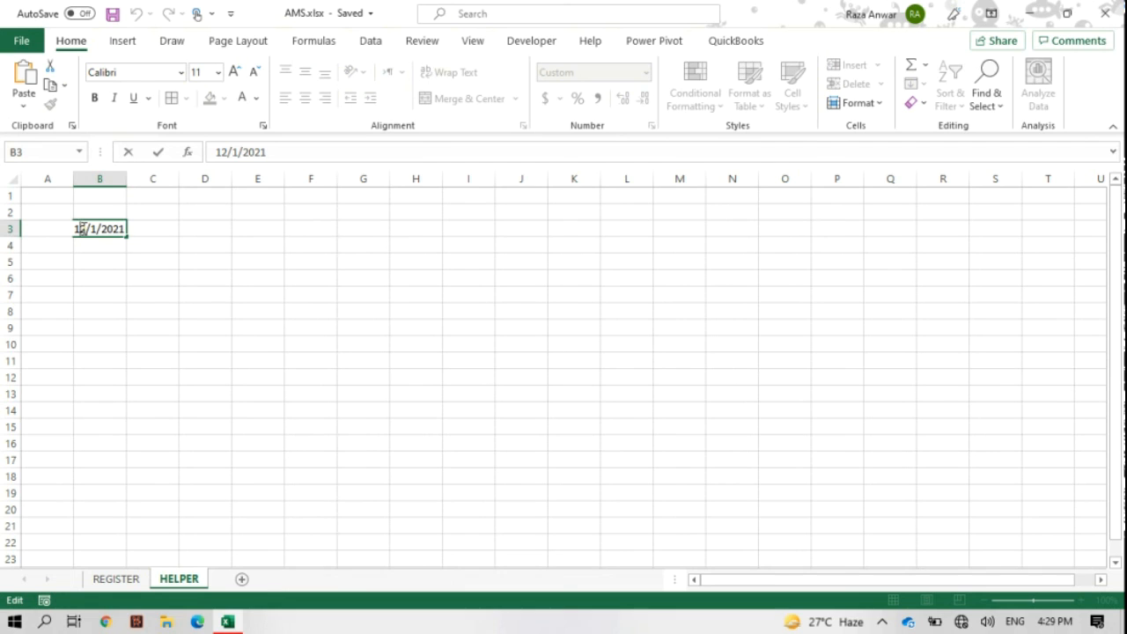
key(BackSpace)
key(Delete)
text(01)
key(BackSpace)
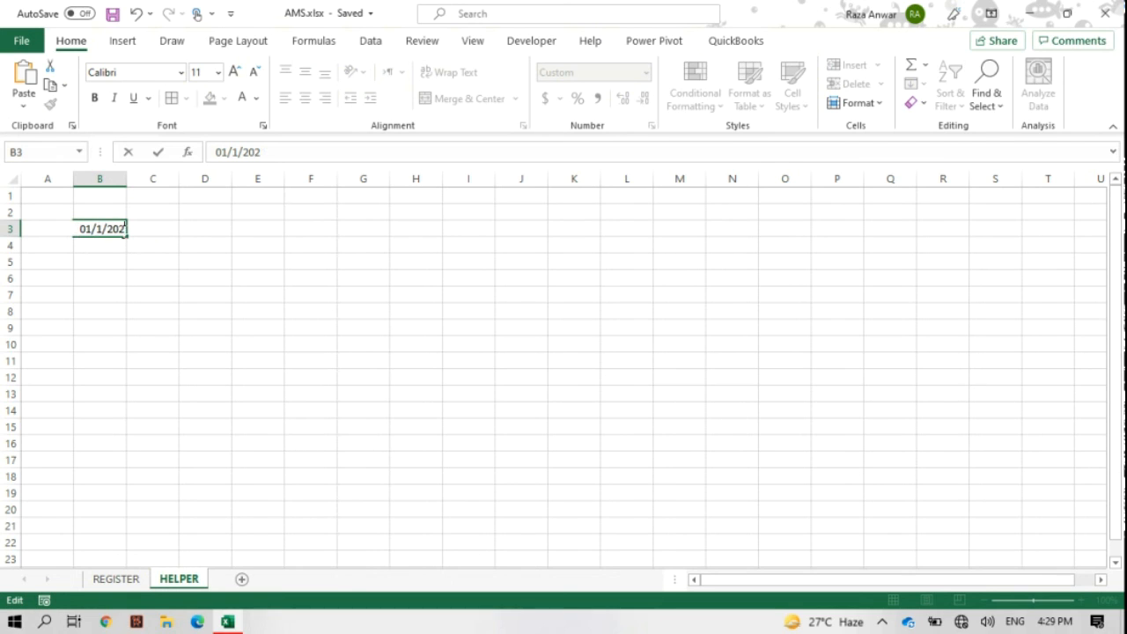
text(12)
key(BackSpace)
key(BackSpace)
text(2)
key(Return)
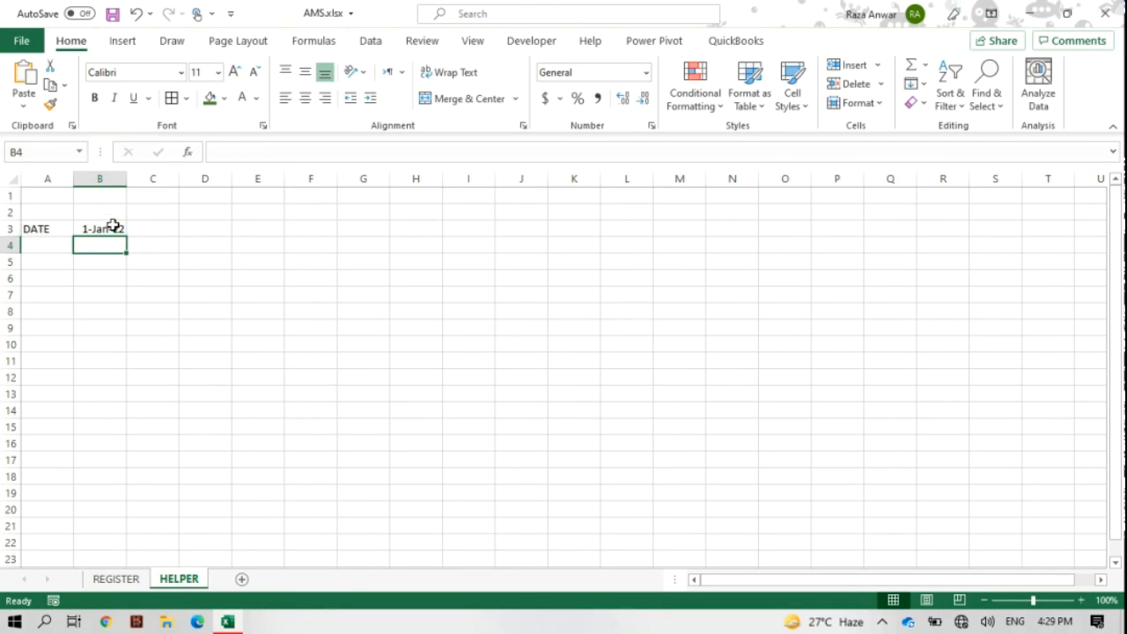
- Check the date row, weekday row and Sunday highlighting on the REGISTER sheet against the new start date, and save the workbook
click(117, 581)
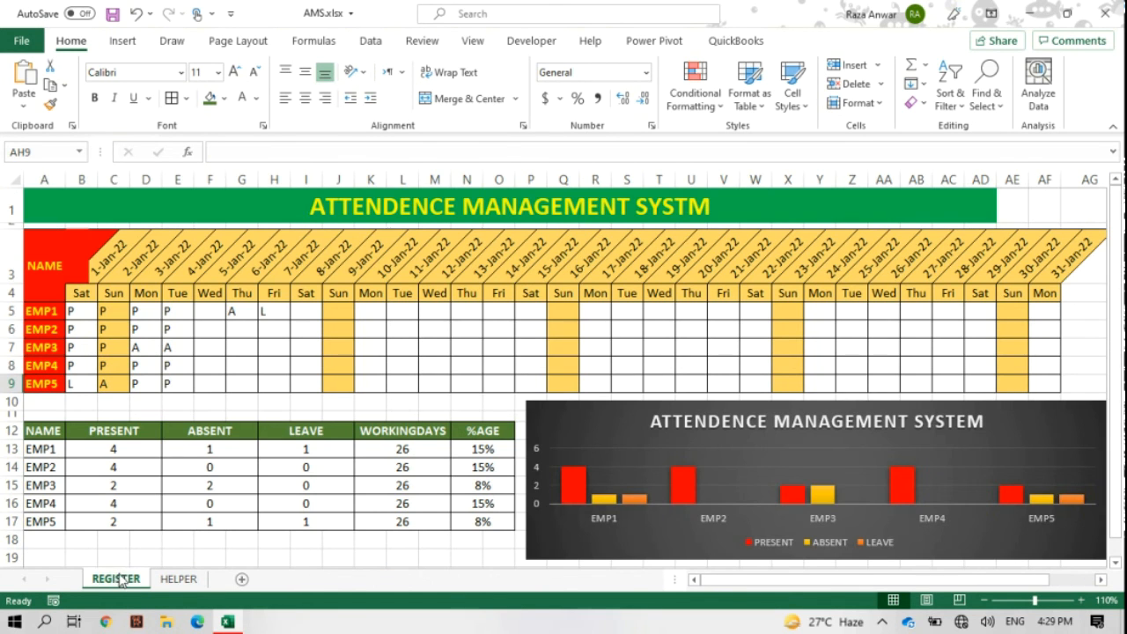
drag(95, 264, 764, 257)
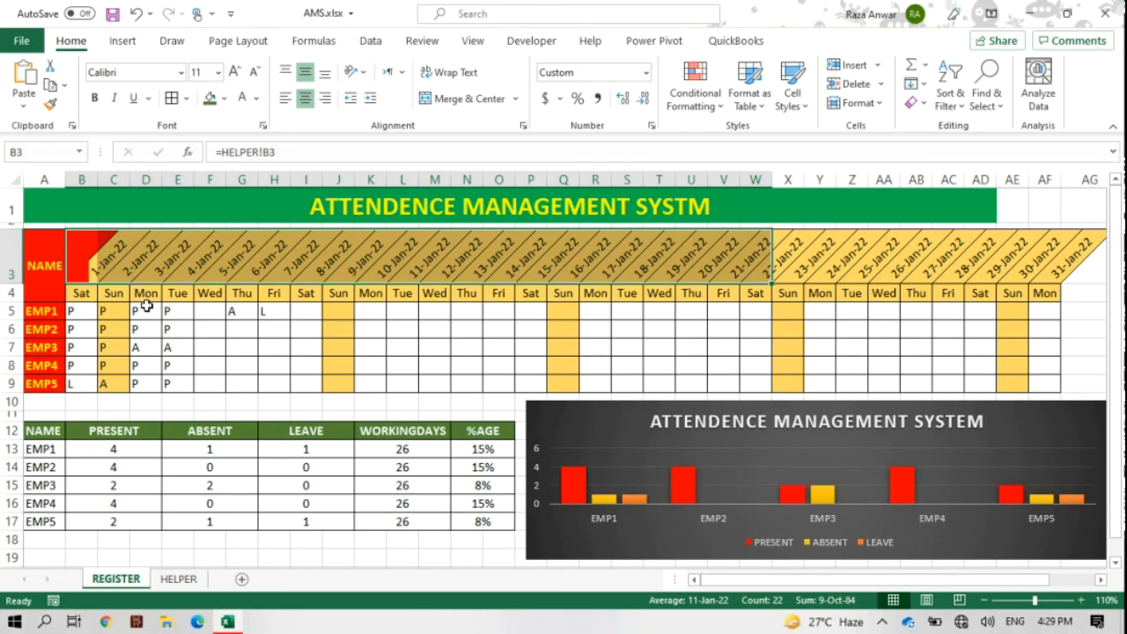
click(114, 292)
click(350, 320)
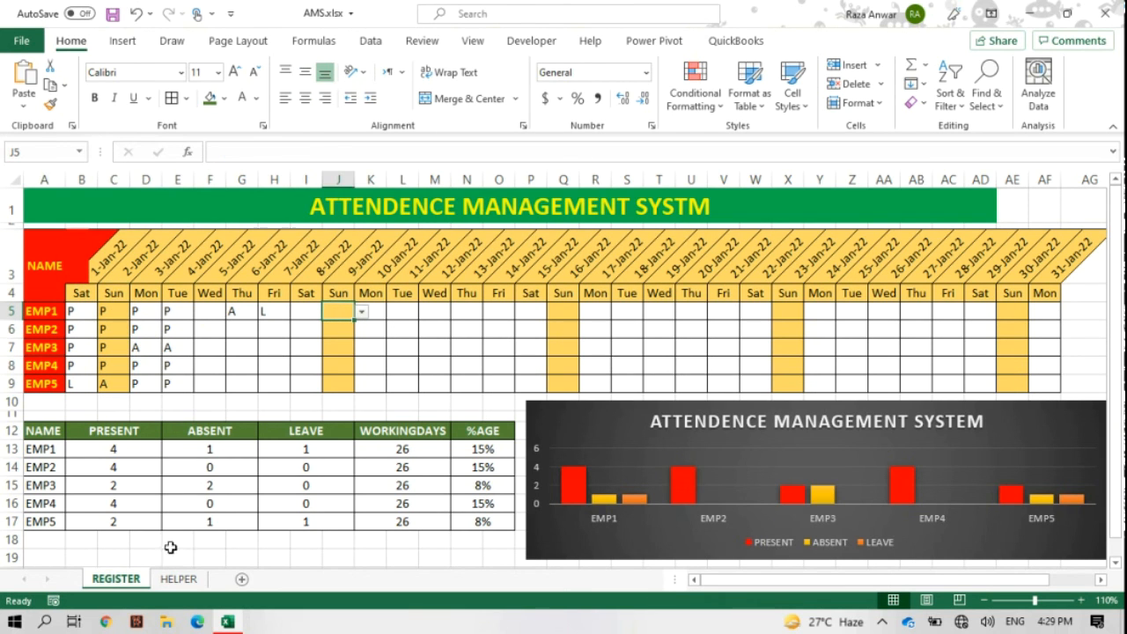
click(177, 578)
click(112, 578)
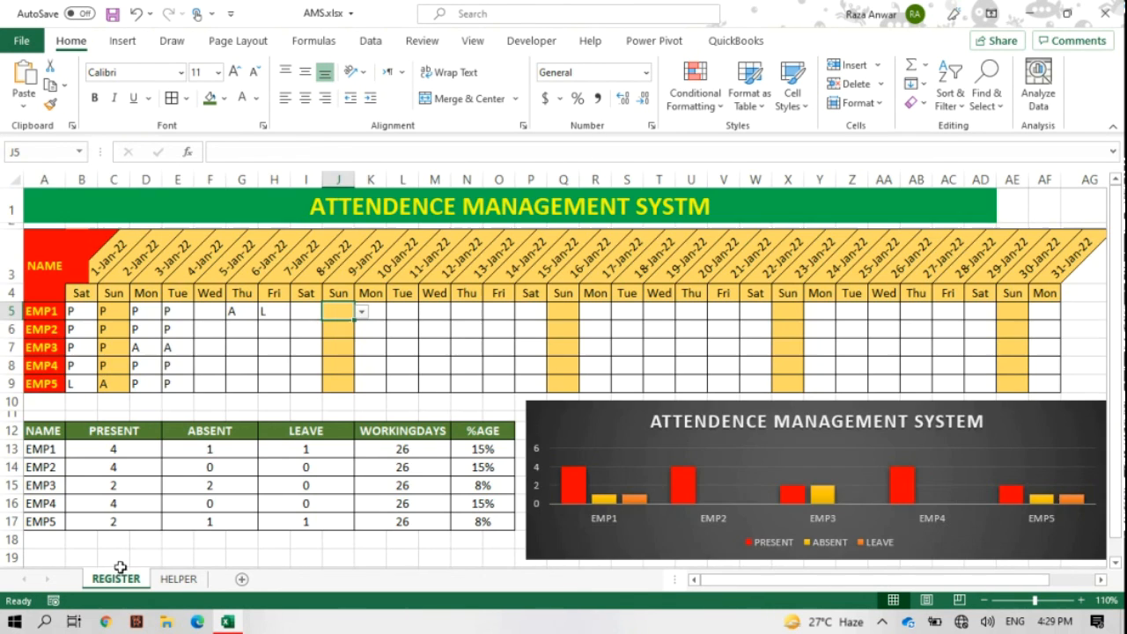
click(301, 319)
key(ctrl+s)
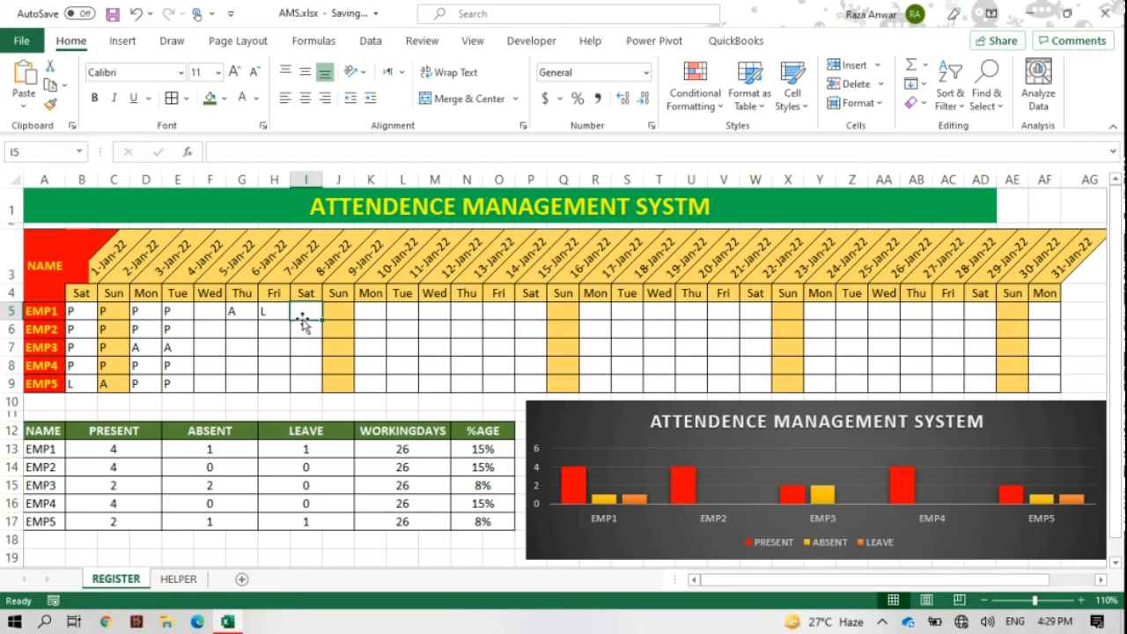
drag(148, 457, 471, 521)
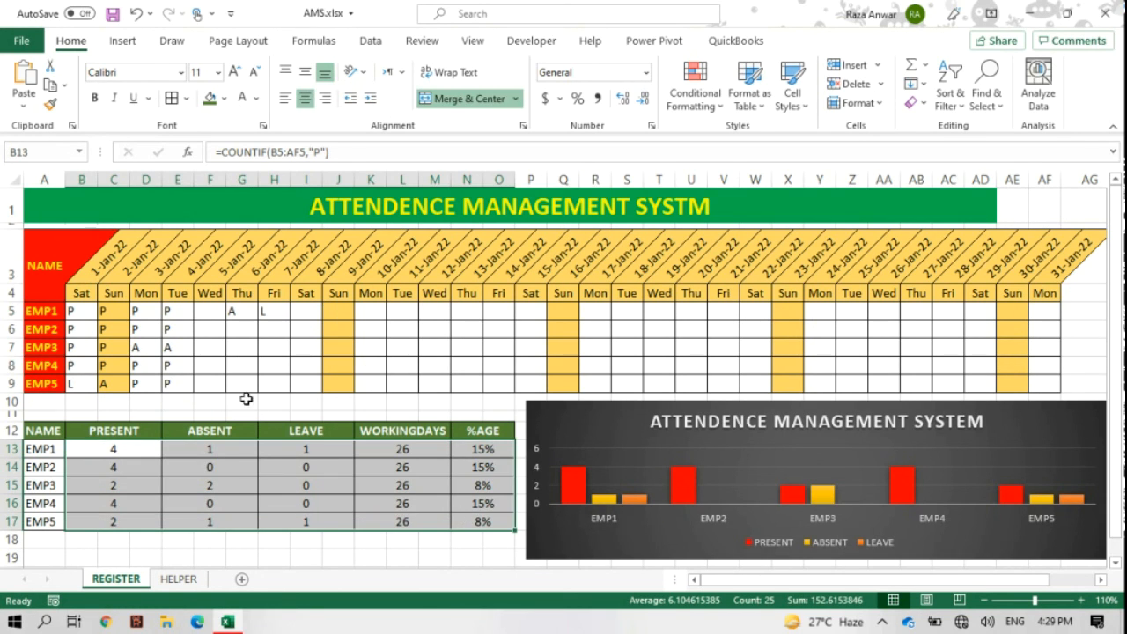
click(437, 346)
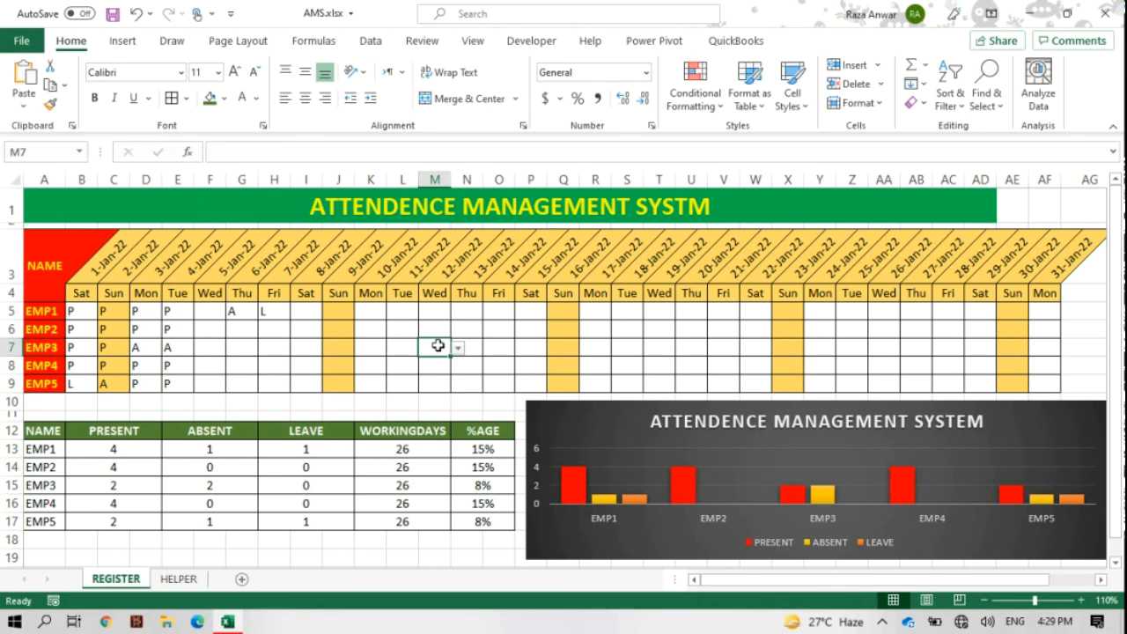
click(497, 330)
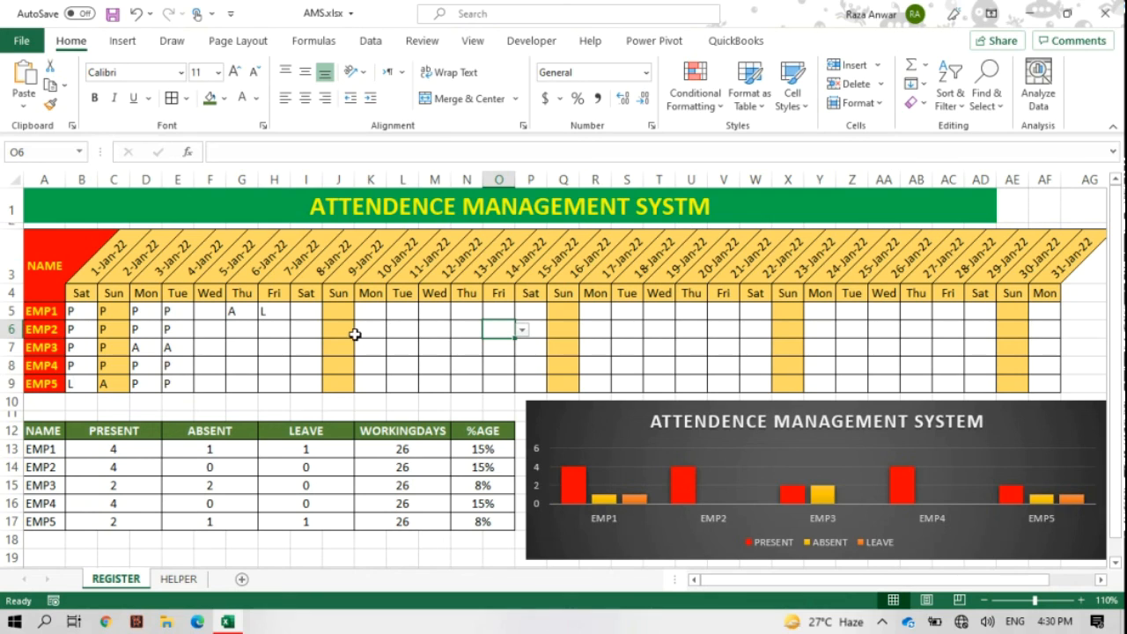
click(404, 329)
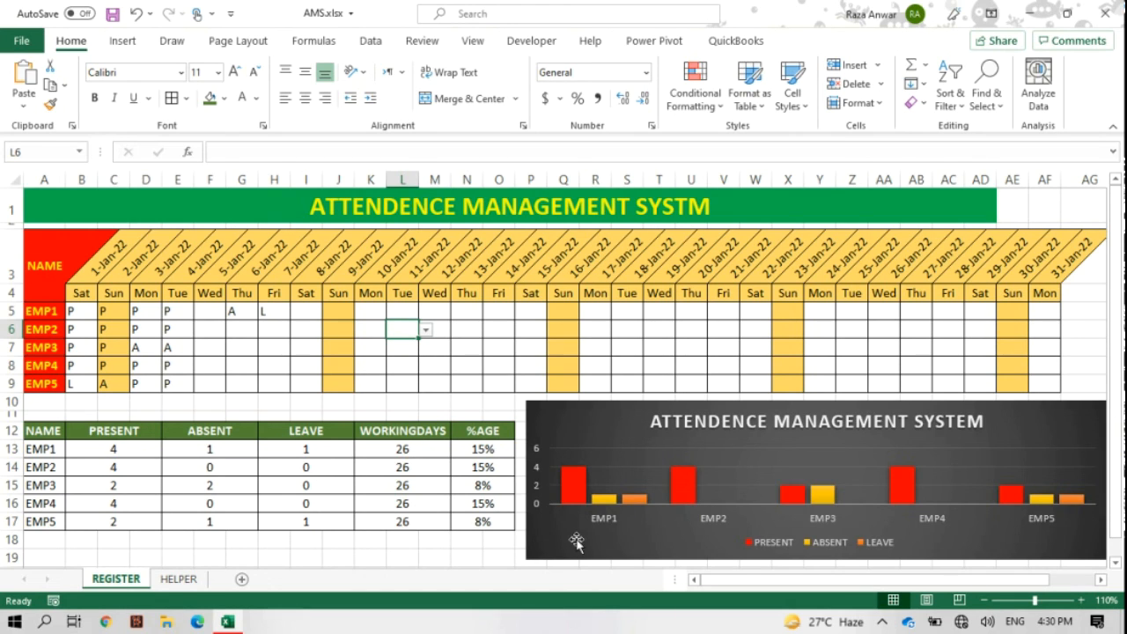
click(881, 622)
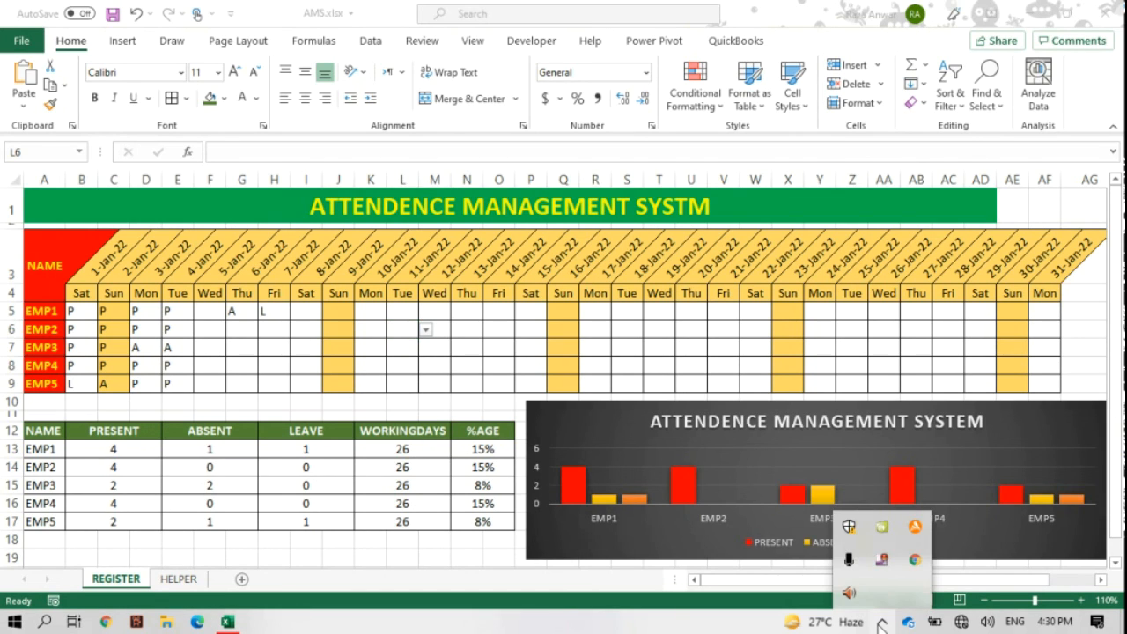
right_click(881, 563)
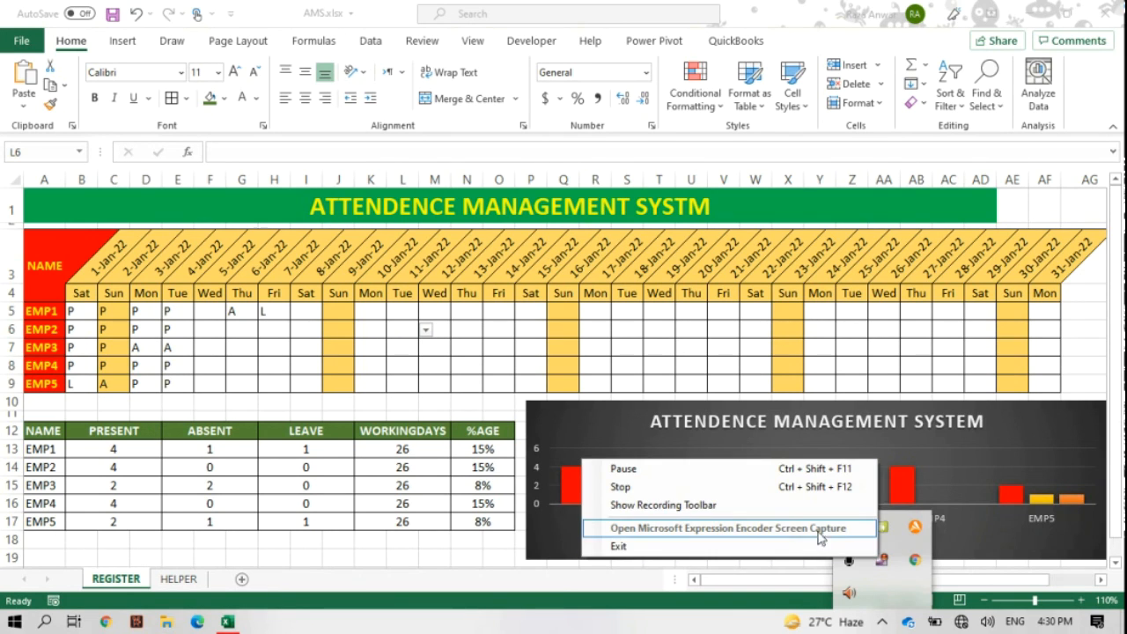